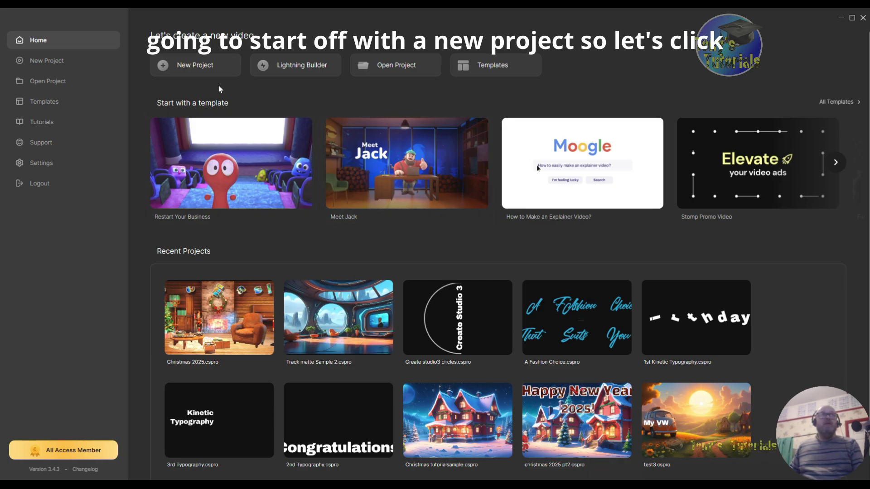
Create a new project and place a text element in the middle of the canvas
click(96, 67)
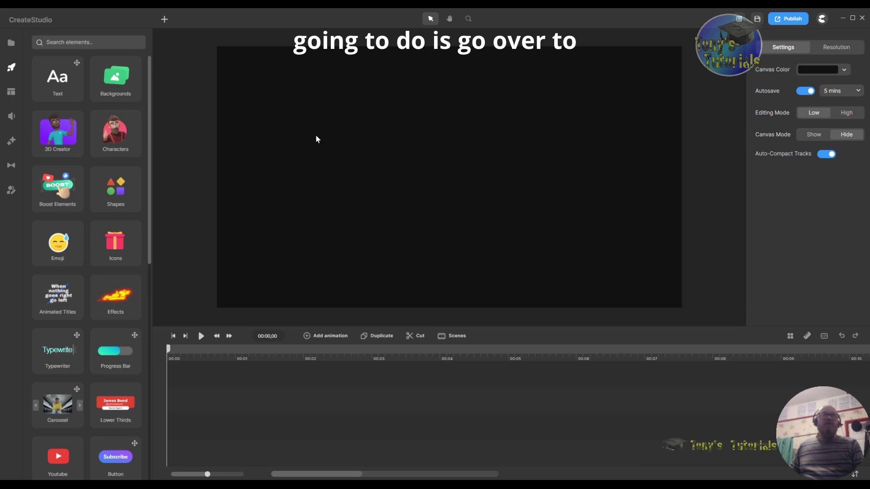
click(51, 74)
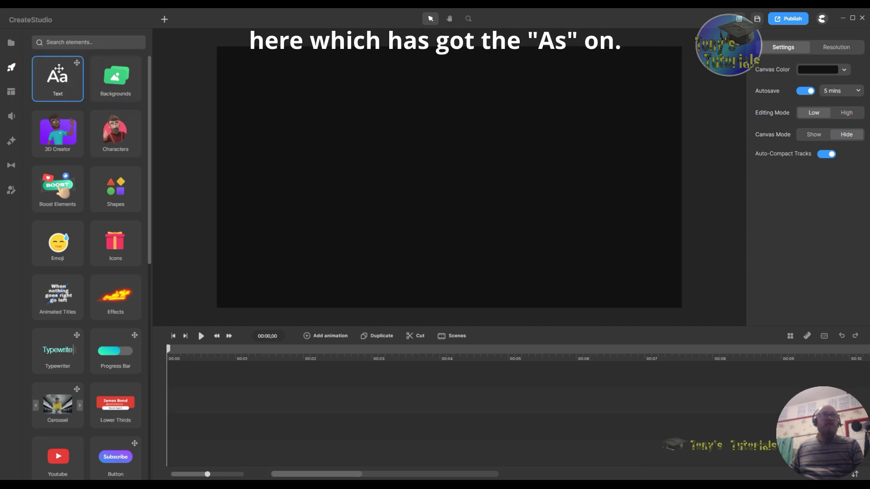
drag(52, 74, 416, 148)
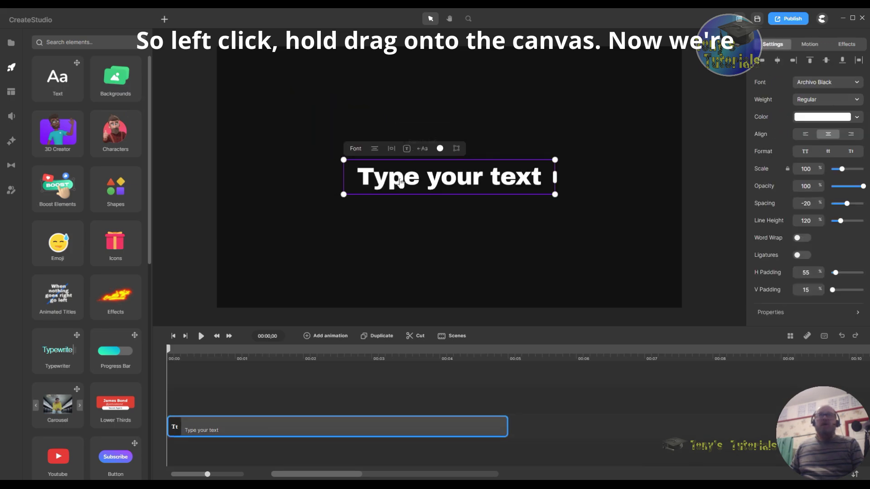
Replace the placeholder text on the canvas with "Create Studio 3"
click(548, 182)
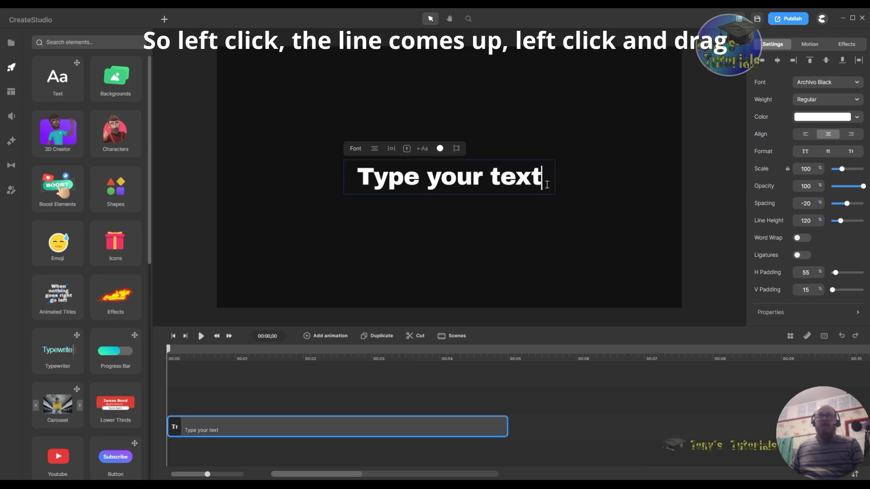
drag(547, 185, 363, 176)
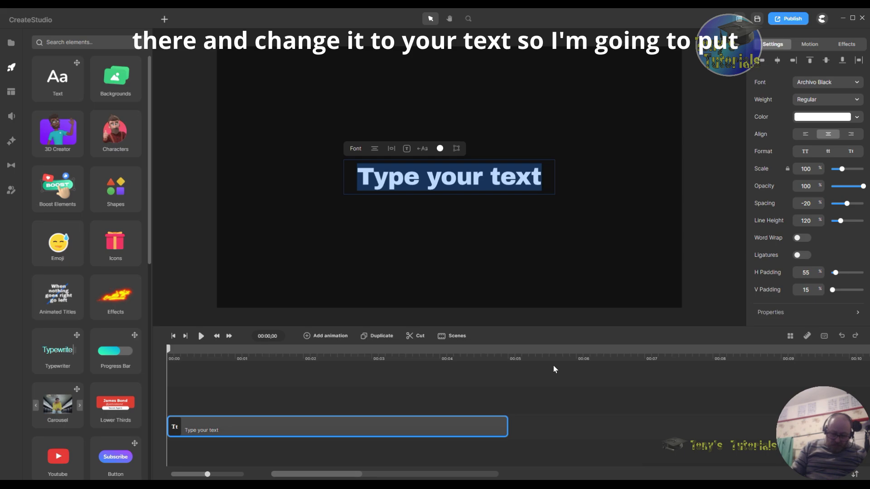
text(Create)
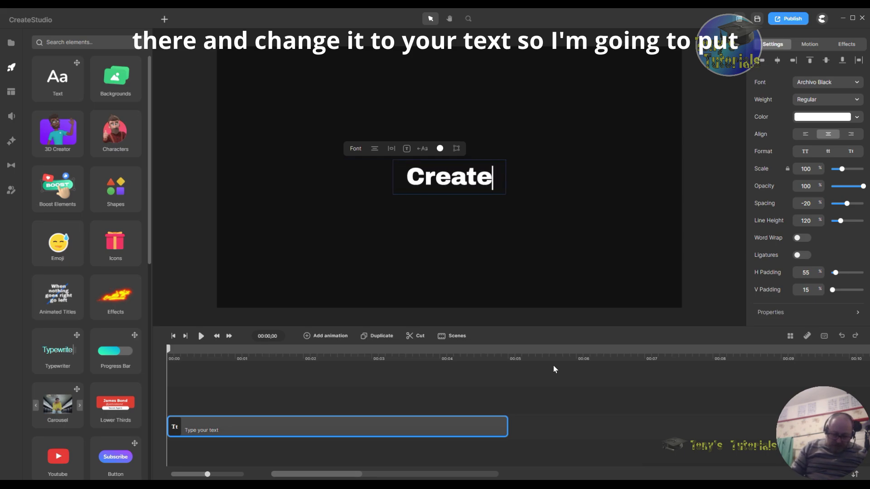
text( Stud)
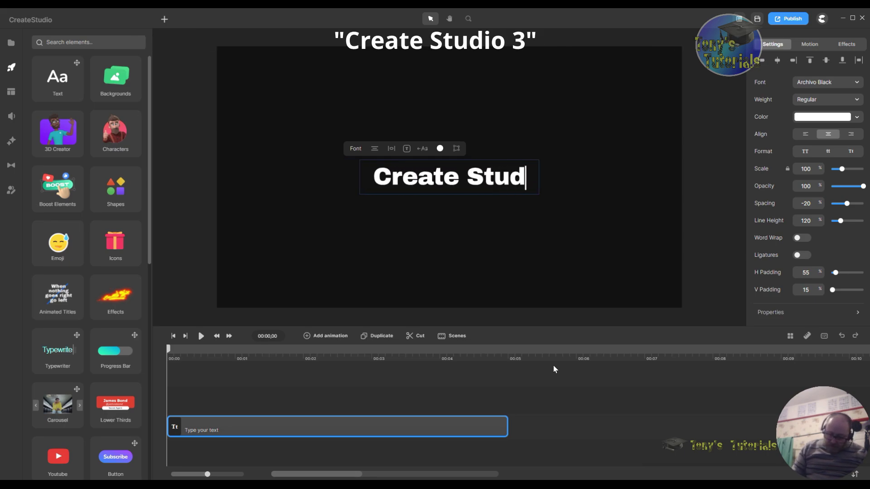
text(io 3)
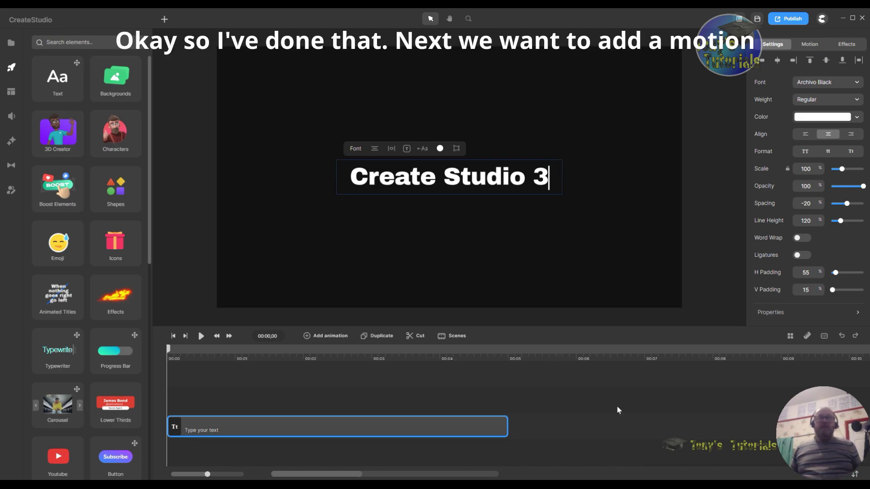
Rotate the text 90 degrees counter-clockwise to read upwards, then apply the Right position entrance motion and preview it
click(810, 44)
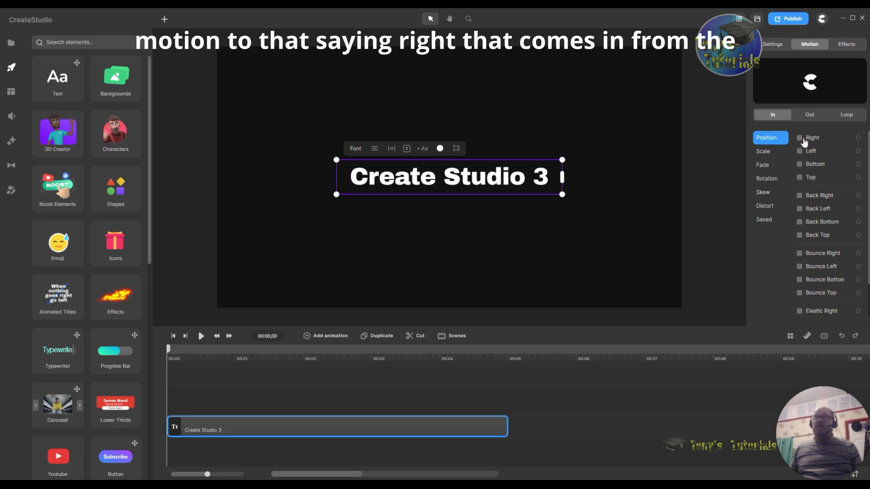
mouse_move(803, 139)
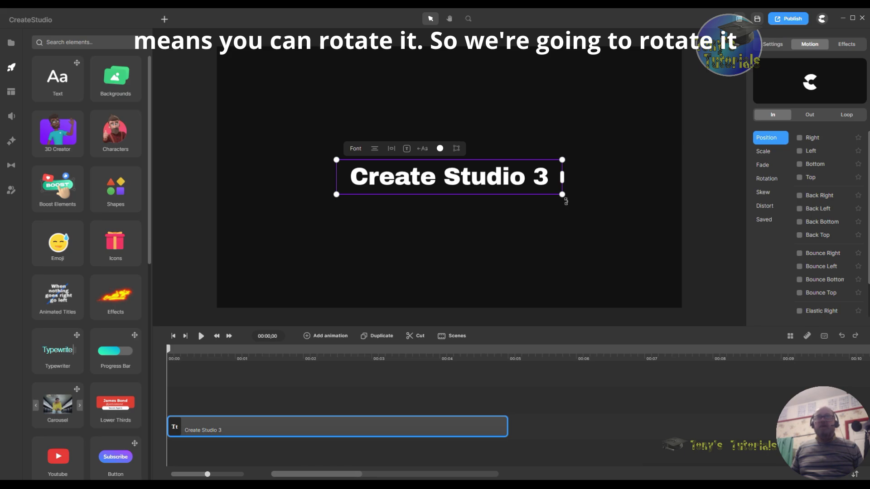
drag(567, 200, 477, 63)
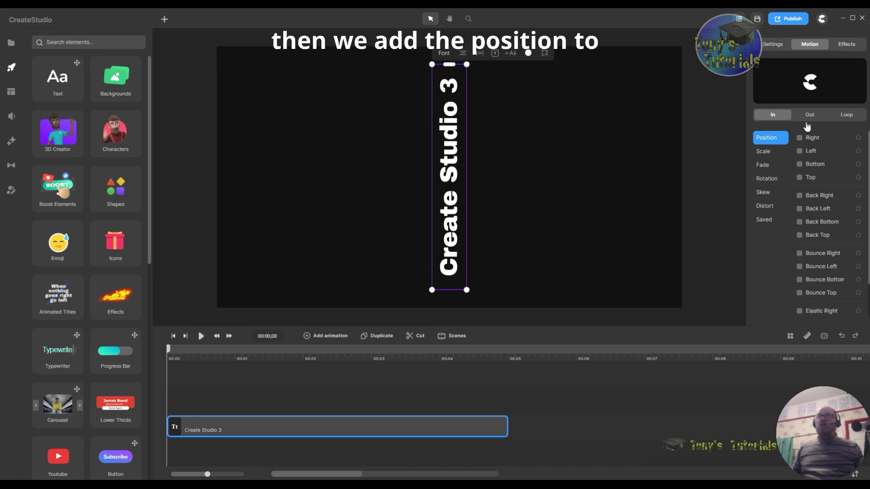
click(799, 139)
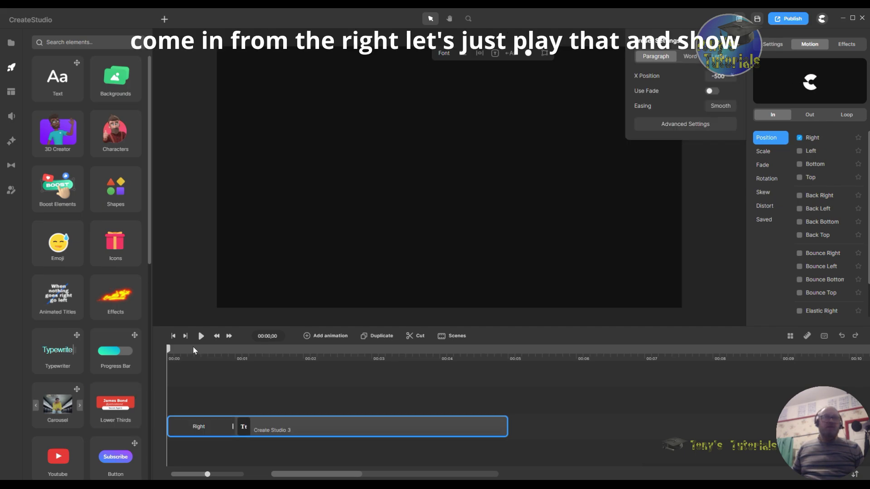
click(201, 336)
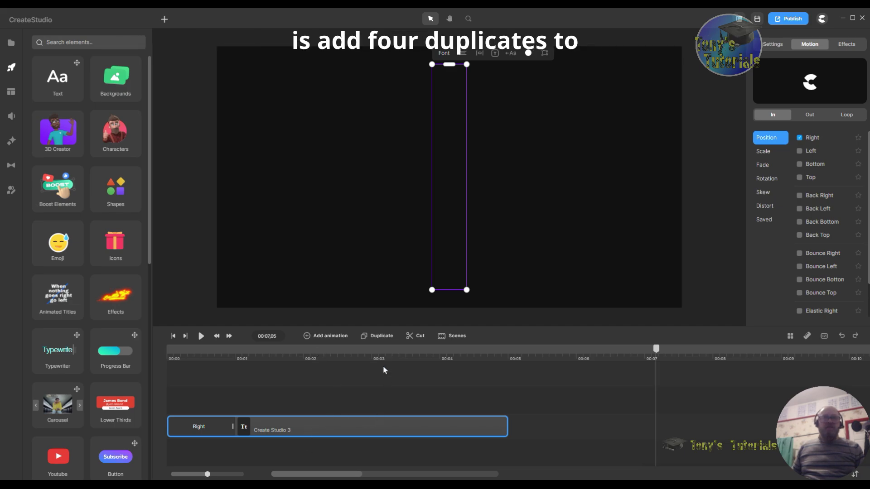
Duplicate the animated Create Studio 3 text layer four times
click(378, 337)
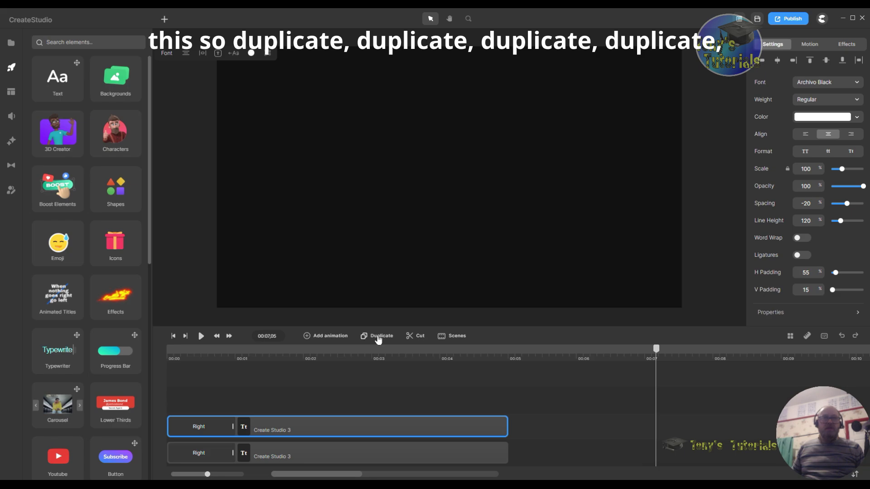
click(378, 338)
click(378, 338)
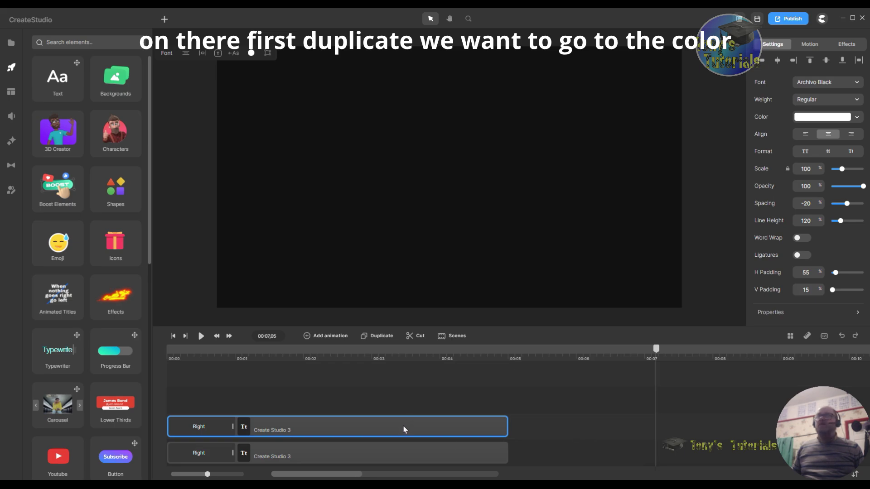
Lower the white fill's opacity to nearly transparent on the uppermost text layer and to about one third on the second layer
click(823, 119)
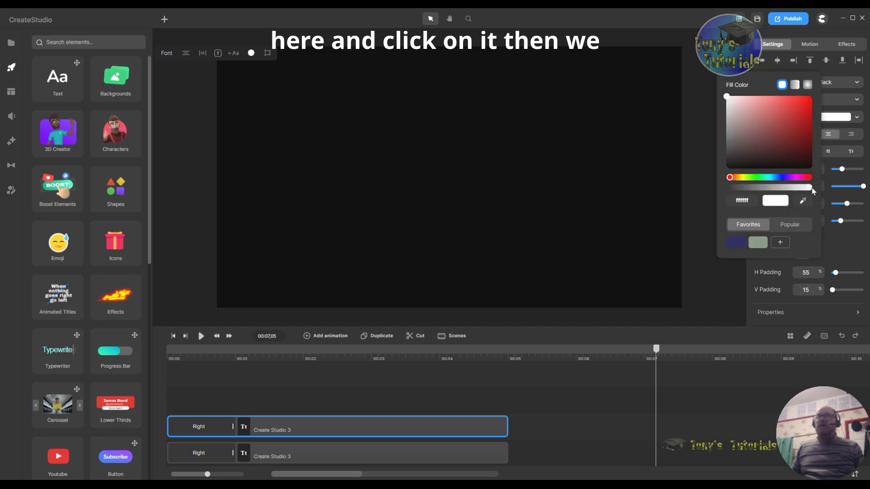
drag(810, 190, 744, 197)
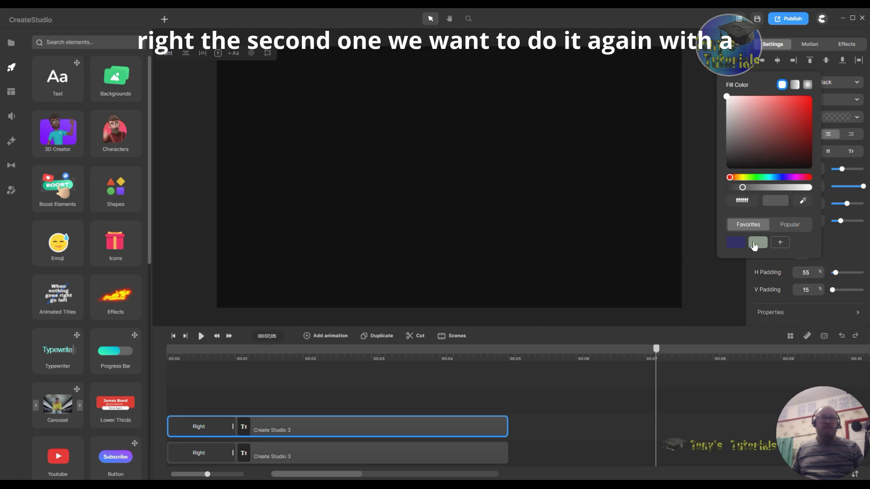
click(461, 456)
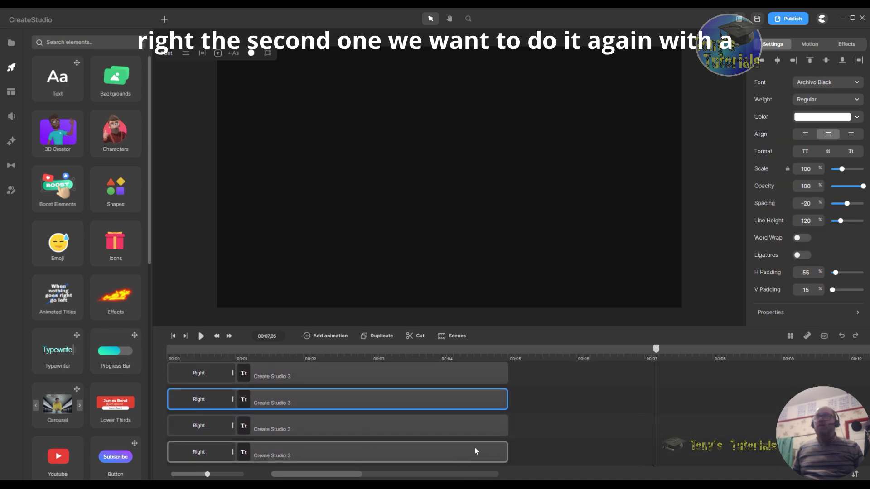
click(847, 123)
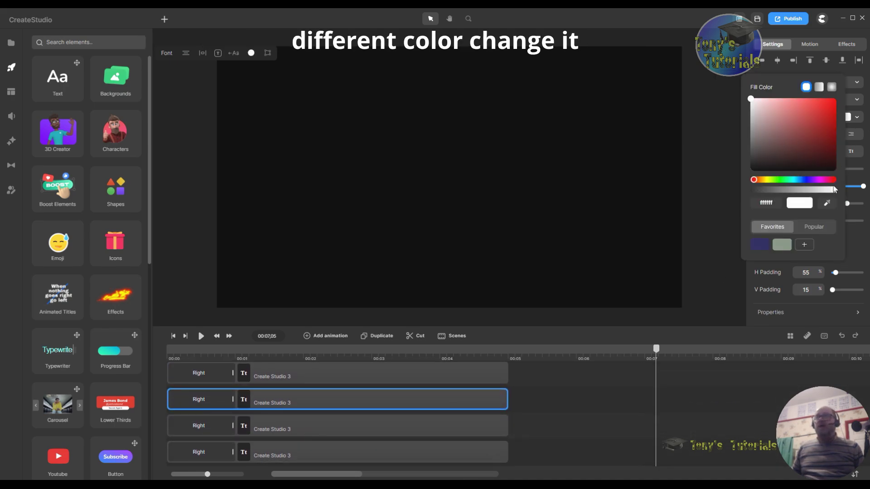
drag(832, 190, 778, 199)
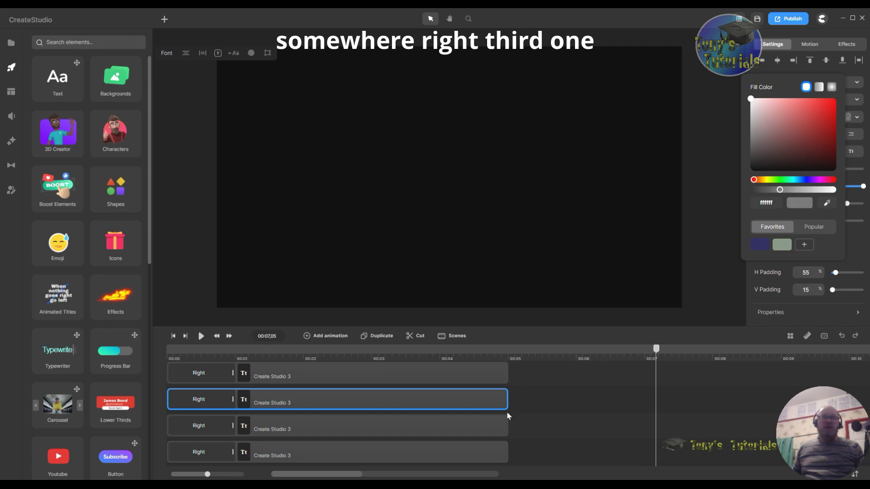
Lower the white fill's opacity on the third text layer to slightly more than half
click(467, 426)
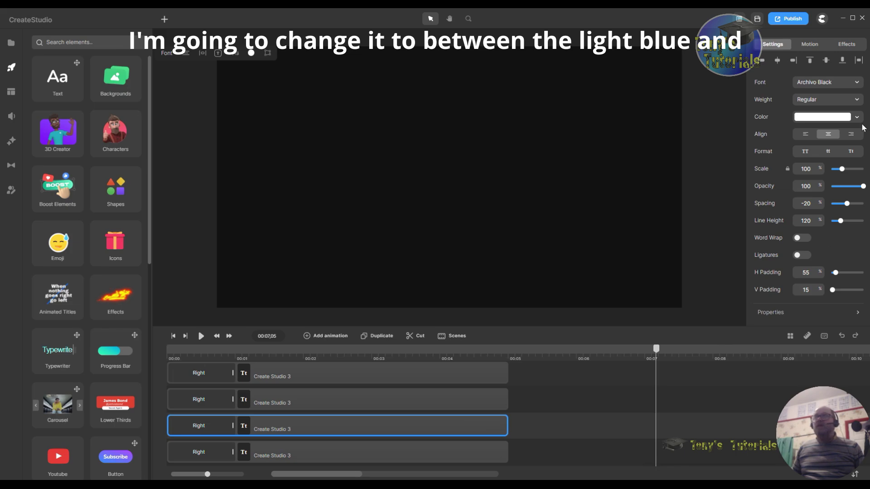
click(841, 122)
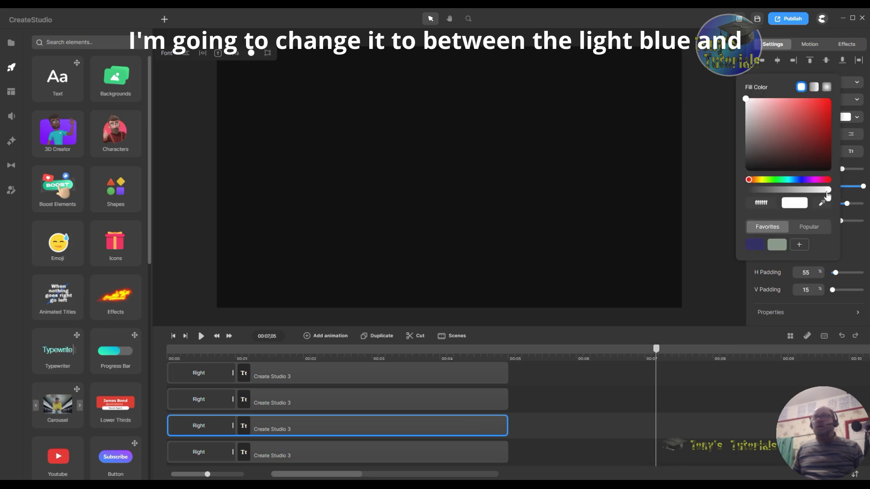
drag(827, 192, 797, 198)
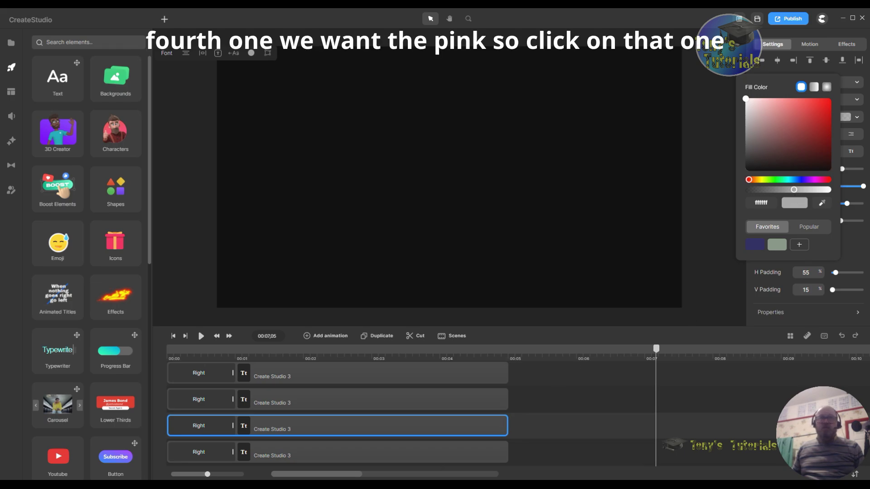
double_click(470, 451)
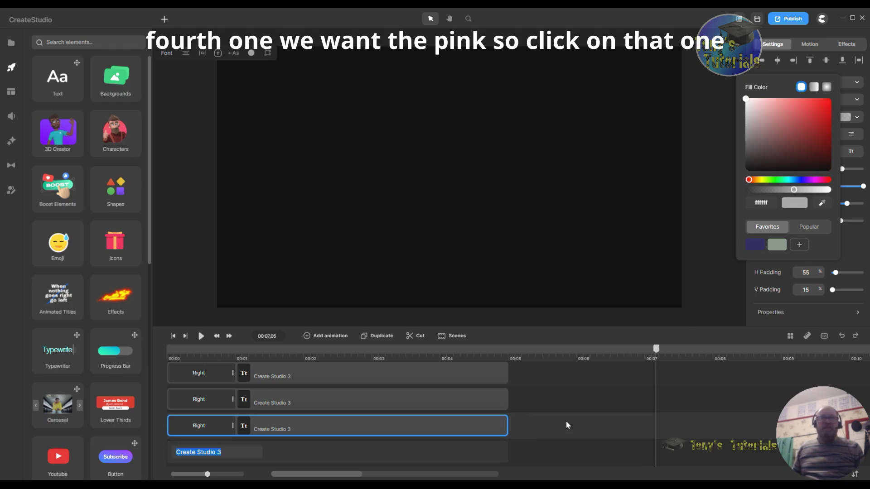
click(461, 411)
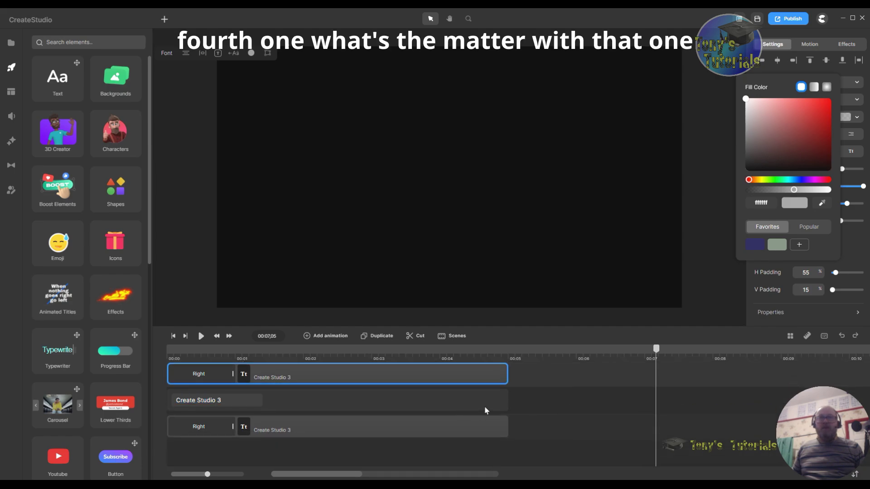
click(561, 411)
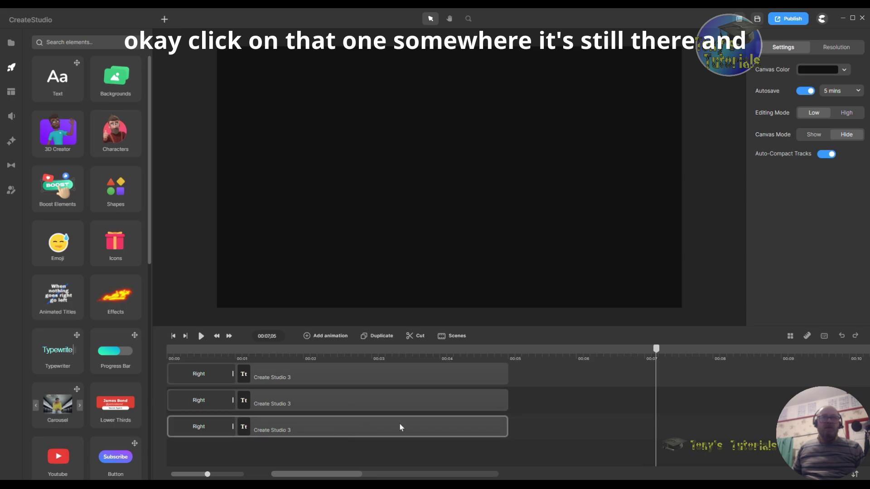
Move the playhead to 00:03,16 and lower the fourth text layer's fill opacity to about 80%, keeping the fill white
drag(651, 345, 408, 348)
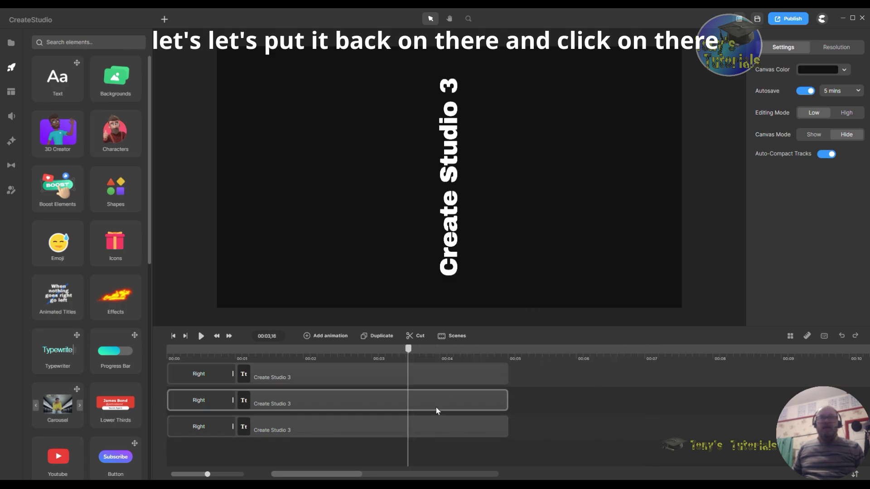
click(462, 241)
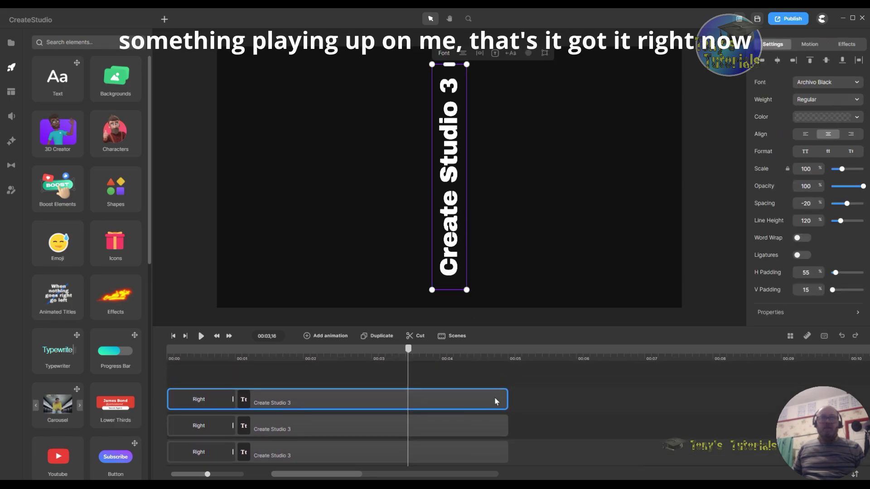
scroll(494, 397, down, 1)
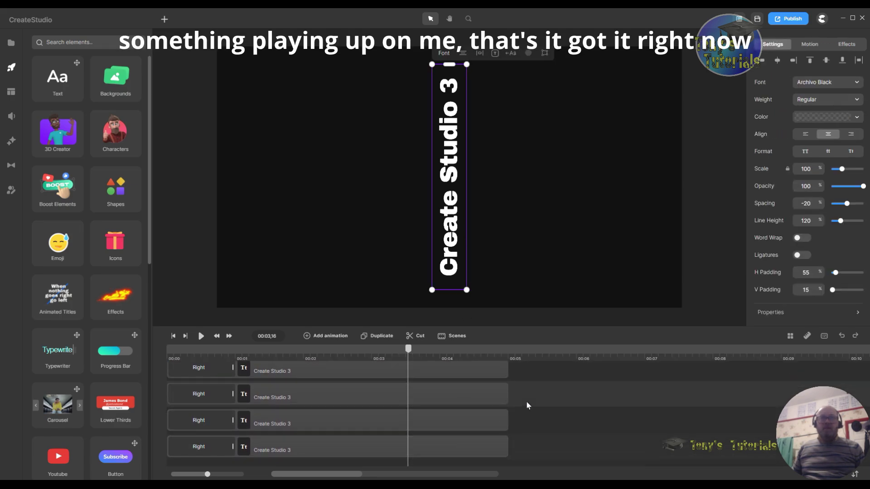
scroll(524, 404, up, 2)
click(463, 449)
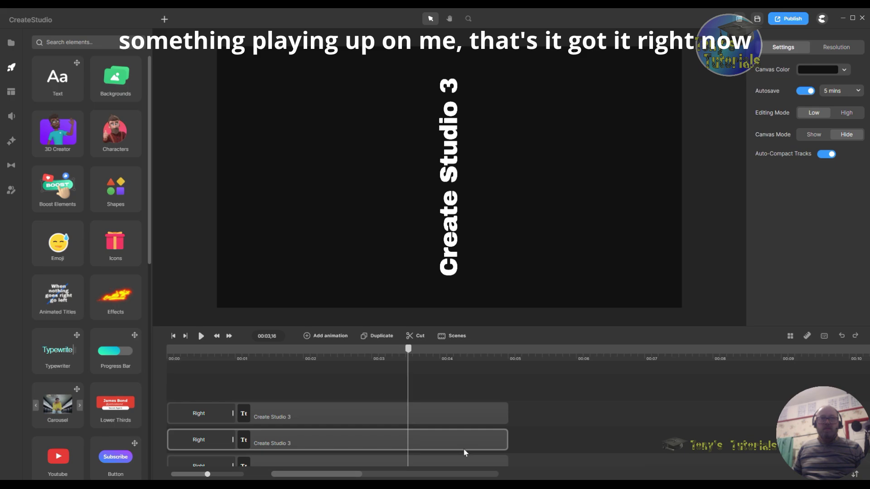
click(485, 407)
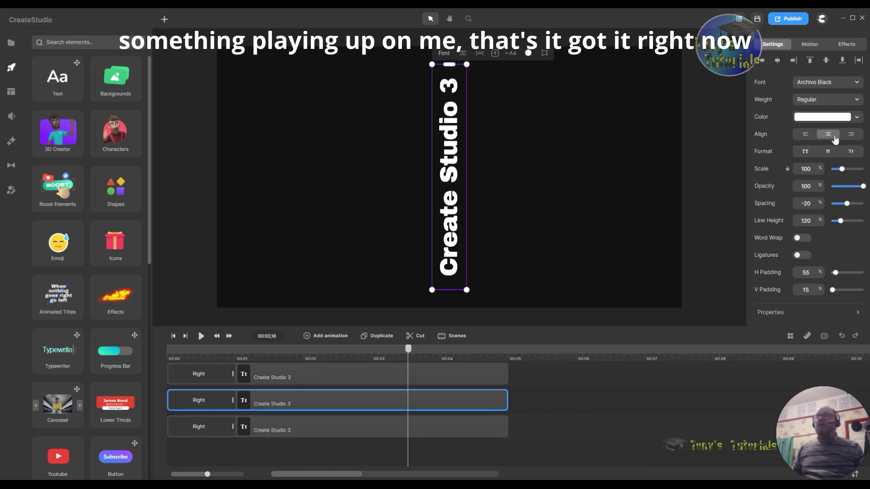
click(838, 119)
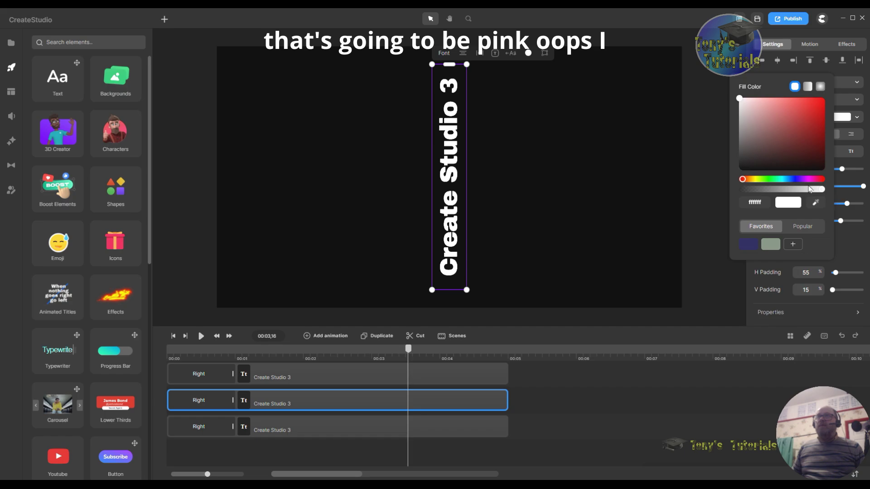
click(807, 180)
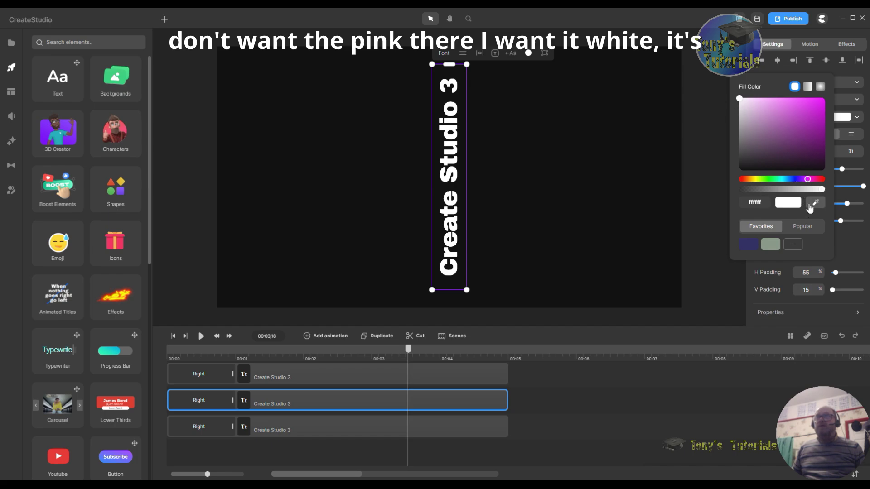
click(809, 189)
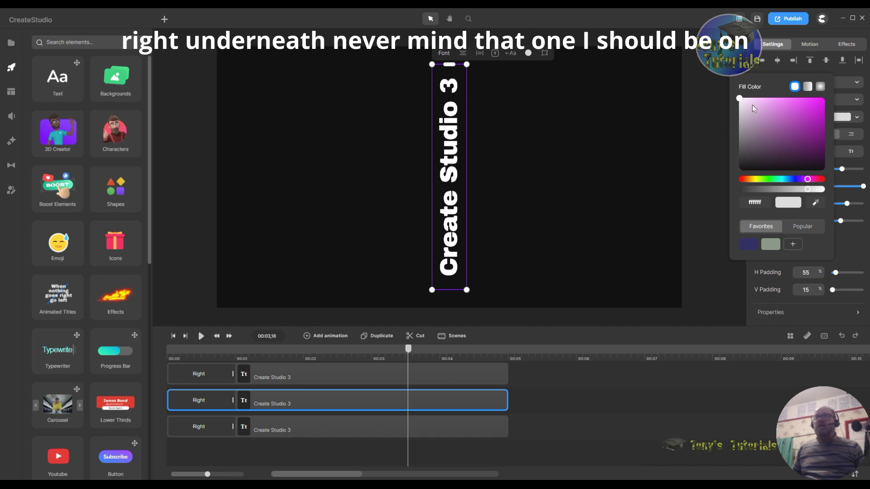
drag(810, 180, 741, 180)
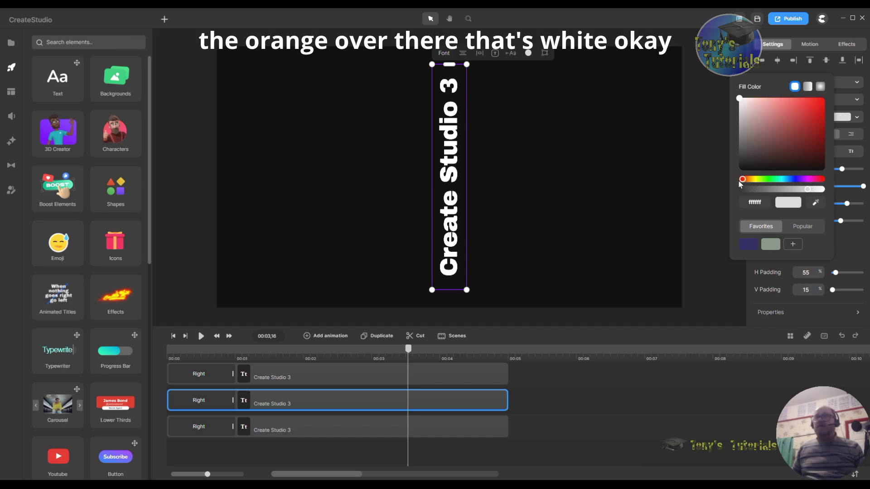
Set the fourth text layer's fill color to near-white f7f7f7
click(739, 100)
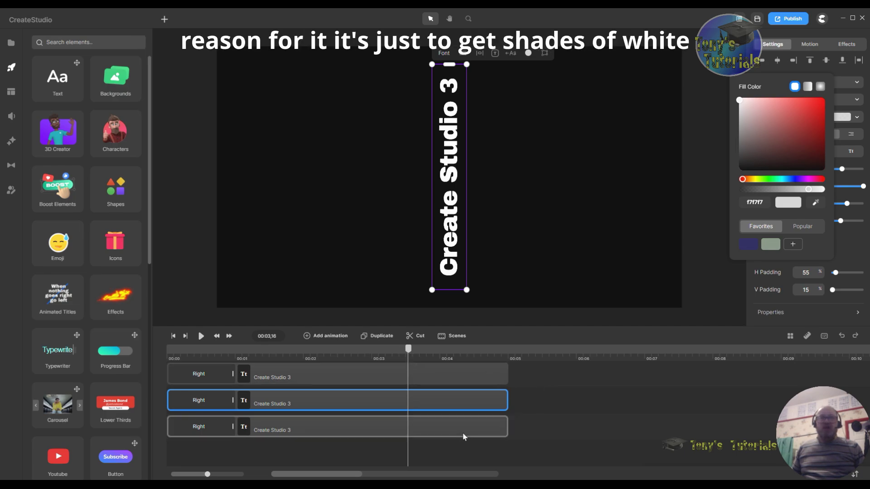
Move the playhead to 00:01,19 and add a Rotation animation with Linear easing to the fifth, lowest Create Studio 3 text layer
click(501, 426)
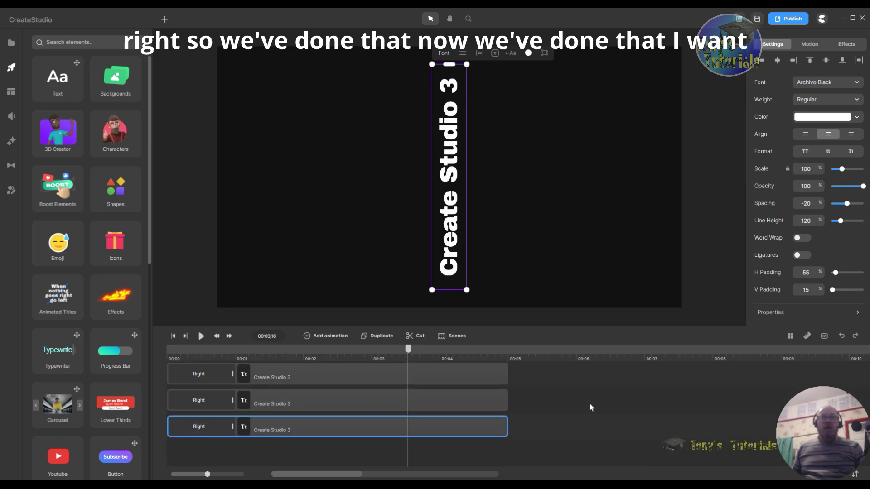
drag(411, 354, 279, 361)
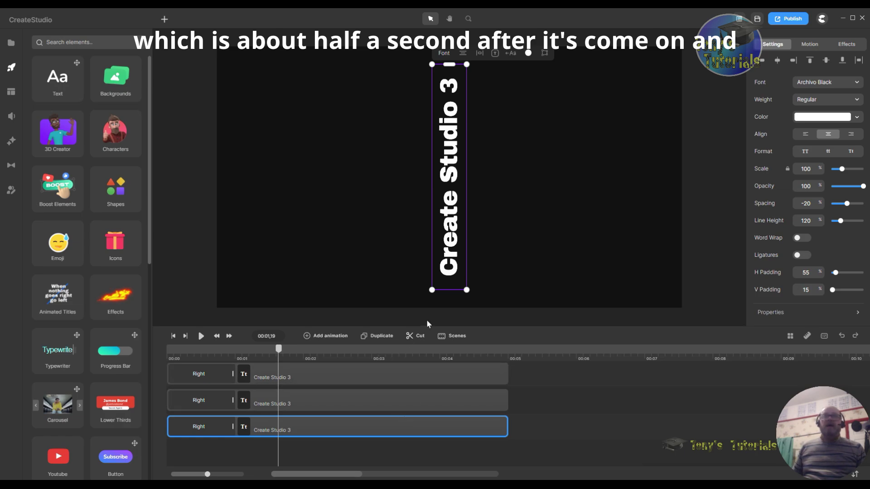
click(306, 336)
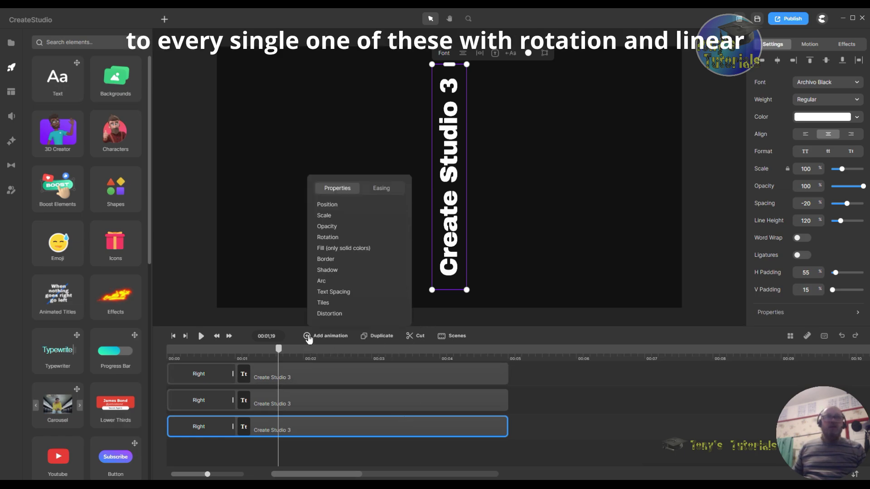
click(339, 236)
click(368, 189)
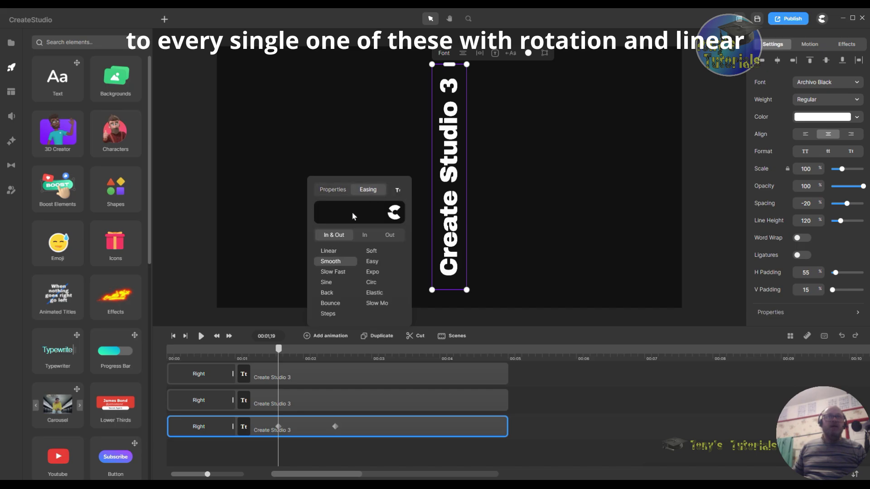
click(332, 251)
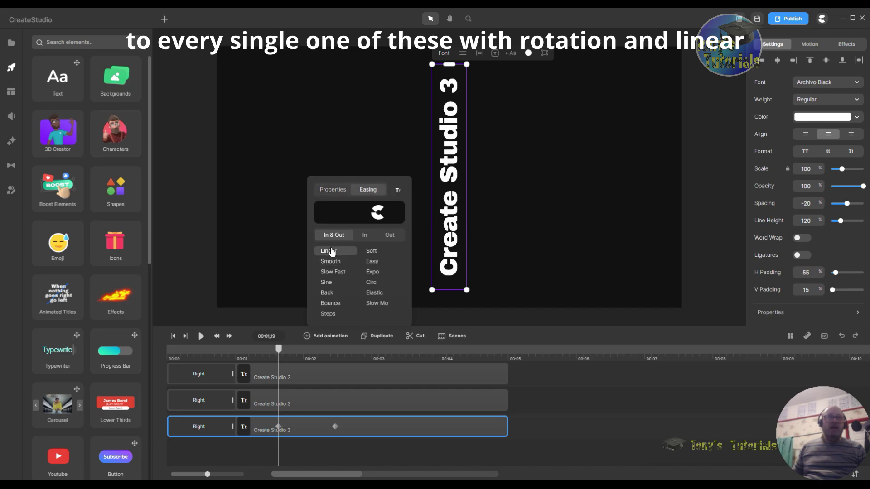
Add a Rotation animation with Linear easing to the fourth text layer at 00:01,19
click(280, 402)
click(312, 337)
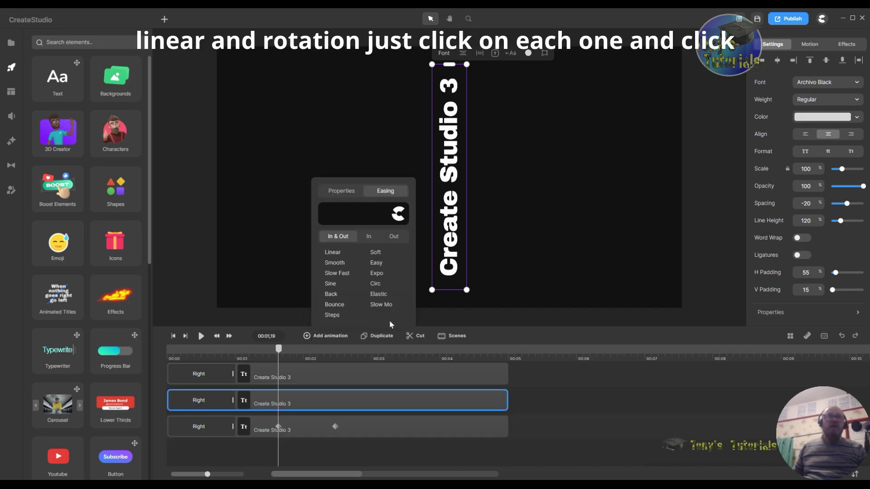
click(335, 252)
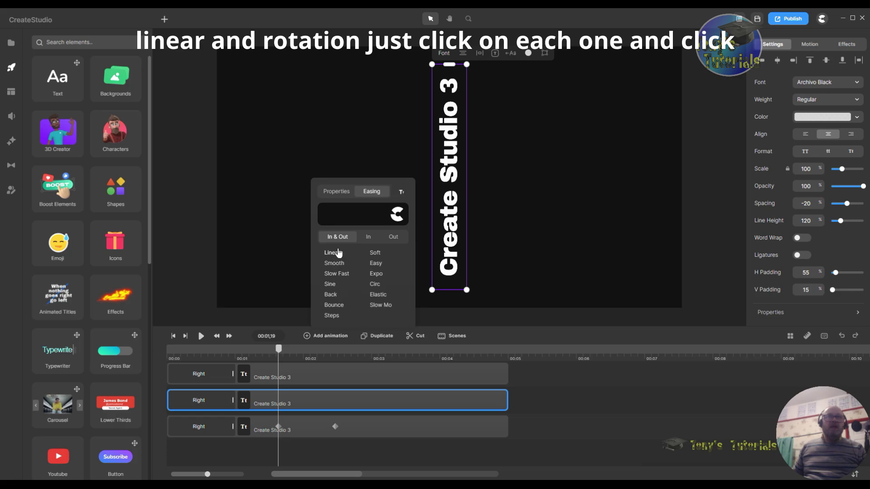
click(333, 192)
click(331, 240)
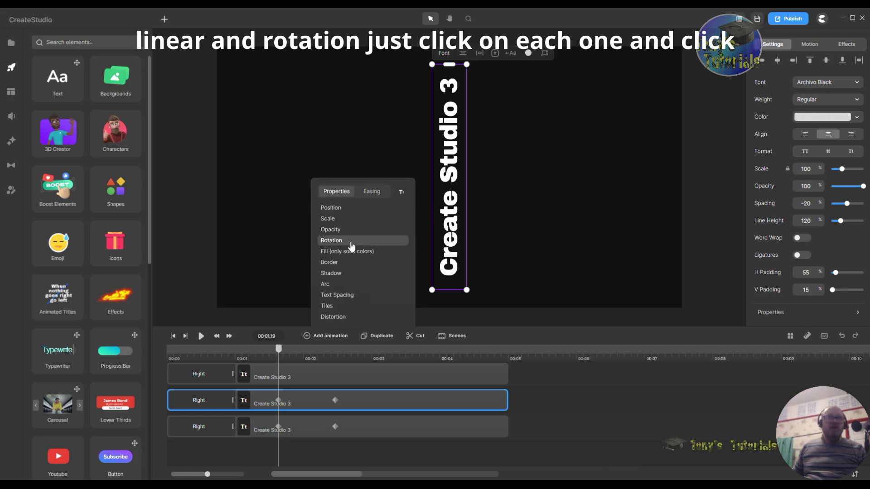
Add a Rotation animation with Linear easing to the third text layer at 00:01,19
click(278, 379)
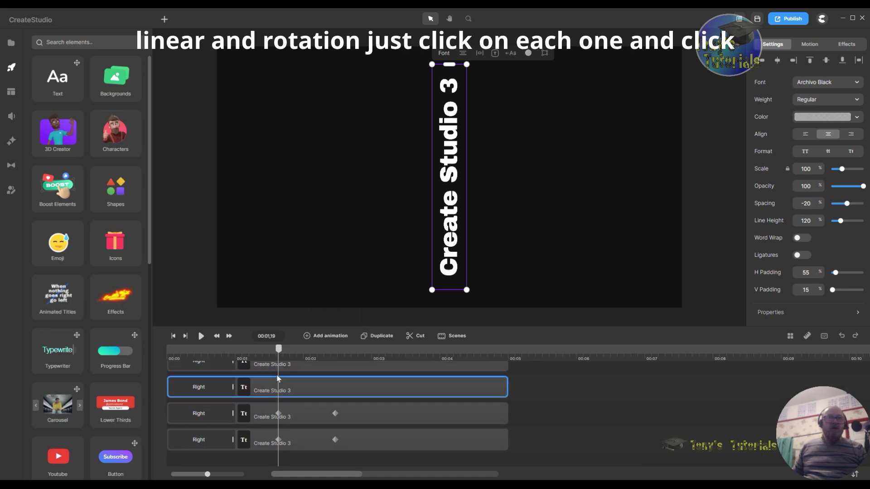
click(309, 338)
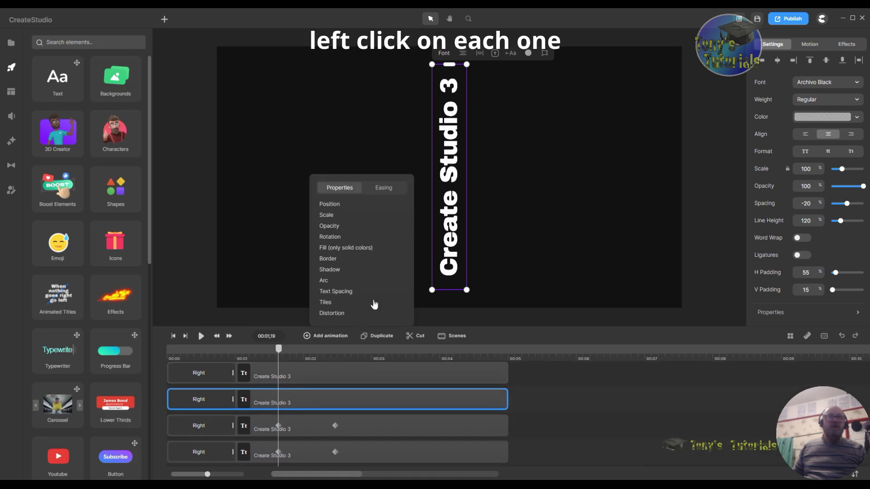
click(345, 238)
click(370, 189)
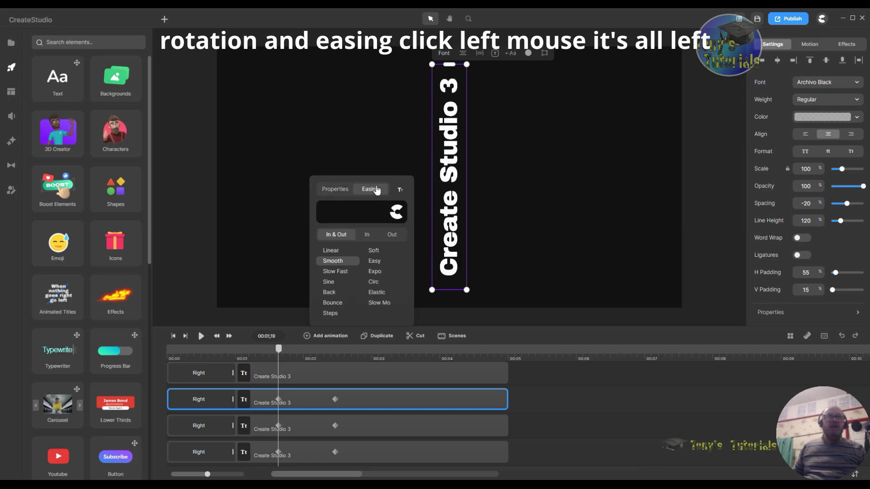
click(332, 251)
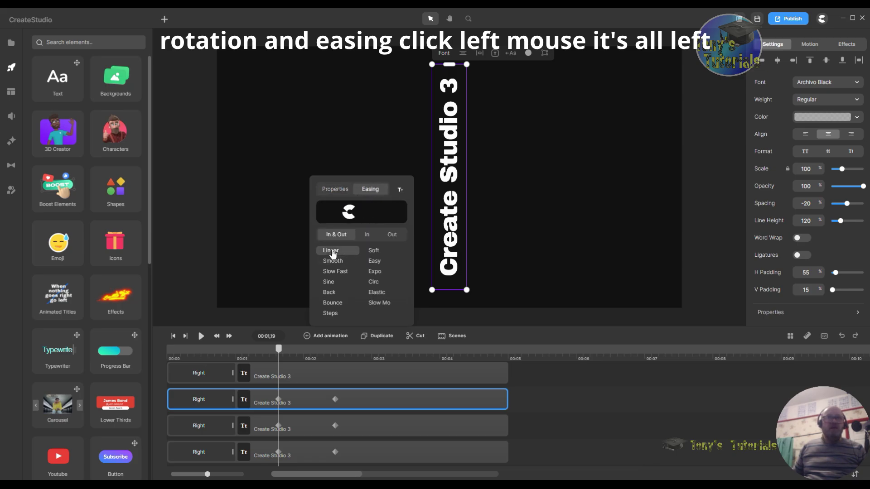
Add a Rotation animation with Linear easing to the second text layer at 00:01,19
click(278, 377)
click(323, 340)
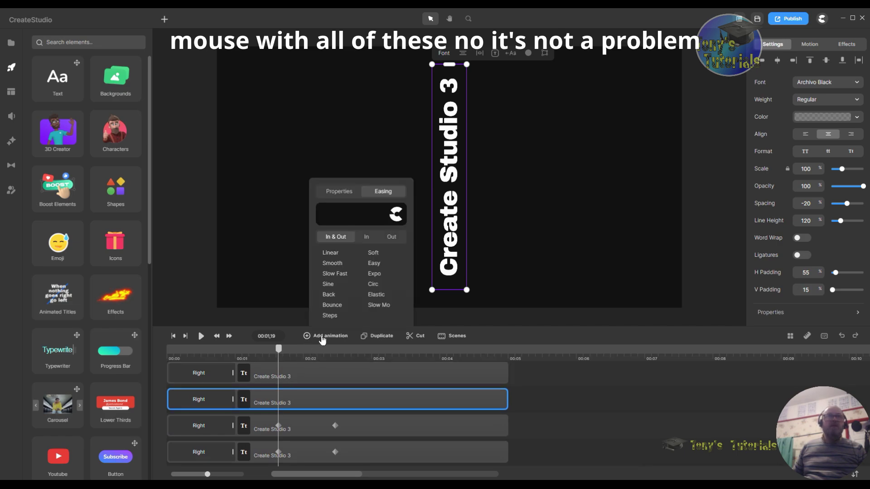
click(330, 252)
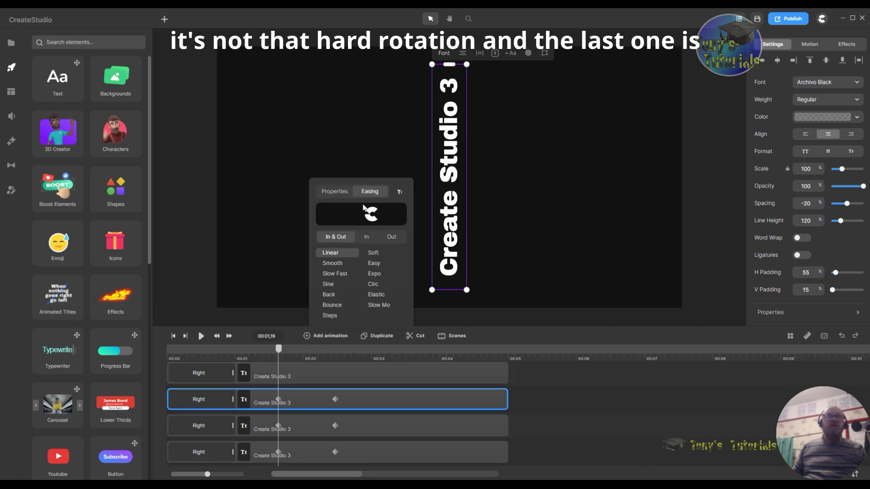
click(340, 191)
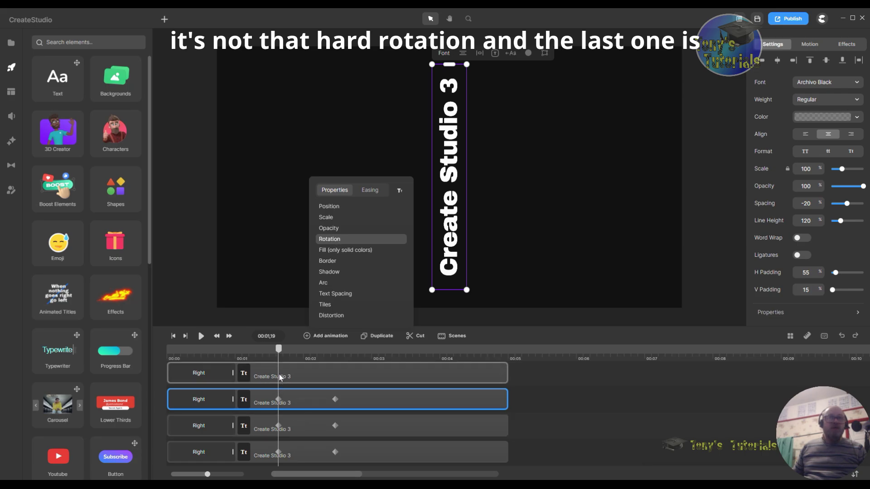
Add a Rotation animation with Linear easing to the uppermost text layer at 00:01,19
key(Delete)
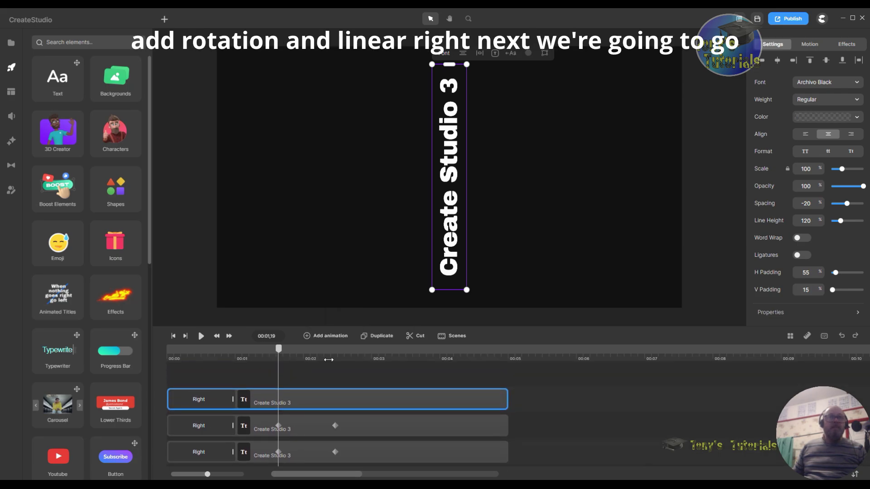
click(312, 337)
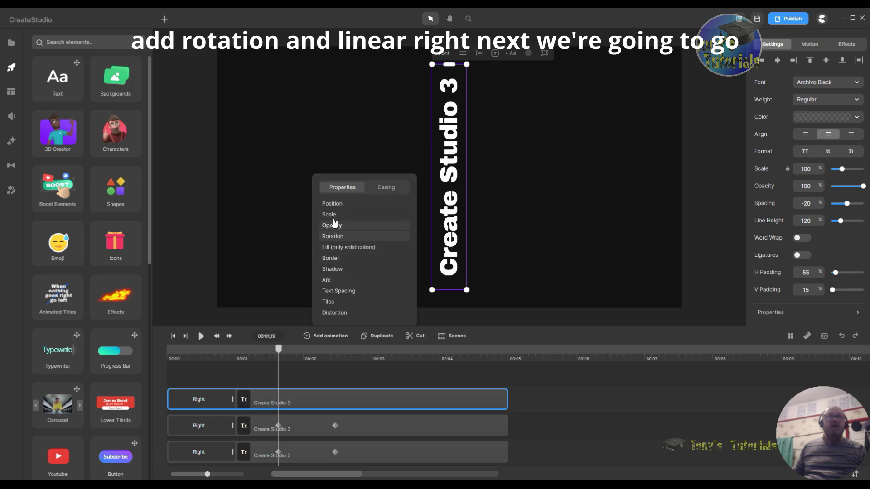
click(340, 237)
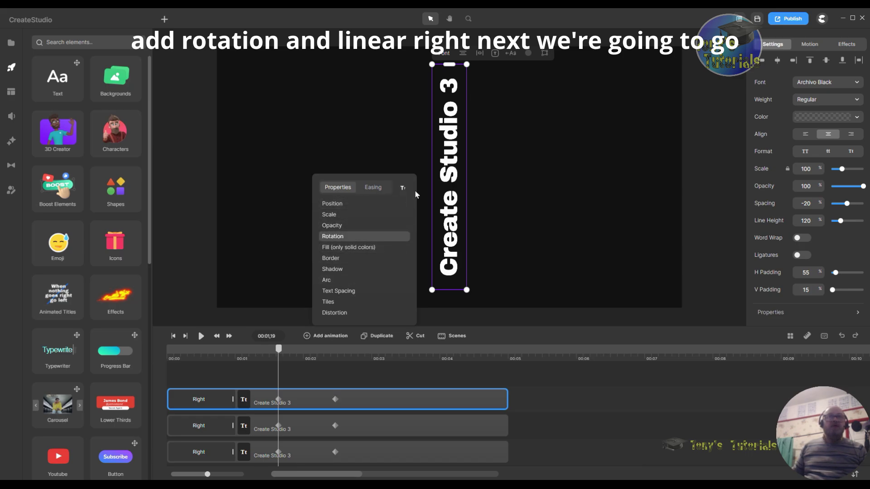
click(373, 188)
click(338, 250)
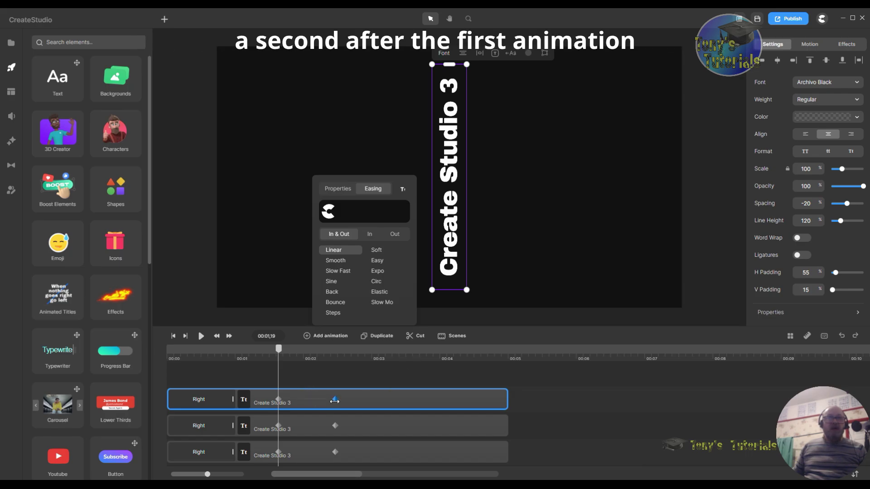
Move the playhead to 00:03,19 and add a second Rotation animation with Linear easing to the uppermost text layer
click(415, 358)
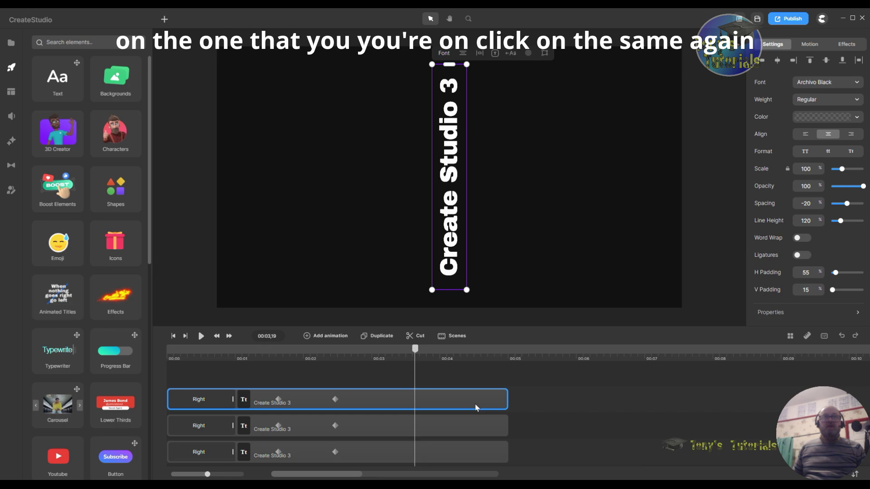
click(307, 337)
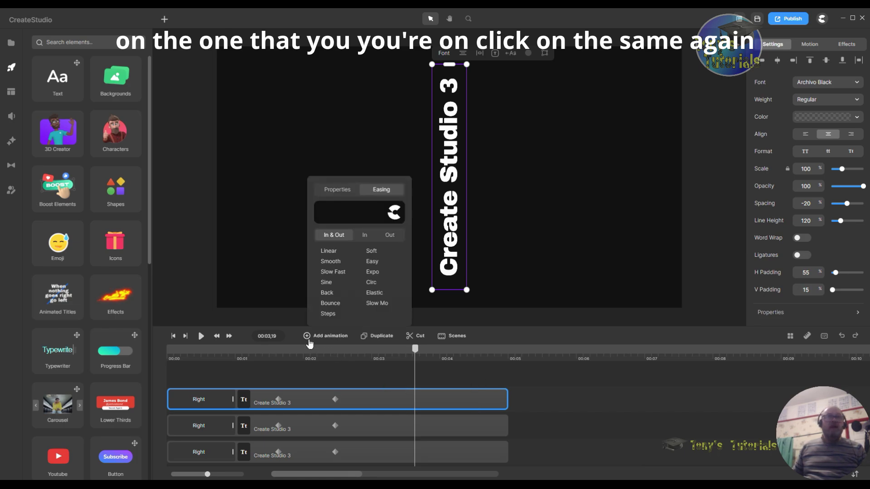
click(328, 251)
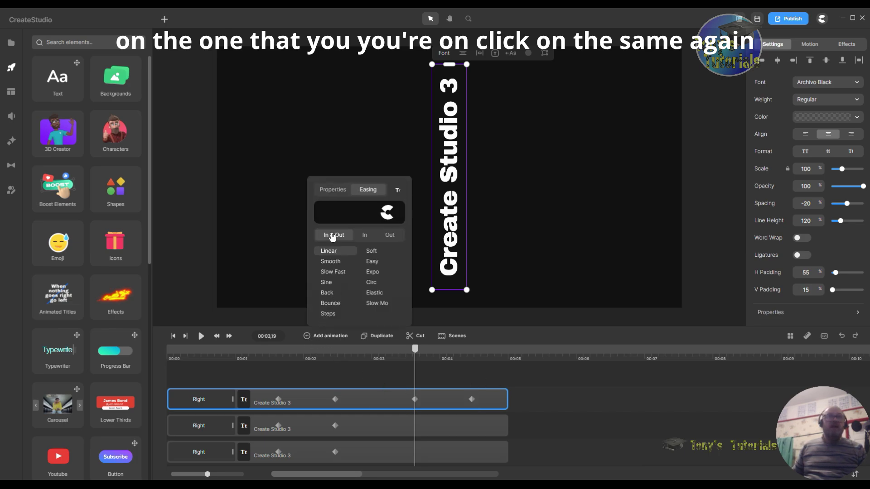
click(334, 188)
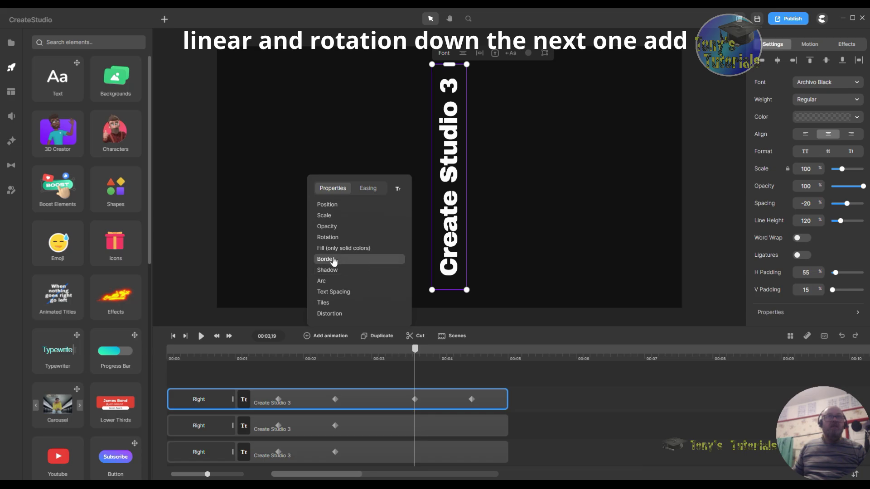
Add a second Rotation animation with Linear easing to the second text layer at 00:03,19
click(414, 428)
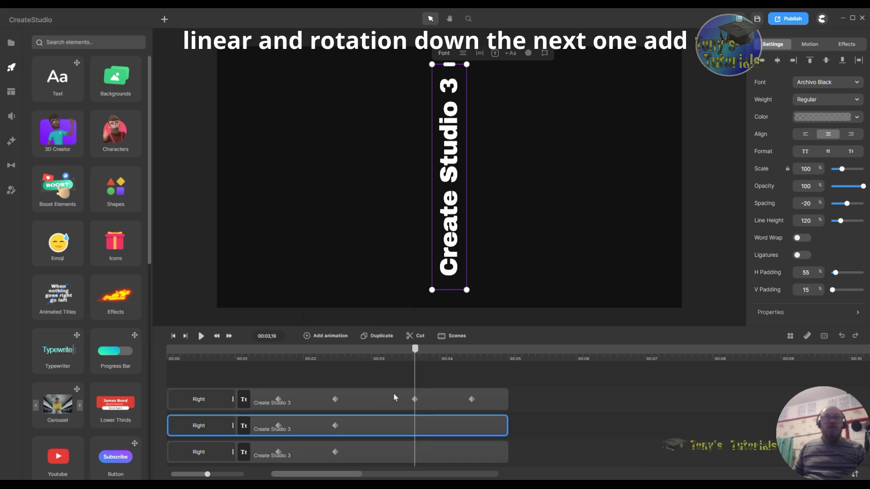
click(313, 339)
click(346, 240)
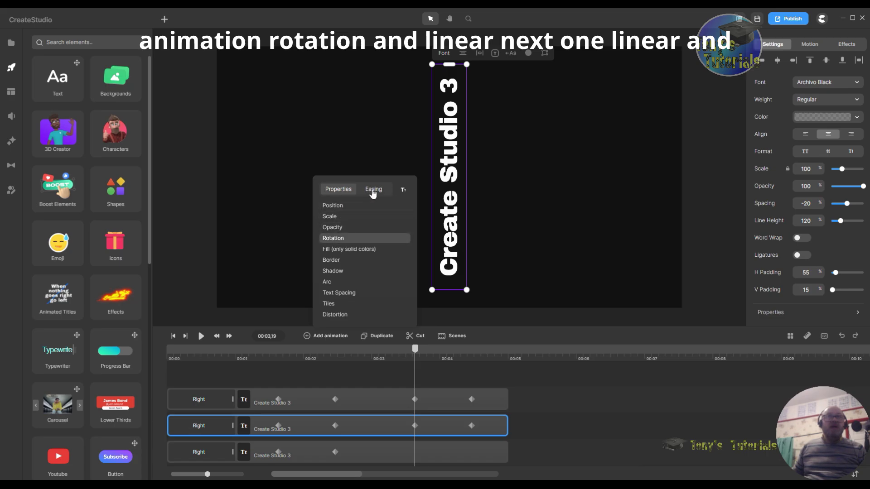
click(372, 191)
click(335, 252)
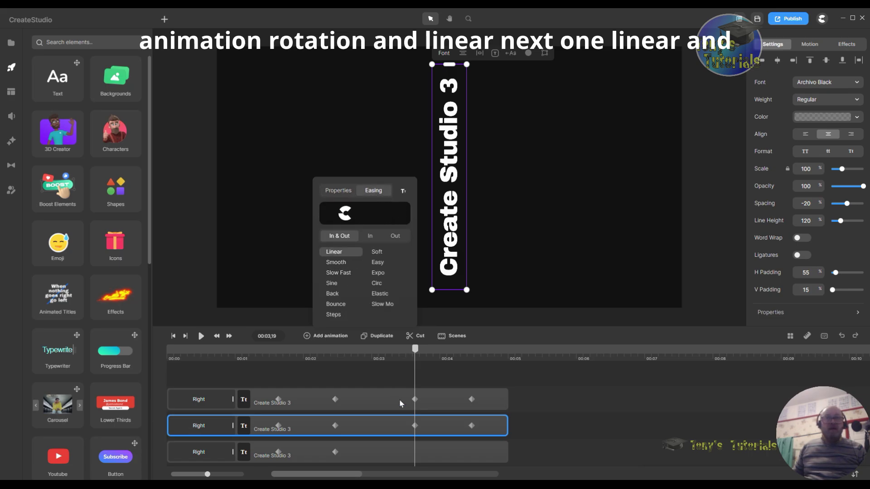
Add a second Rotation animation with Linear easing to the third text layer at 00:03,19
click(416, 456)
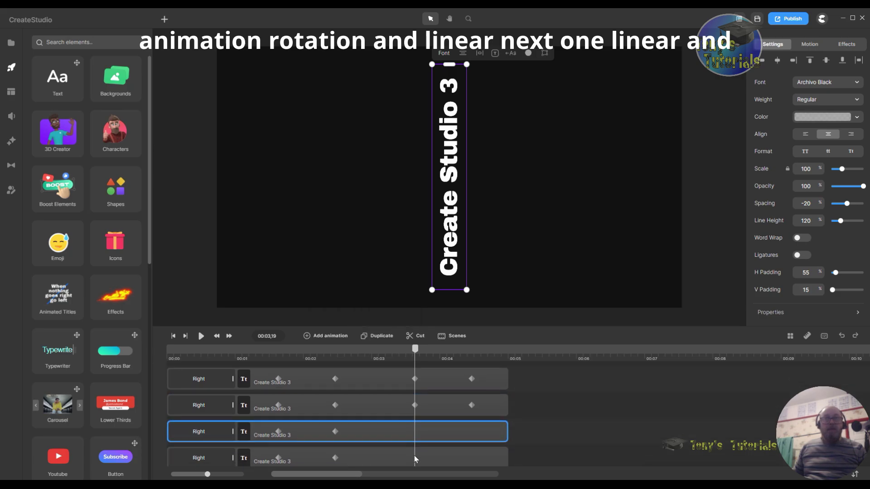
click(310, 336)
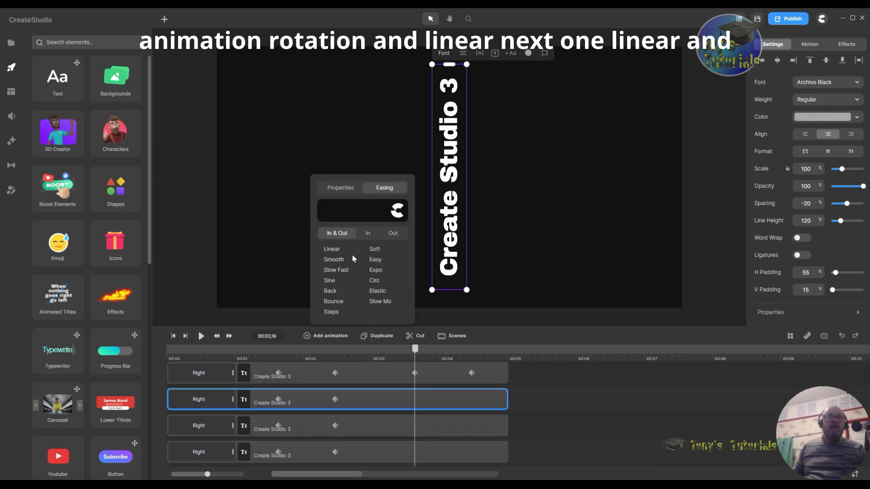
click(335, 250)
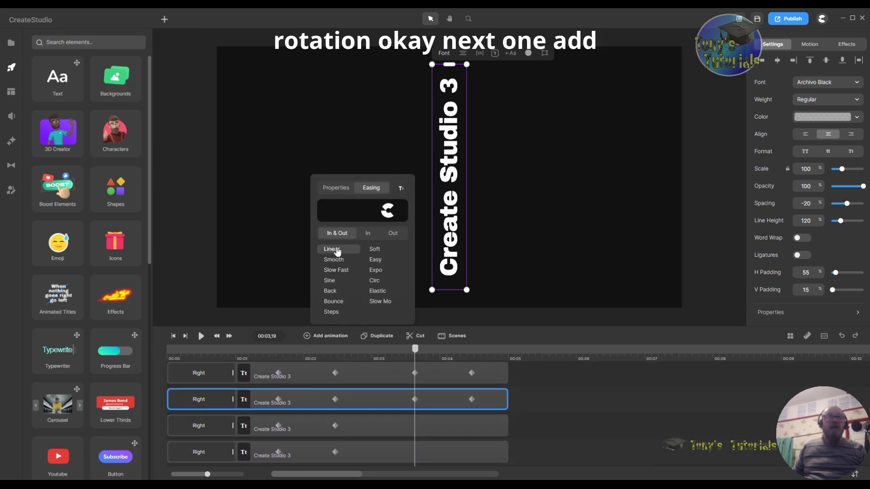
click(335, 187)
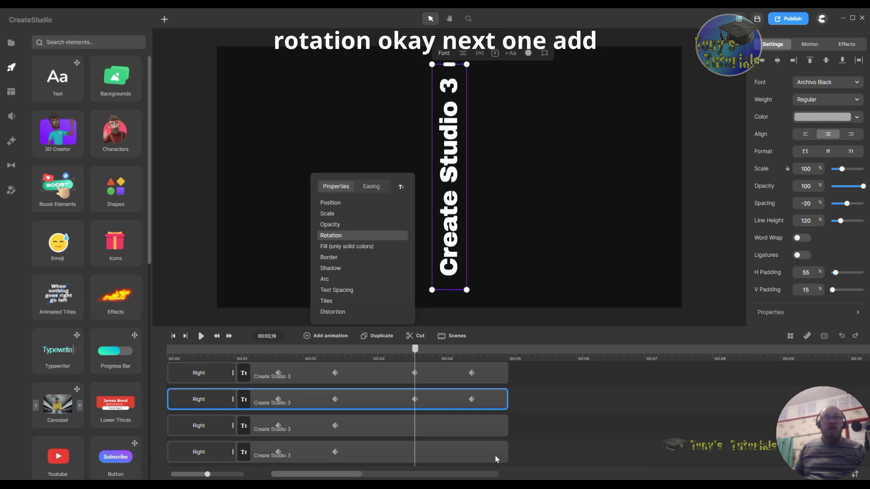
Add a second Rotation animation with Linear easing to the fourth text layer at 00:03,19
click(414, 427)
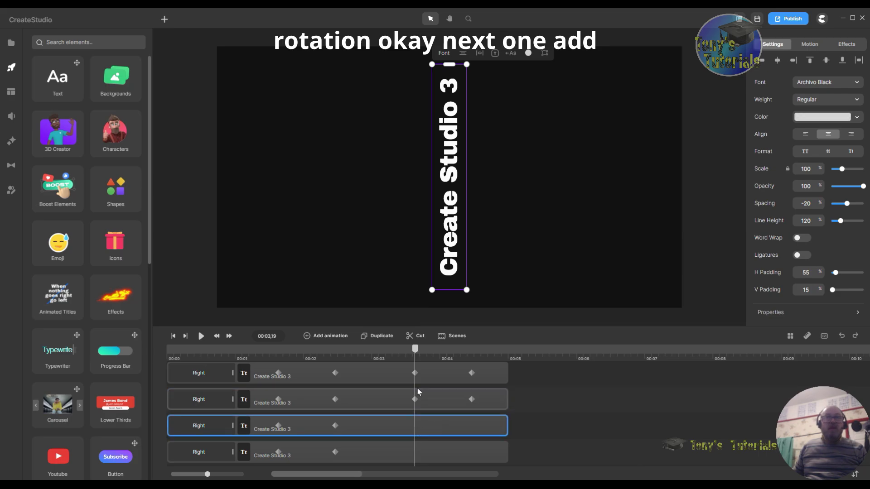
click(307, 337)
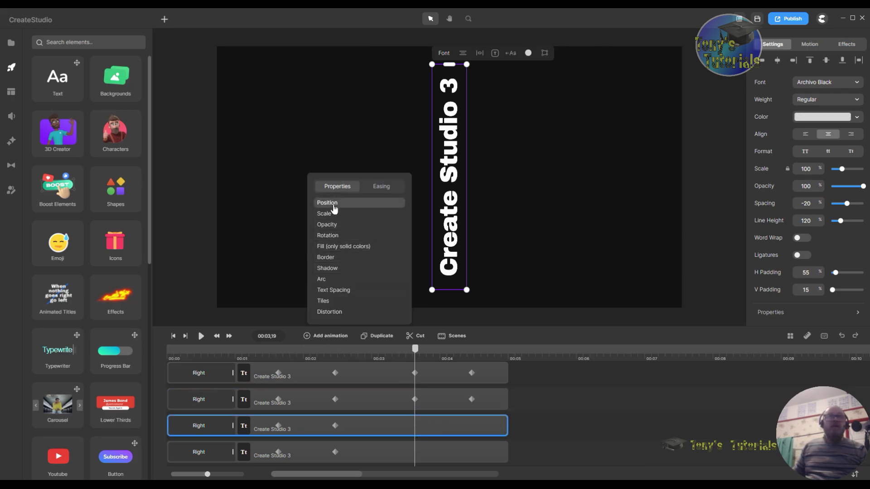
click(328, 235)
click(368, 187)
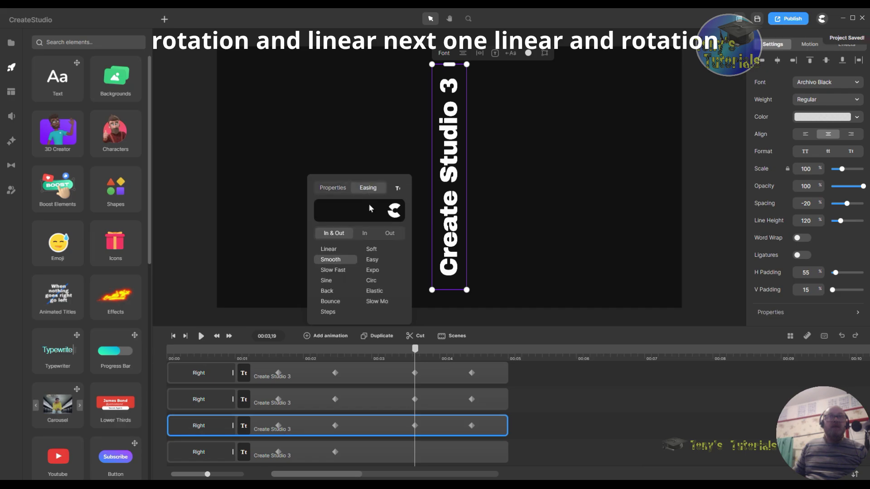
click(328, 250)
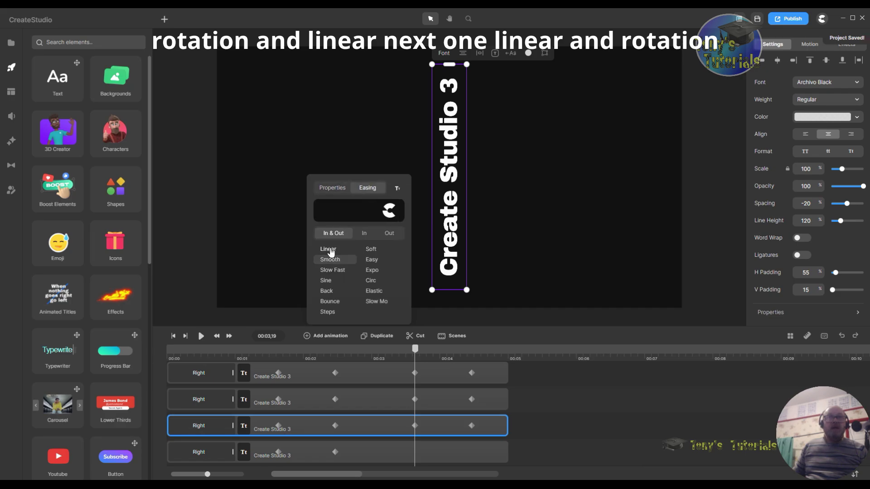
Add a second Rotation animation with Linear easing to the lowest text layer at 00:03,19
click(413, 452)
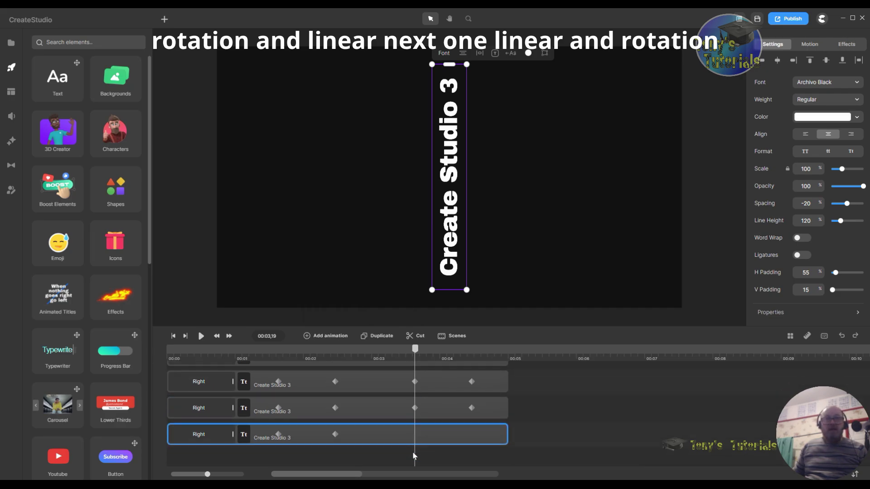
click(310, 339)
click(330, 252)
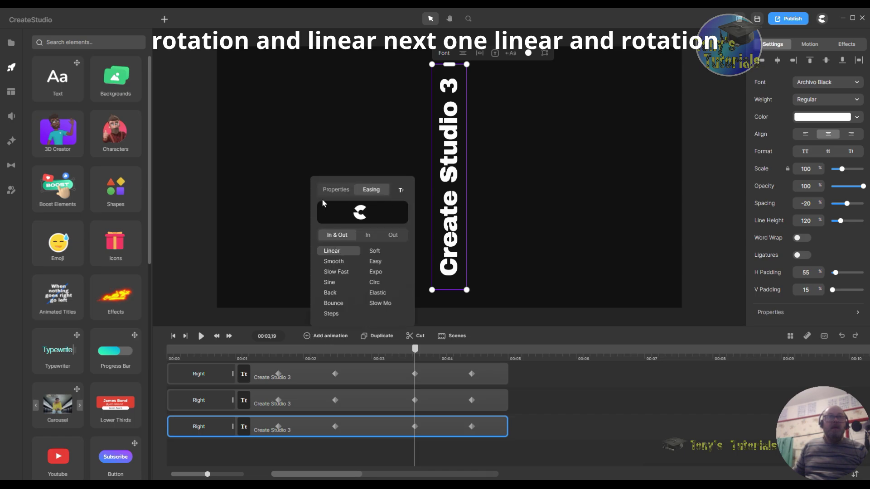
click(336, 189)
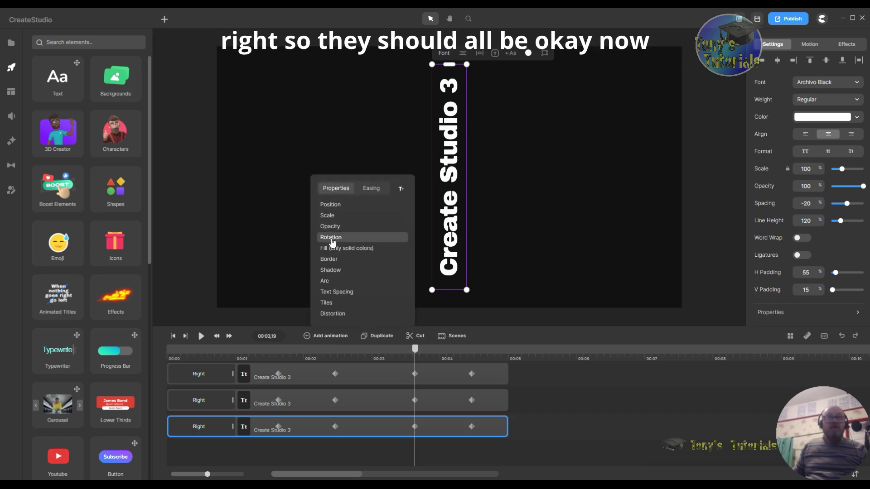
scroll(638, 458, up, 2)
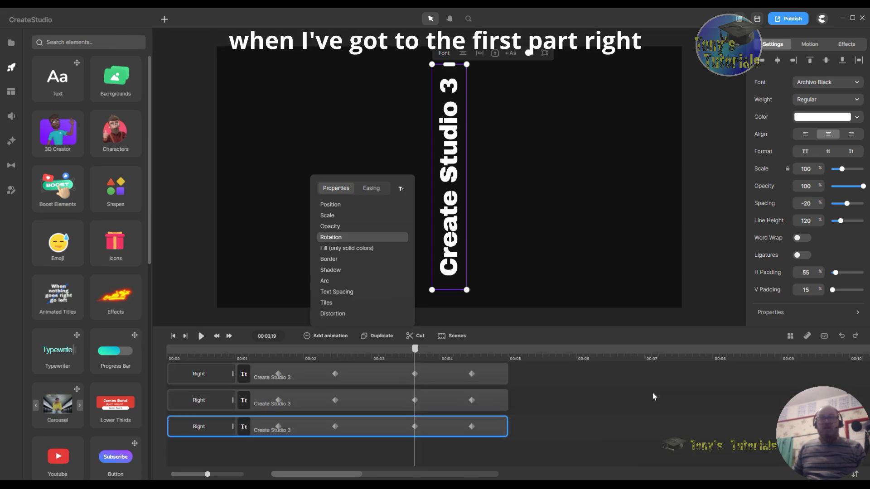
scroll(523, 376, down, 1)
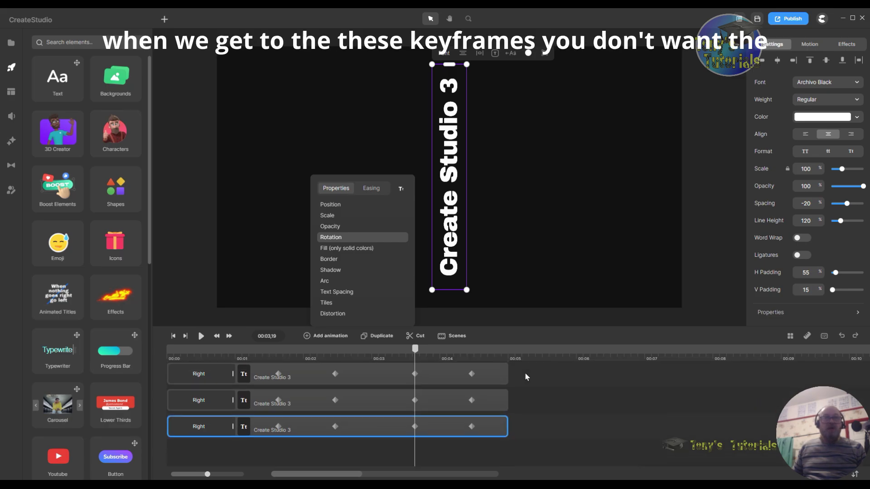
Rotate the lowest text layer 180 degrees at its second keyframe, around 00:02,15, so the text reads downward
click(334, 427)
click(334, 427)
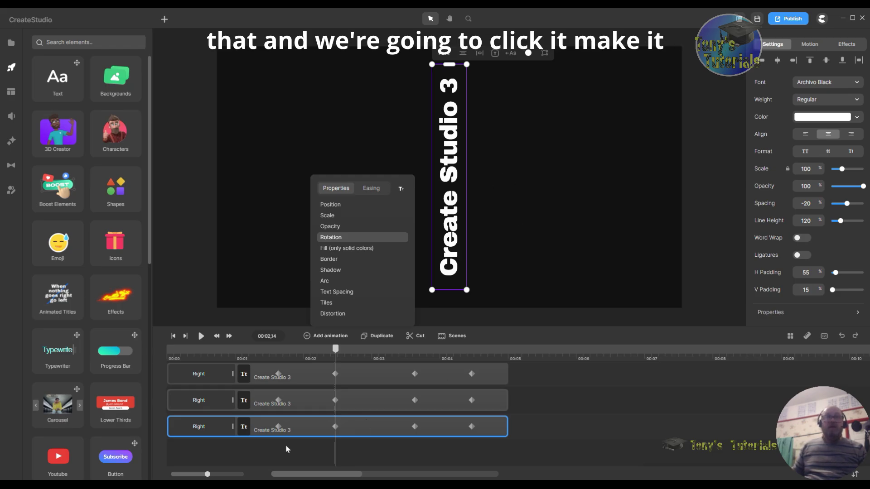
click(336, 427)
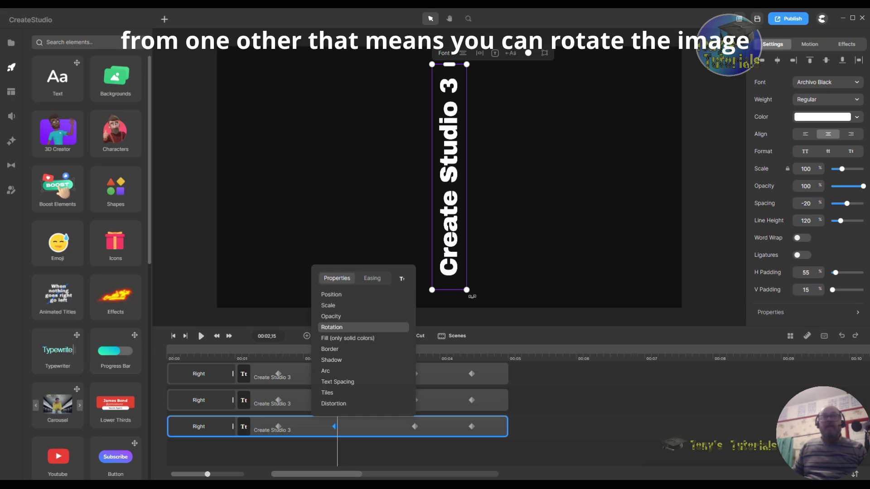
click(332, 327)
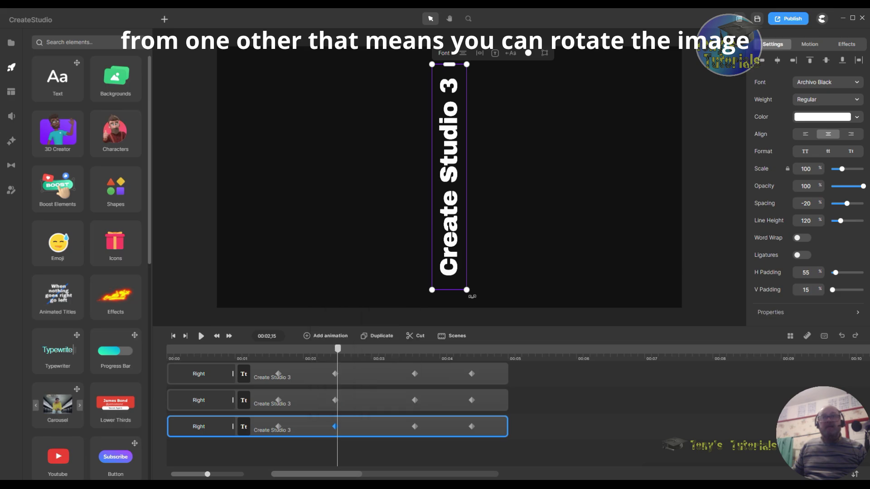
drag(473, 297, 426, 293)
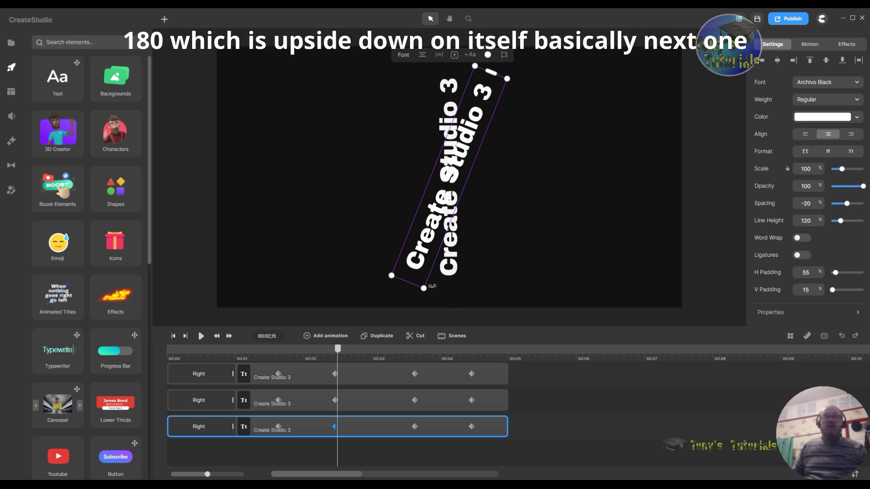
drag(432, 288, 431, 97)
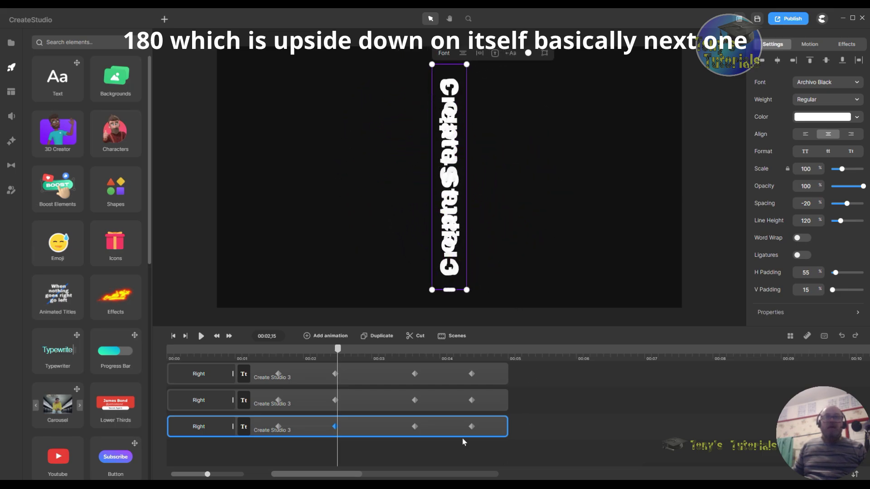
Rotate the second-lowest text layer clockwise at its 00:02,14 keyframe until it slopes steeply down to the right
click(335, 400)
click(335, 400)
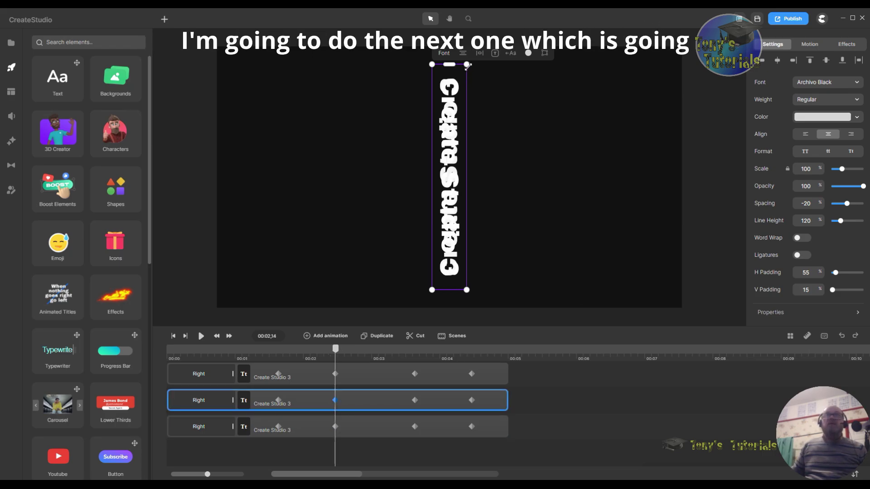
drag(474, 64, 502, 304)
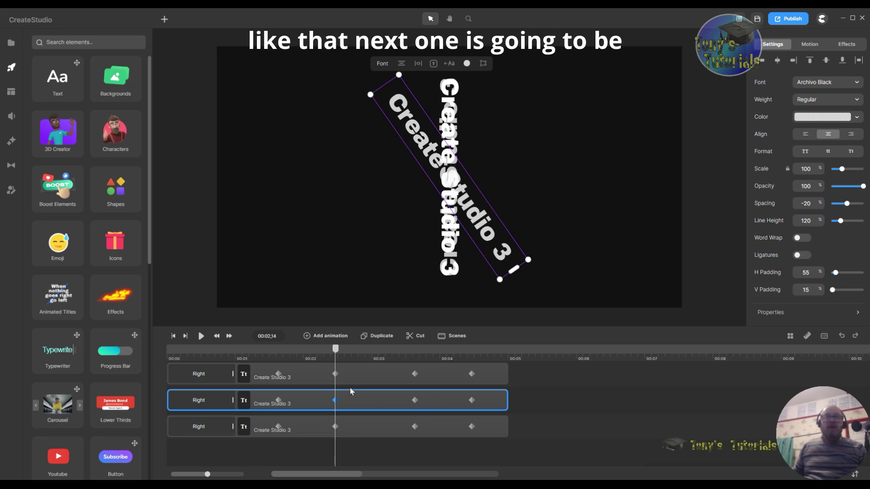
Rotate the third text layer clockwise at its 00:02,14 keyframe until it slopes gently down to the right
key(ctrl+d)
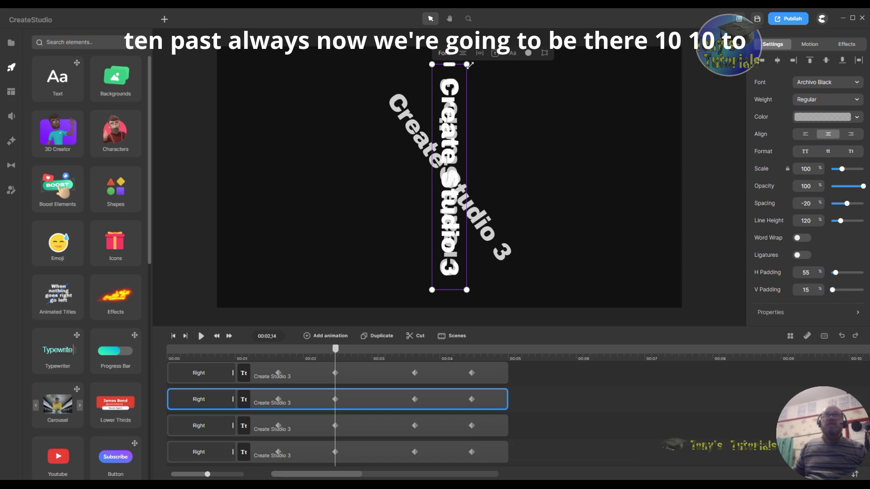
drag(473, 65, 517, 222)
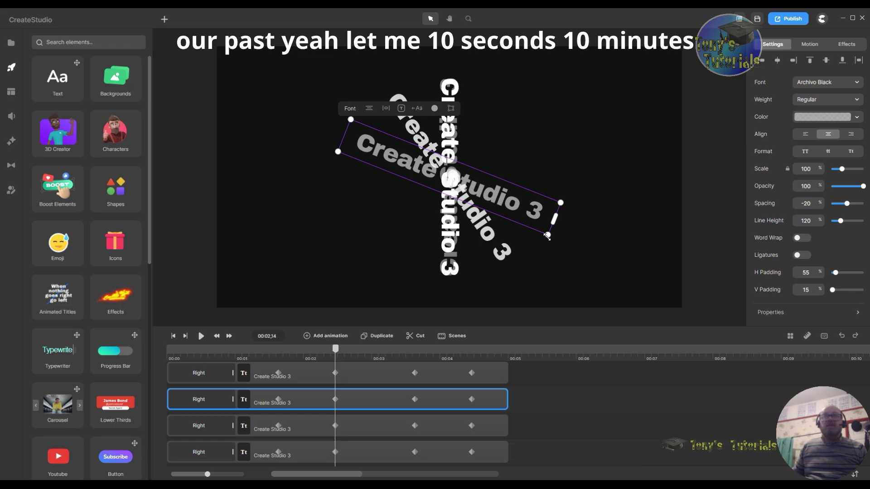
drag(542, 237, 541, 238)
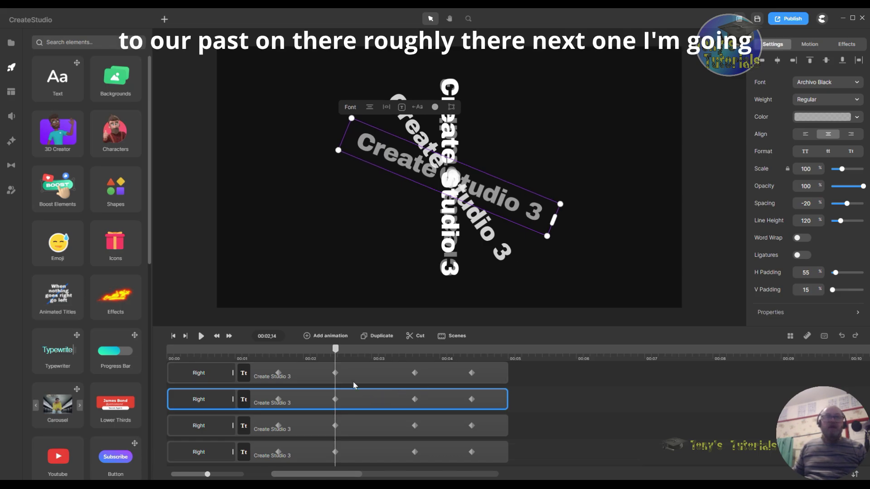
Rotate the second text layer to a gentle and the uppermost to a steep upward slope to the right at 00:02,14
click(335, 399)
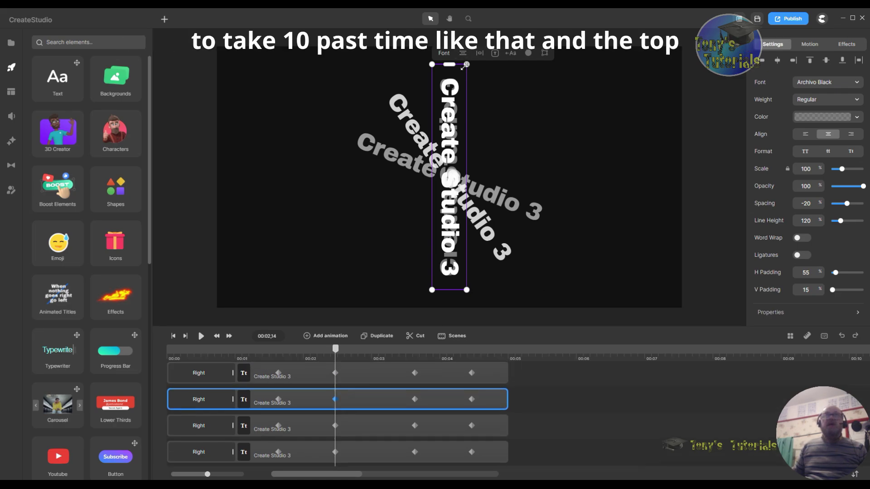
drag(473, 71, 533, 169)
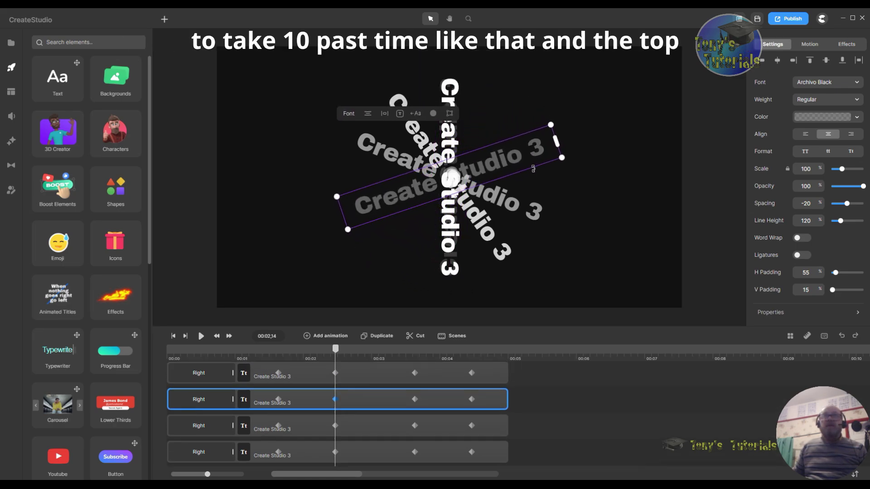
click(339, 373)
key(Delete)
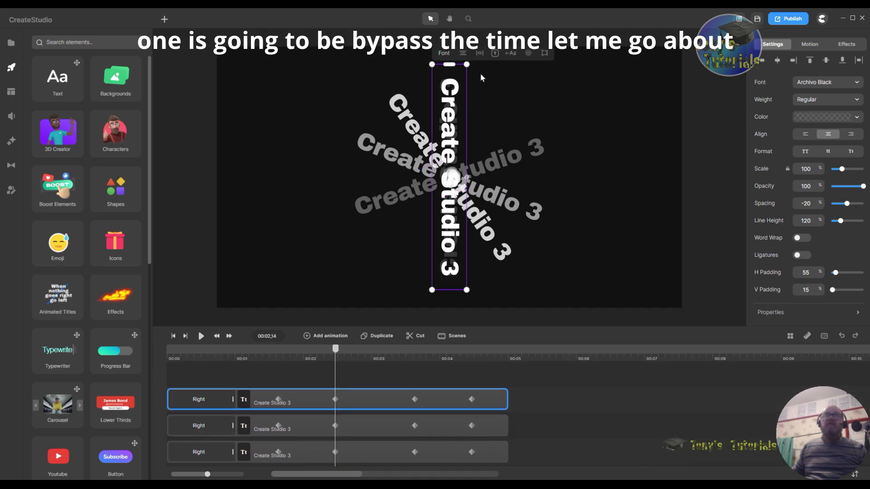
drag(472, 65, 525, 102)
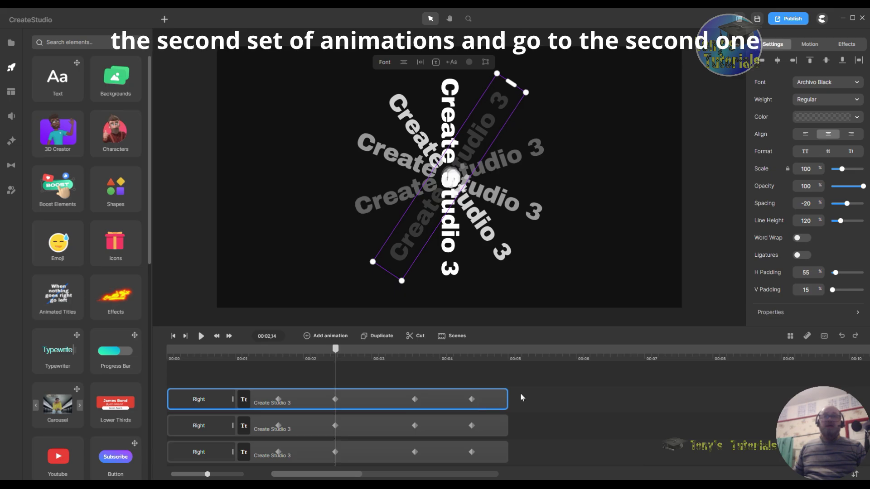
Rotate the uppermost and second text layers clockwise to horizontal at their 00:04,14 keyframes
click(471, 400)
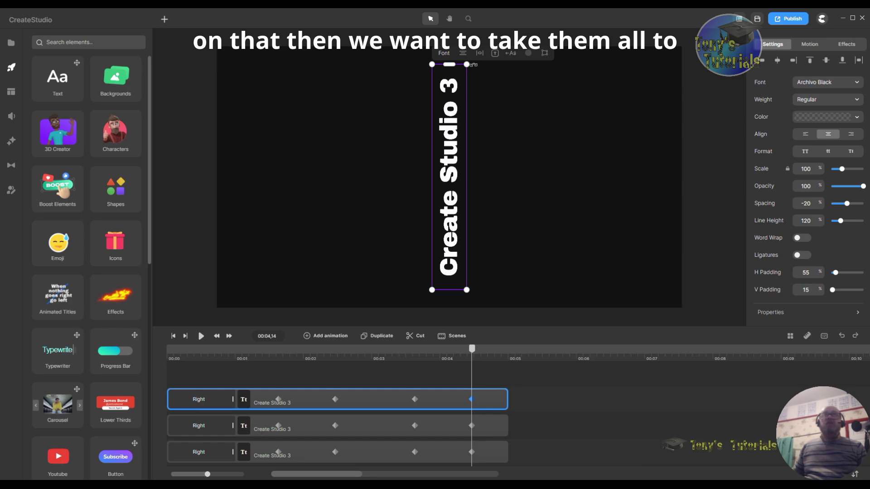
drag(474, 65, 545, 200)
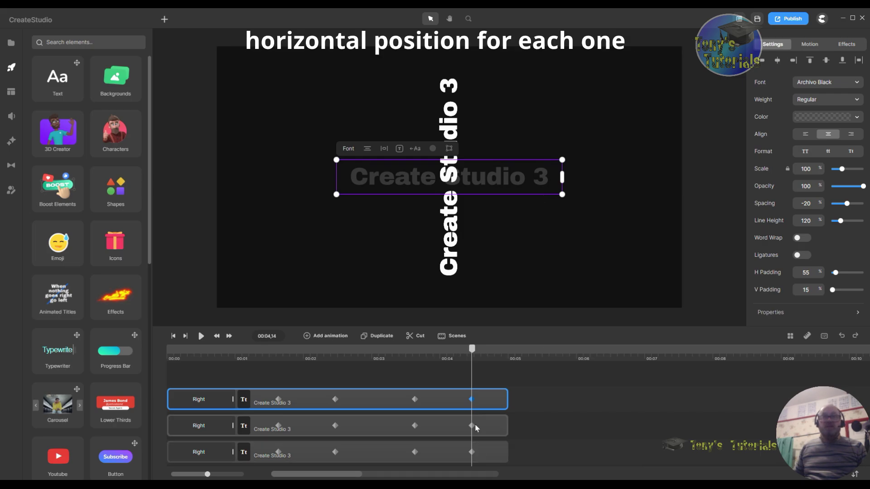
click(494, 427)
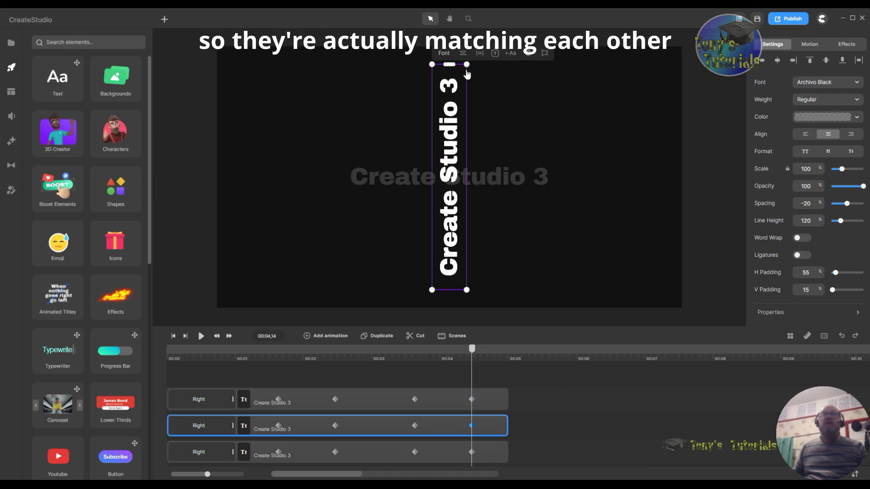
drag(473, 64, 548, 198)
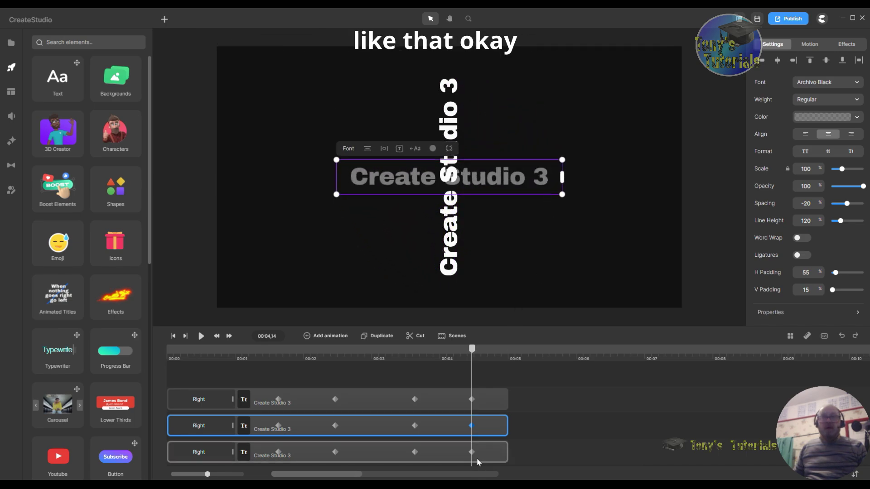
Rotate the remaining three lower text layers clockwise to horizontal at their 00:04,14 keyframes
key(ctrl+d)
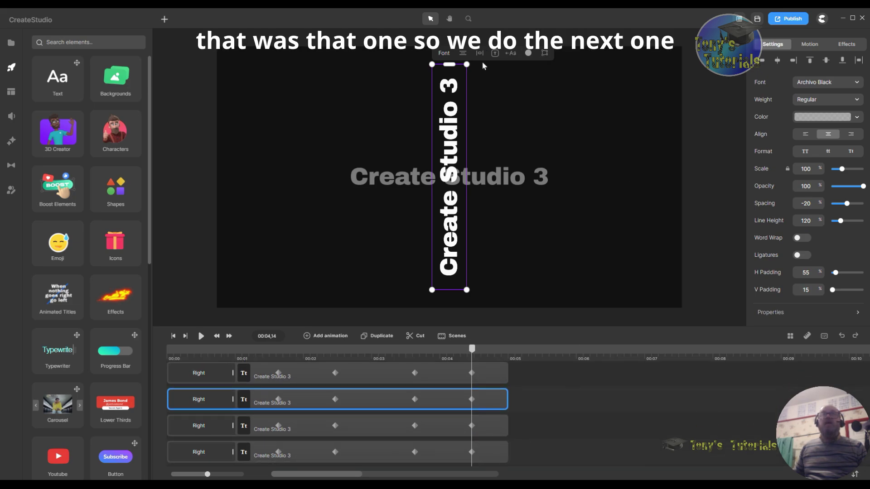
drag(471, 65, 543, 195)
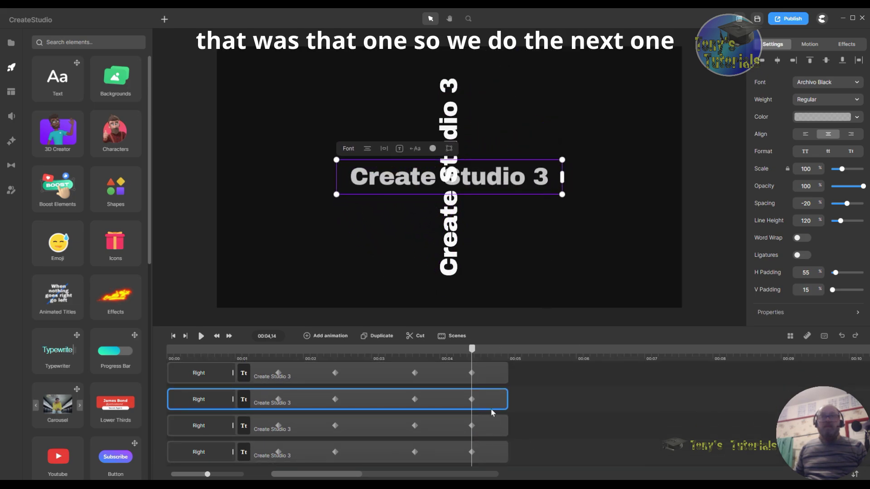
click(471, 425)
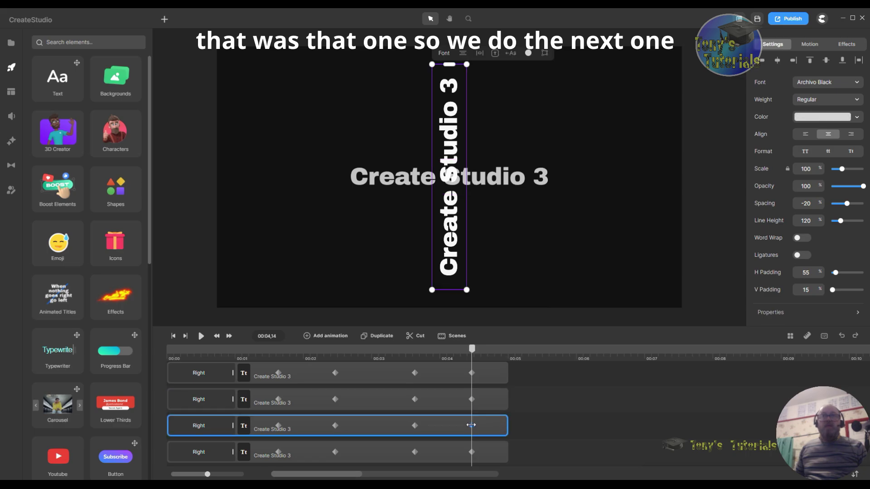
drag(473, 68, 529, 195)
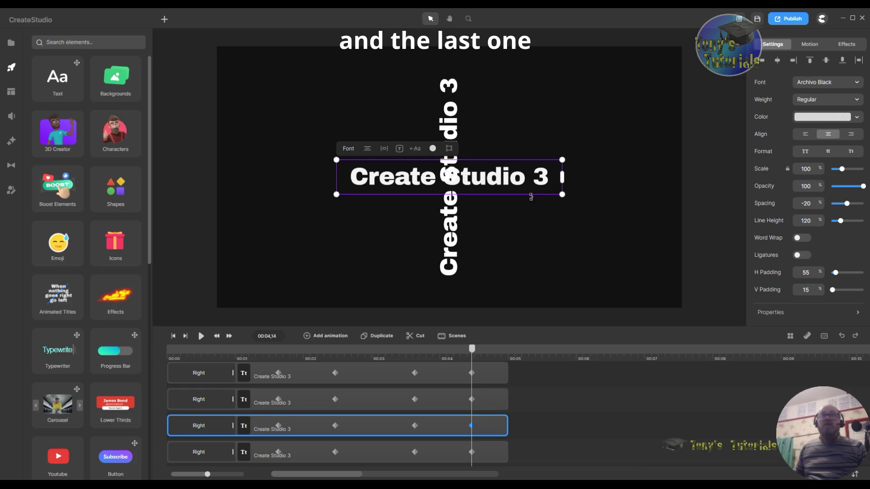
click(473, 453)
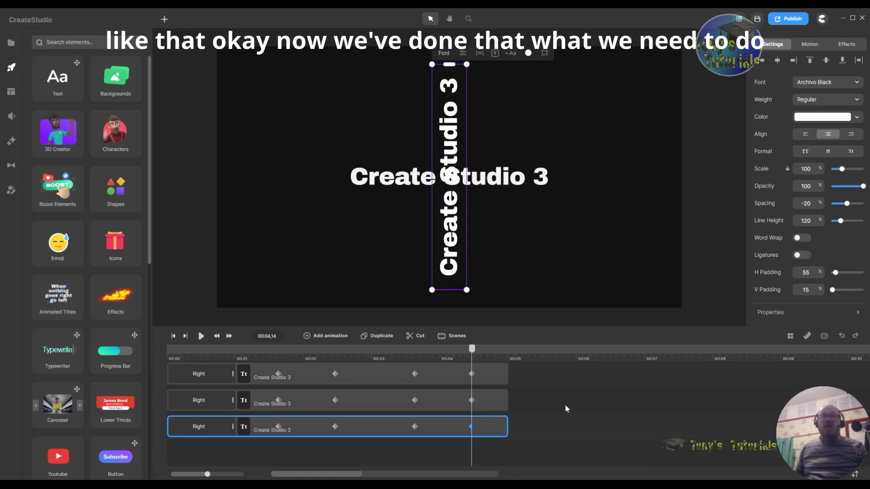
drag(473, 65, 527, 194)
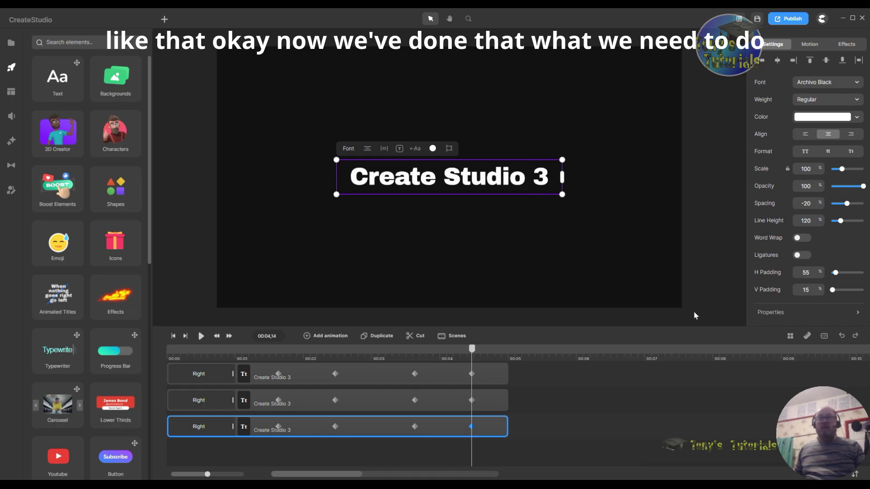
Apply the Scale Down out motion to the lowest text layer
scroll(703, 389, up, 2)
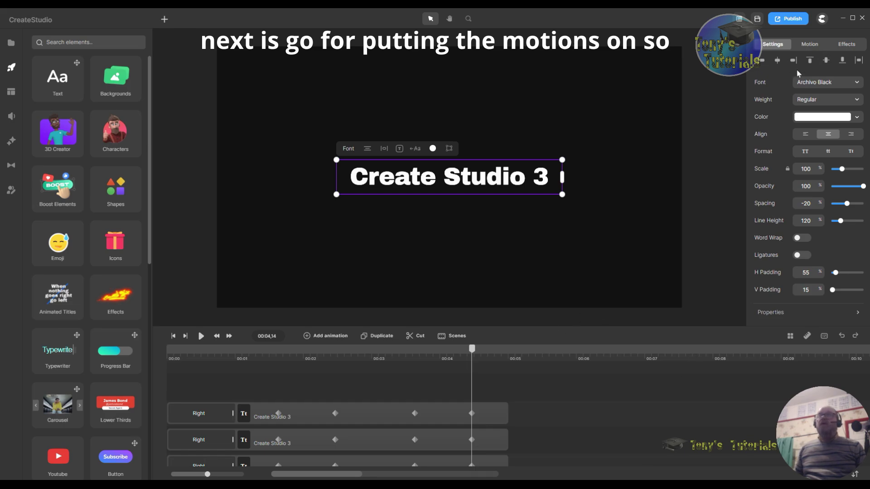
click(814, 49)
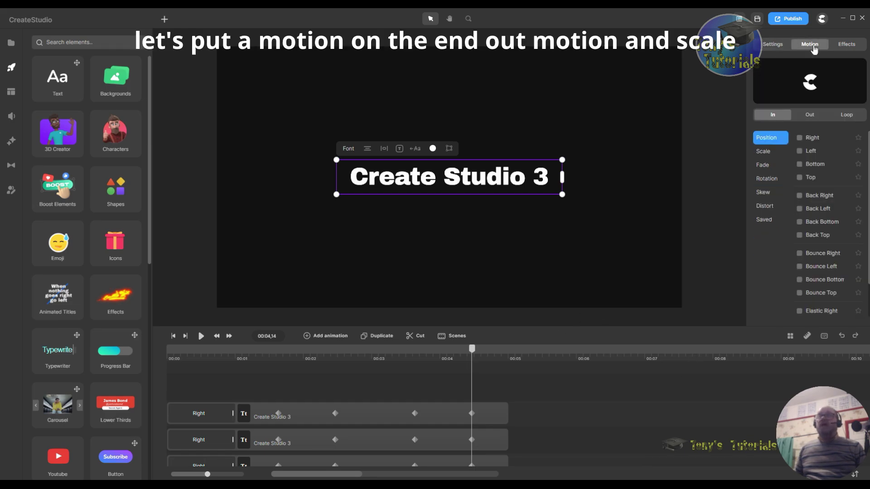
click(810, 116)
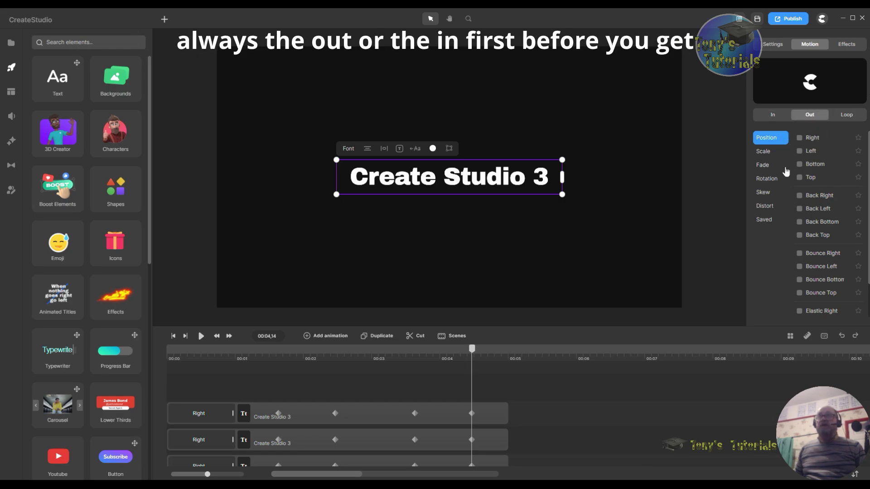
click(763, 154)
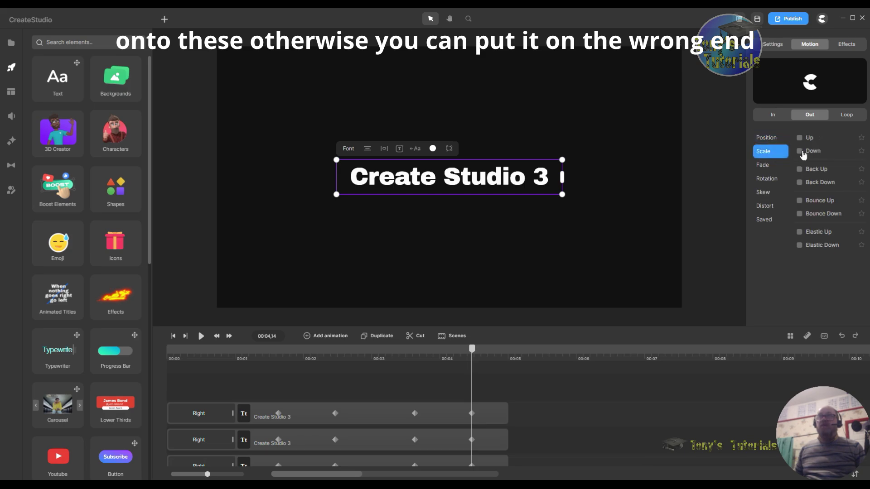
click(800, 153)
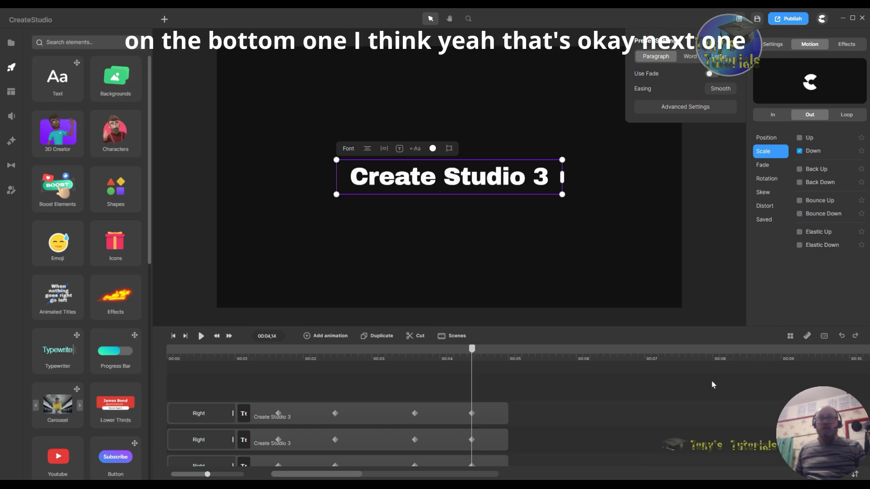
scroll(670, 407, down, 2)
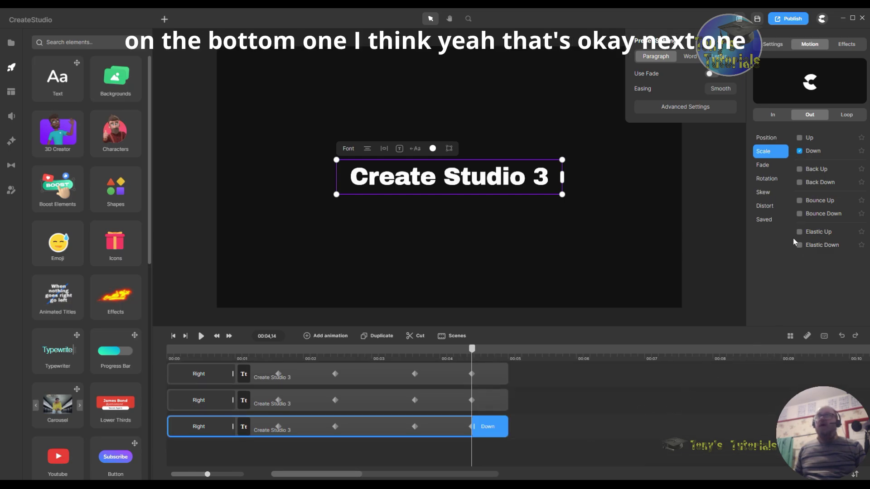
Apply the Scale Down out motion to the second-lowest text layer
click(497, 404)
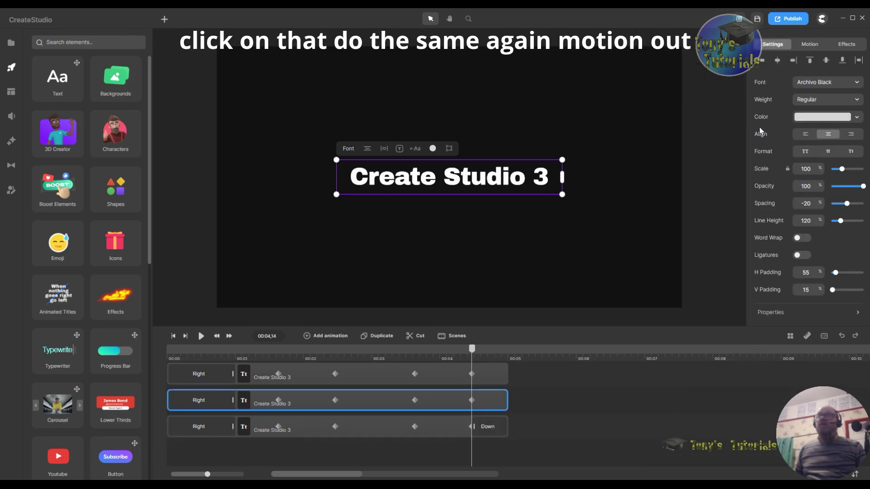
click(825, 50)
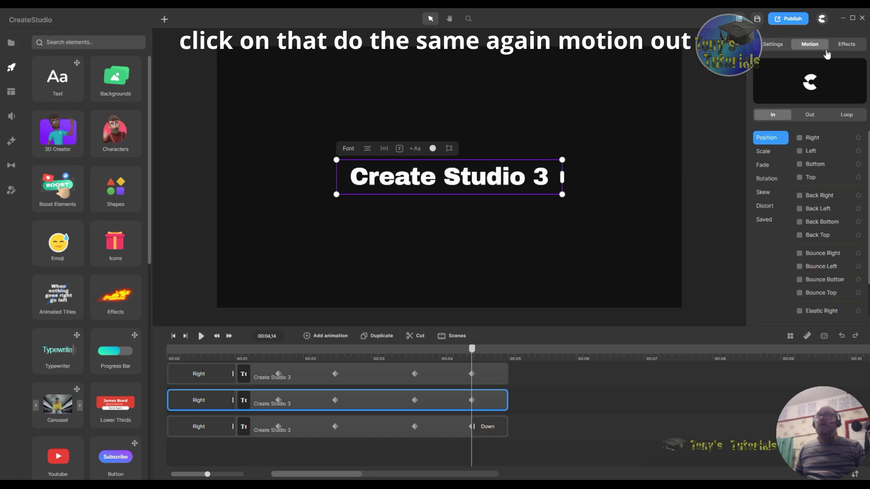
click(810, 115)
click(771, 154)
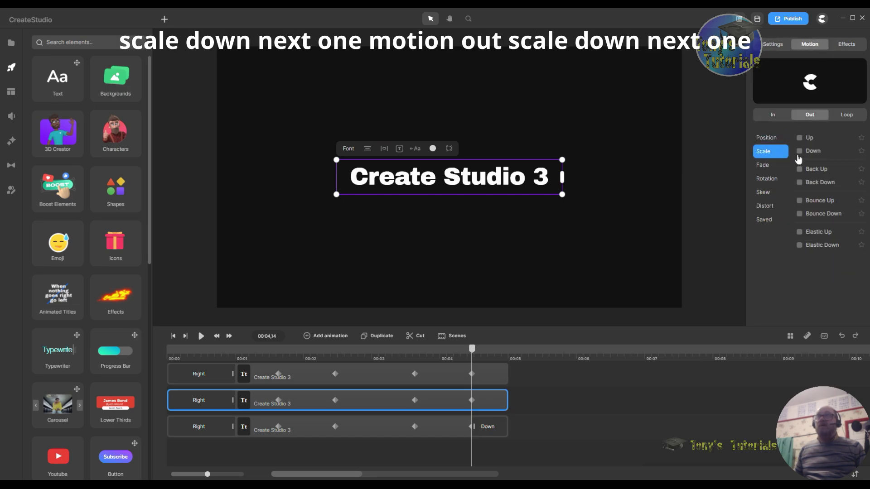
click(800, 152)
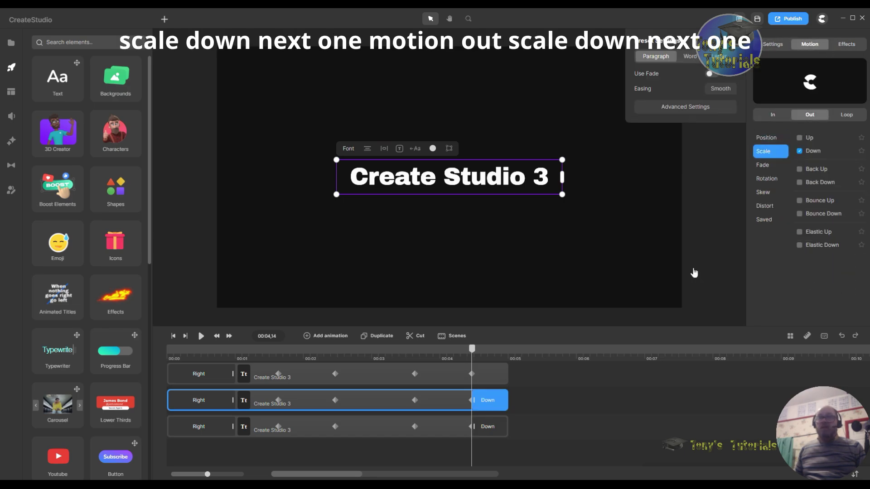
Apply the Scale Down out motion to the middle text layer
click(498, 374)
key(ctrl+d)
click(810, 44)
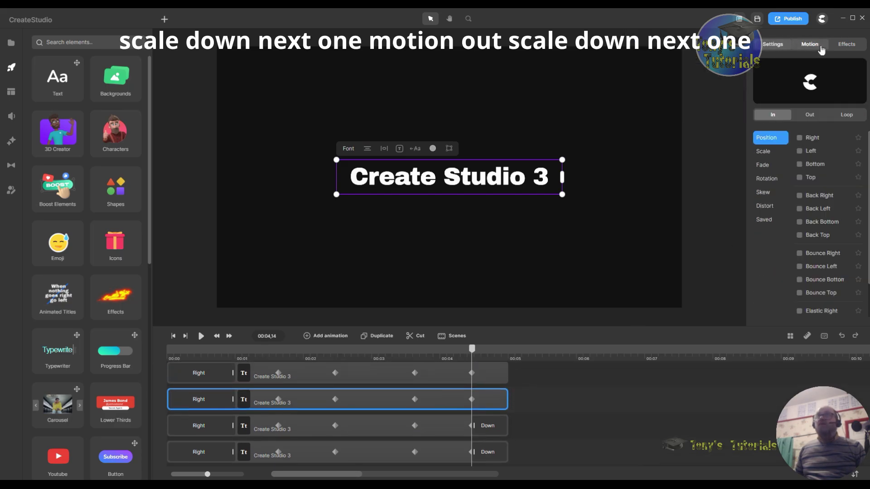
click(810, 119)
click(771, 155)
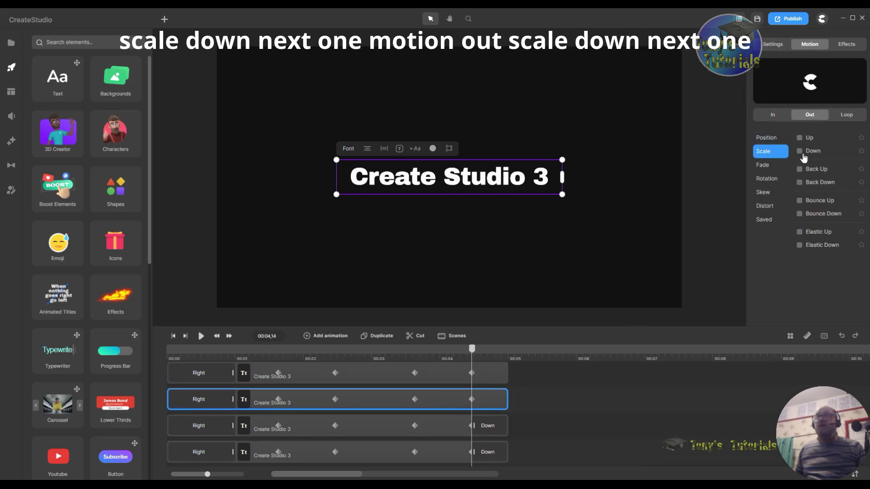
click(800, 151)
Apply the Scale Down out motion to the second text layer, just below the uppermost one
click(498, 374)
key(ctrl+d)
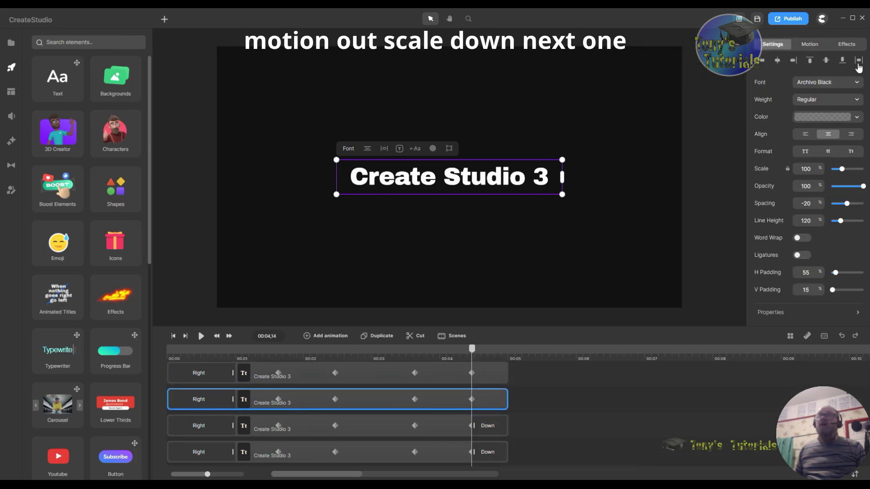
click(810, 44)
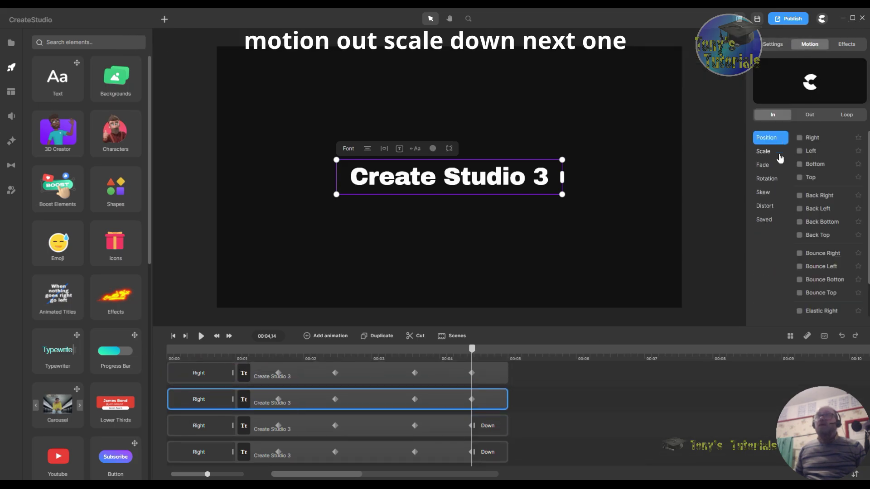
click(810, 115)
click(769, 154)
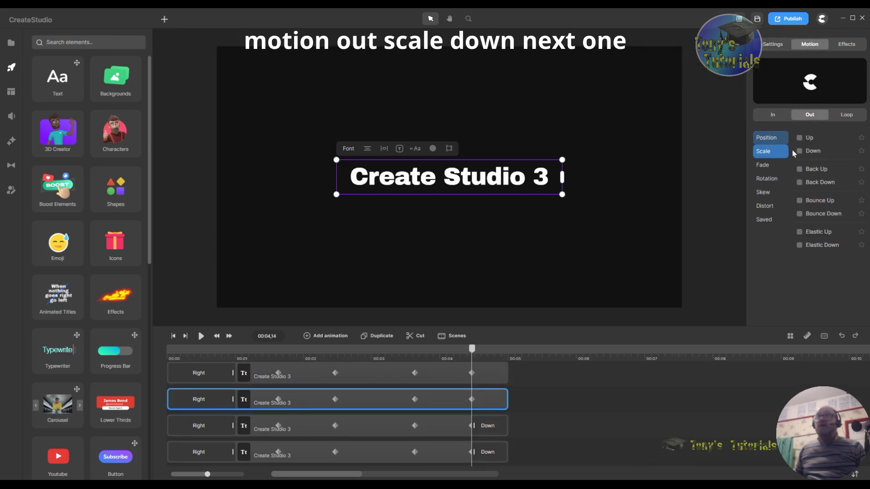
click(799, 151)
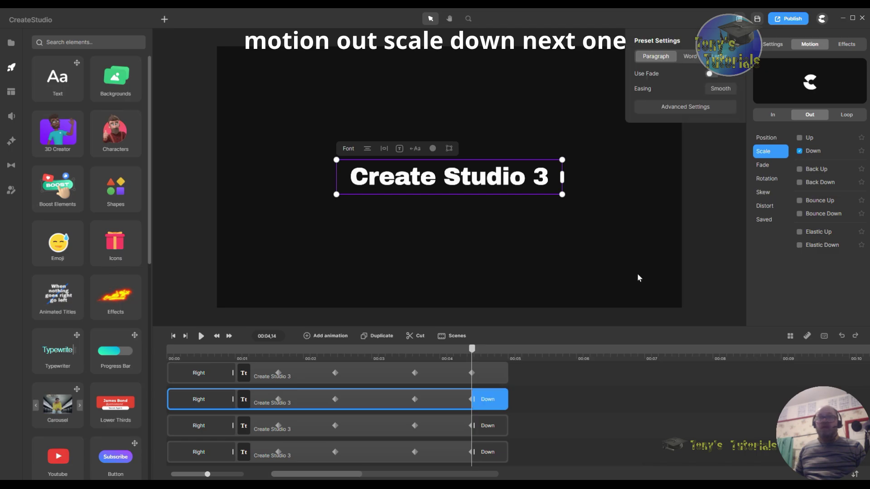
Apply the Scale Down out motion to the uppermost text layer
click(504, 378)
click(808, 45)
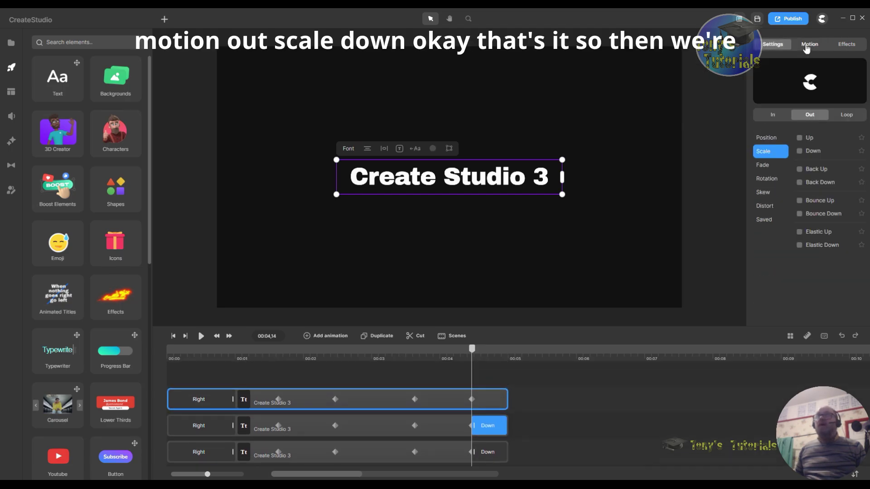
click(801, 151)
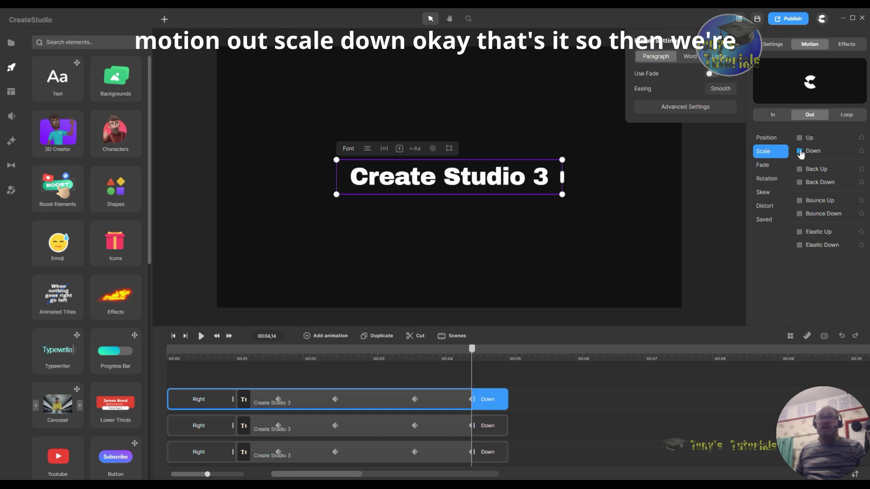
Play the whole text animation from the beginning to check the entrance, fan-out, rotation and exit
scroll(570, 406, up, 1)
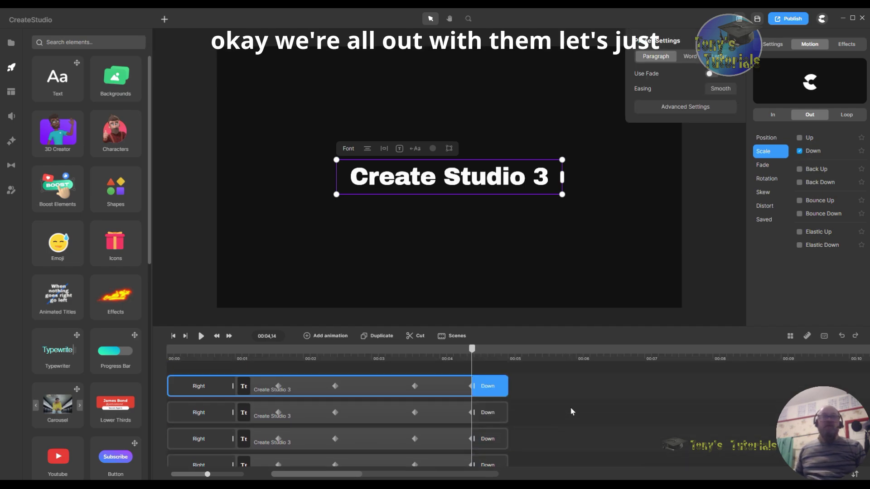
click(173, 336)
click(201, 337)
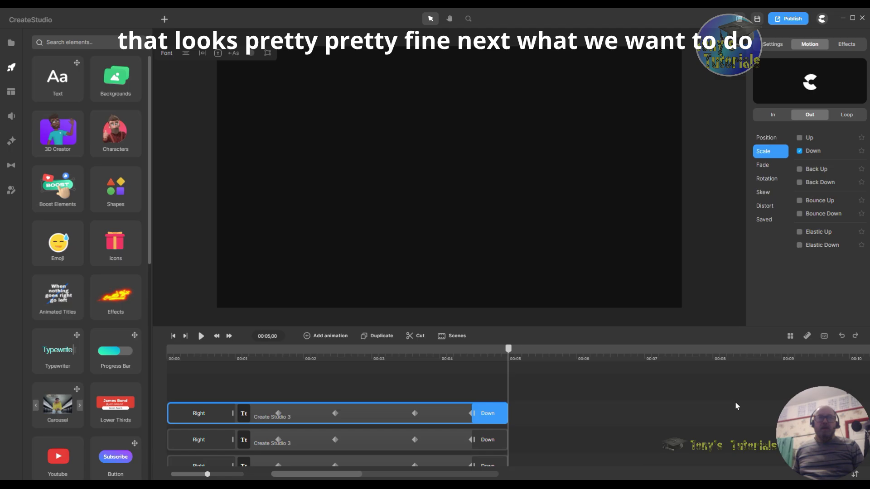
Add a circle at 00:03,01, fit it to the canvas height and shrink it evenly around the centre to about 126% scale
drag(509, 353, 374, 361)
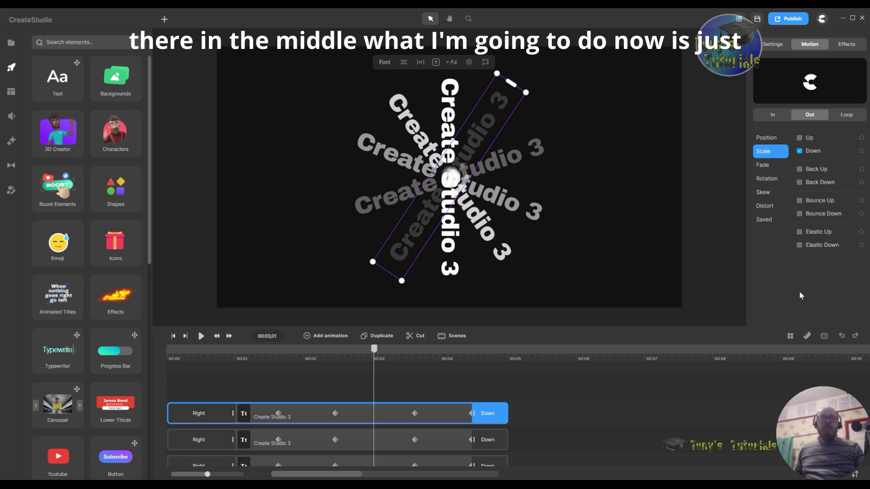
click(165, 20)
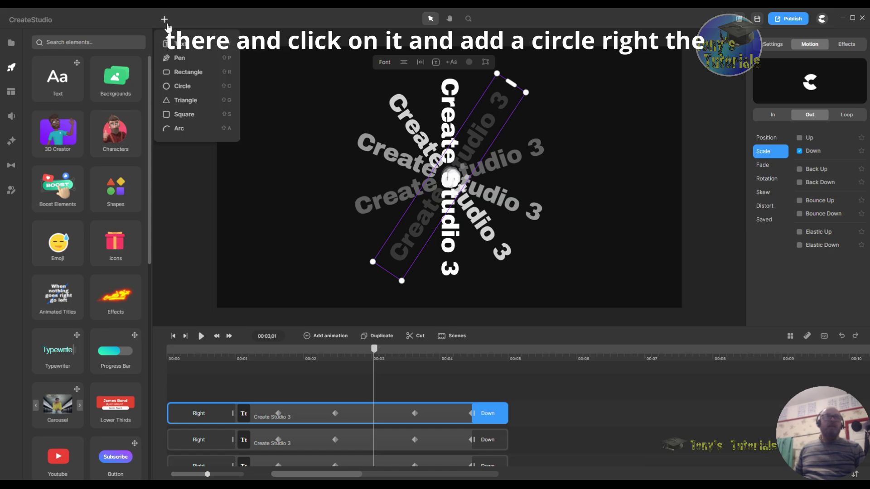
click(181, 87)
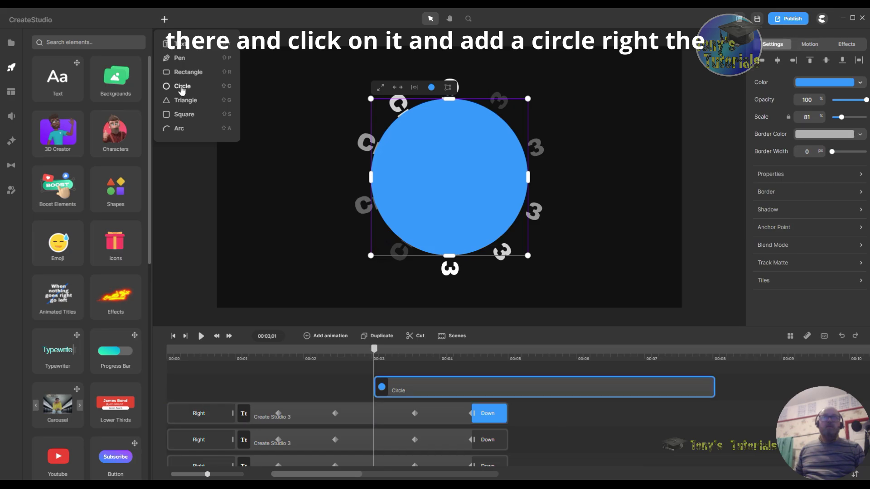
click(399, 88)
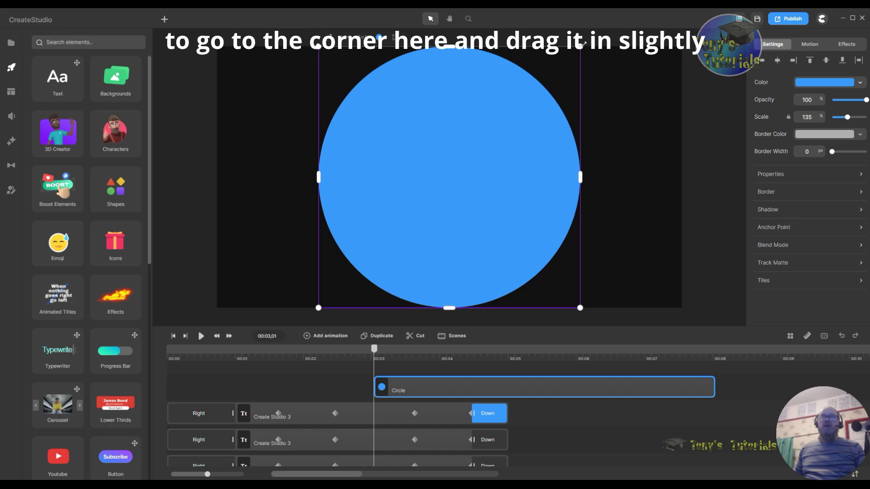
drag(582, 45, 573, 54)
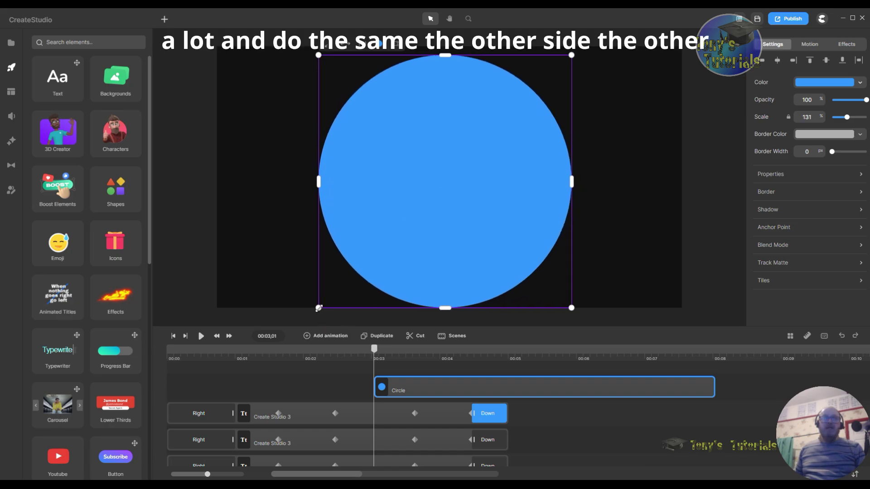
drag(317, 305, 327, 298)
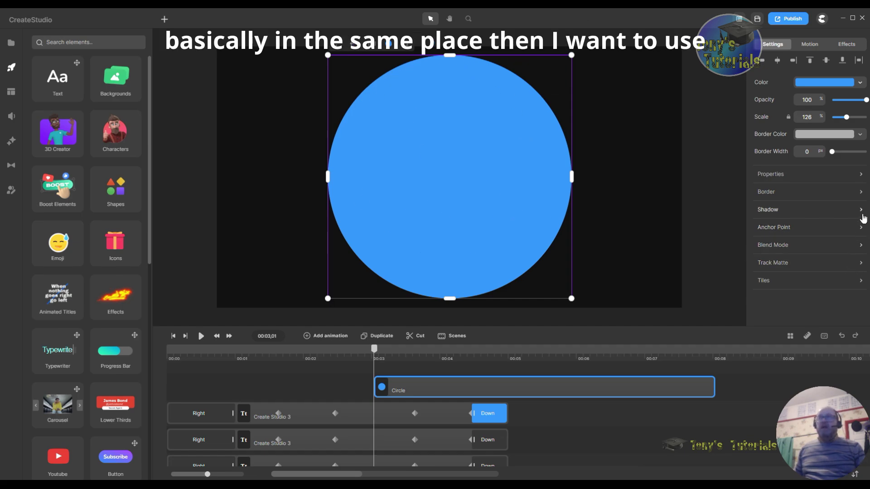
Give the circle a 10 px border in the circle's own blue, 2c92ff
click(784, 195)
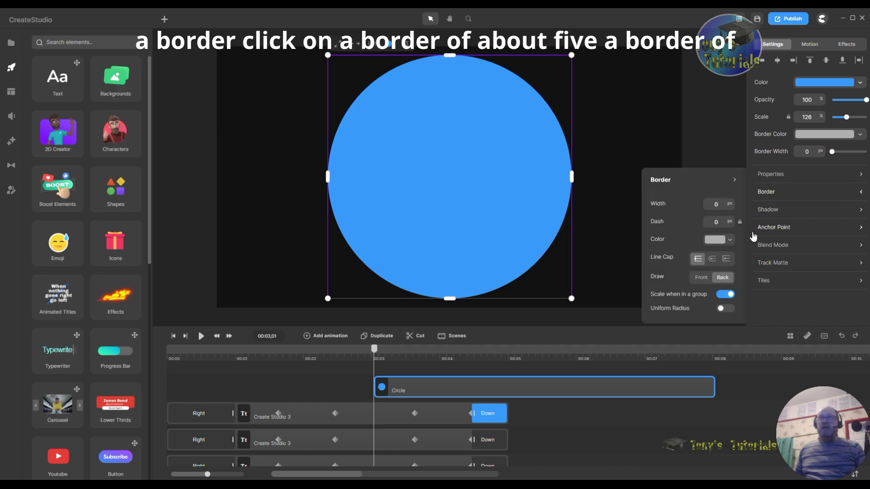
text(5)
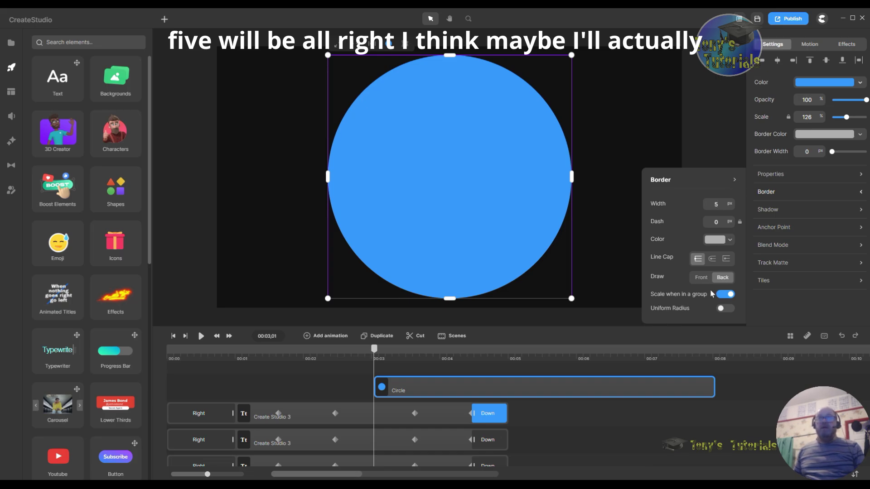
double_click(716, 205)
text(10)
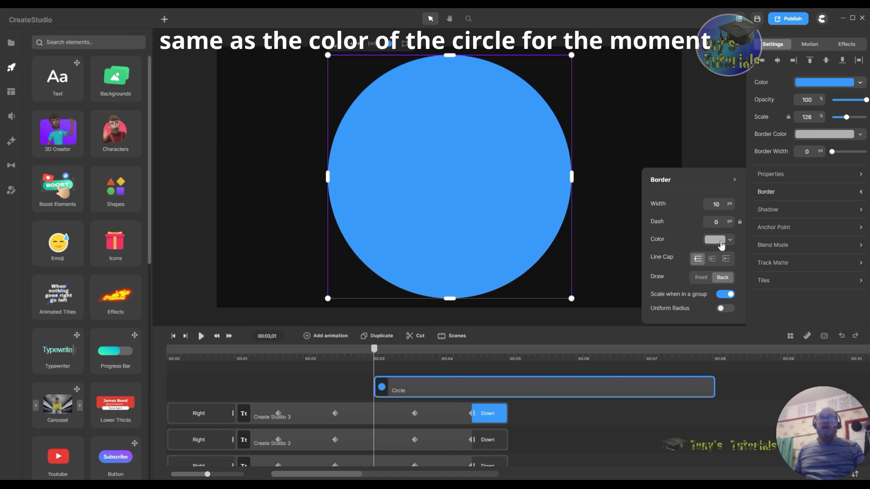
click(716, 245)
click(702, 327)
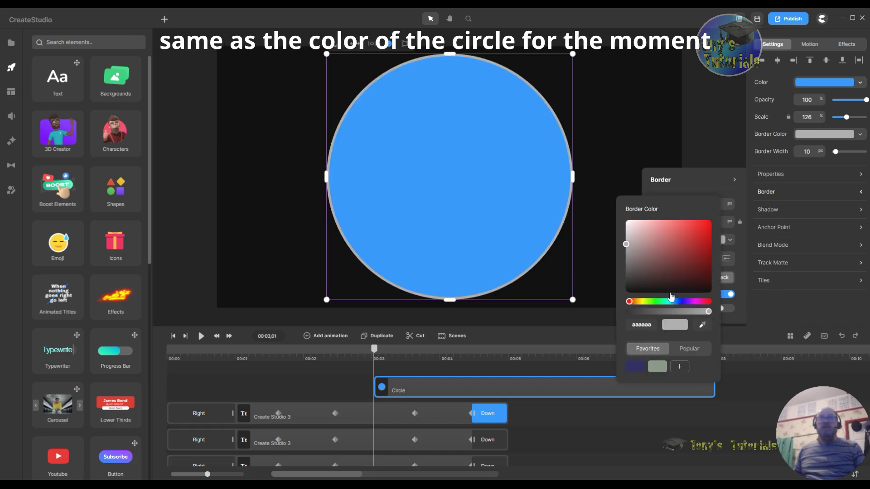
click(510, 205)
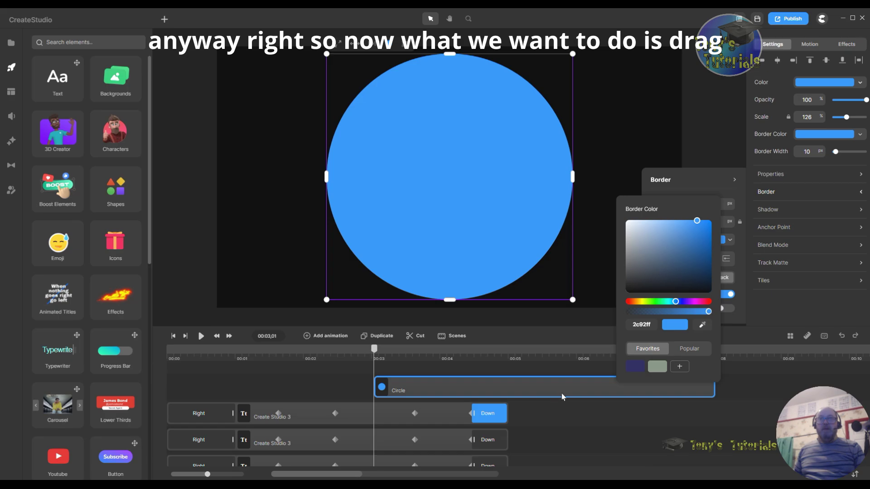
Start the circle clip at the text layers' first keyframes and trim its end to match the end of the text clips
drag(571, 394, 476, 395)
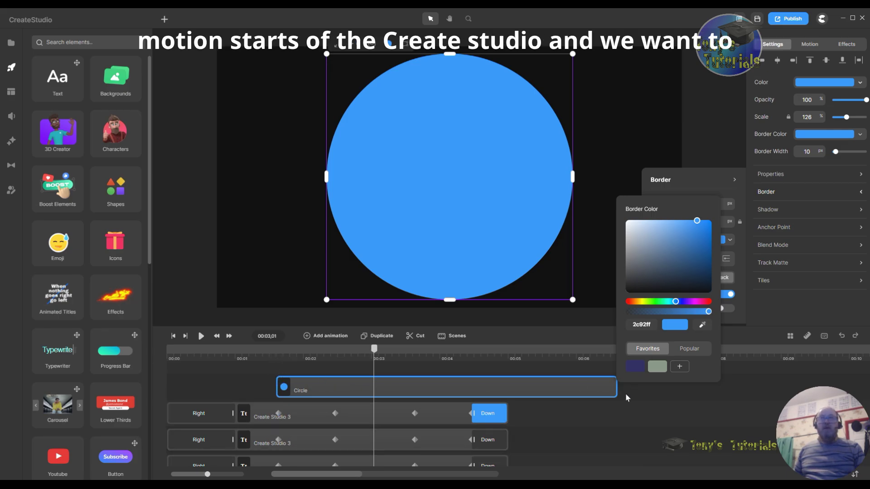
drag(615, 394, 503, 399)
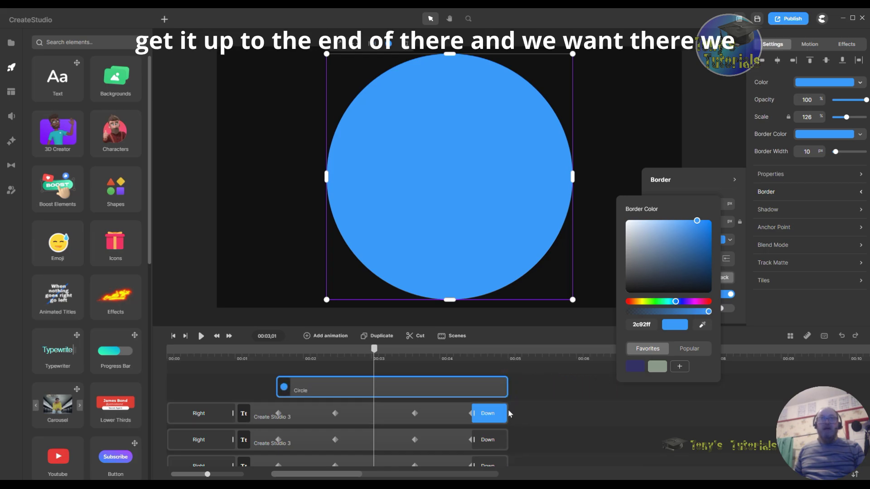
Apply the Scale Down out motion to the circle and shorten it to start at 00:04,15, level with the text layers' exits
click(475, 357)
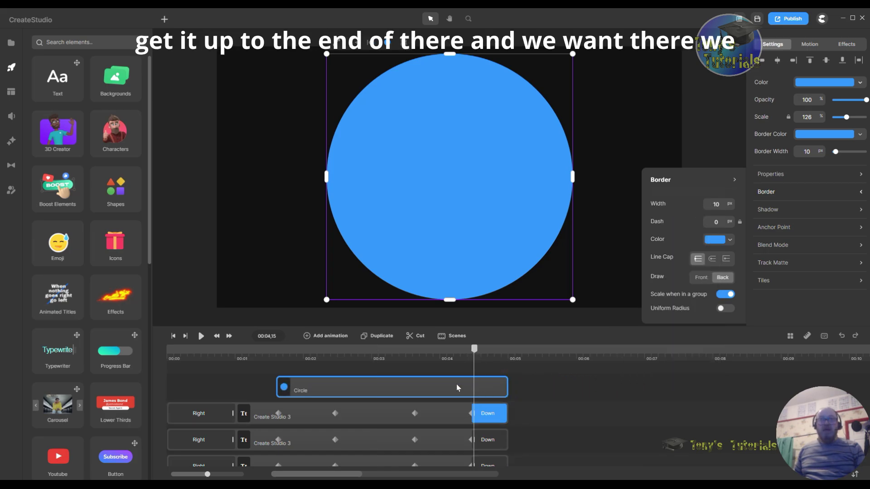
click(810, 44)
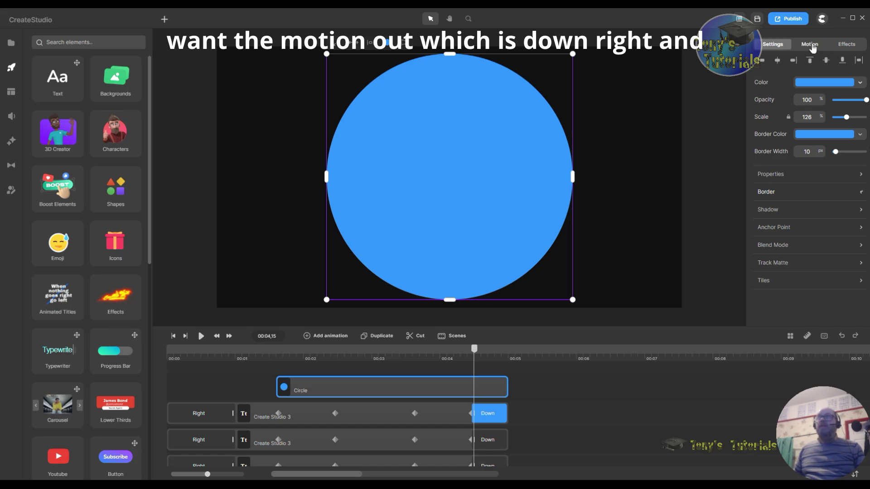
click(800, 152)
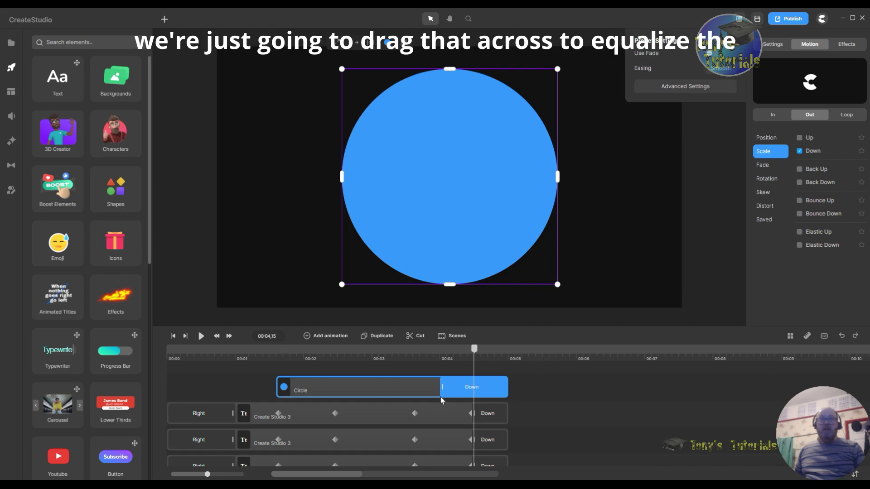
drag(441, 388, 474, 395)
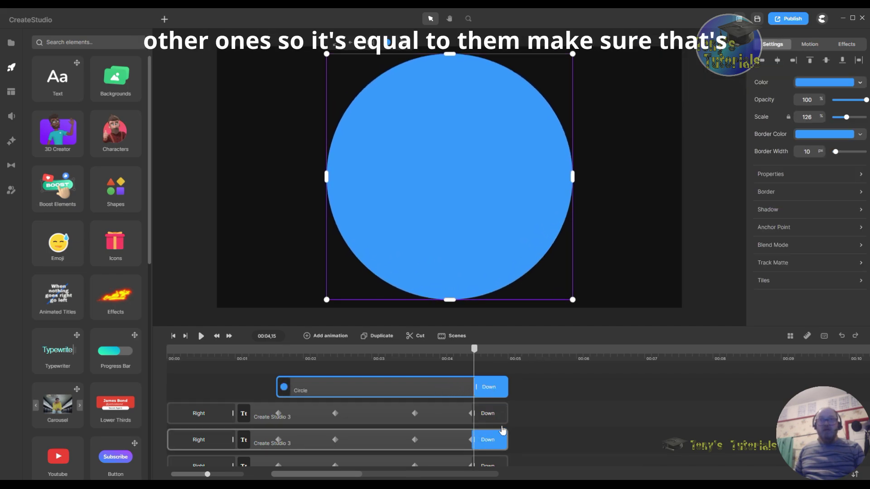
click(512, 391)
drag(511, 357, 534, 355)
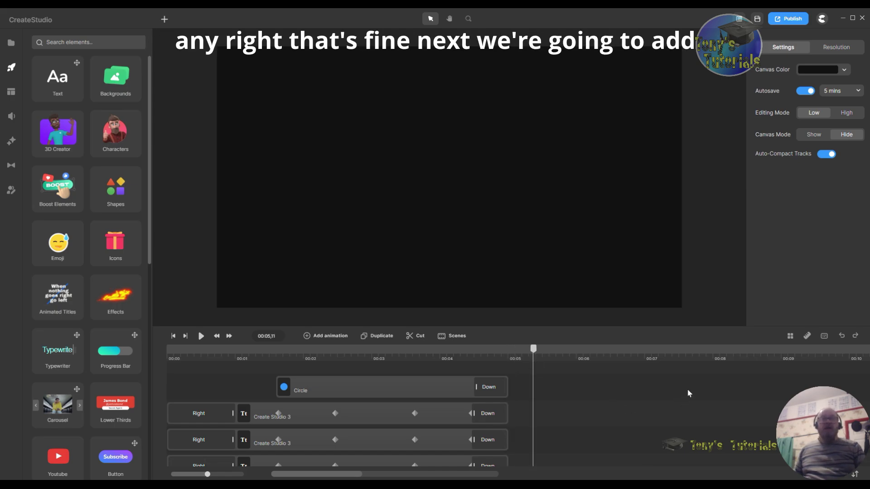
Add a square at 00:01,19, where the circle clip starts
click(277, 357)
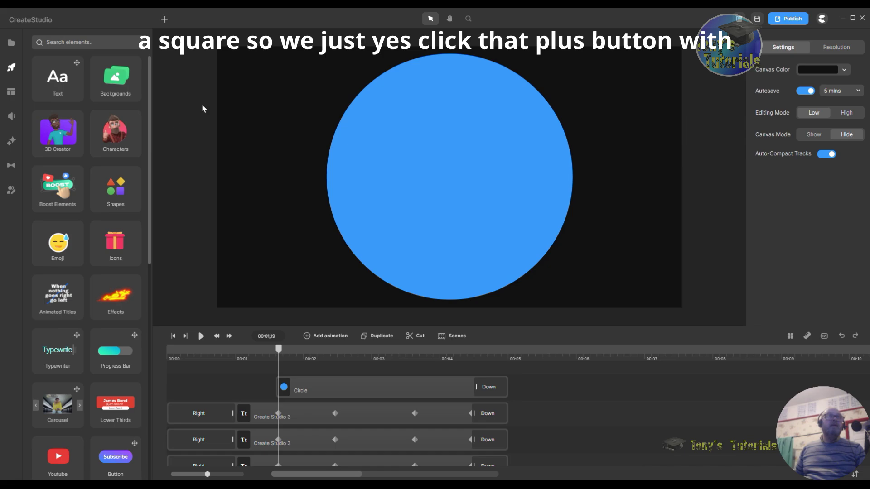
click(165, 21)
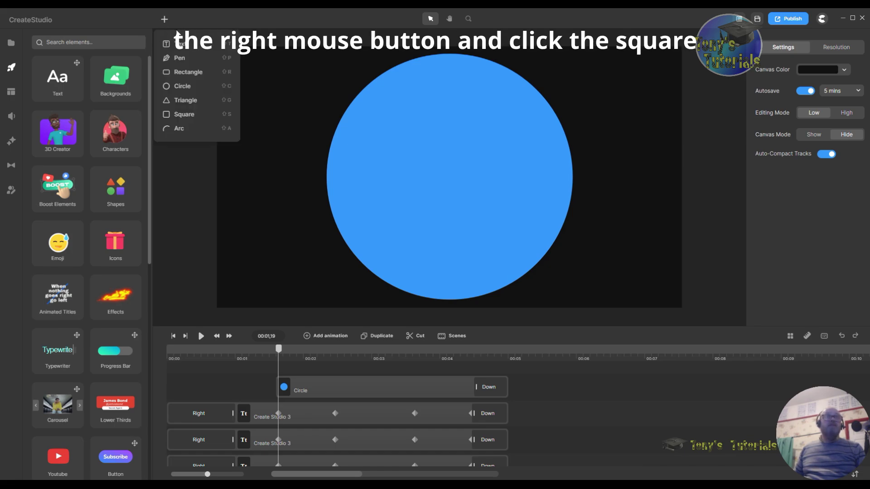
click(184, 115)
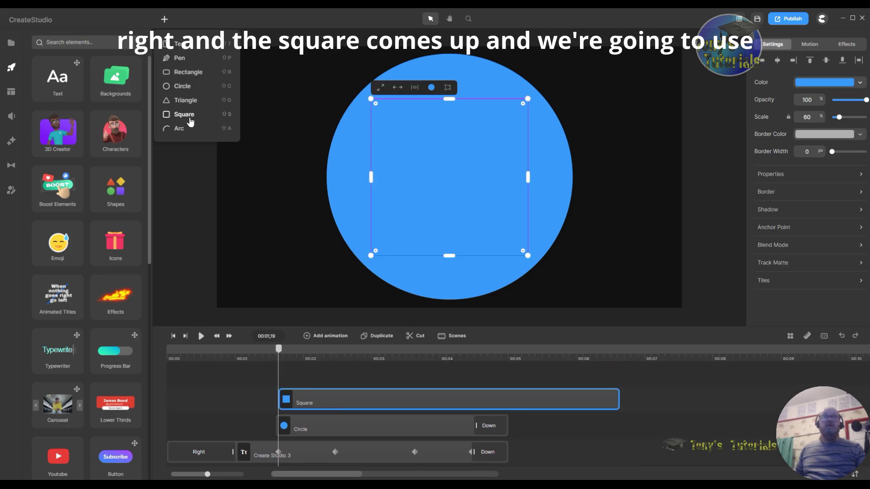
Scale the square to 100% so it fills the canvas height, and make the circle's fill fully transparent
click(399, 88)
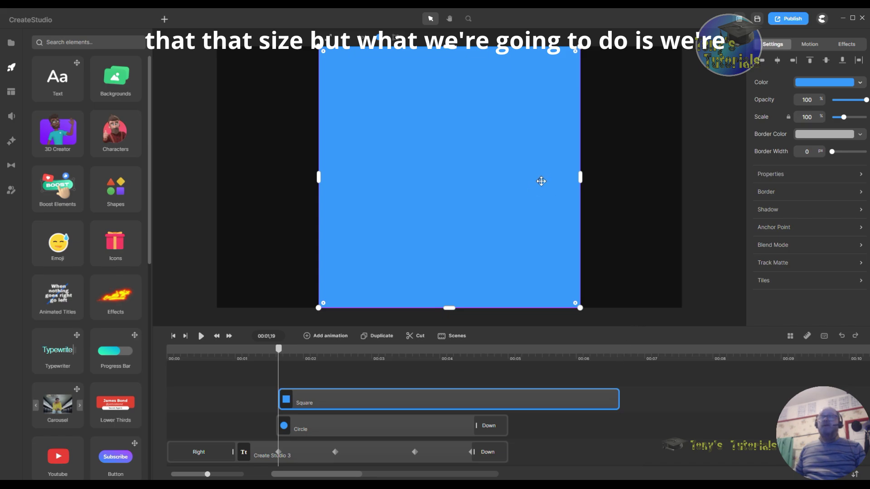
click(384, 432)
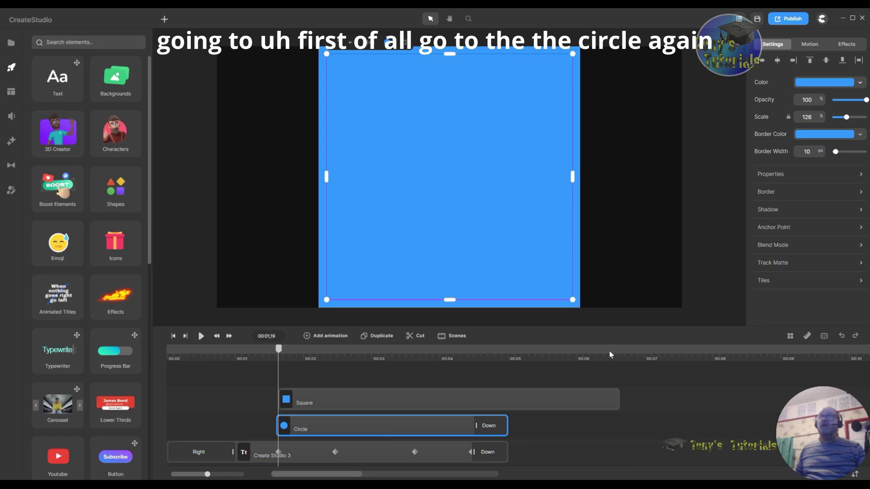
click(831, 84)
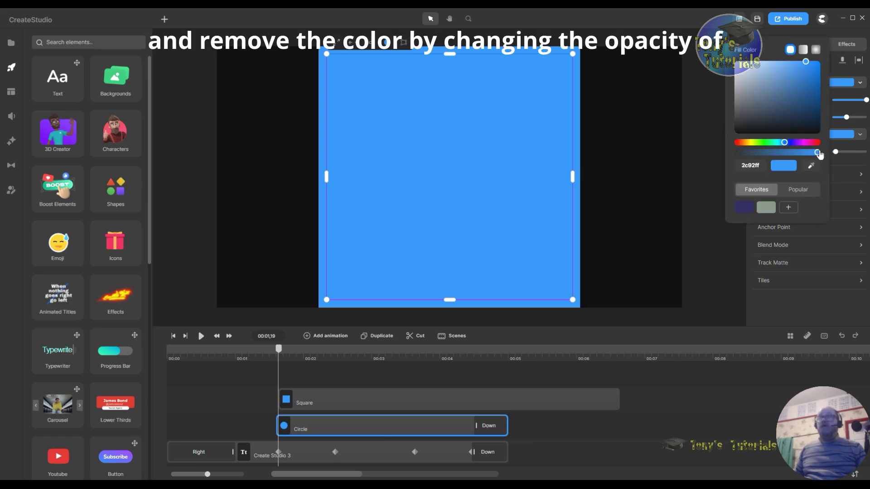
drag(817, 154, 734, 154)
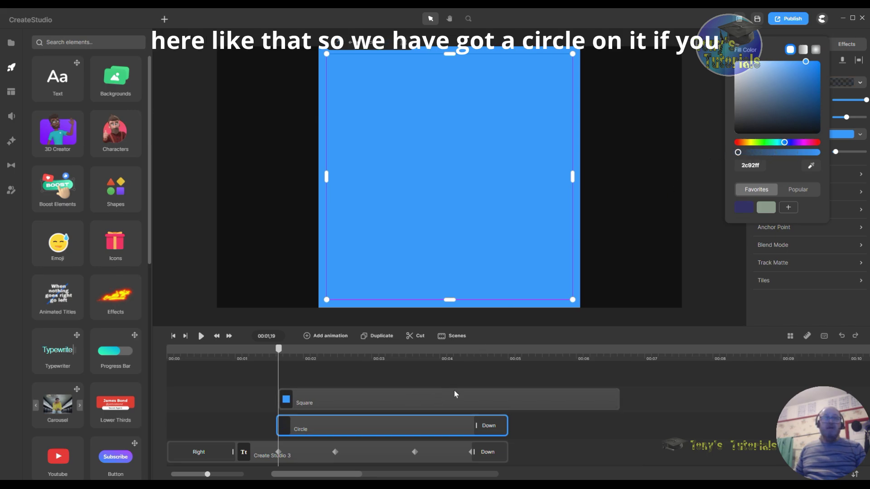
Start the square clip at 00:01,18, level with the circle clip, and trim its end to match the circle clip's end
click(438, 398)
drag(533, 395, 665, 395)
click(336, 352)
drag(335, 353, 276, 350)
drag(661, 398, 528, 398)
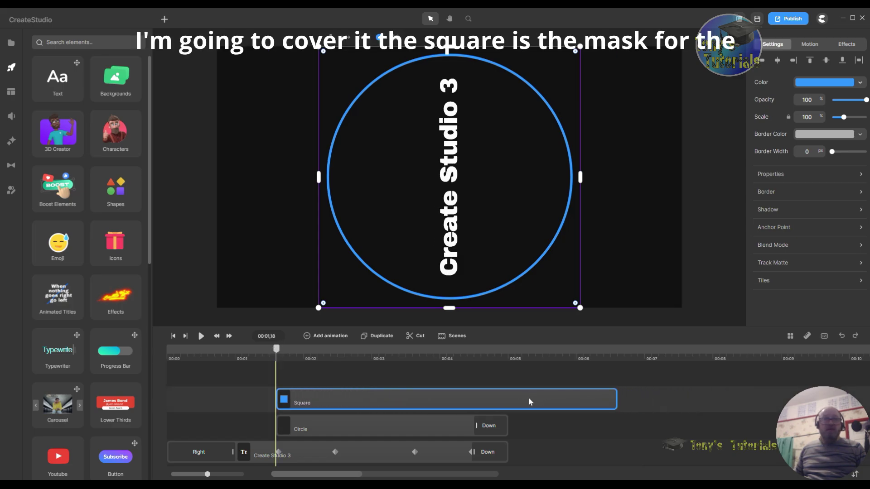
drag(616, 400, 508, 401)
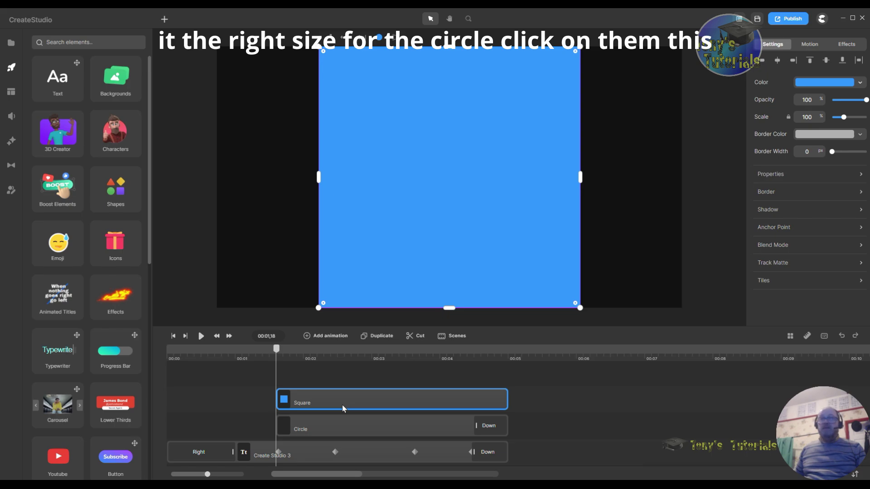
Mask the square with the circle as an Alpha track matte and change the square's color to white, ffffff
click(780, 265)
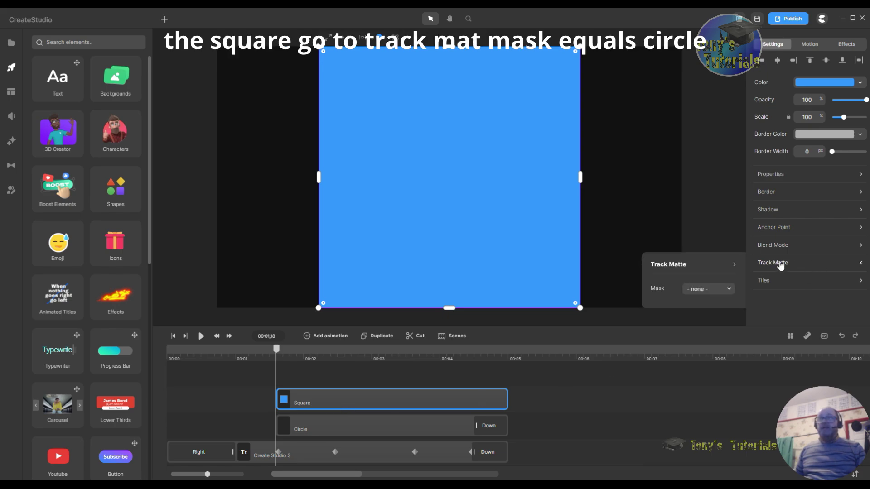
click(729, 290)
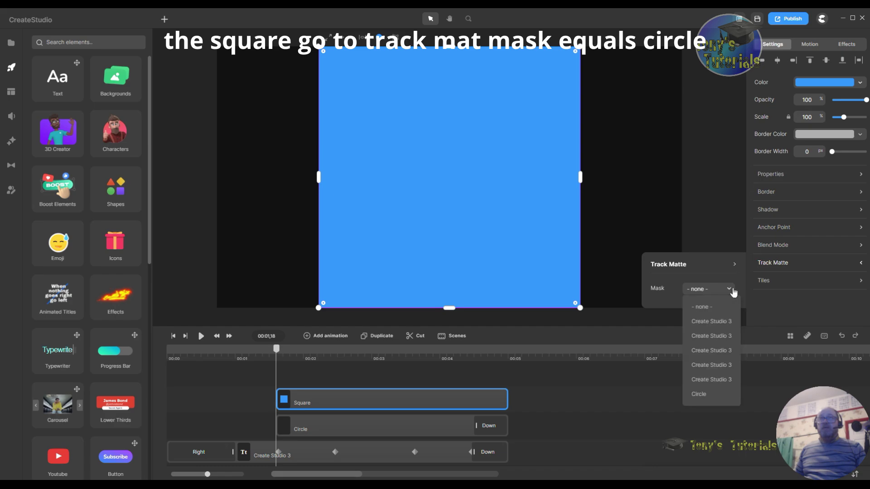
click(708, 398)
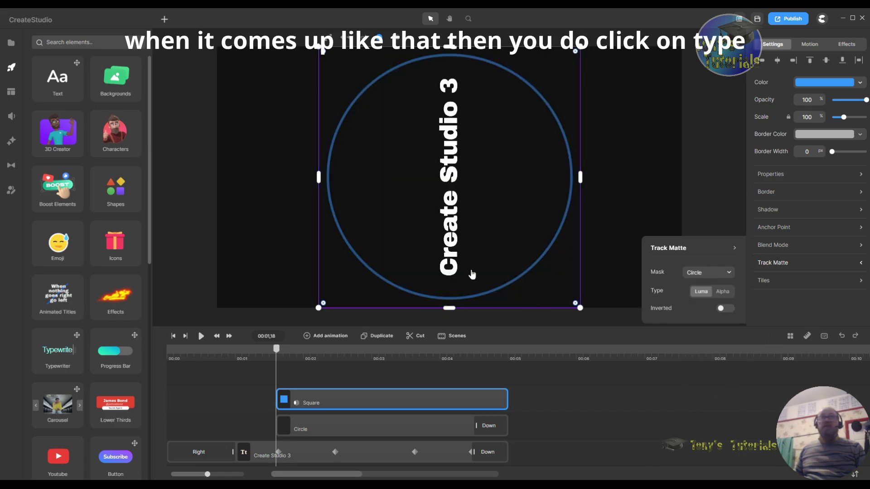
click(724, 293)
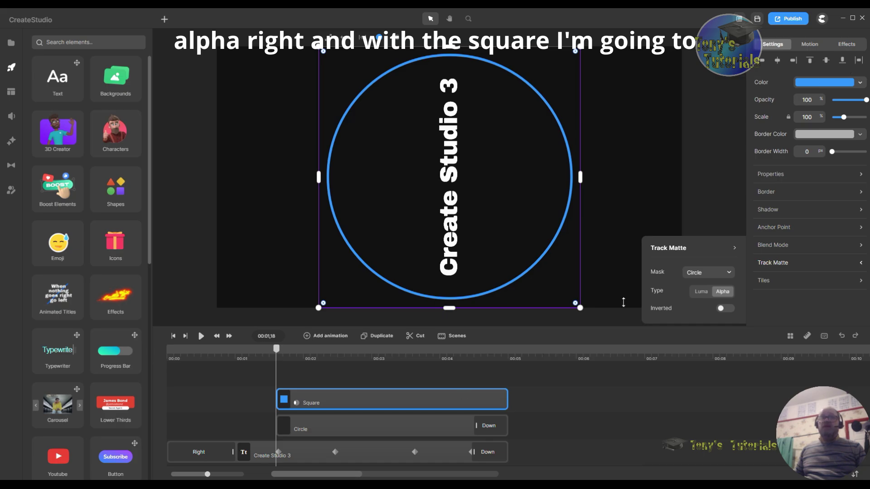
click(820, 84)
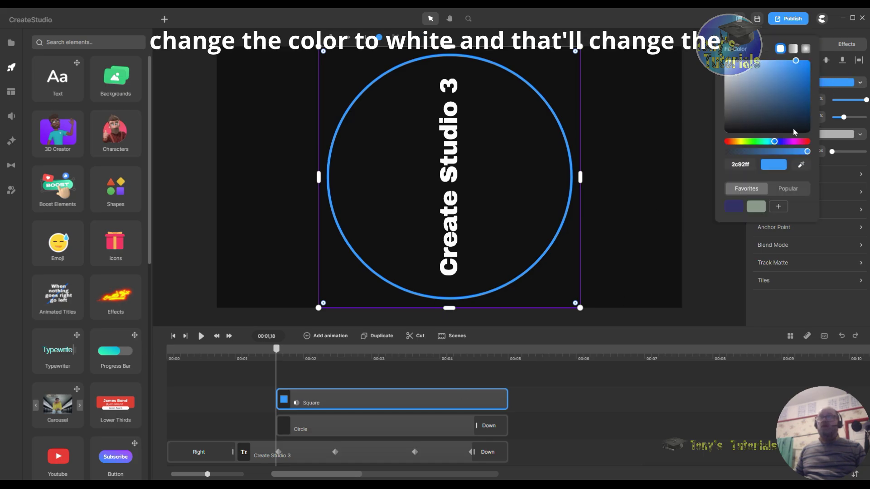
click(725, 61)
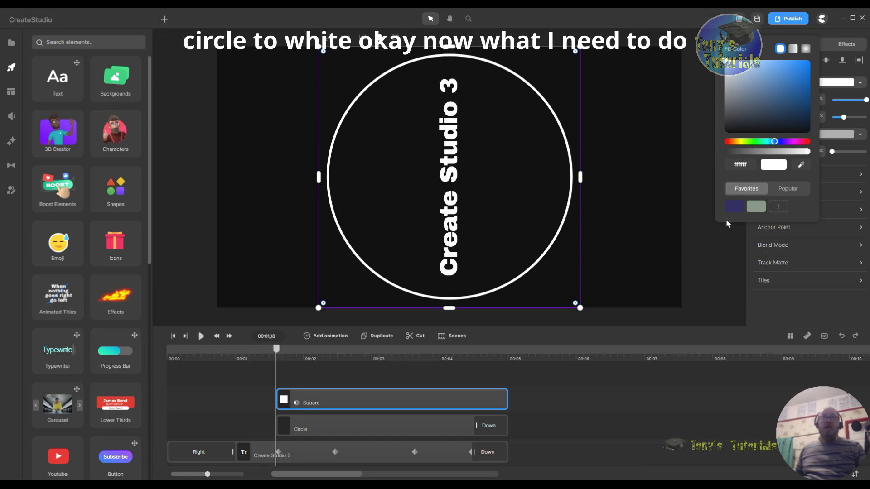
Rename the square layer as "track Matte square"
right_click(354, 400)
click(384, 303)
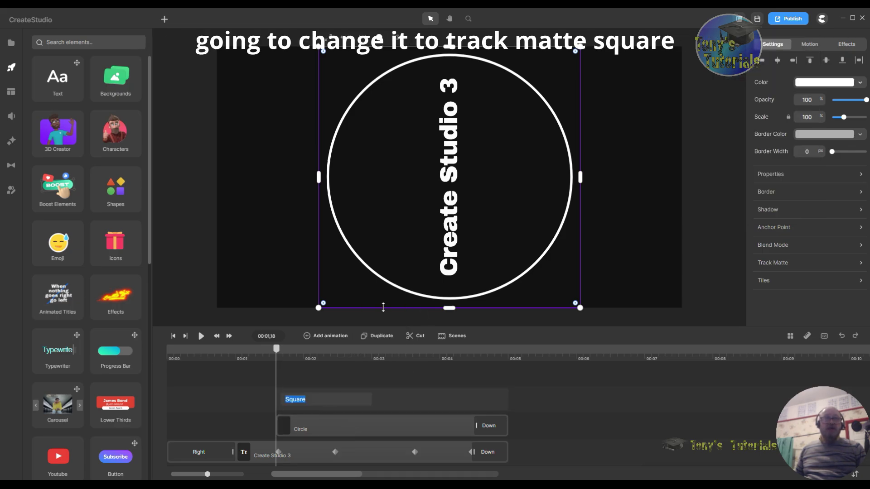
click(312, 399)
key(ctrl+a)
text(t)
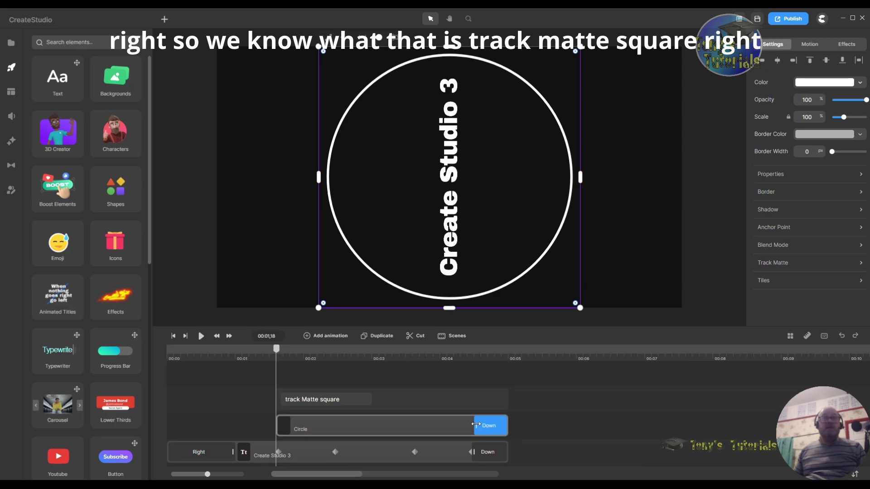
key(Return)
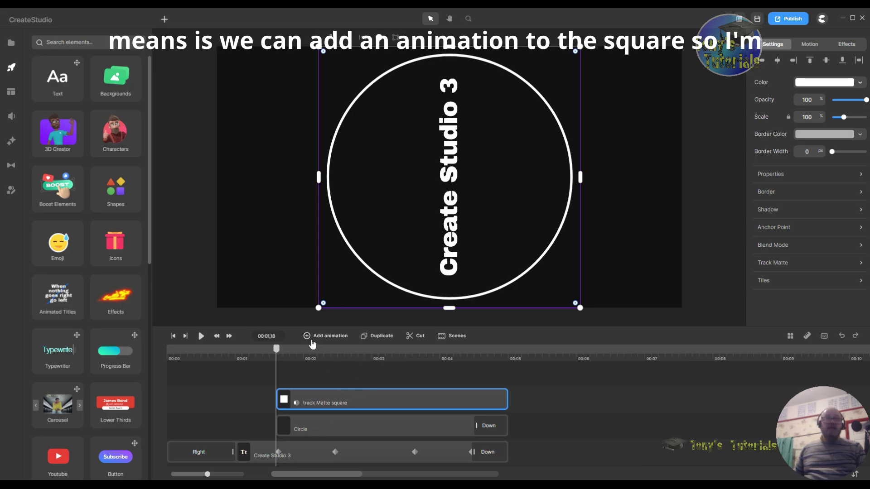
Add a Position animation to the track matte square and move the square left past the circle at its first keyframe
click(307, 338)
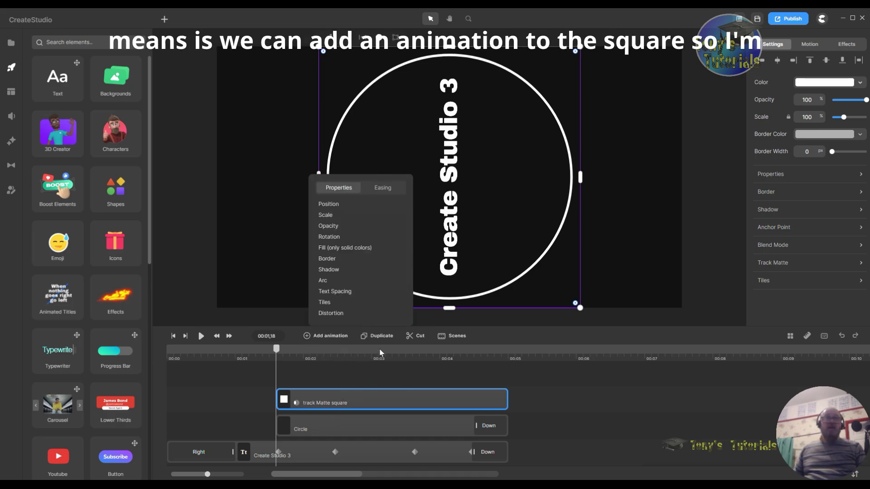
click(357, 209)
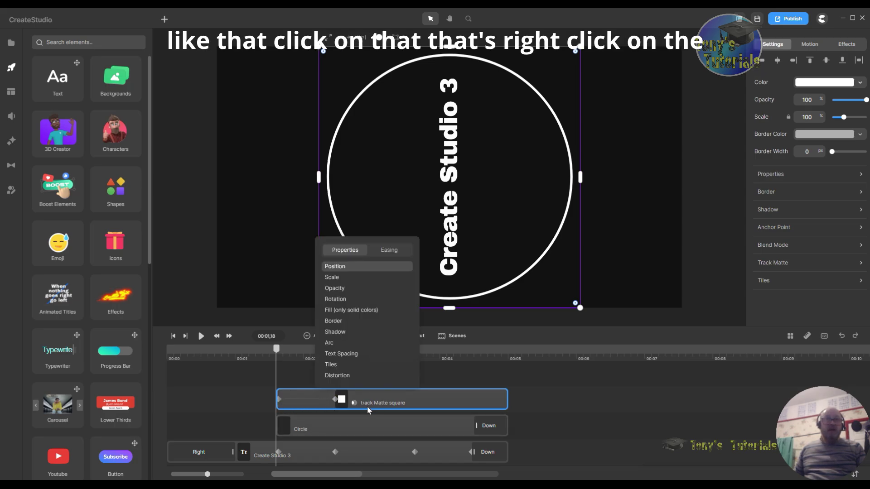
click(335, 399)
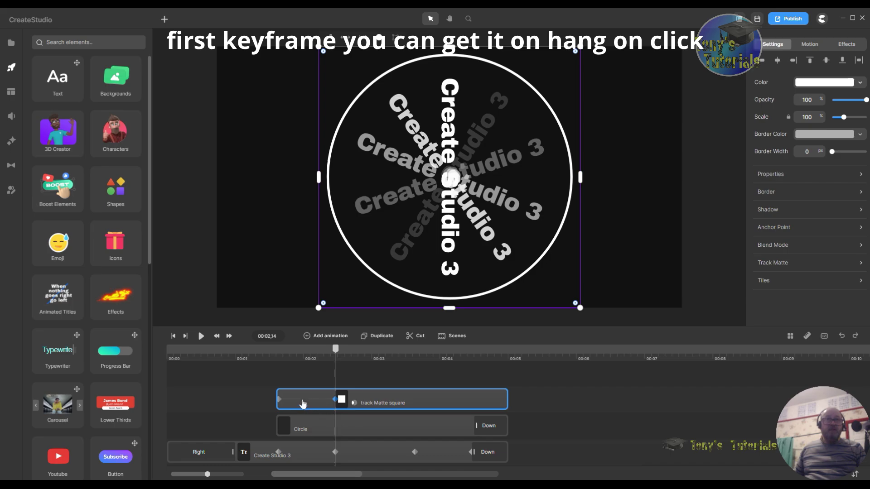
click(286, 402)
click(285, 400)
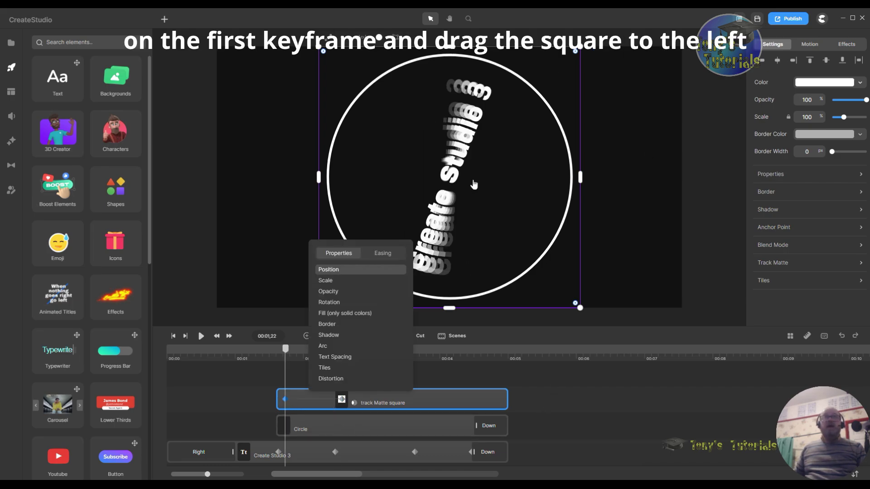
drag(476, 181, 213, 181)
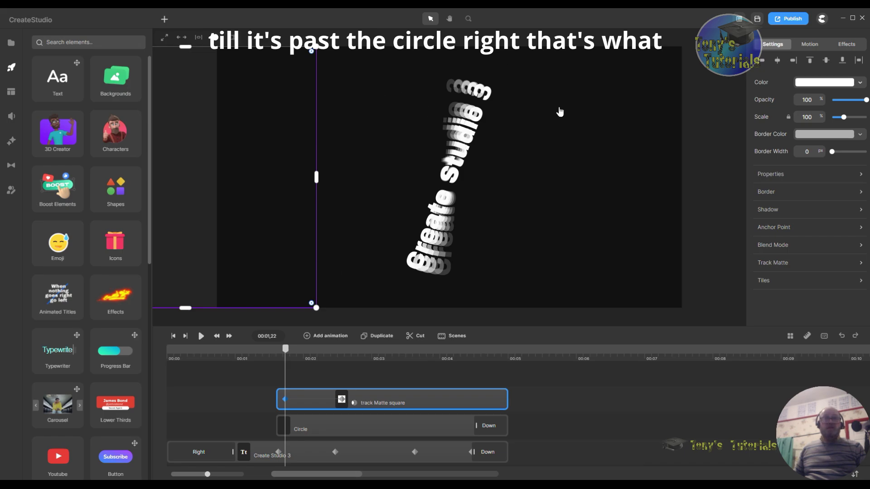
Shift the square's position animation back so its first keyframe sits at the very start of the clip
click(650, 400)
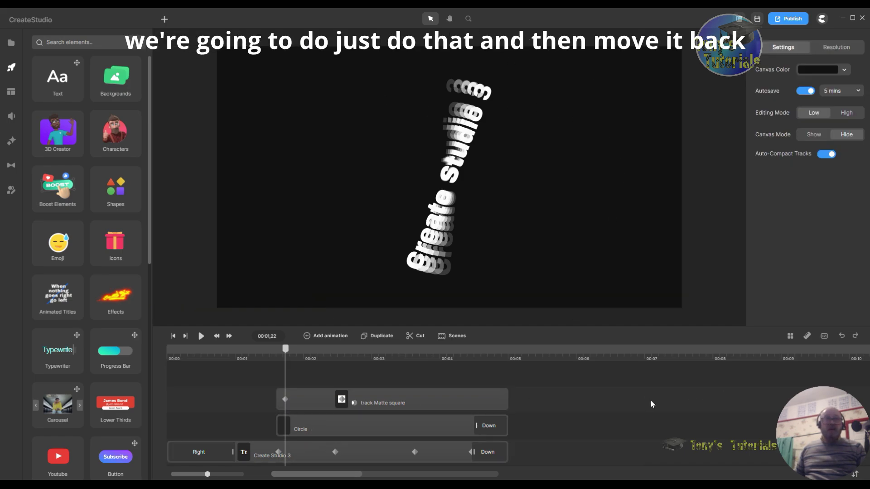
click(310, 403)
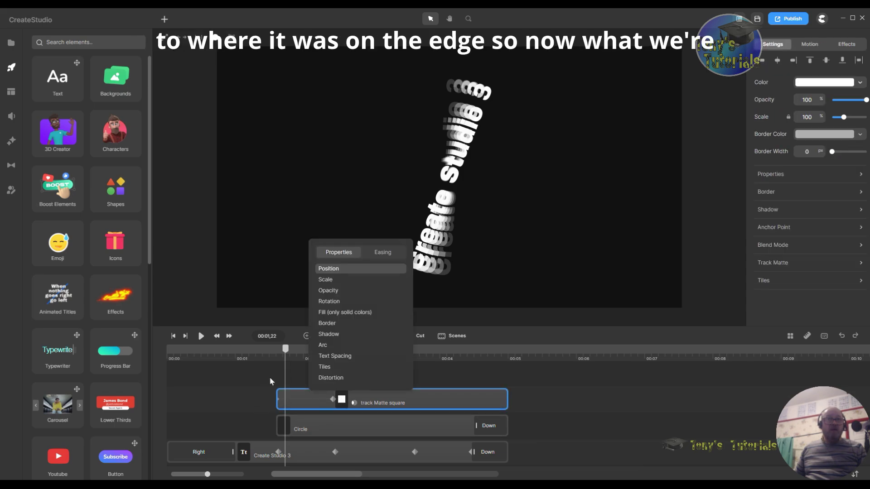
click(650, 379)
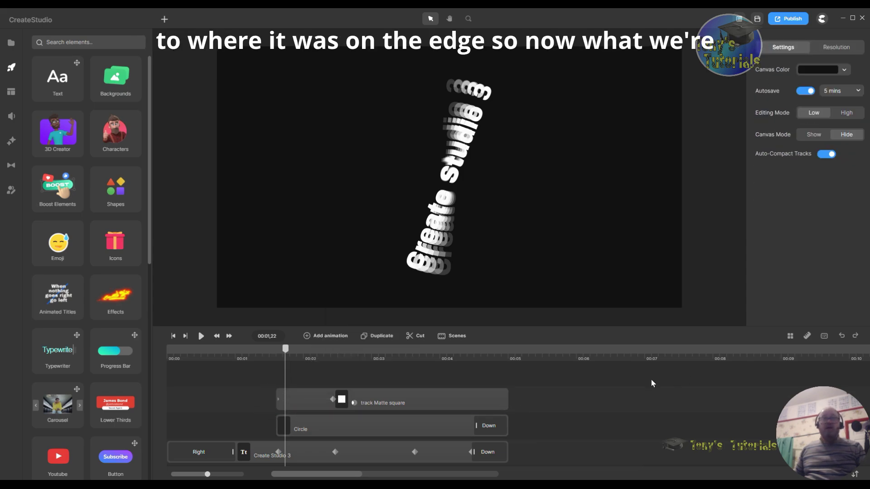
Play the whole animation from the beginning to check how the track matte reveals the circle
click(174, 336)
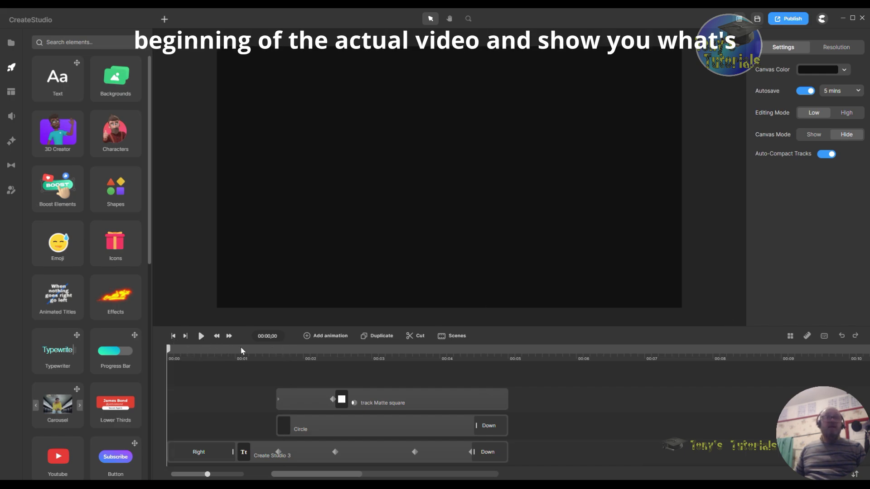
click(201, 337)
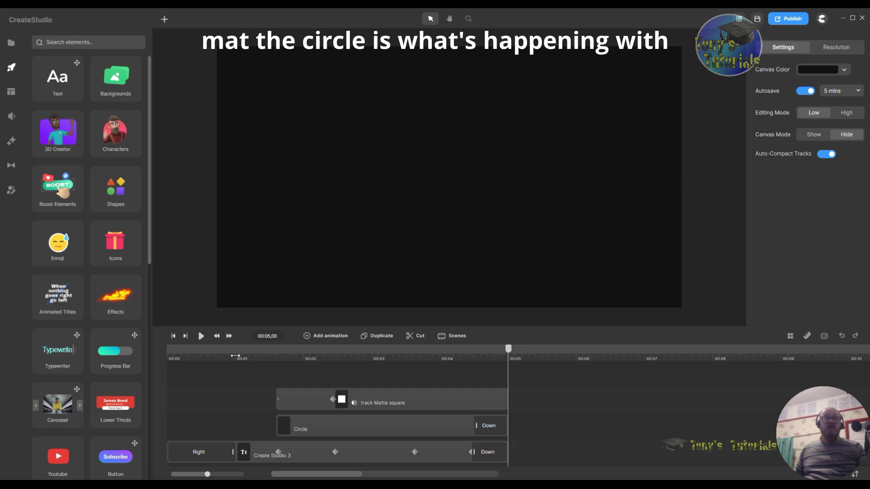
click(172, 359)
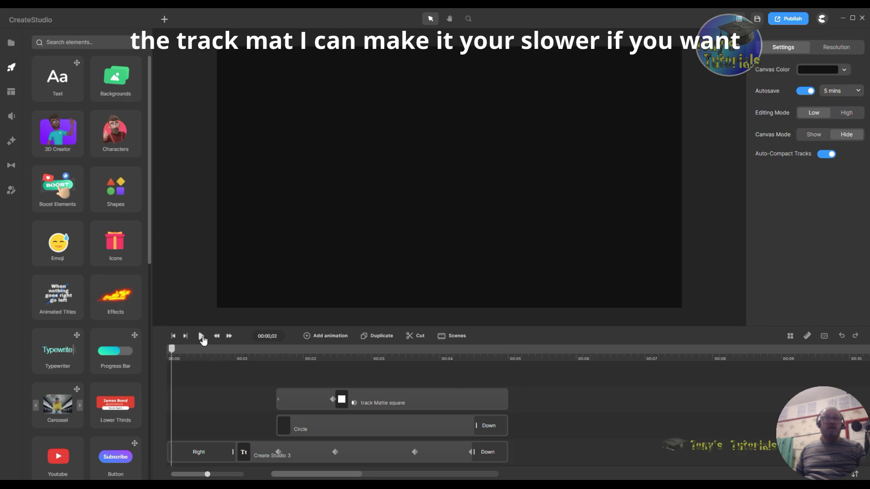
Slow the circle reveal by moving the track matte square's second position keyframe to about 00:03, and preview the animation
drag(335, 401, 376, 403)
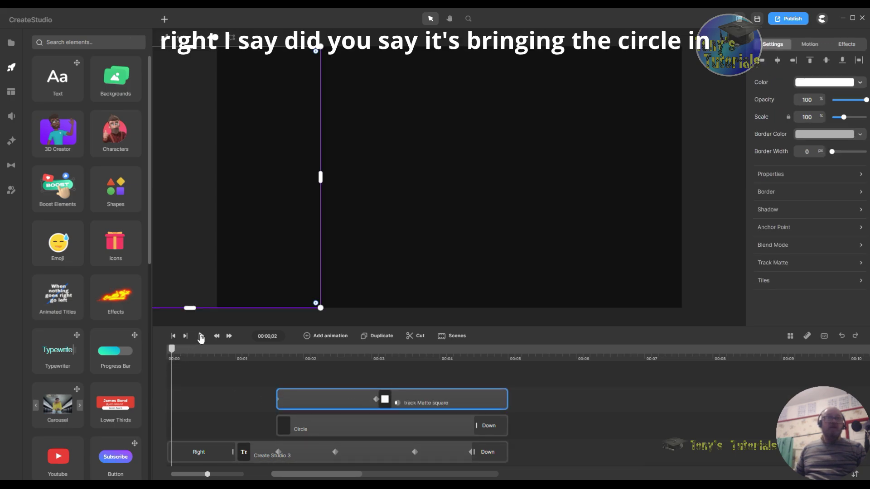
click(201, 336)
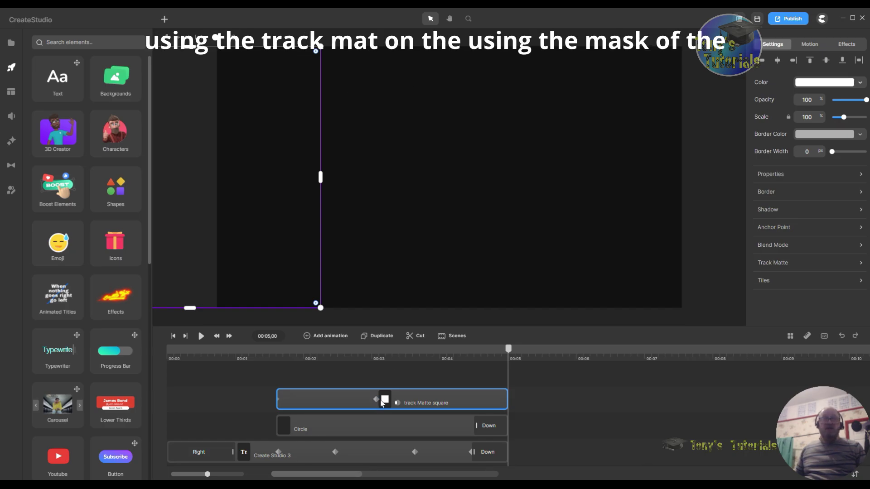
drag(377, 399, 373, 399)
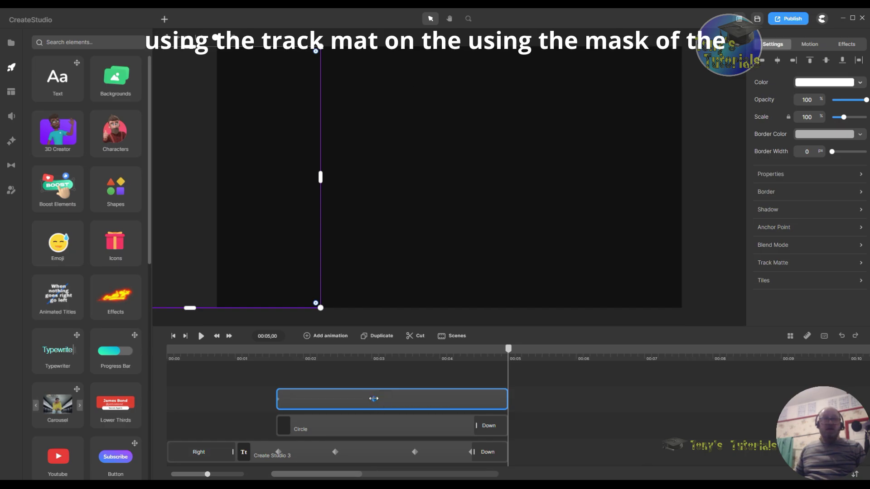
click(336, 400)
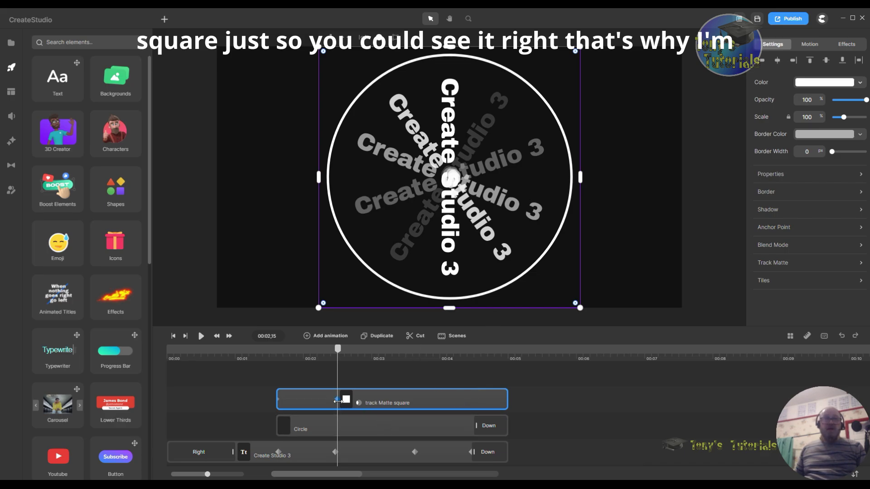
drag(343, 401, 378, 399)
click(629, 388)
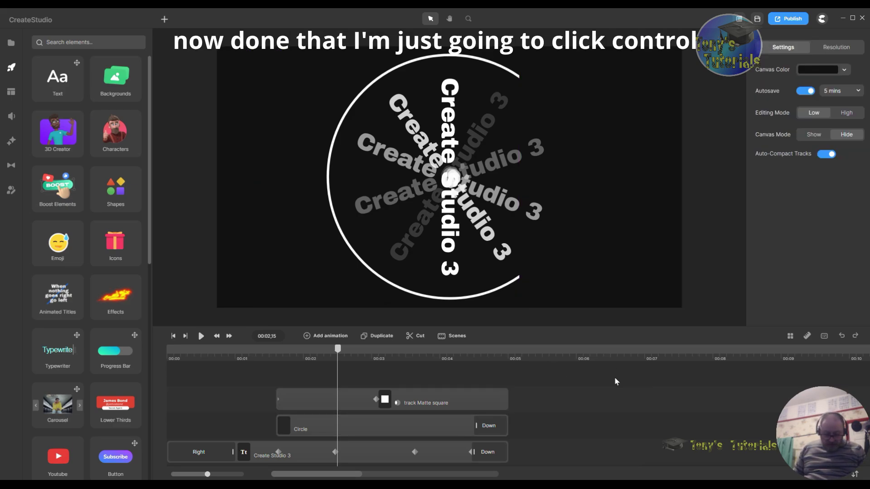
Group all the text layers, the circle and the track matte square into one group
key(ctrl+a)
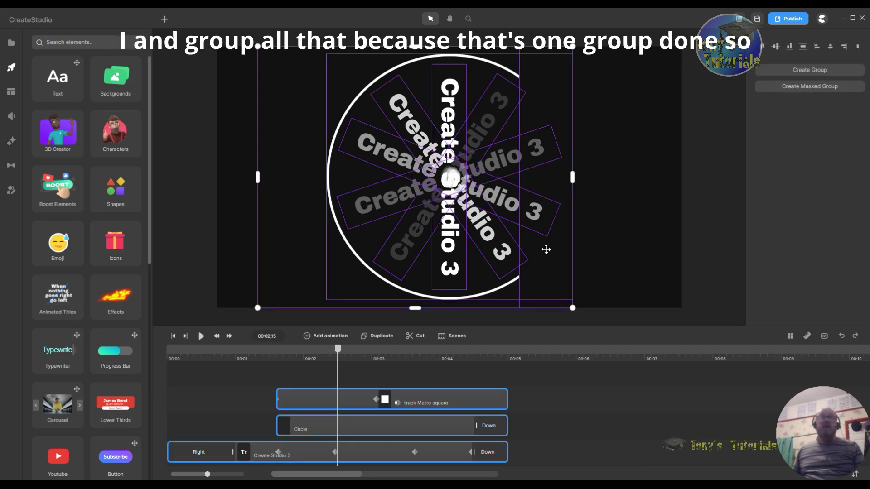
right_click(479, 401)
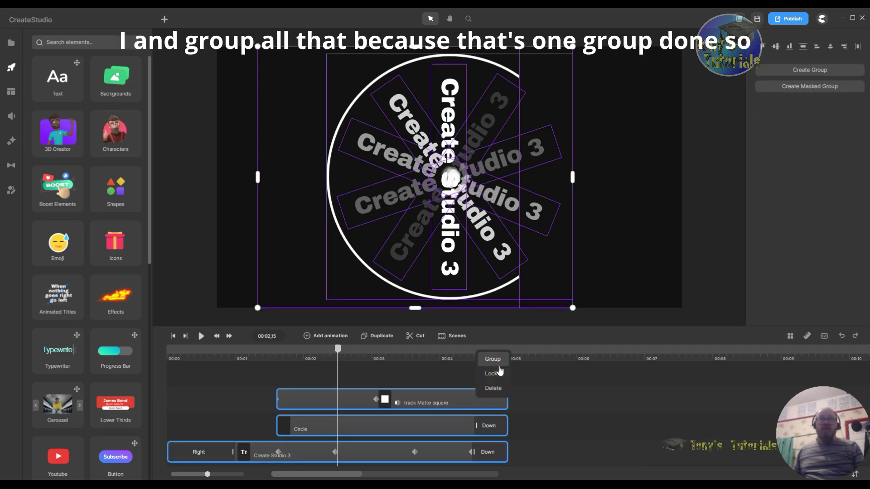
click(494, 360)
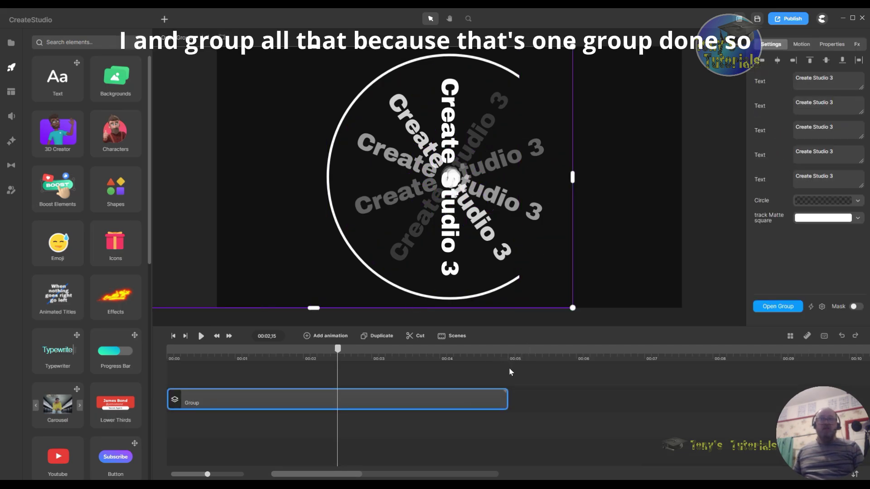
Play the grouped animation from the beginning through to the end
click(173, 336)
click(308, 336)
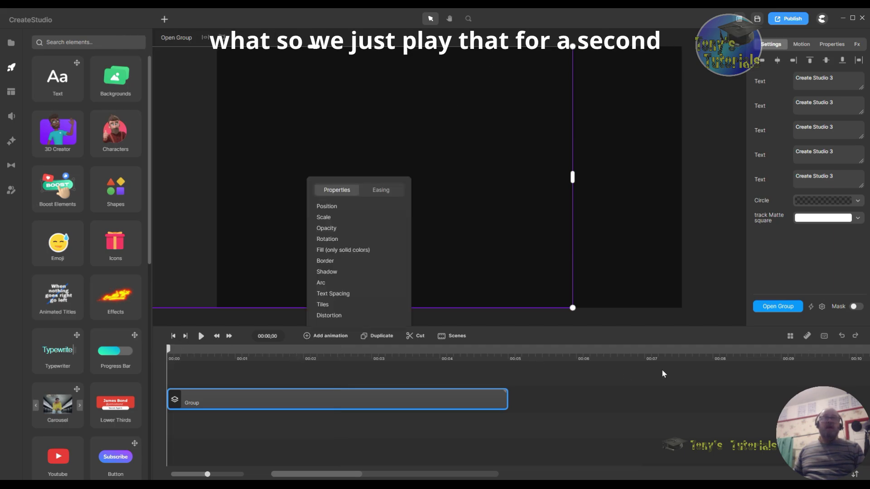
click(362, 377)
click(308, 336)
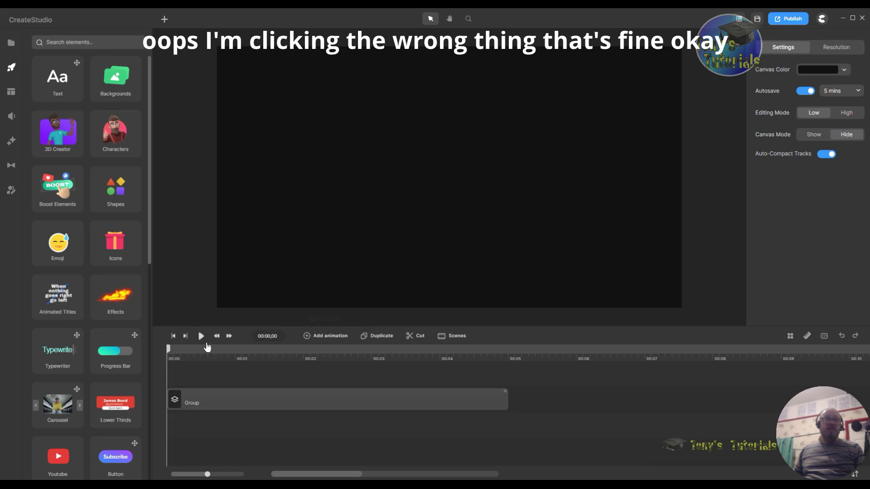
click(201, 335)
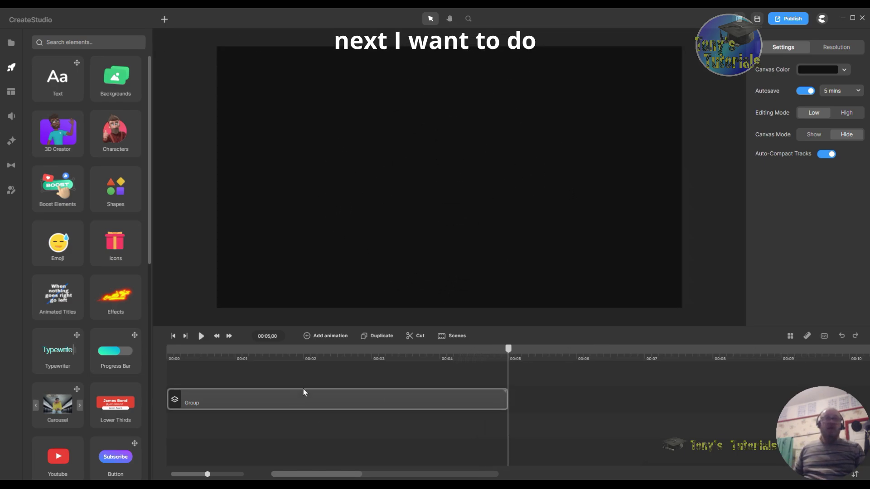
Duplicate the group and open the upper copy for editing at about 00:02,25, where all the text is visible
click(322, 410)
click(364, 335)
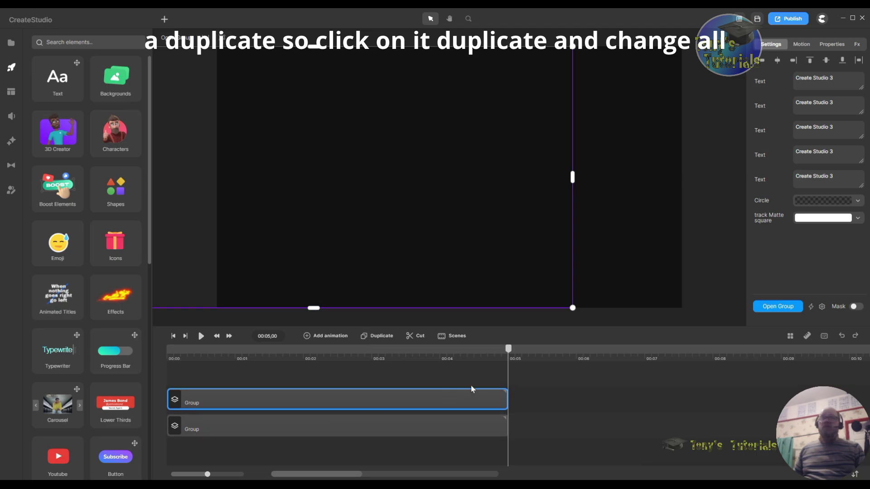
drag(509, 353, 362, 373)
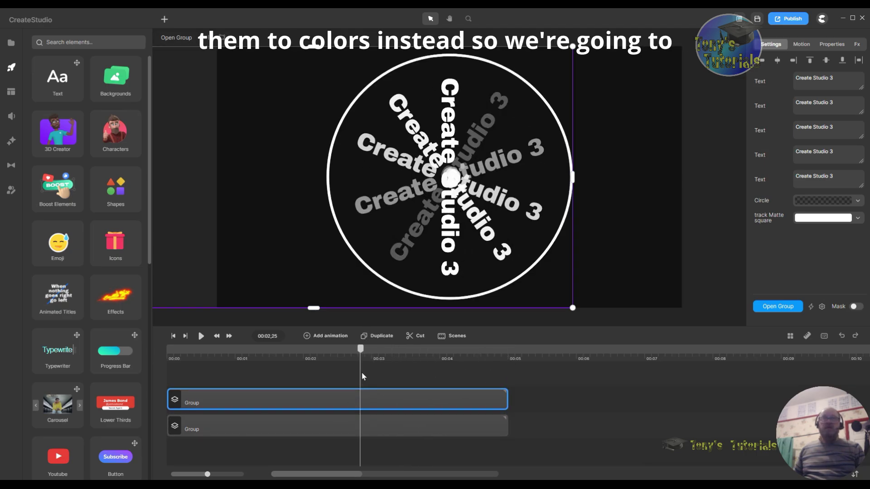
double_click(383, 407)
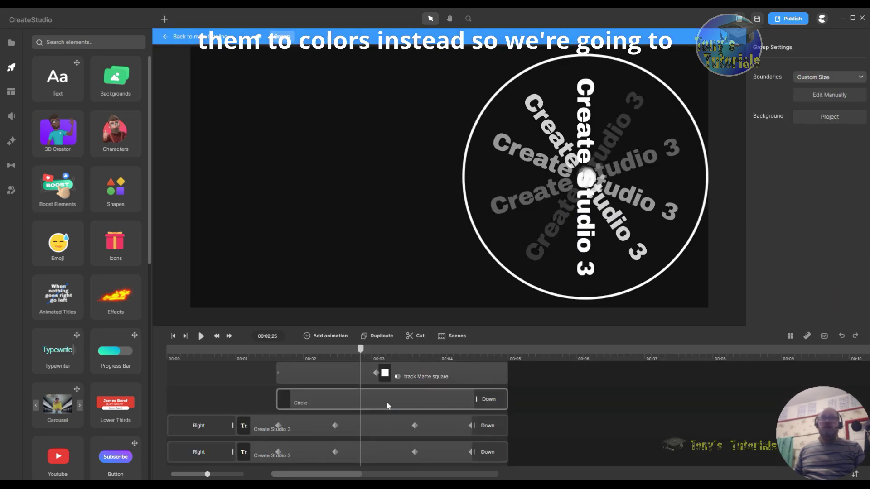
Recolor the uppermost "Create Studio 3" text layer in the duplicated group to red at full fill opacity
click(378, 430)
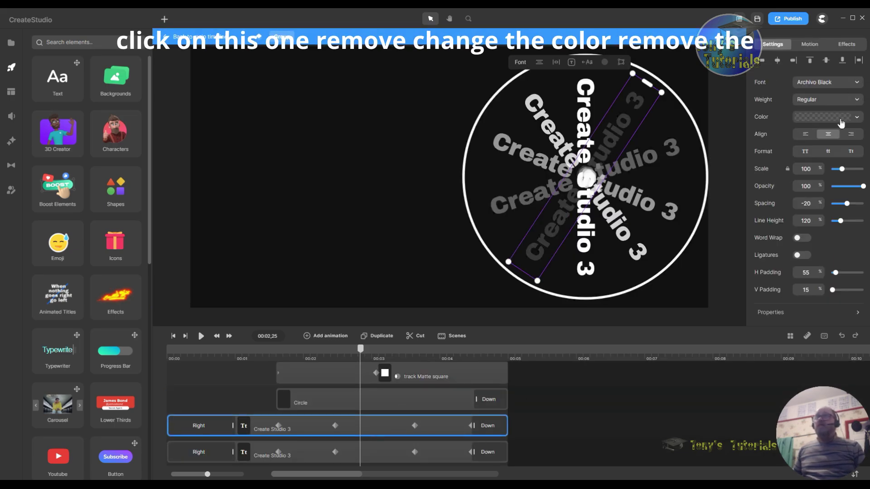
click(857, 120)
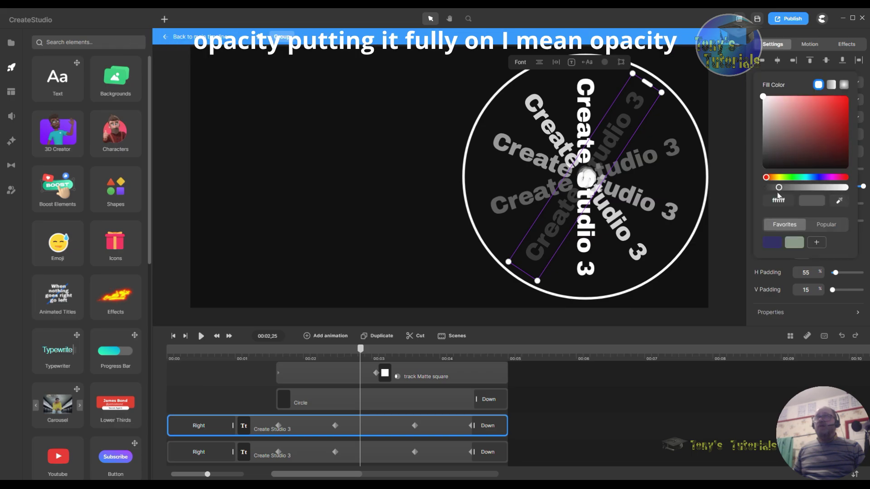
drag(781, 188, 845, 188)
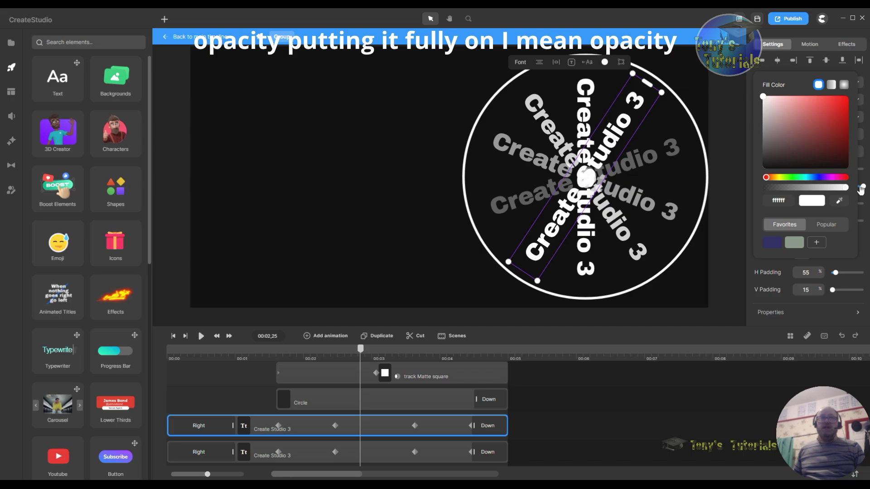
click(836, 108)
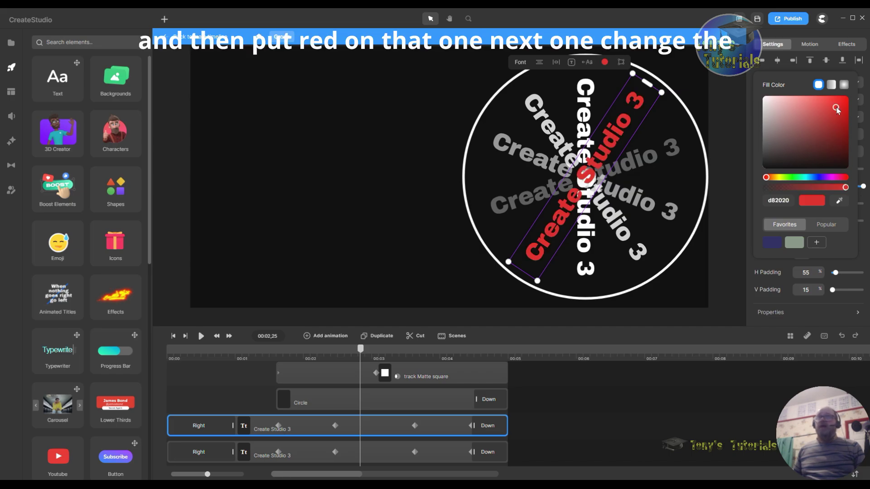
Recolor the second "Create Studio 3" text layer to yellow (cebf1c) at full fill opacity
click(388, 448)
scroll(388, 448, down, 1)
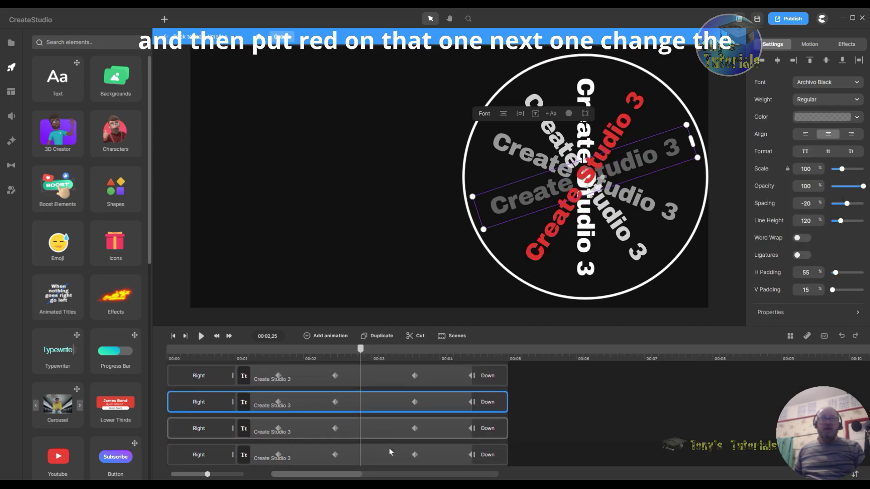
click(839, 120)
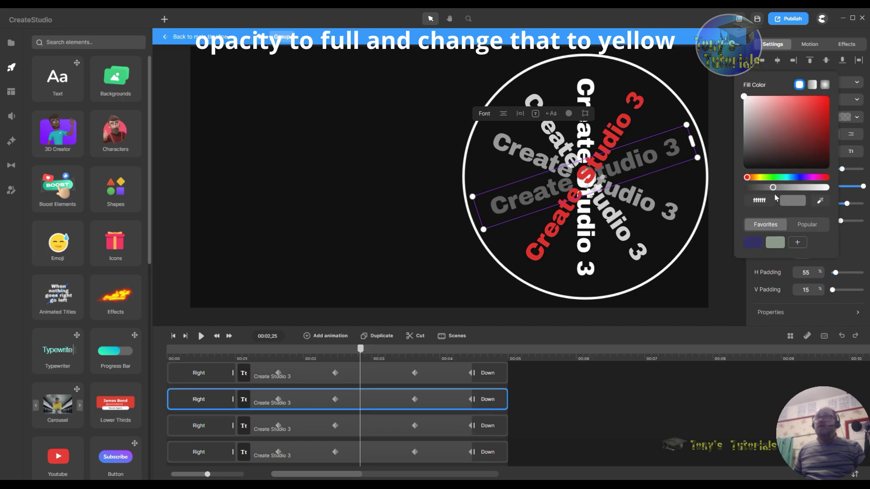
drag(779, 189, 832, 194)
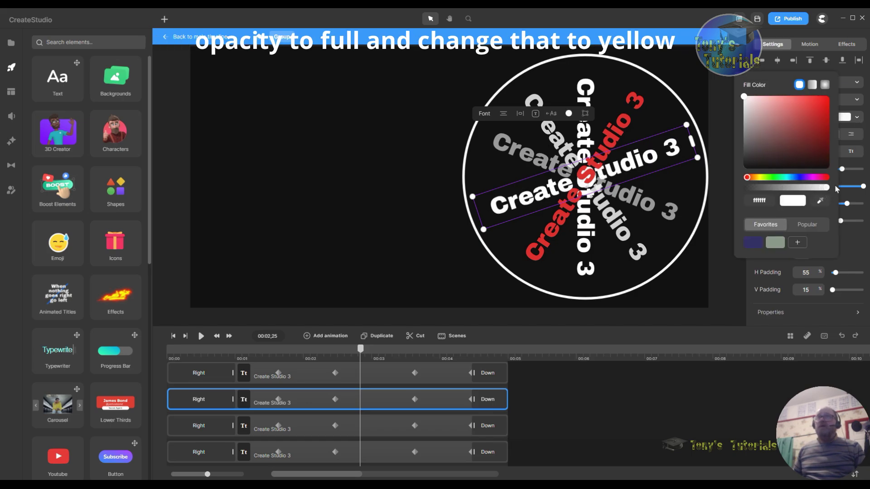
click(759, 177)
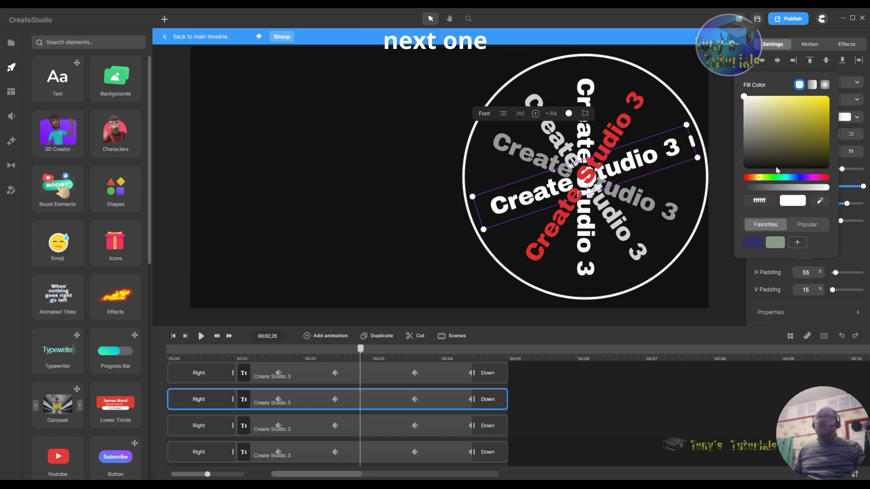
click(818, 111)
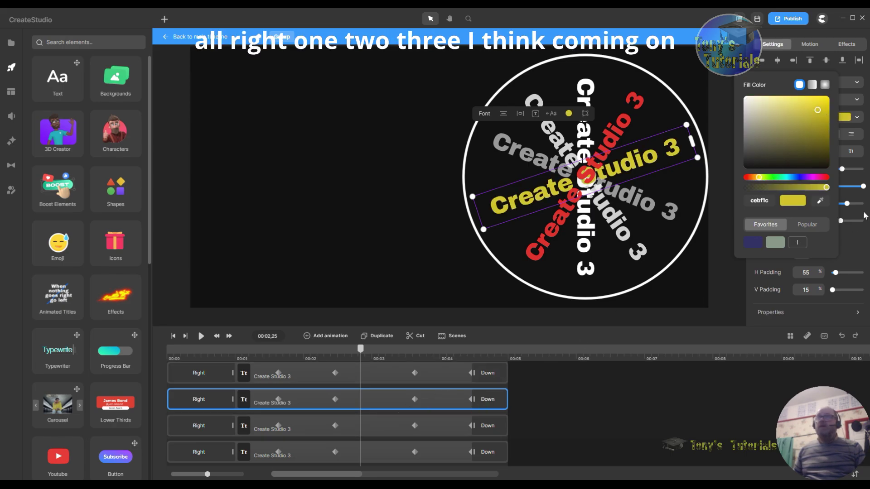
Recolor the third "Create Studio 3" text layer to green (56cc24) at full fill opacity
scroll(567, 403, down, 1)
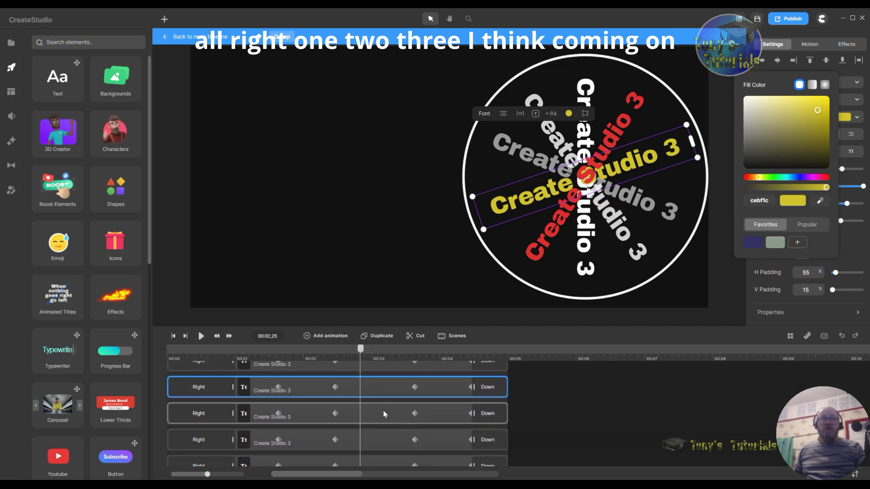
drag(387, 412, 629, 414)
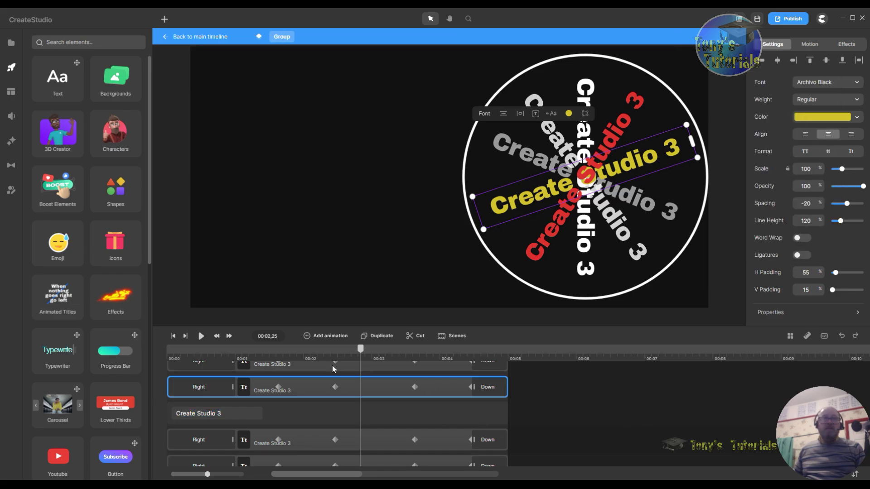
drag(332, 365, 323, 276)
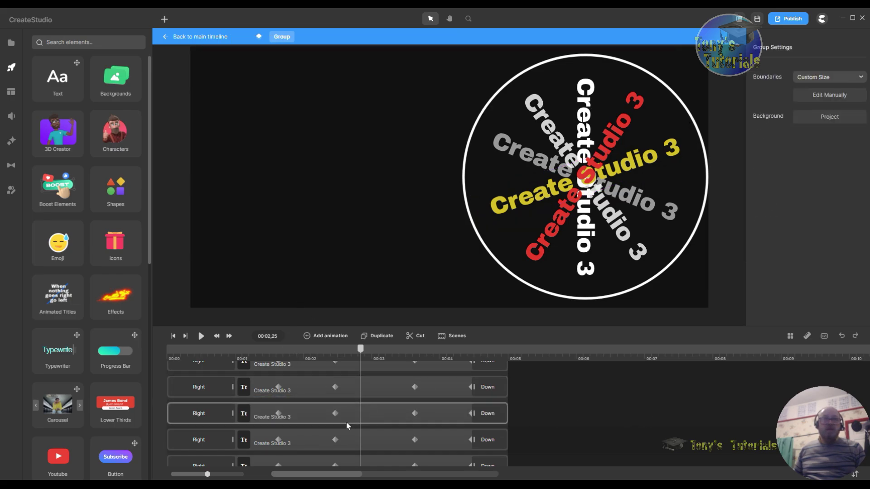
click(324, 420)
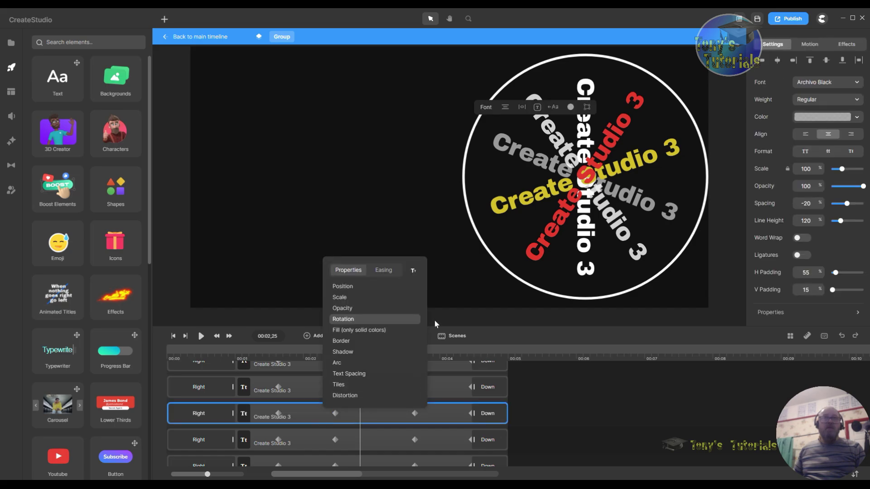
click(850, 121)
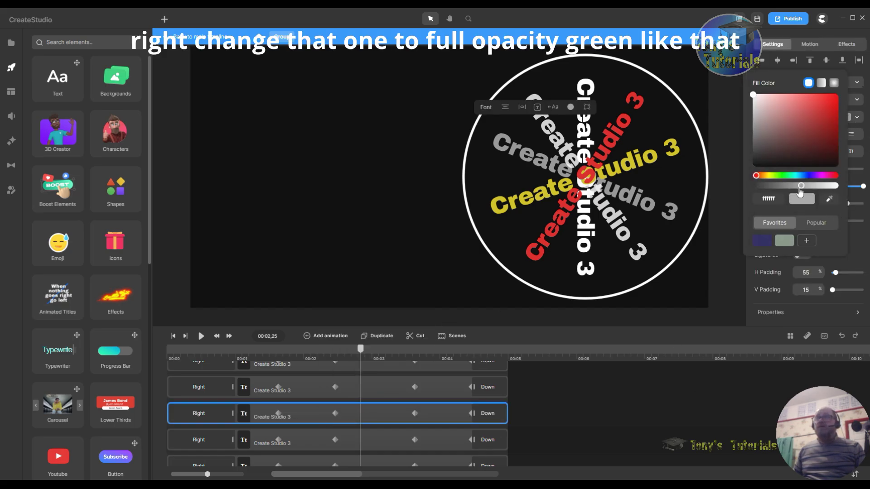
drag(800, 191, 855, 196)
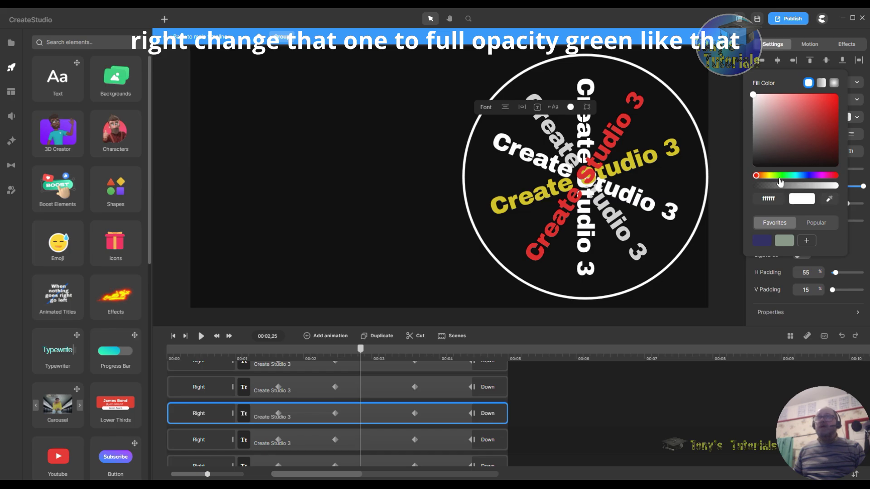
click(780, 175)
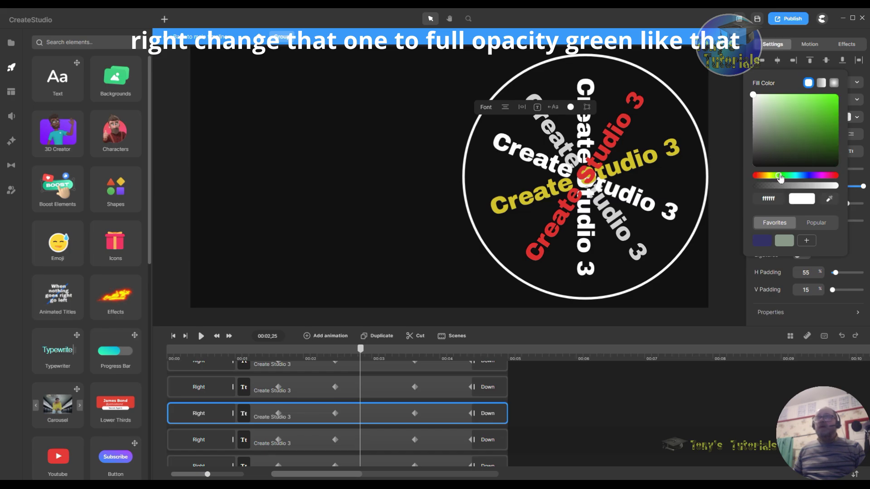
click(823, 109)
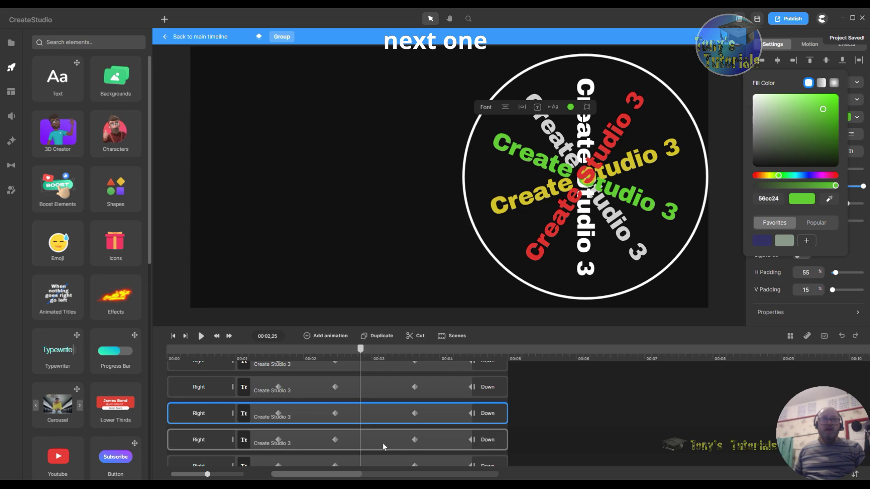
Shift the fourth "Create Studio 3" text layer's fill hue to light blue and raise its fill opacity to full
click(313, 443)
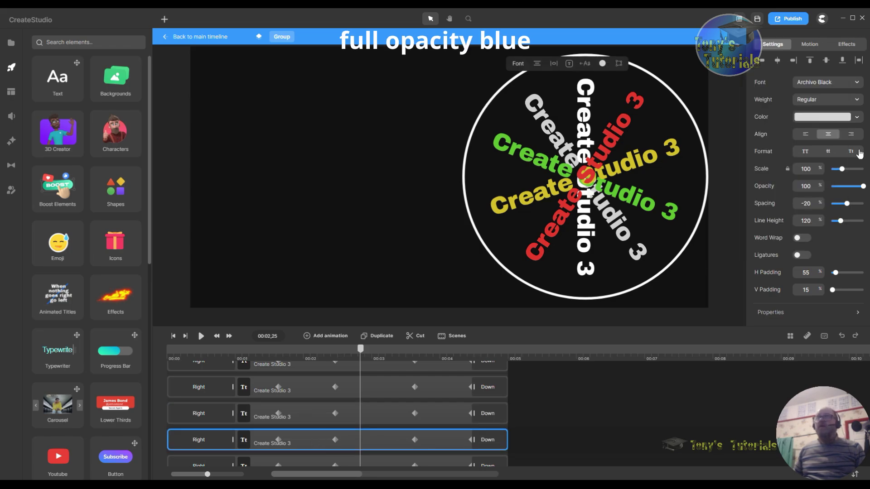
click(829, 118)
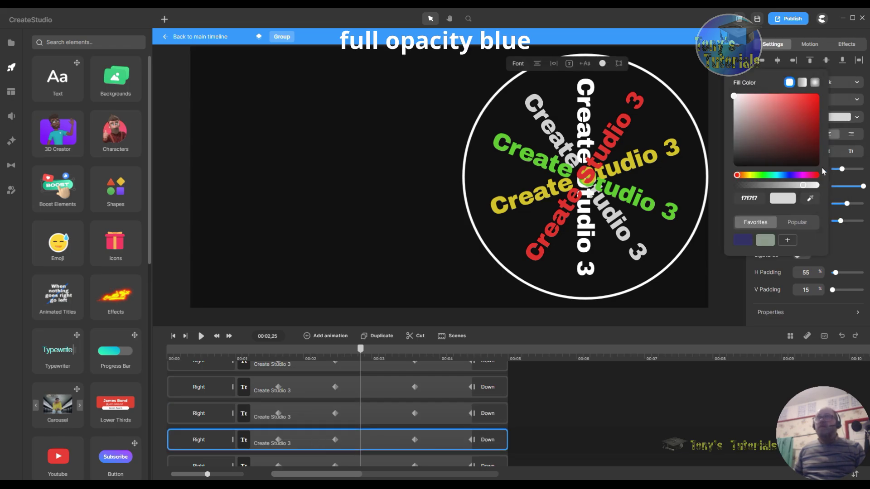
click(781, 175)
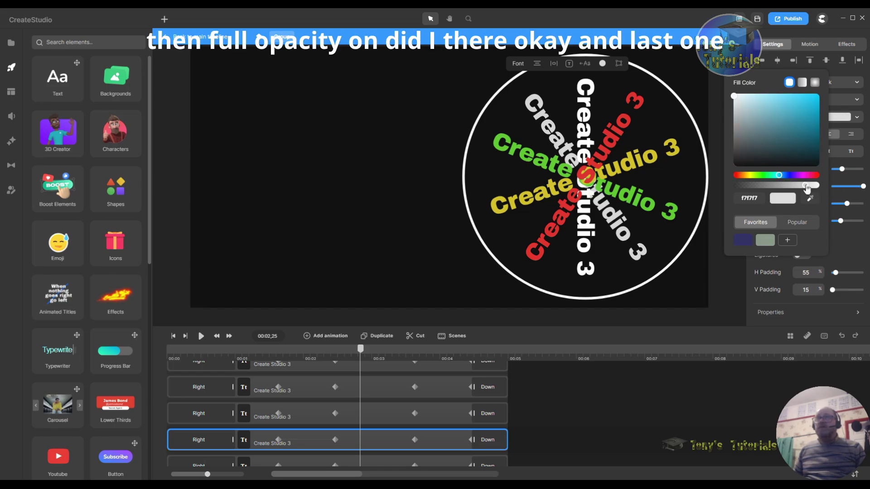
drag(807, 189, 818, 186)
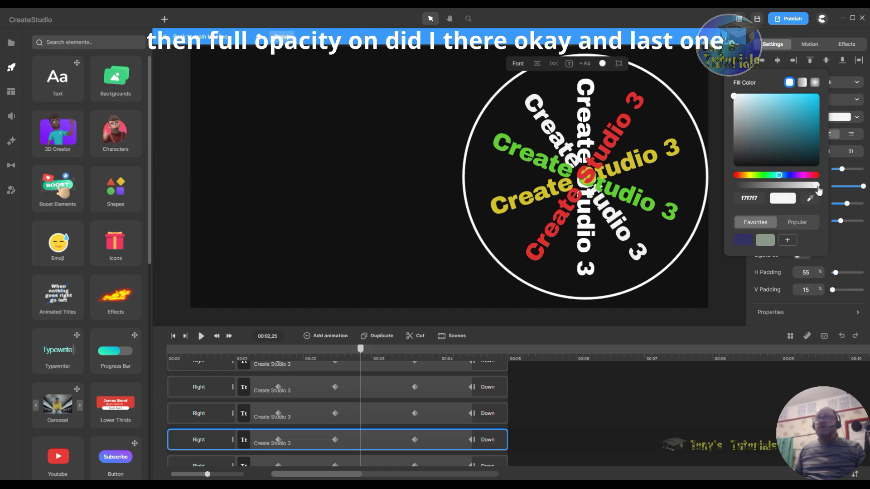
click(568, 405)
Recolor the last "Create Studio 3" text layer to purple-pink (ad10b2)
scroll(569, 404, down, 2)
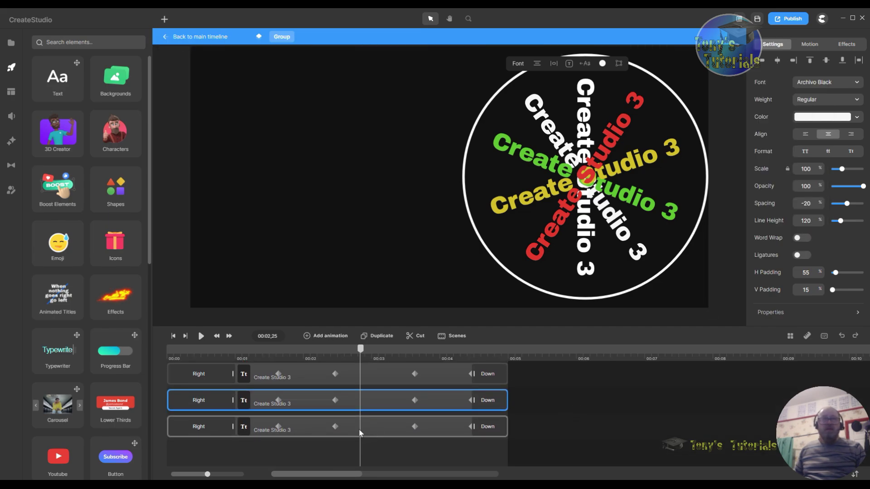
click(316, 431)
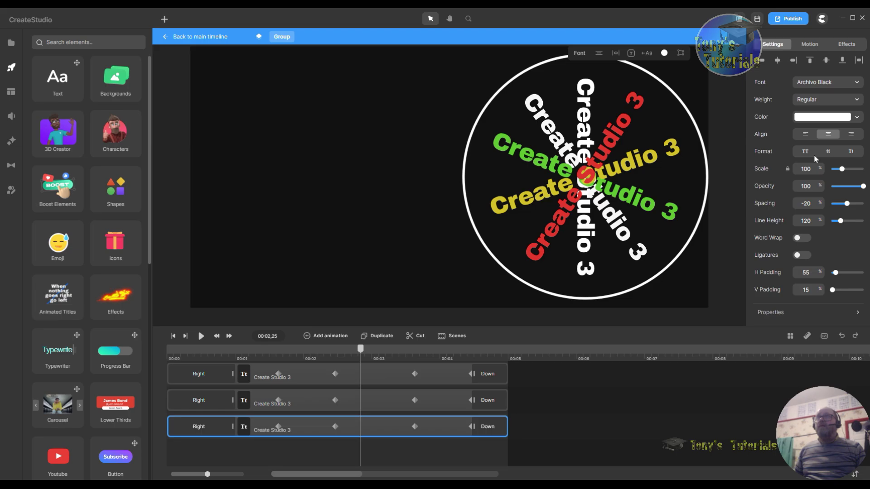
click(830, 120)
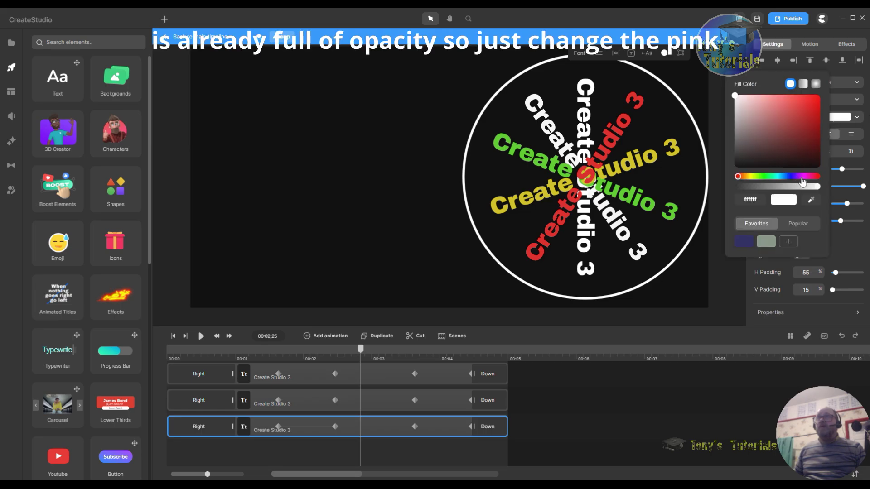
click(804, 176)
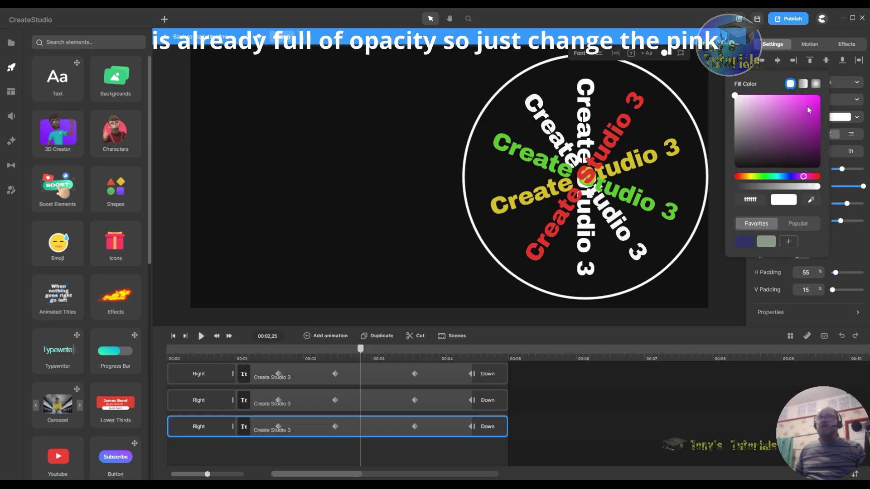
click(812, 117)
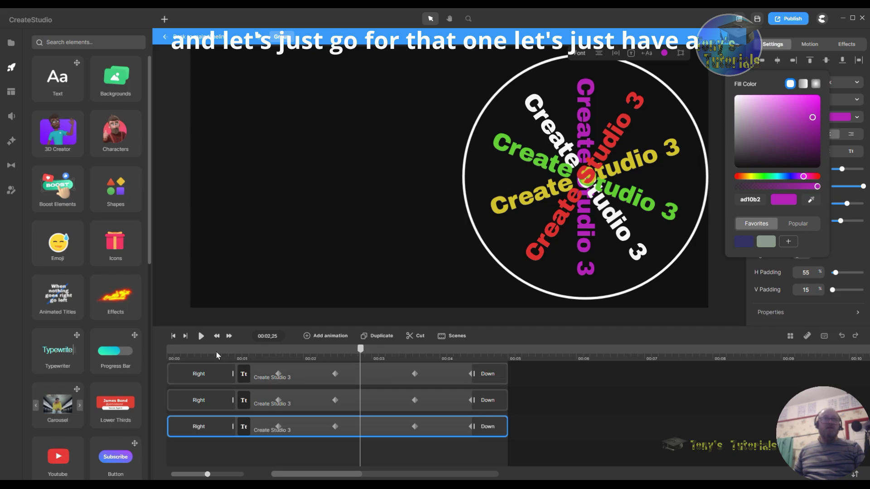
Play the recolored group's animation from the beginning to check the new text colors
click(173, 336)
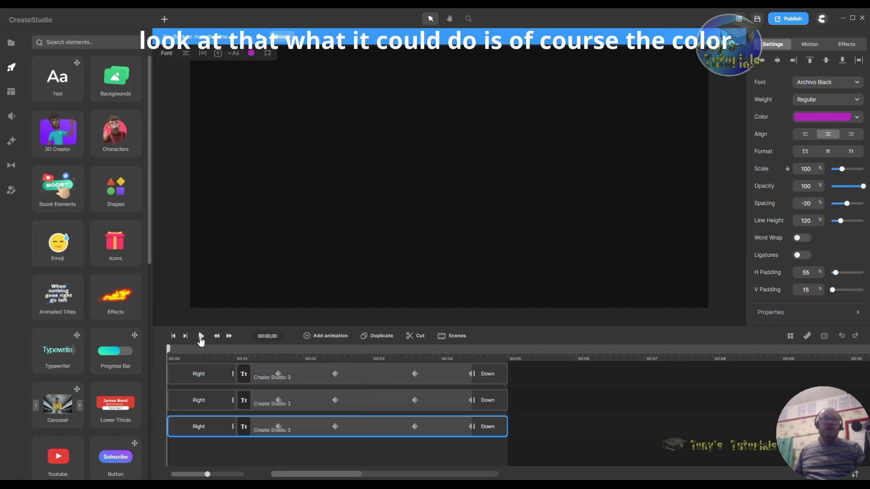
click(201, 335)
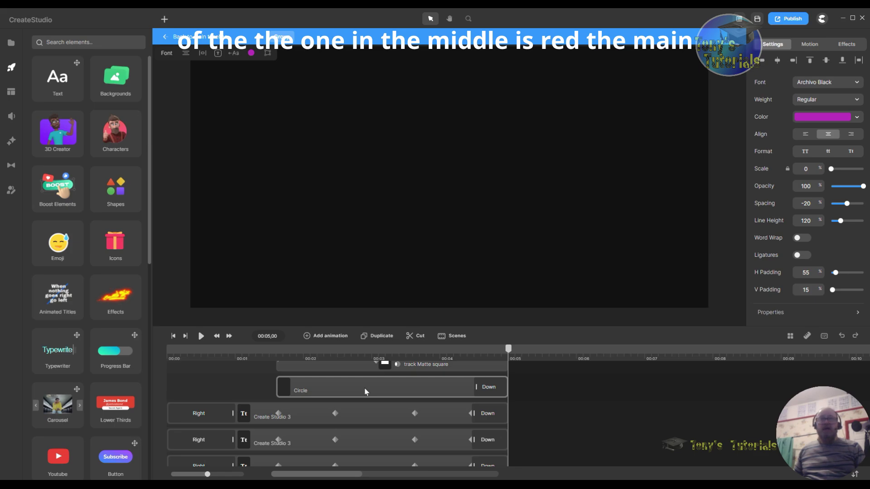
Recolor the track Matte square layer inside the duplicate group to red (e02a2a)
click(342, 365)
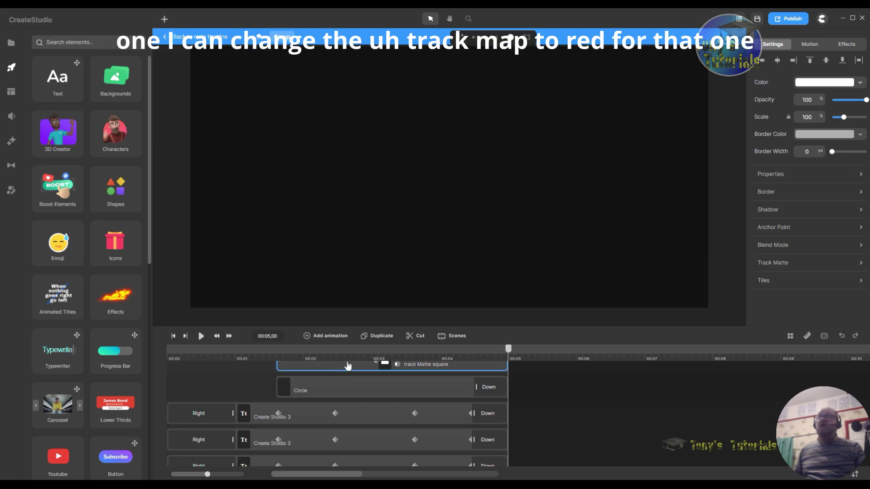
click(825, 84)
click(800, 67)
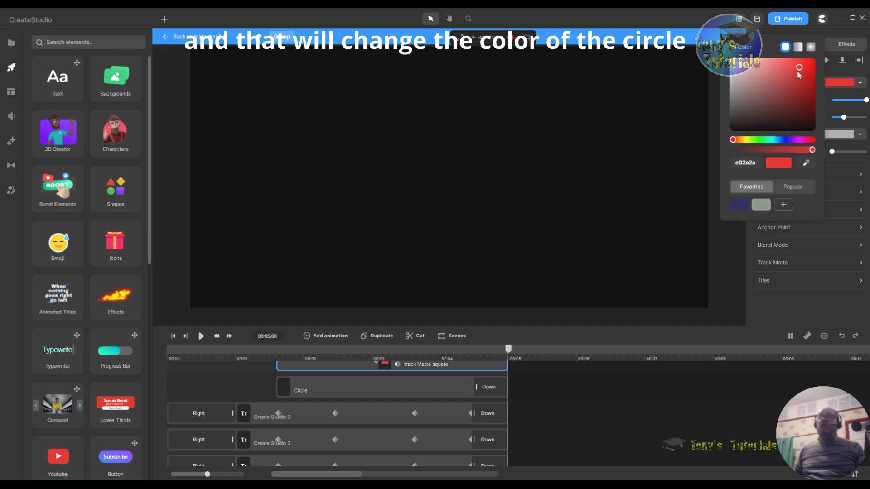
scroll(613, 409, down, 3)
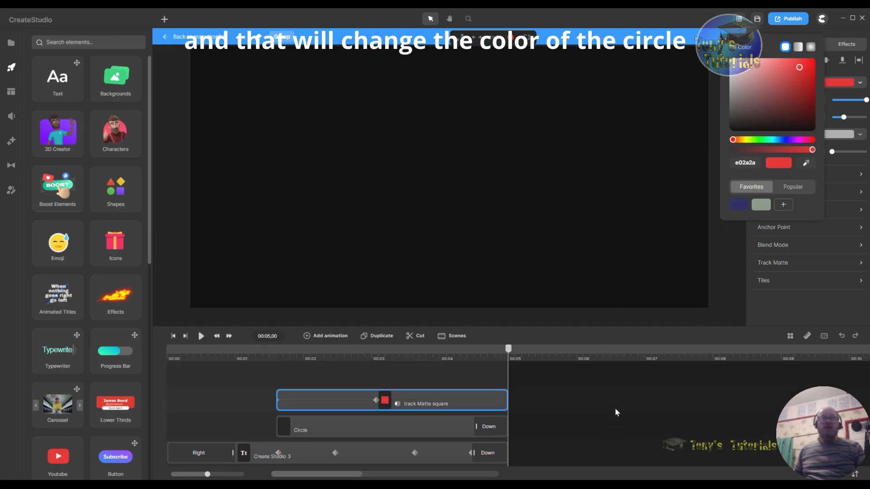
scroll(630, 395, up, 3)
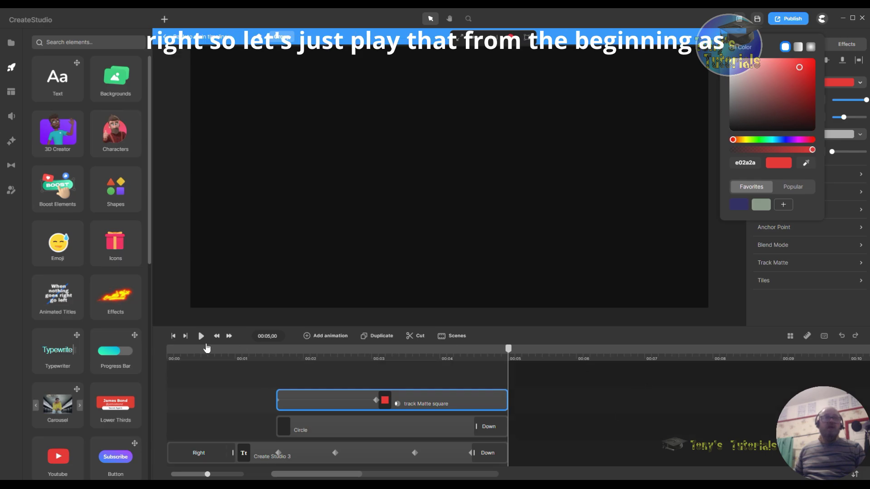
Play the group's animation from the beginning to check the red circle reveal, and return to the main timeline
click(173, 335)
click(201, 335)
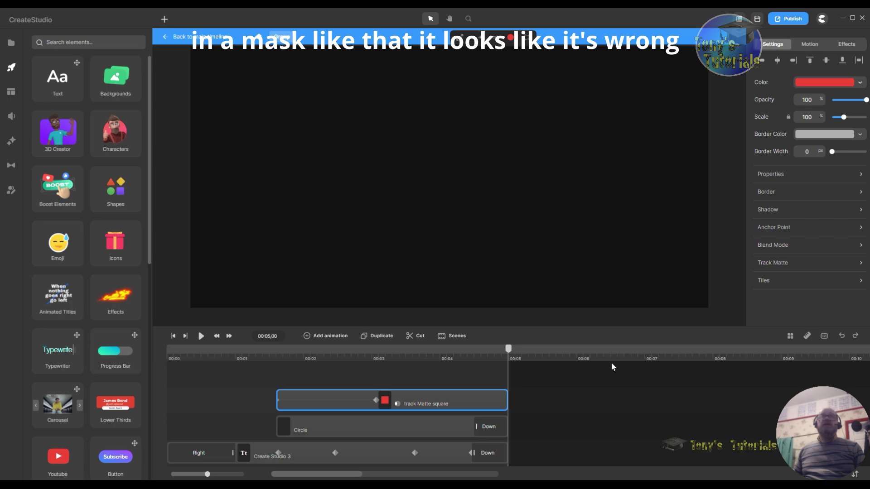
click(210, 38)
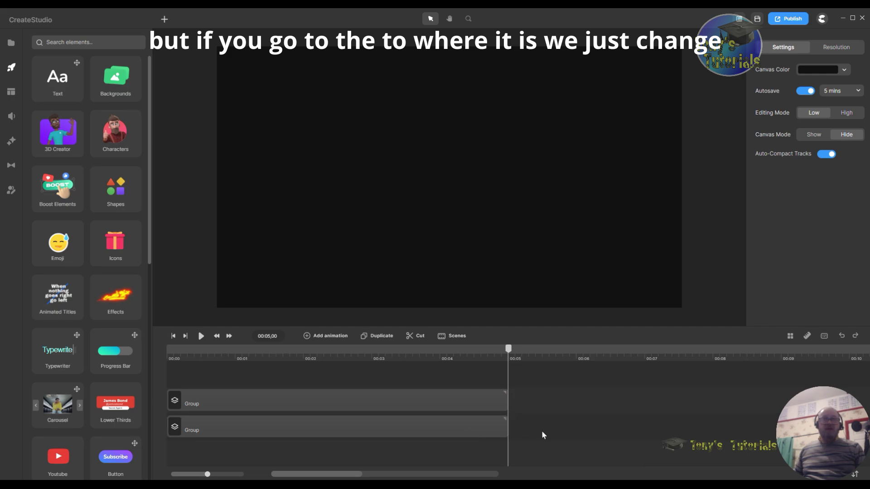
Try renaming the upper group on the main timeline to "Colour circle"
double_click(236, 406)
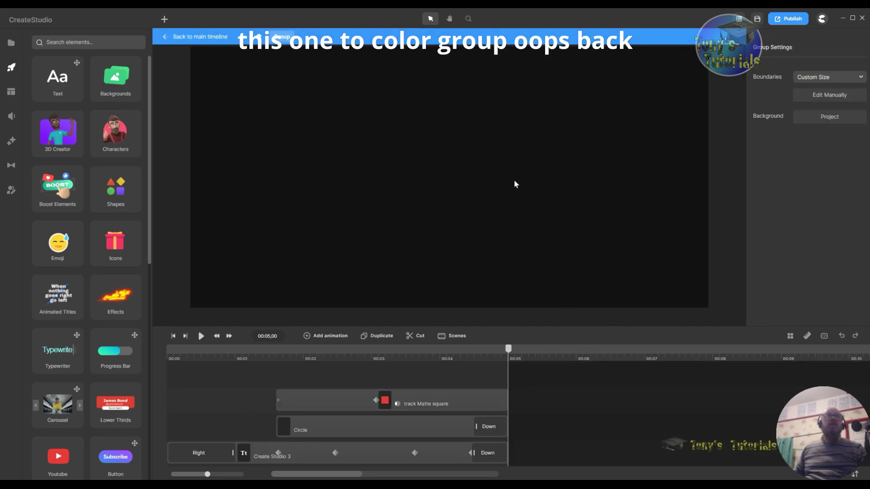
click(183, 40)
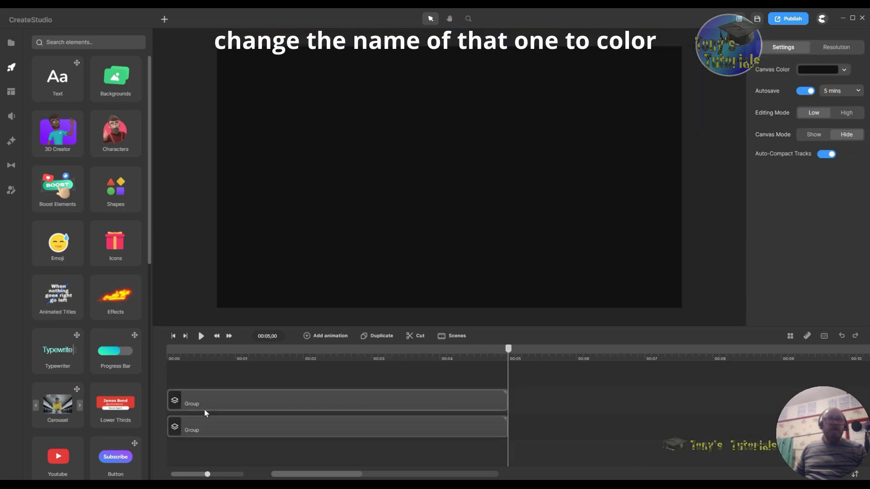
right_click(211, 408)
click(247, 265)
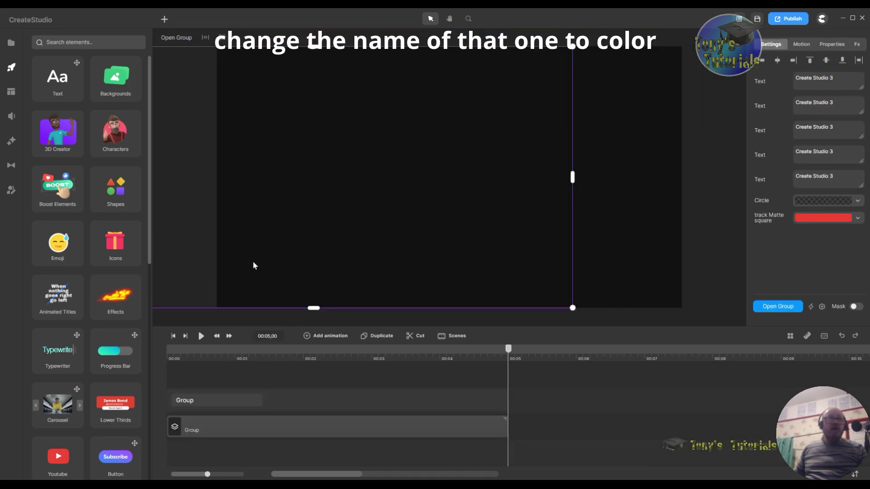
click(201, 399)
double_click(201, 401)
text(Col)
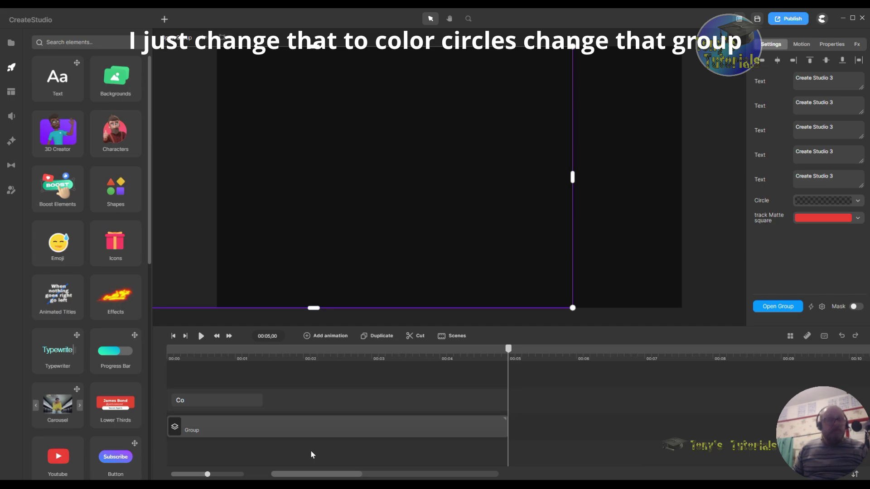
text(ou)
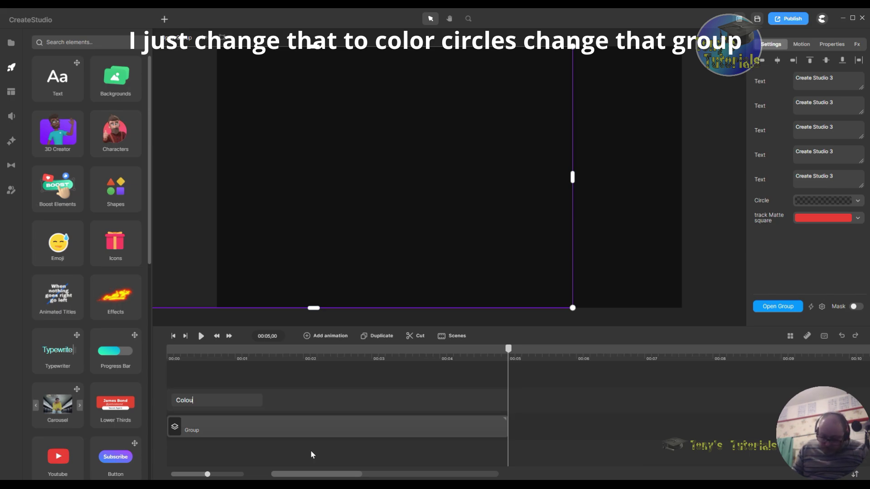
text(r circle)
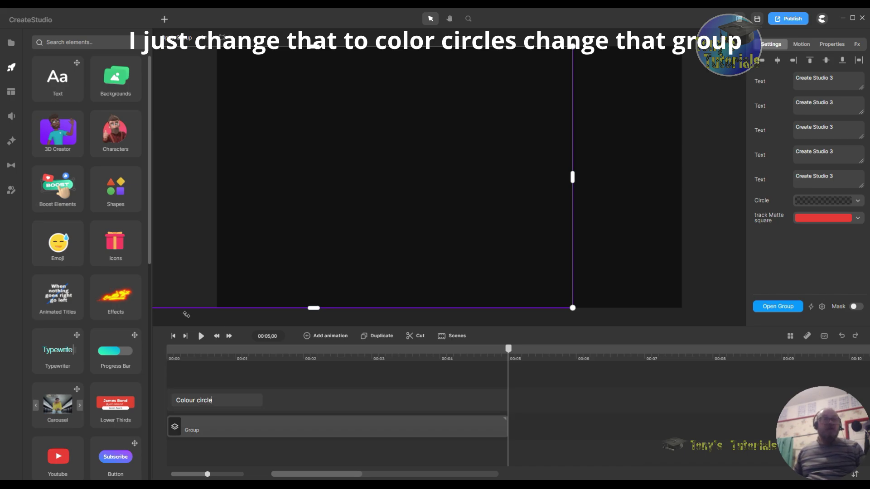
Combine both timeline groups into a single group, and undo back to two separate groups
shift+click(230, 429)
right_click(237, 428)
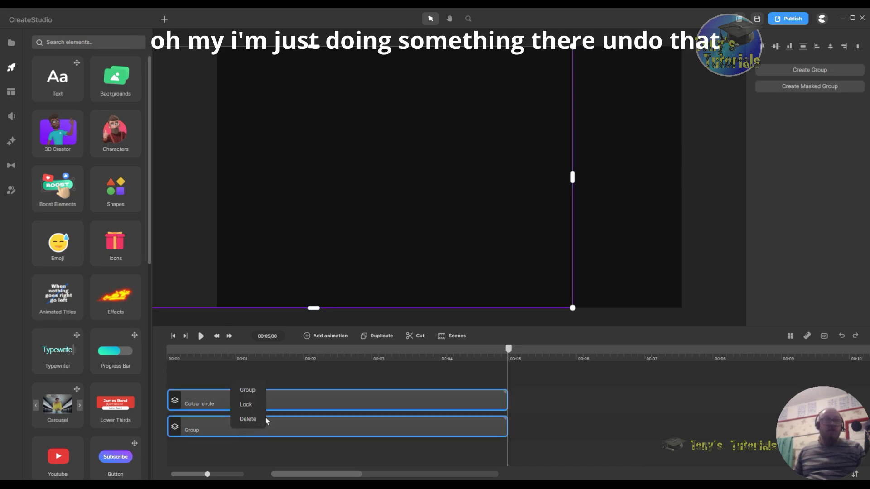
click(247, 390)
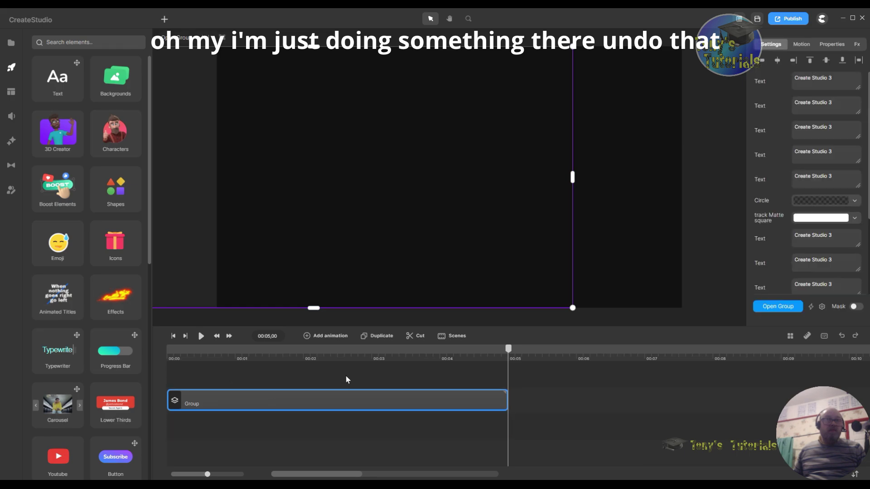
click(841, 335)
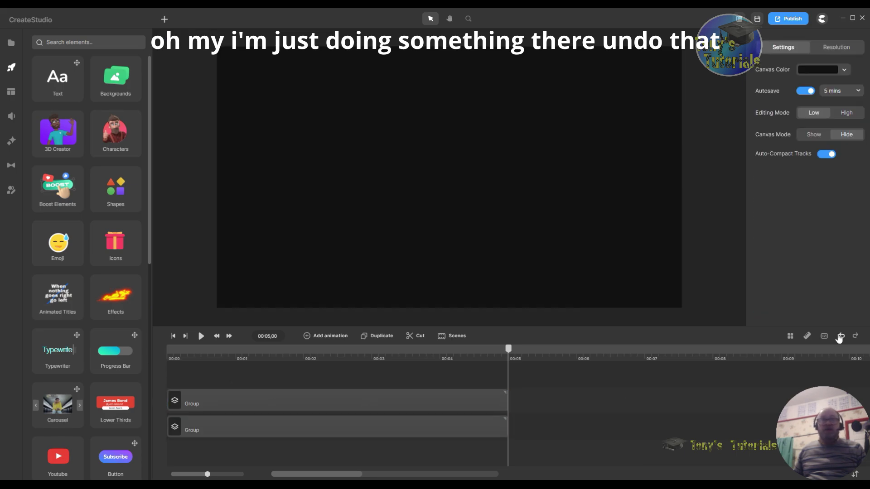
Rename the lower group, which has the white track matte square, to "White Group"
click(248, 429)
right_click(249, 431)
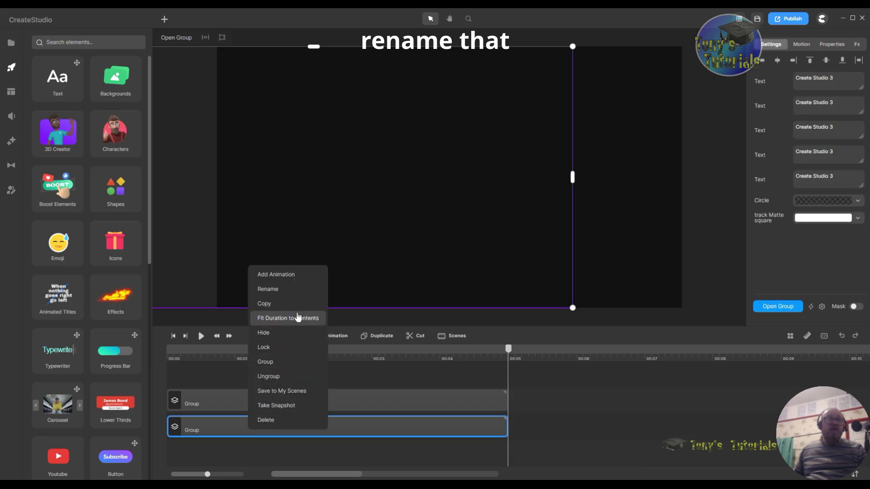
click(267, 289)
click(175, 426)
text(W)
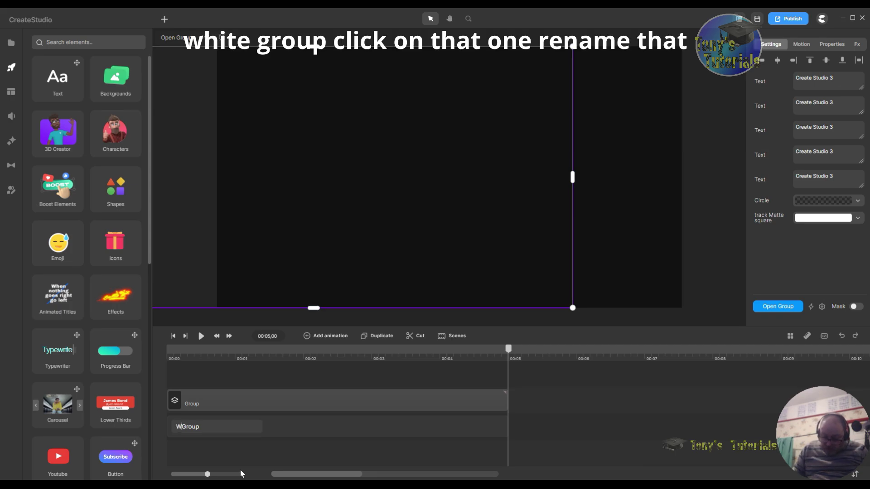
text(hite)
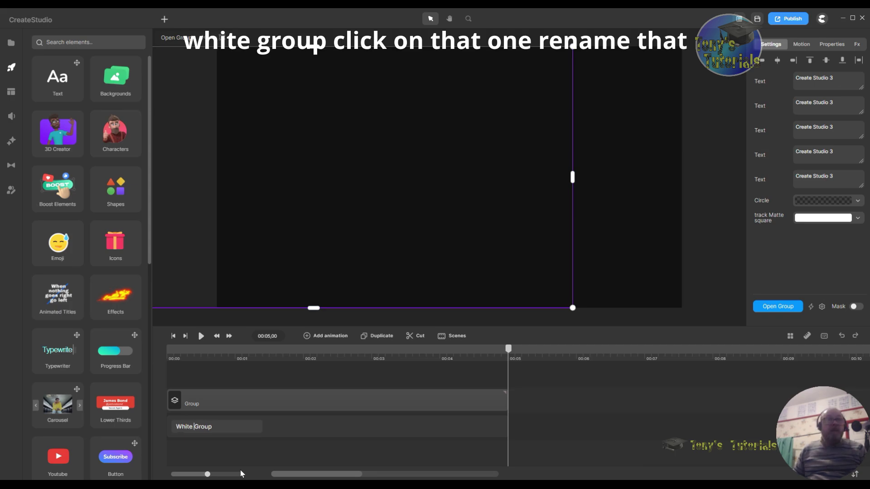
Rename the upper group with the red track matte square to "Colour Group"
click(251, 401)
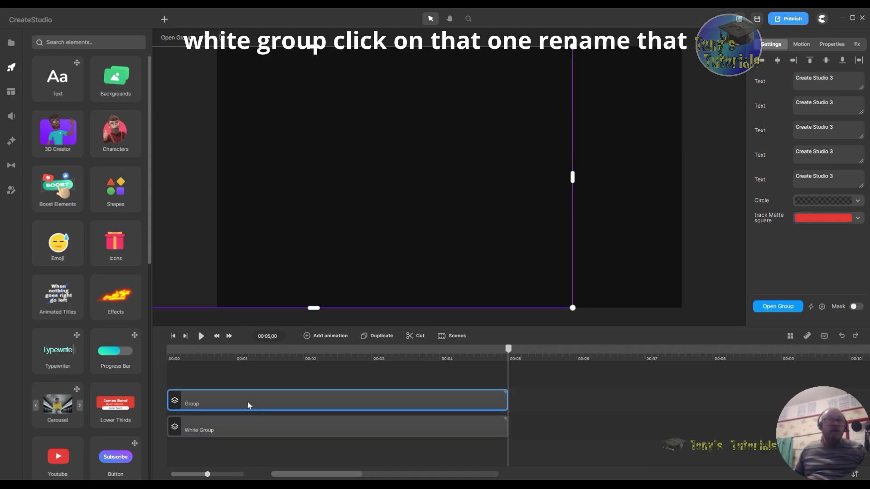
right_click(252, 401)
click(284, 261)
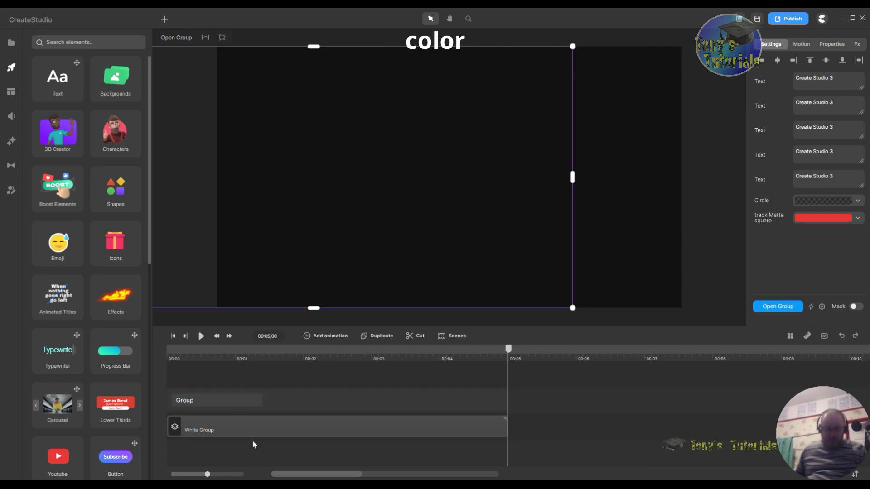
text(Colour)
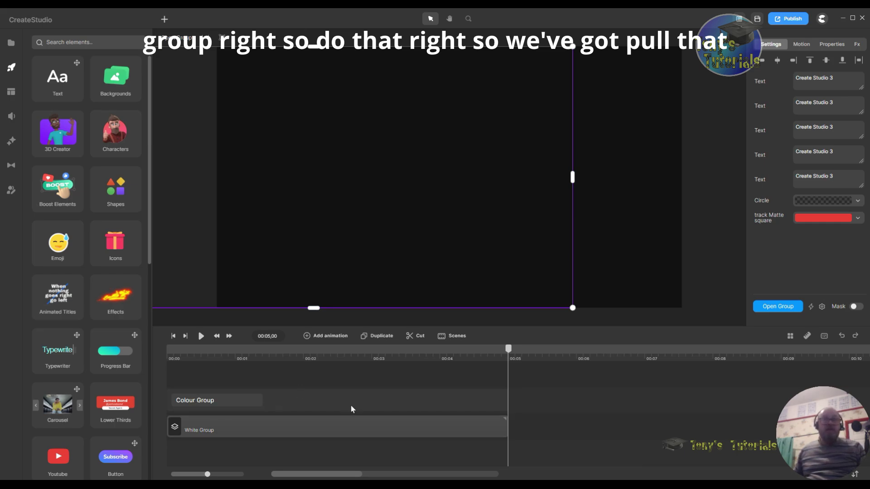
Move the Colour Group to start just before the White Group ends, and play the sequence from the beginning
drag(348, 409, 677, 409)
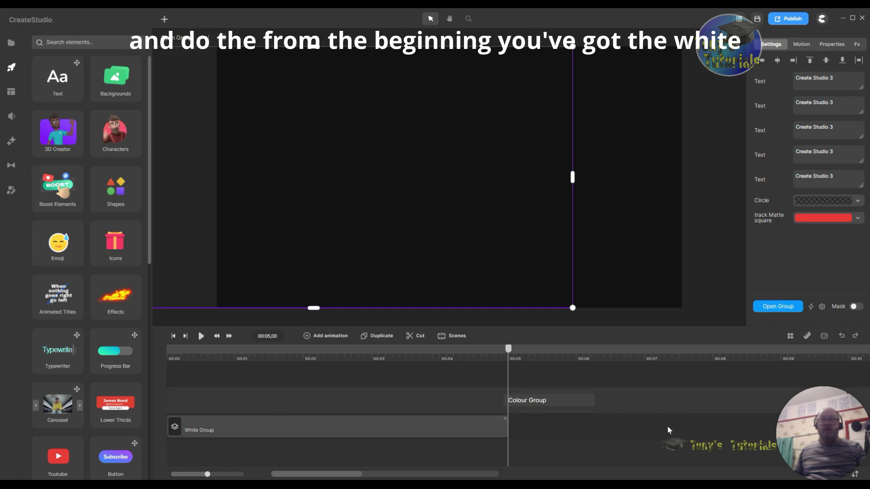
click(624, 448)
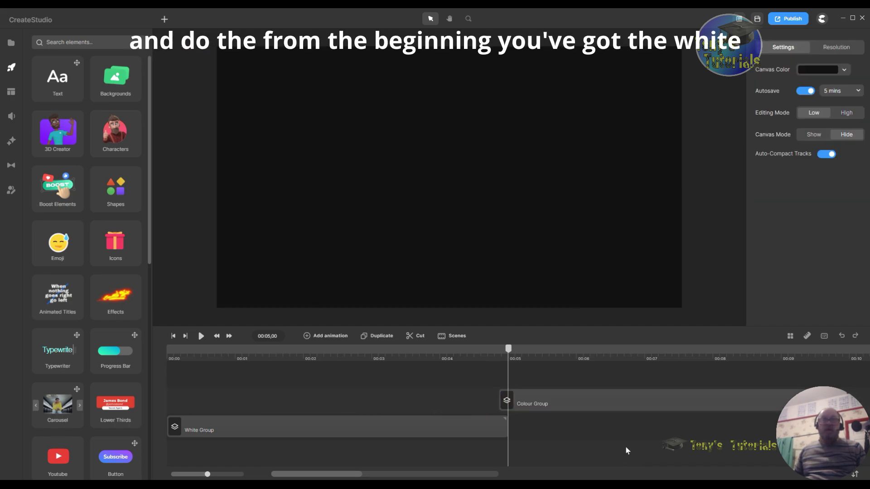
click(175, 336)
click(201, 336)
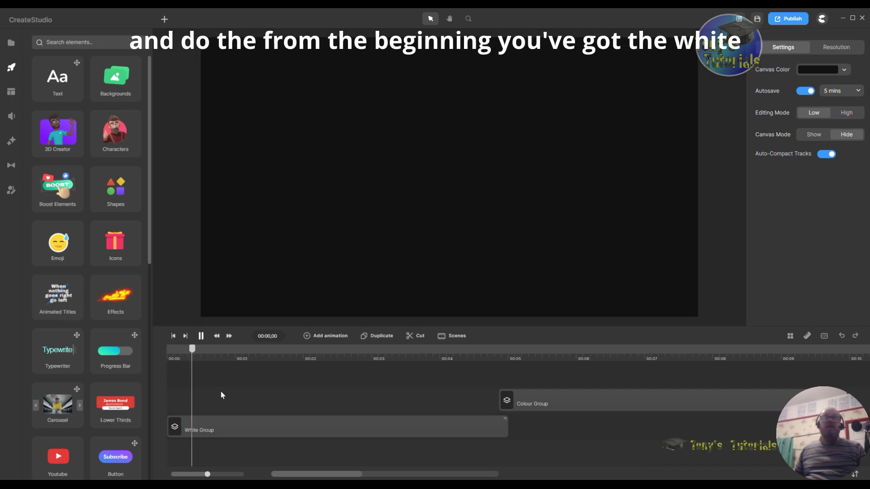
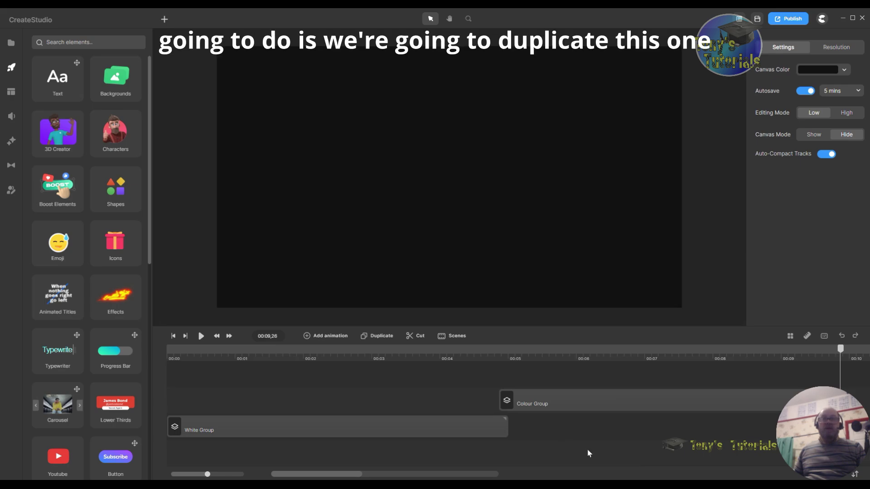
Duplicate the White Group and move the copy along the timeline to start just before the Colour Group ends
click(583, 407)
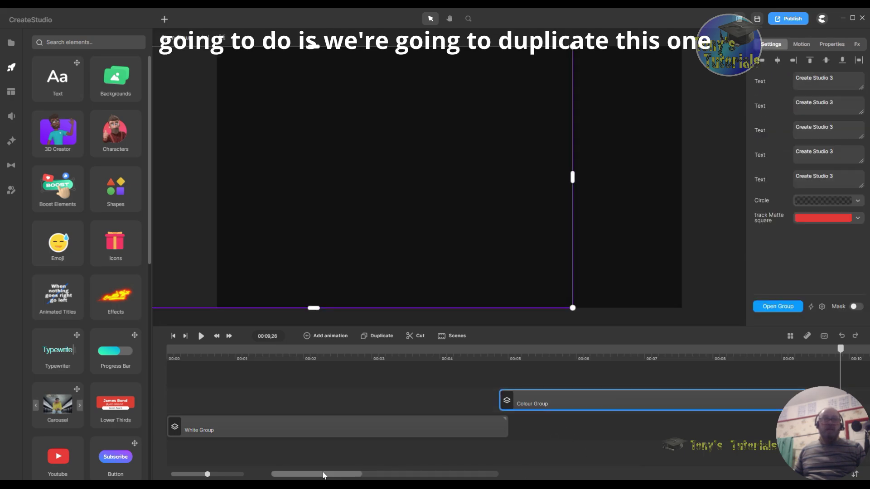
click(290, 430)
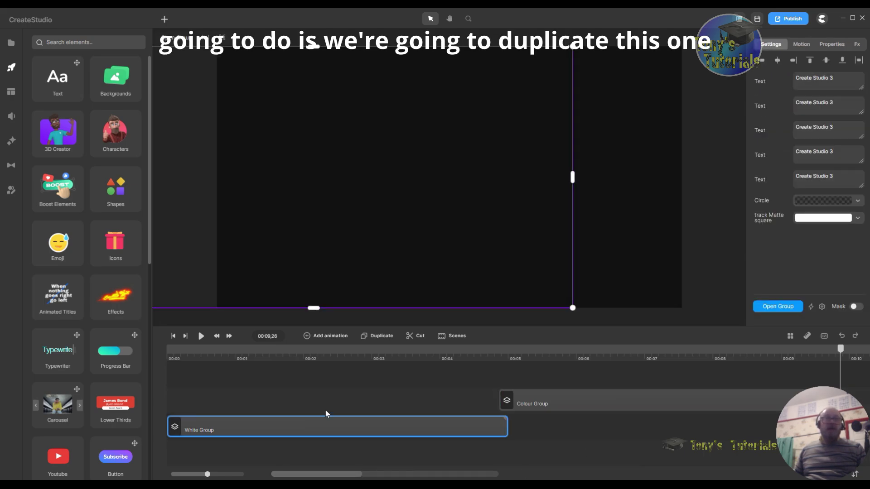
click(376, 338)
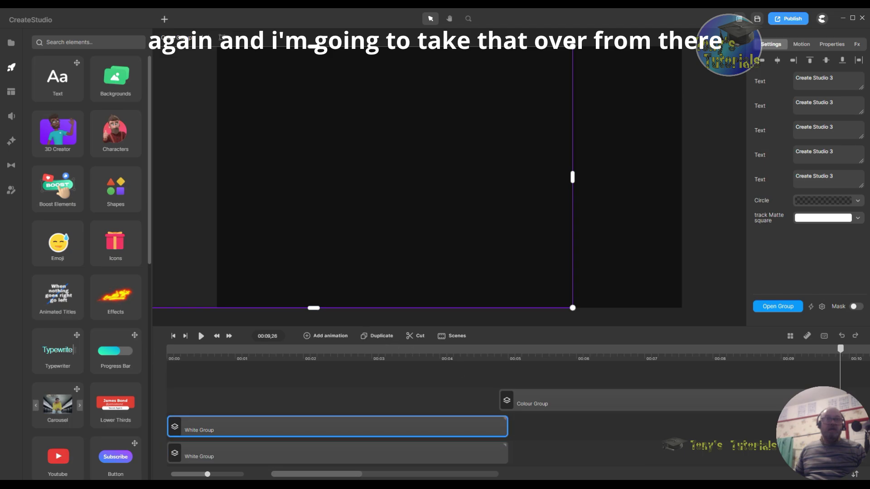
drag(358, 453, 793, 370)
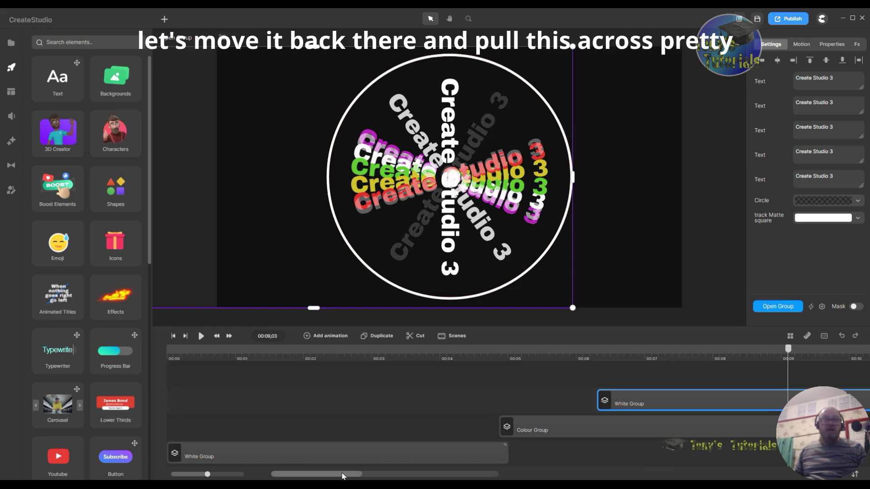
scroll(342, 476, right, 5)
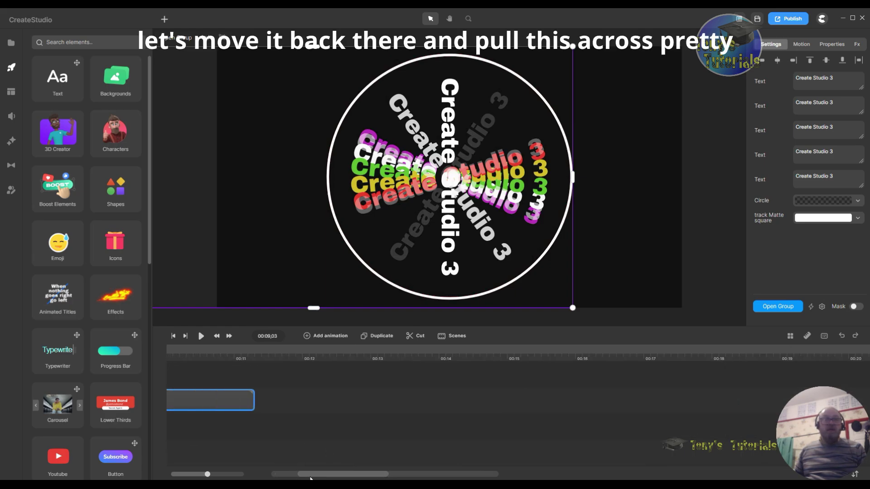
scroll(311, 479, left, 1)
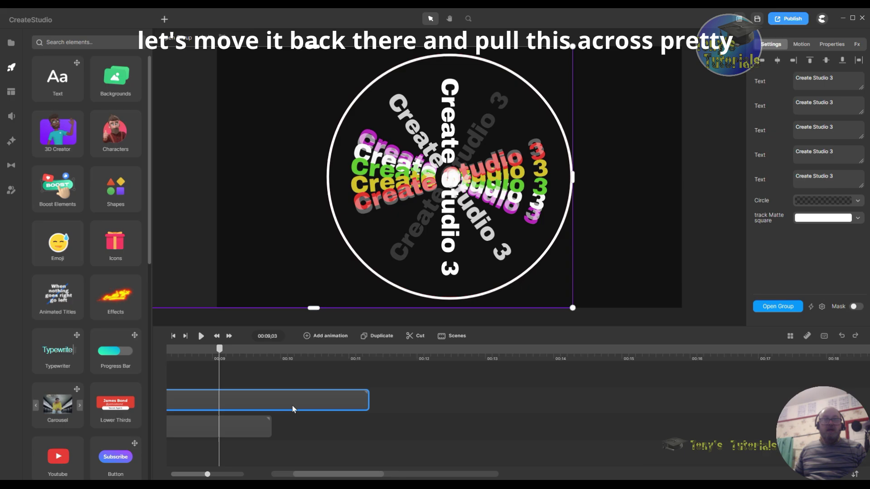
drag(327, 400, 559, 393)
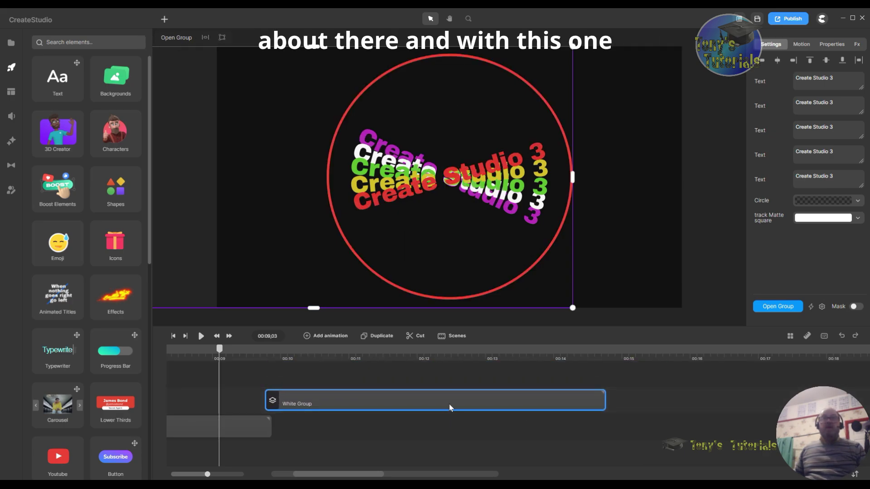
Open the duplicated White Group for editing and look through its layers down to the "Create Studio 3" texts
click(397, 354)
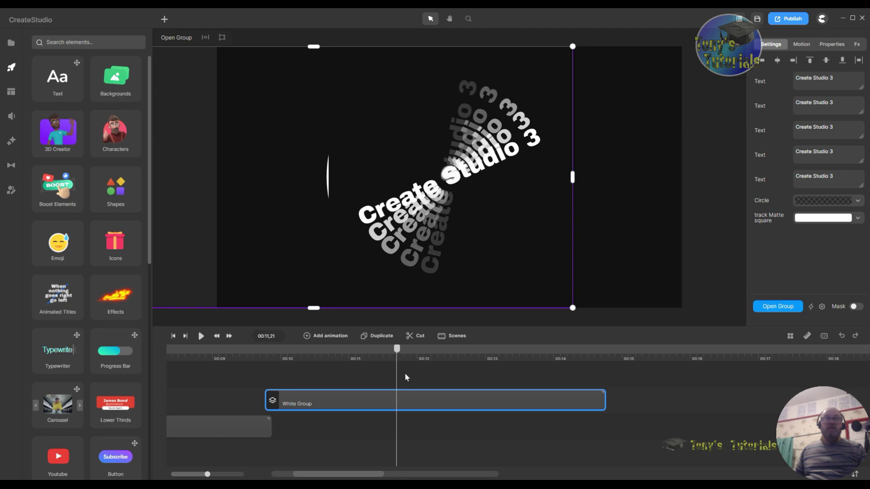
double_click(411, 398)
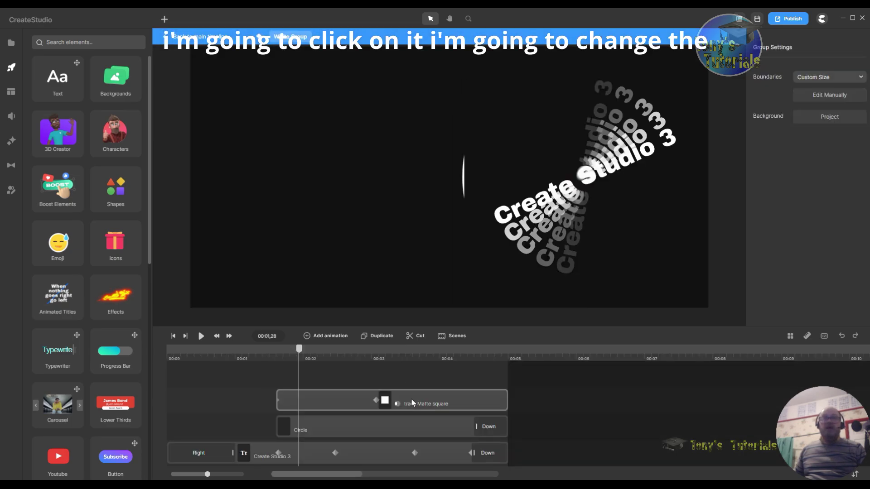
scroll(419, 448, down, 2)
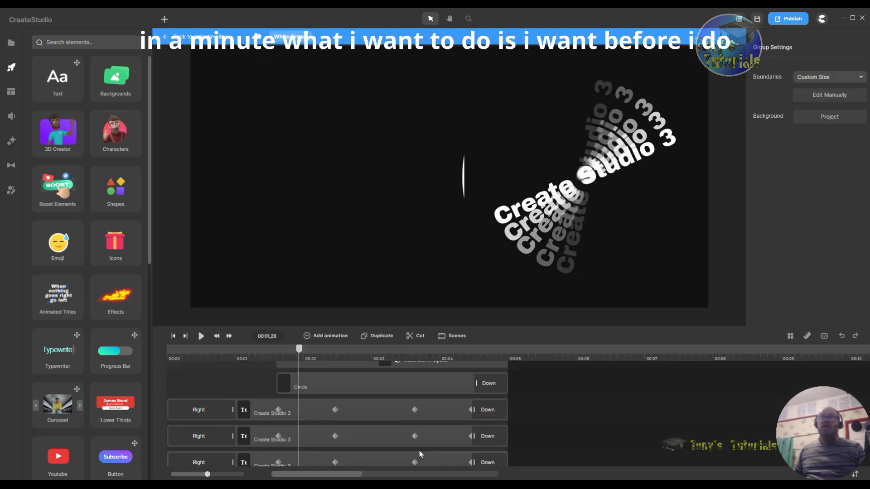
scroll(420, 451, up, 2)
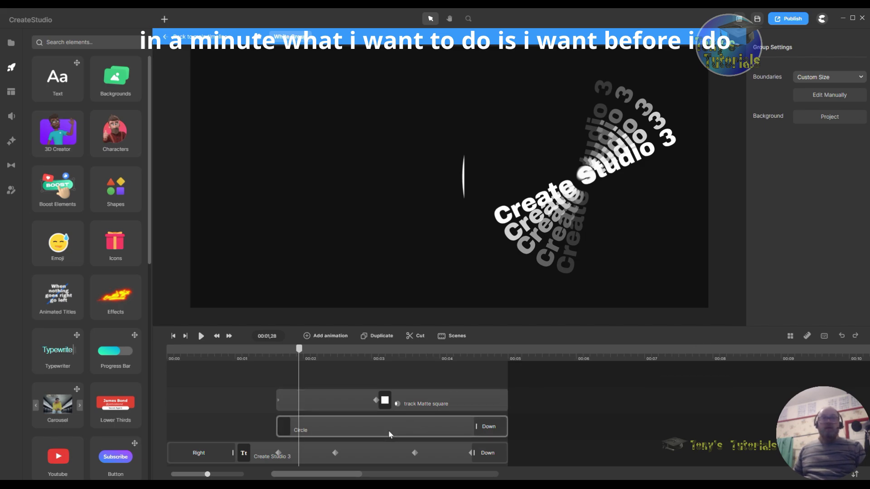
scroll(389, 434, down, 2)
scroll(544, 423, up, 2)
scroll(603, 428, down, 2)
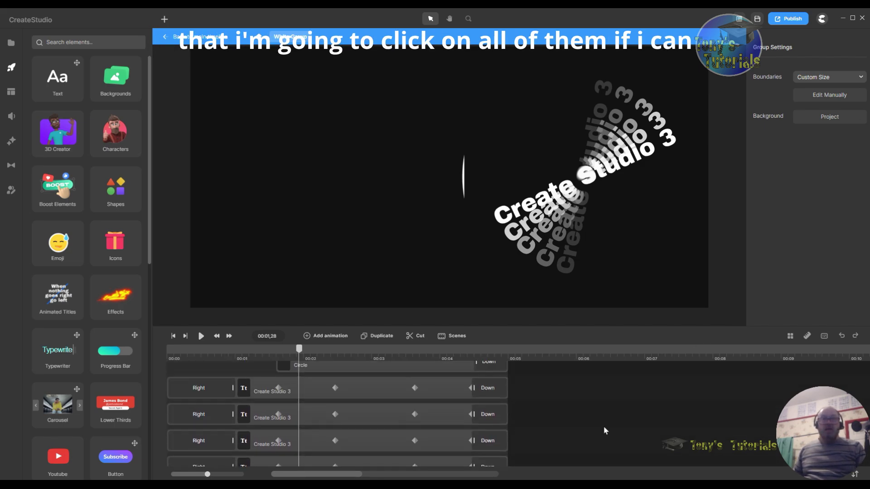
scroll(603, 426, down, 1)
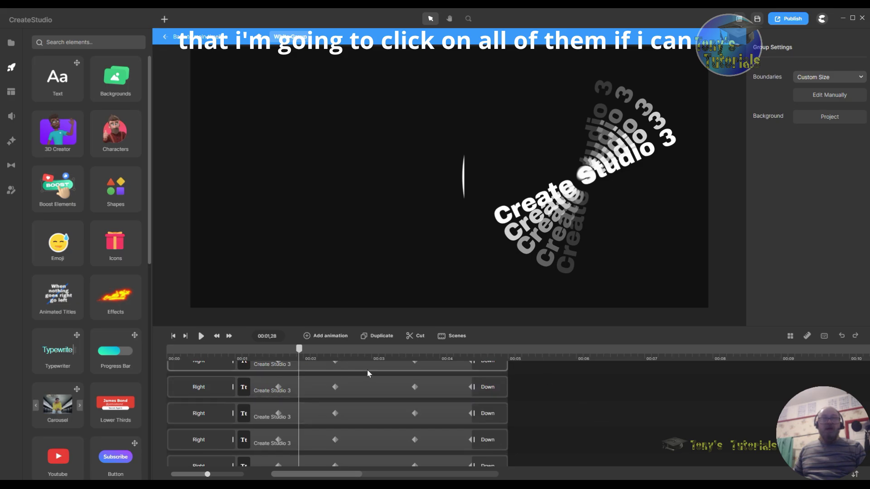
scroll(453, 399, up, 1)
Try to select all the "Create Studio 3" text layers inside the group together
click(506, 408)
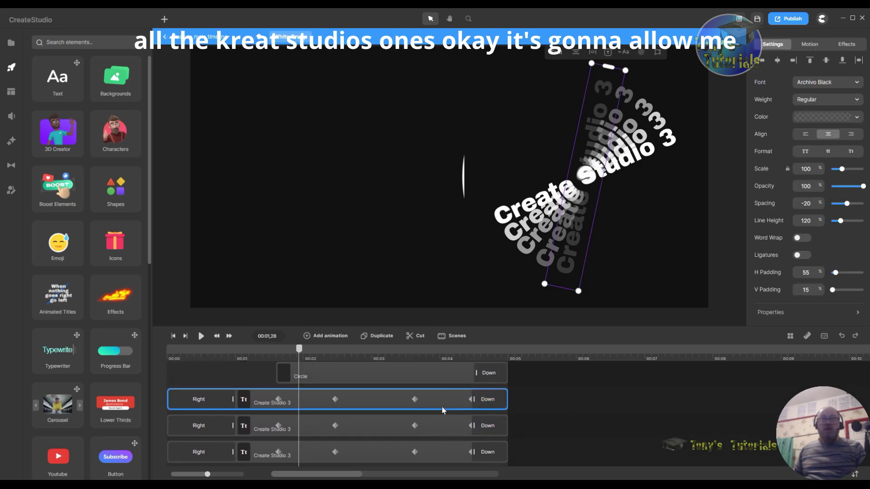
click(412, 419)
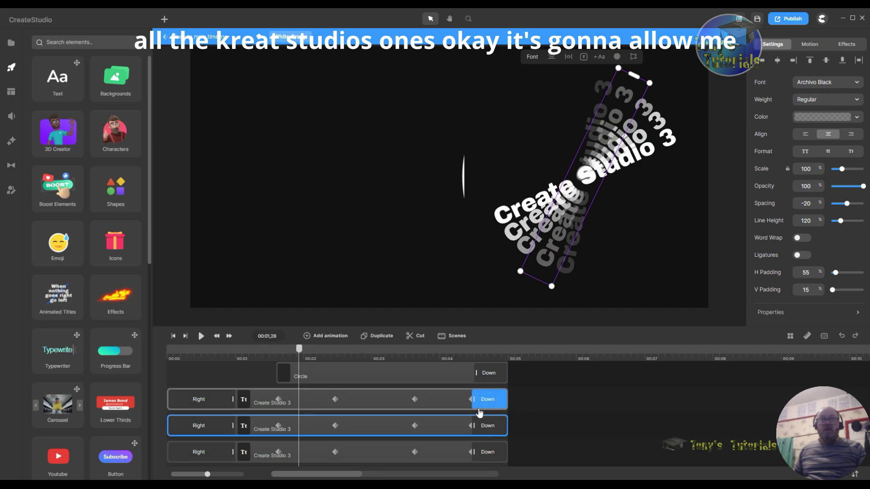
click(494, 400)
click(500, 421)
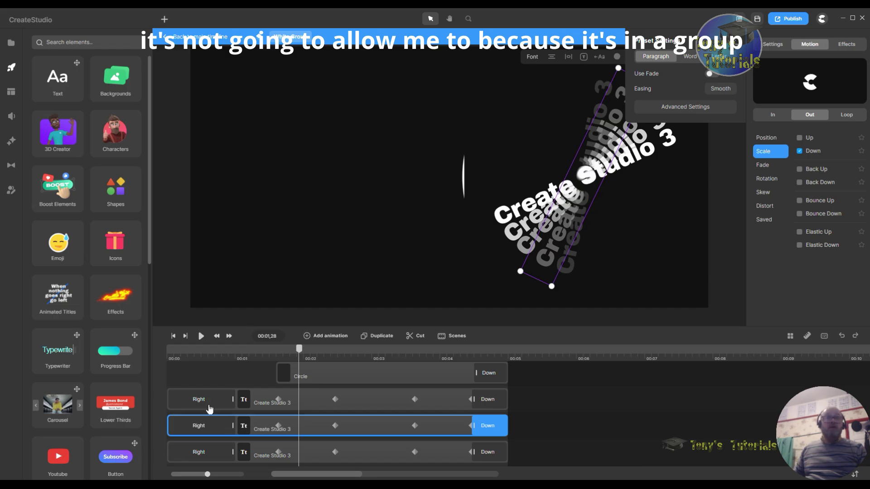
click(166, 387)
click(188, 398)
click(278, 399)
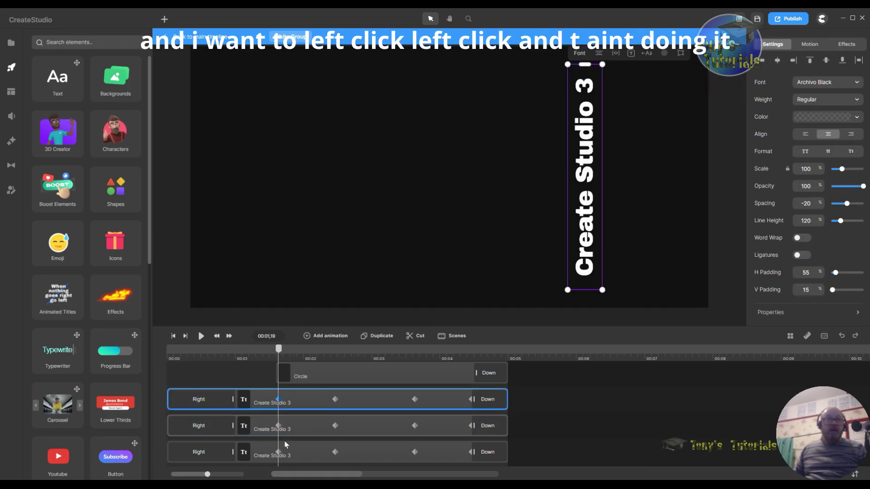
click(314, 440)
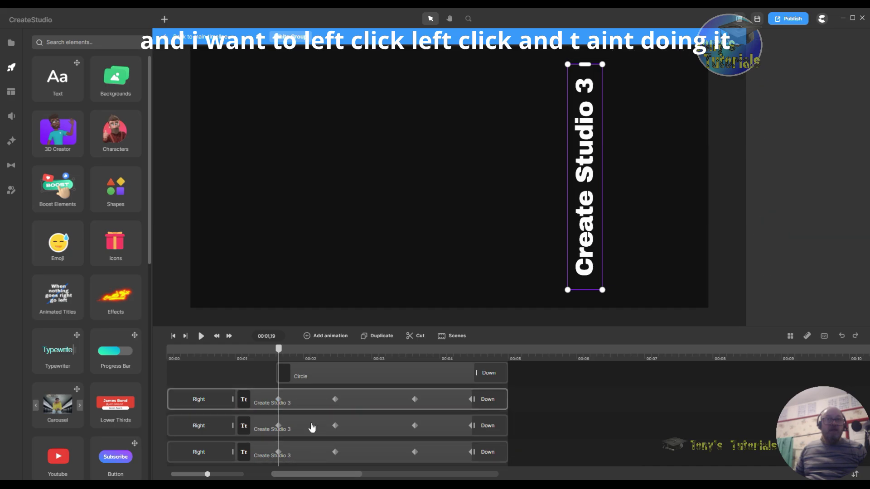
click(307, 402)
shift+click(305, 434)
click(531, 451)
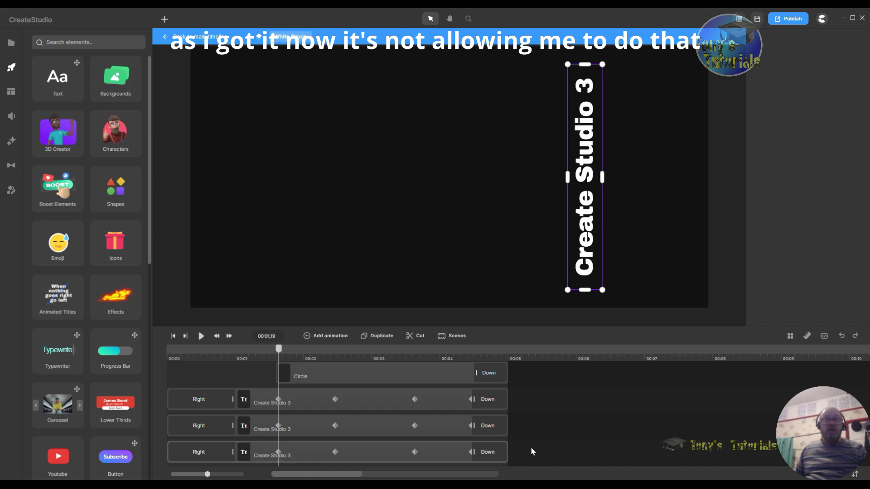
Add a 5 px white border to the first "Create Studio 3" text layer, directly below the Circle layer
scroll(542, 435, right, 5)
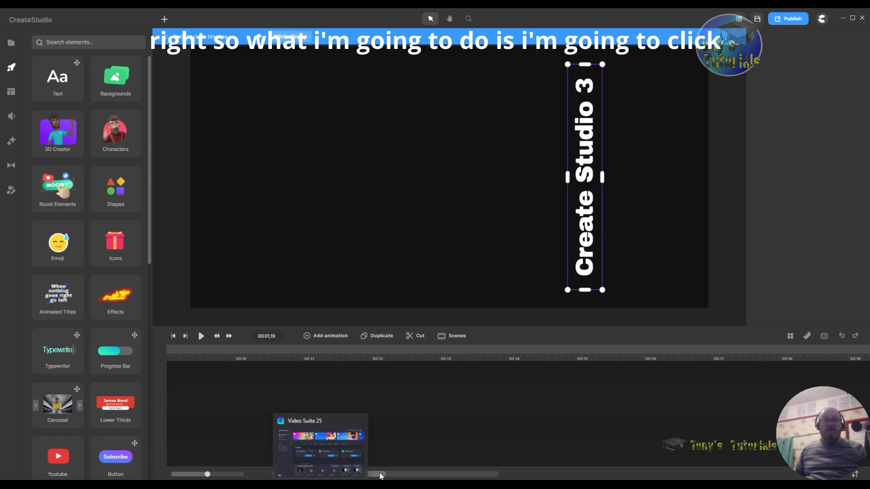
scroll(381, 476, left, 5)
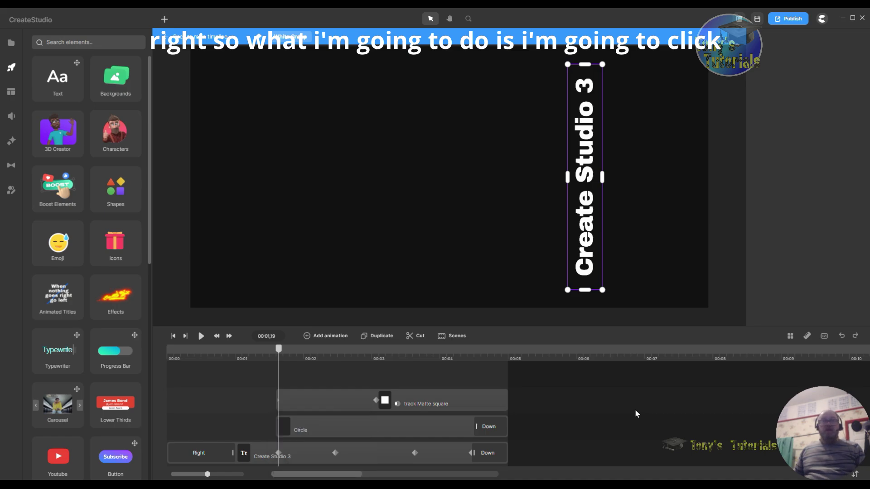
click(448, 448)
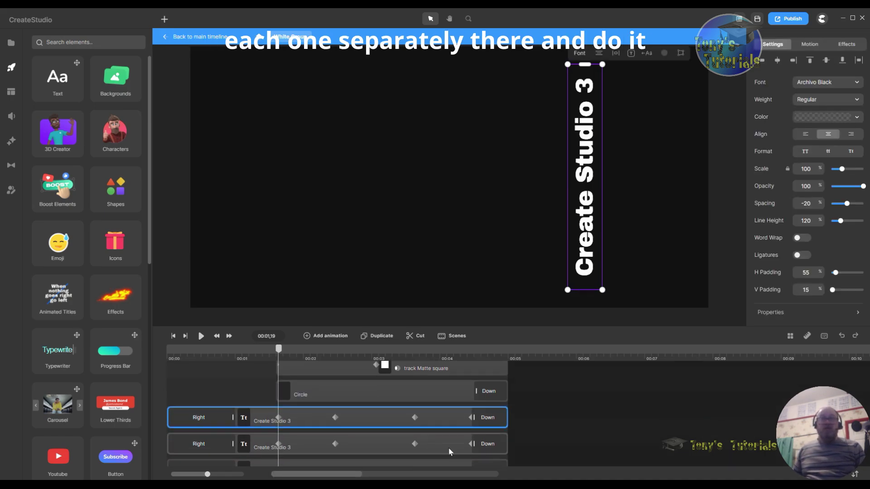
scroll(449, 449, down, 1)
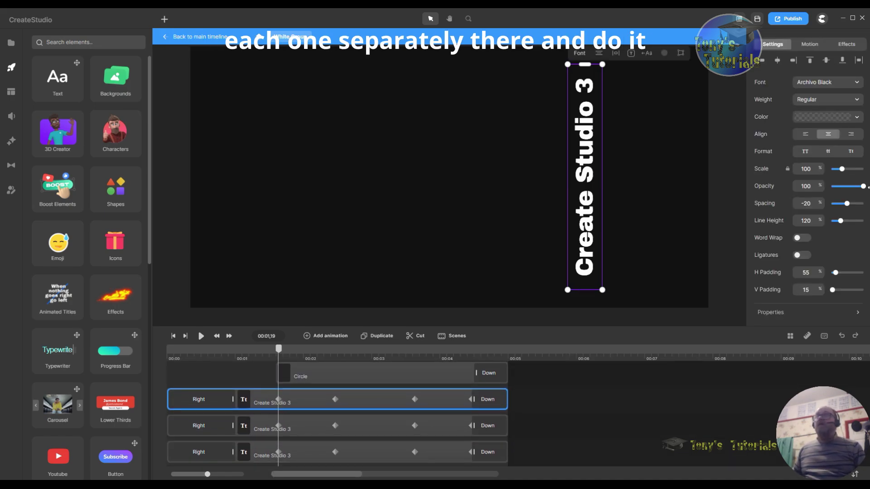
scroll(821, 199, down, 3)
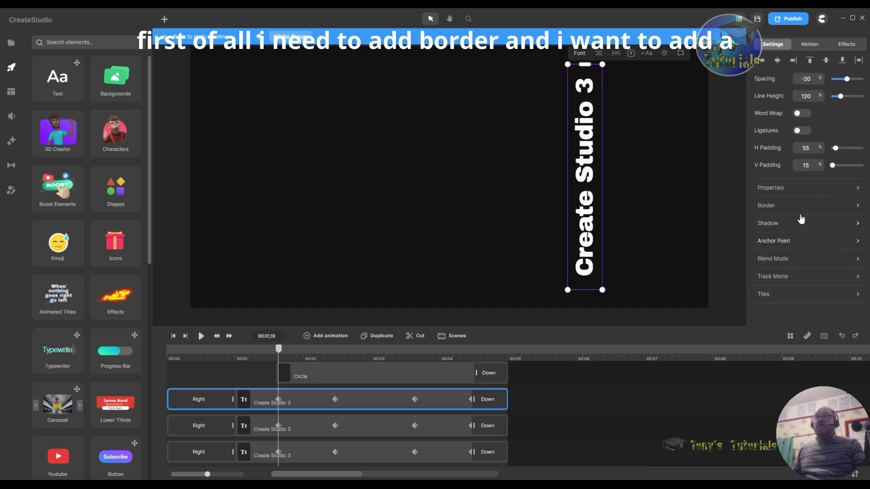
click(767, 206)
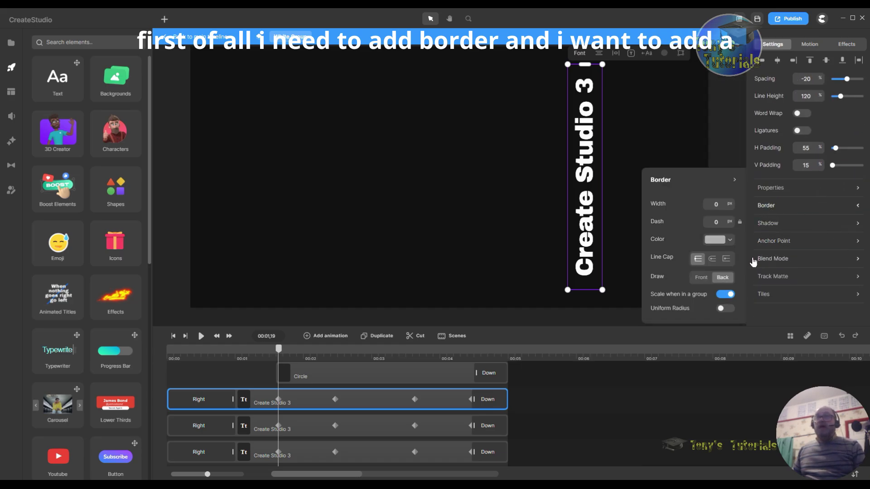
click(716, 204)
text(5)
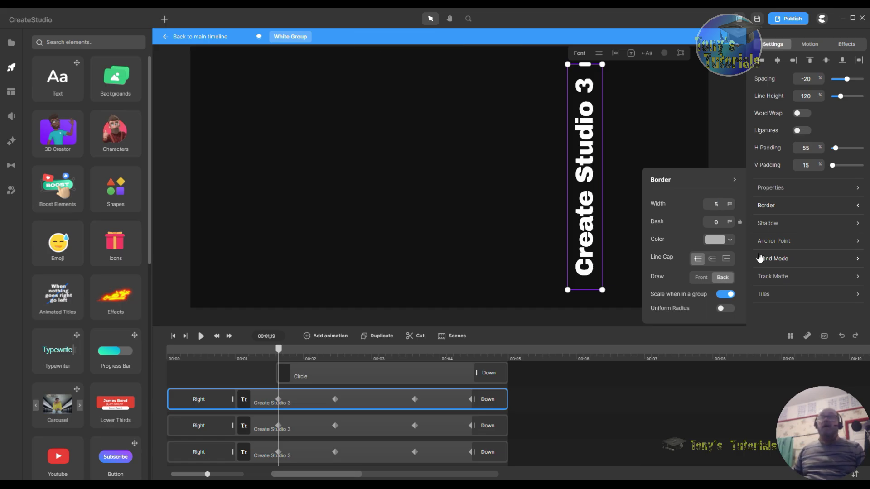
click(717, 241)
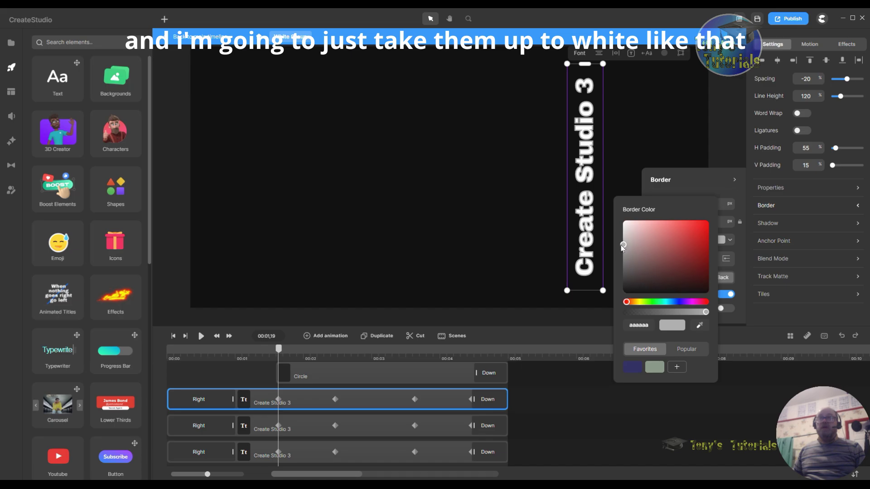
drag(624, 243, 626, 221)
click(670, 111)
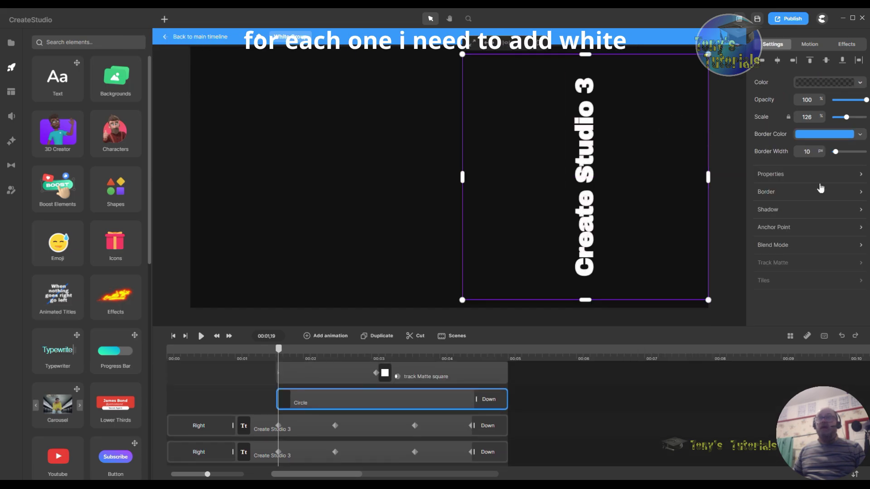
Give the second "Create Studio 3" text layer a border 5 px wide and coloured white
click(451, 454)
scroll(457, 457, down, 1)
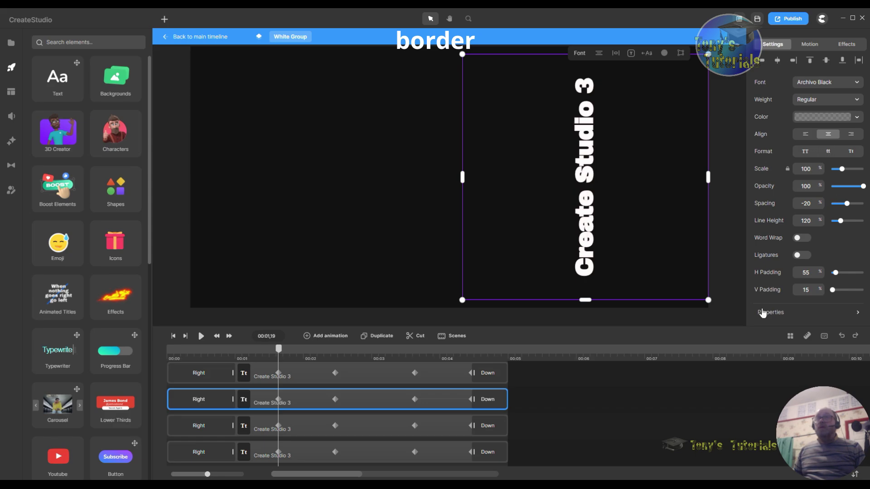
scroll(771, 288, down, 3)
click(769, 207)
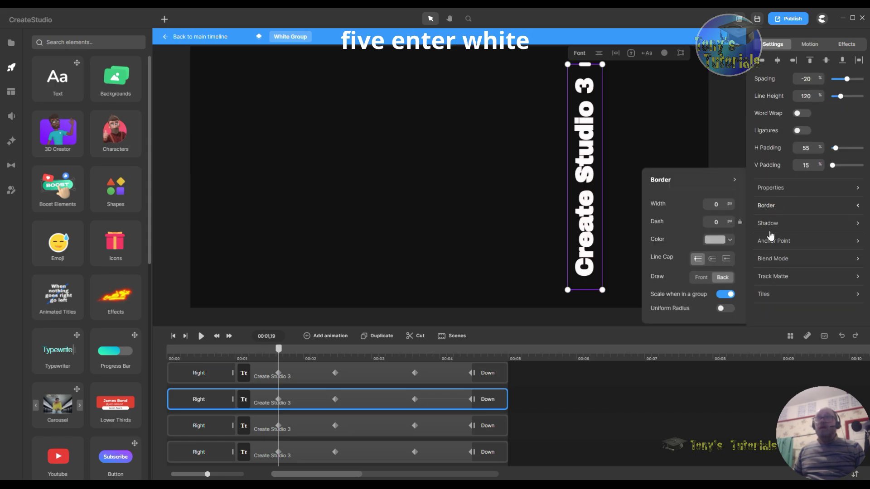
text(5)
key(Return)
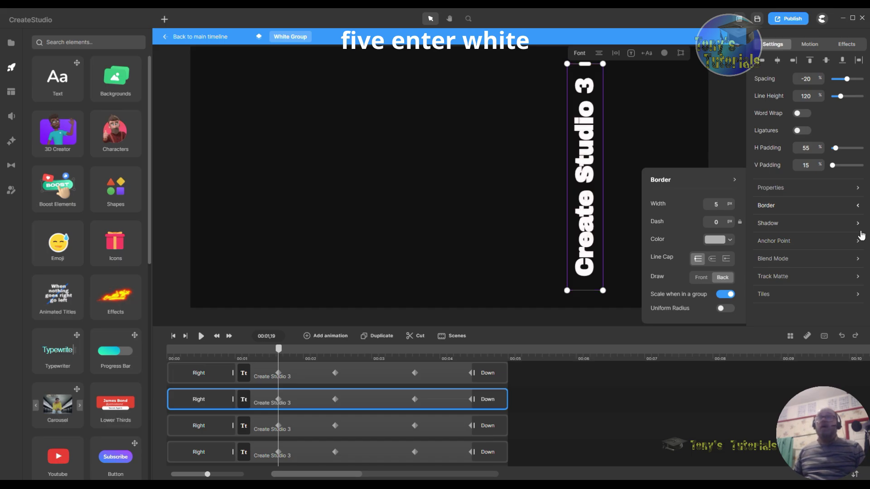
click(717, 241)
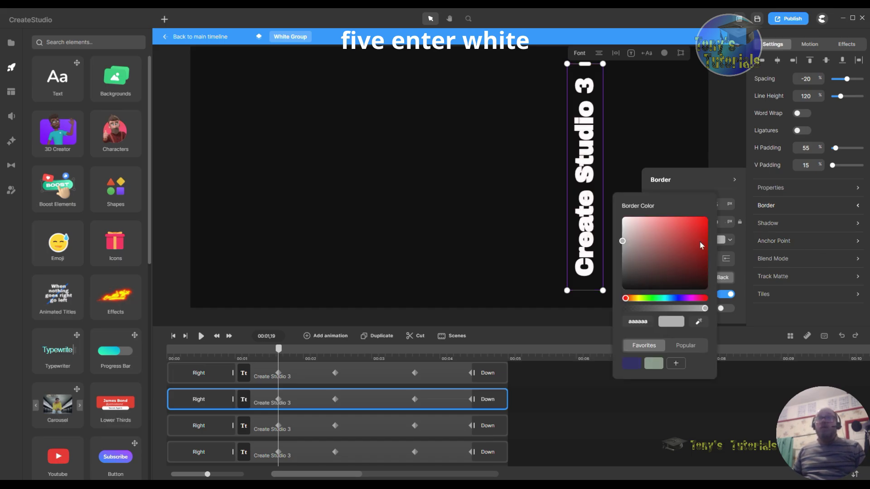
click(624, 221)
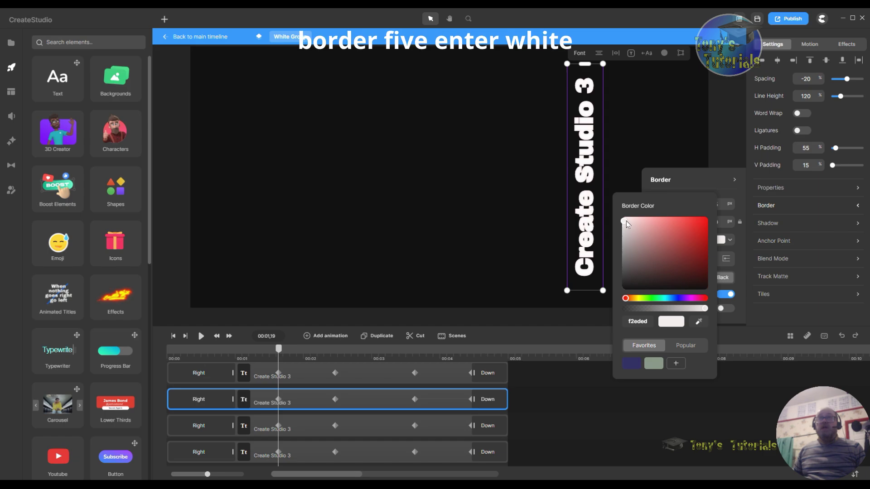
click(626, 219)
Add a 5 px border in near-white f2eded to the third "Create Studio 3" text layer
click(385, 429)
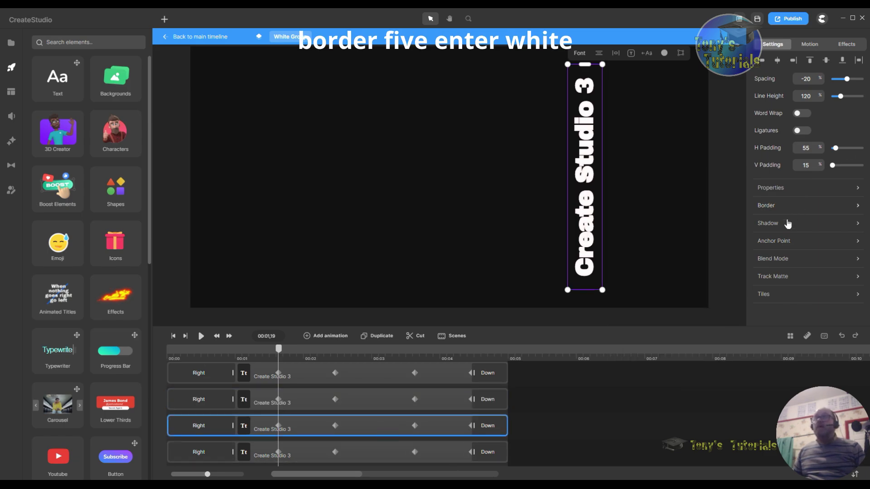
click(771, 213)
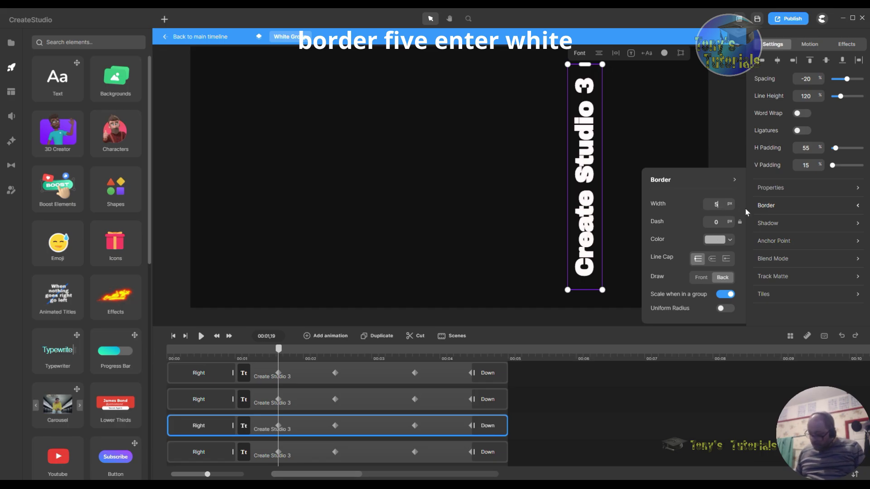
text(5)
key(Return)
click(724, 241)
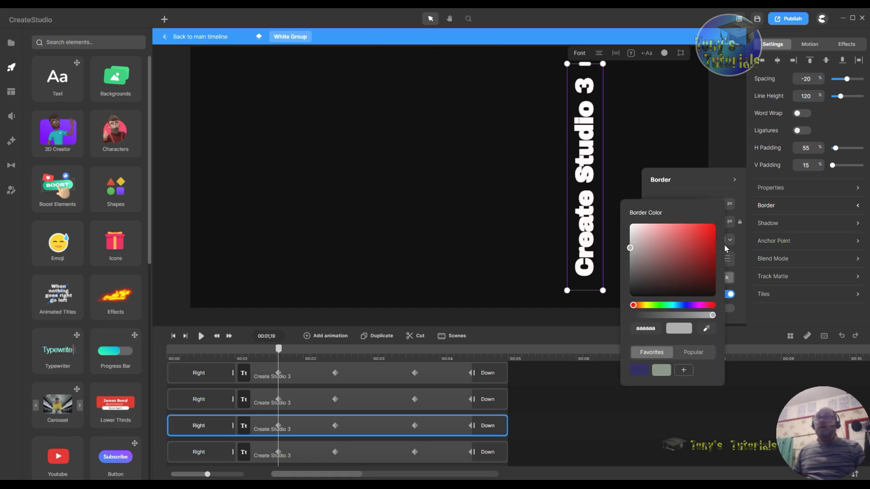
click(632, 228)
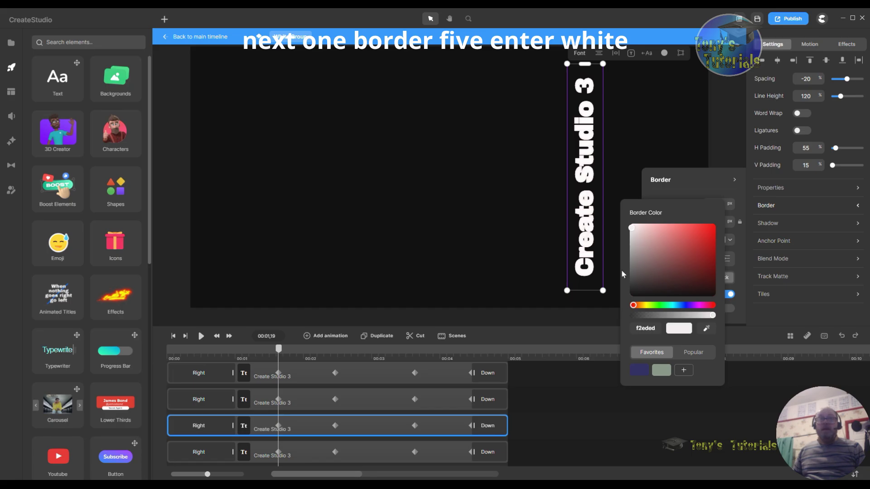
Set the fourth "Create Studio 3" text layer's border to 5 px wide with the near-white colour f4efef
click(316, 456)
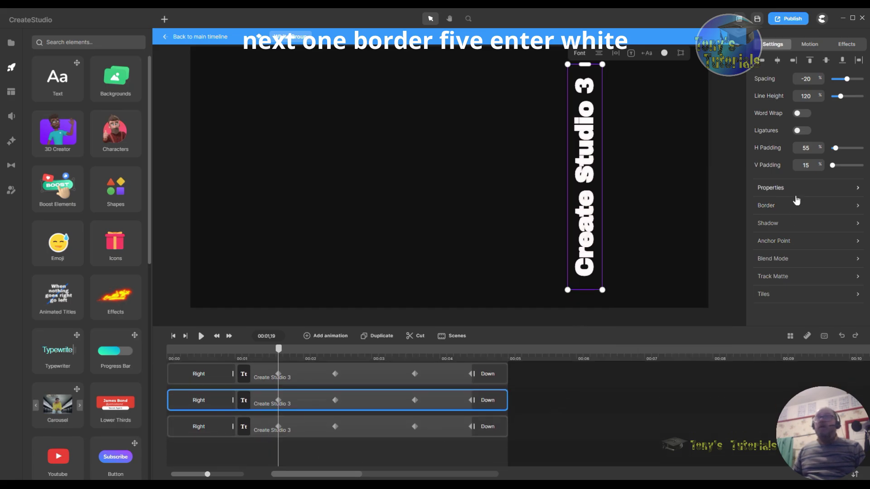
click(771, 207)
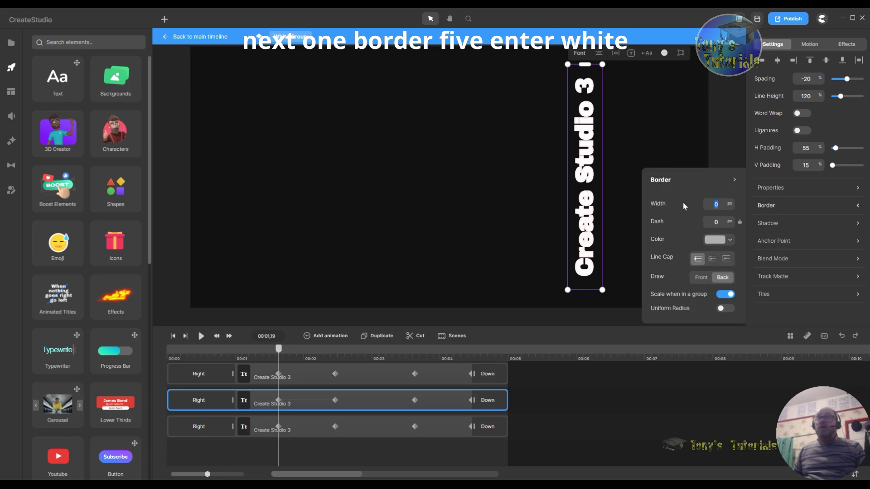
text(5)
key(Return)
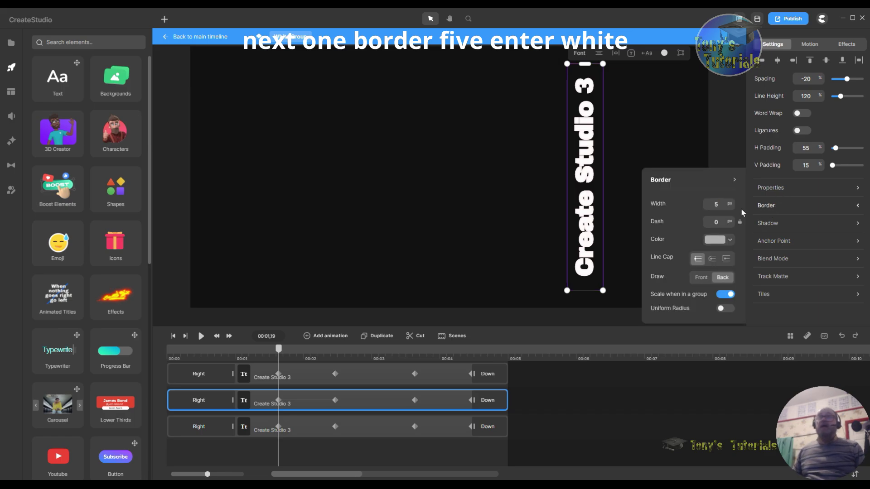
click(711, 244)
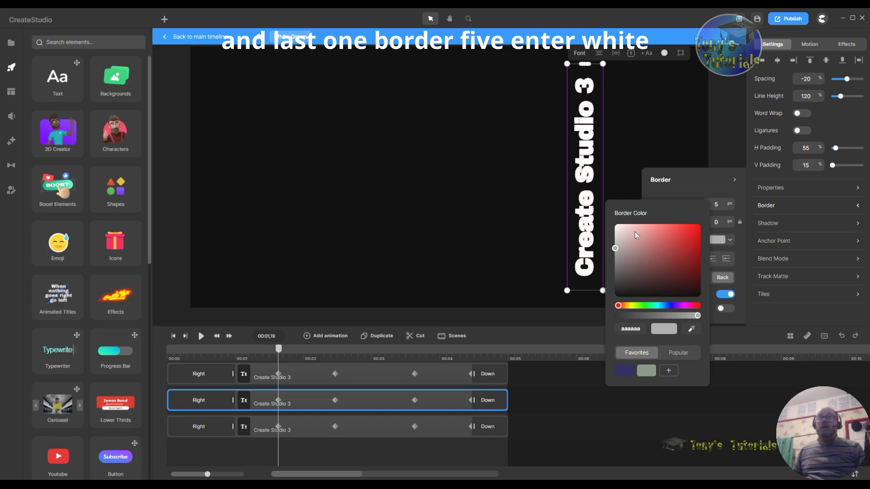
click(619, 228)
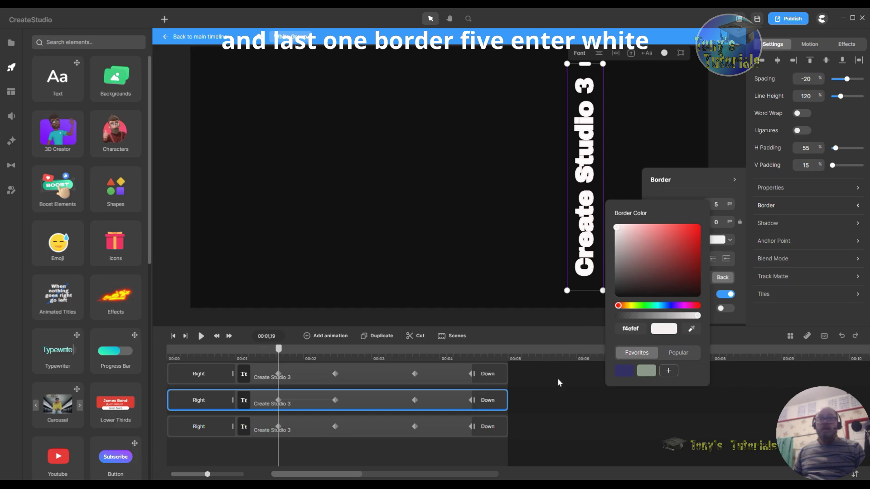
Give the fifth and last "Create Studio 3" text layer a 5 px border in the near-white colour fffcfc
click(578, 420)
click(324, 433)
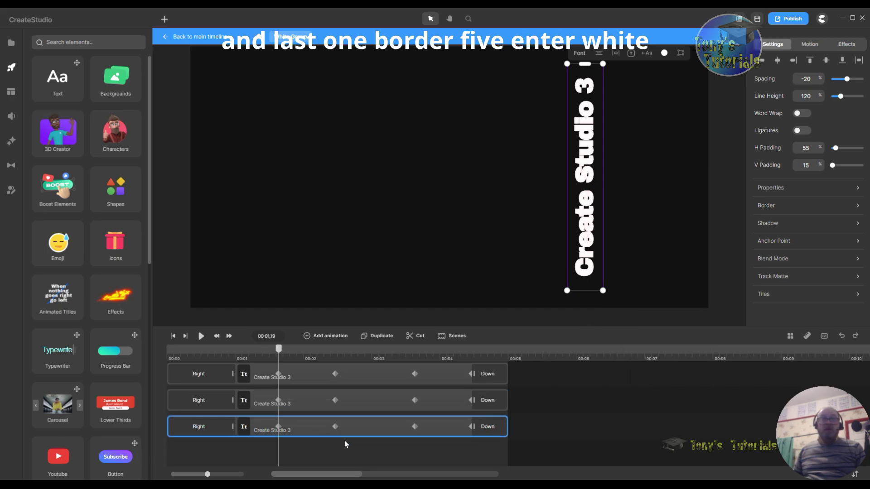
click(776, 207)
text(5)
key(Return)
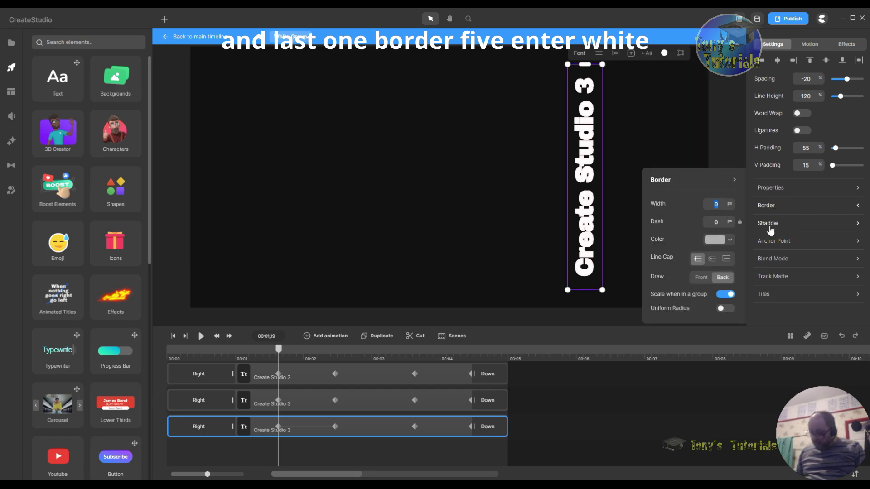
click(719, 243)
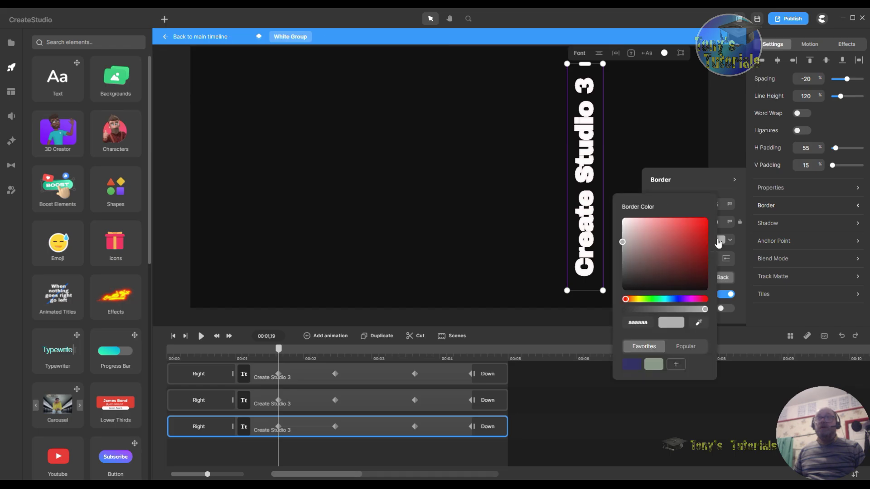
click(623, 220)
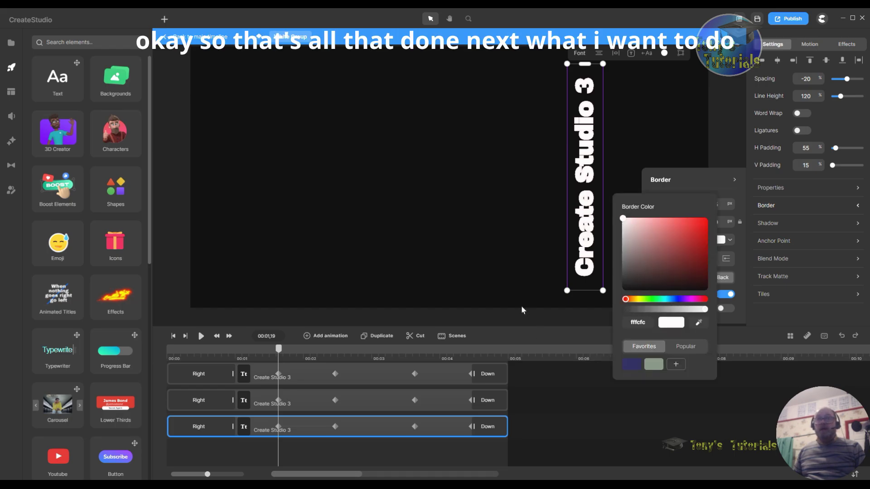
click(501, 284)
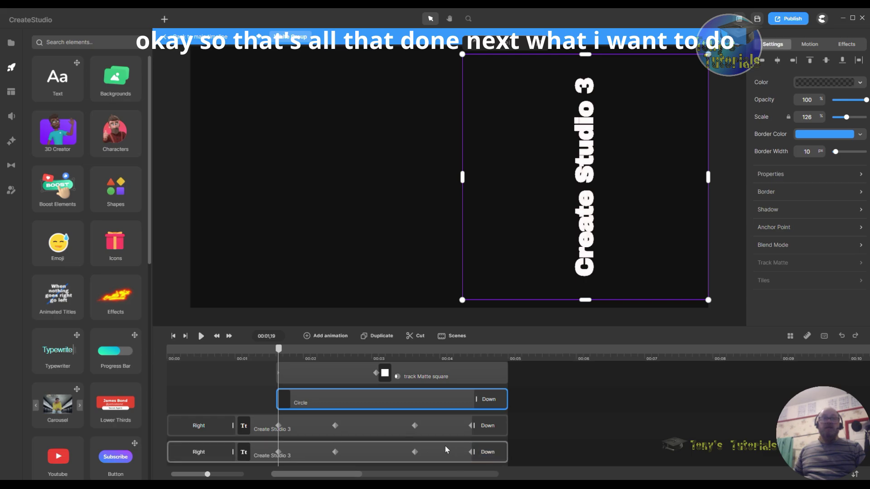
Make the fill colour of the first "Create Studio 3" text layer, directly below the Circle layer, fully transparent
click(447, 433)
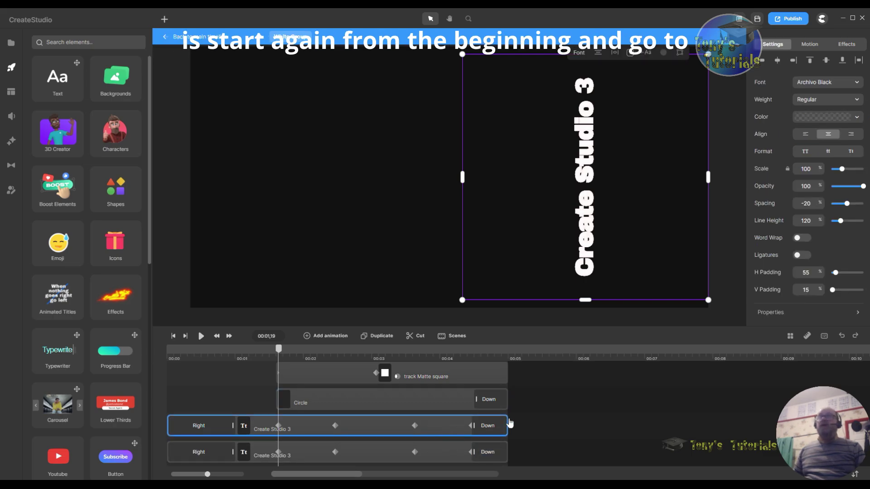
click(823, 118)
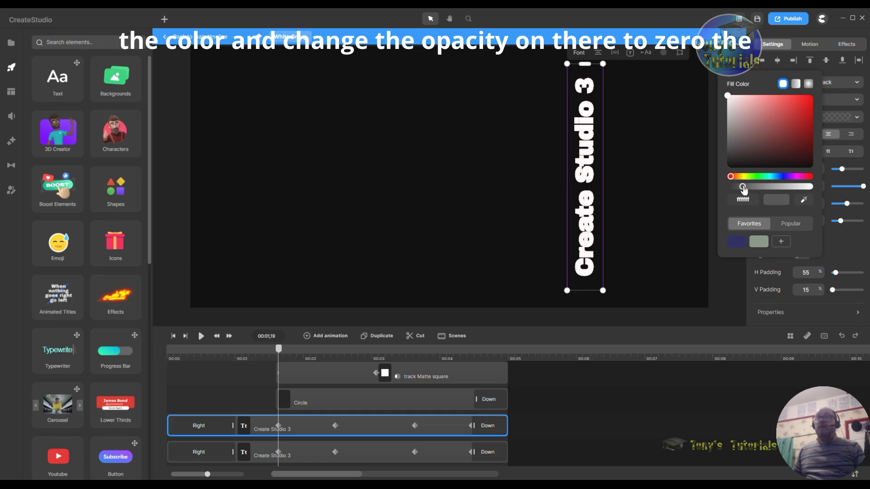
drag(743, 189, 718, 183)
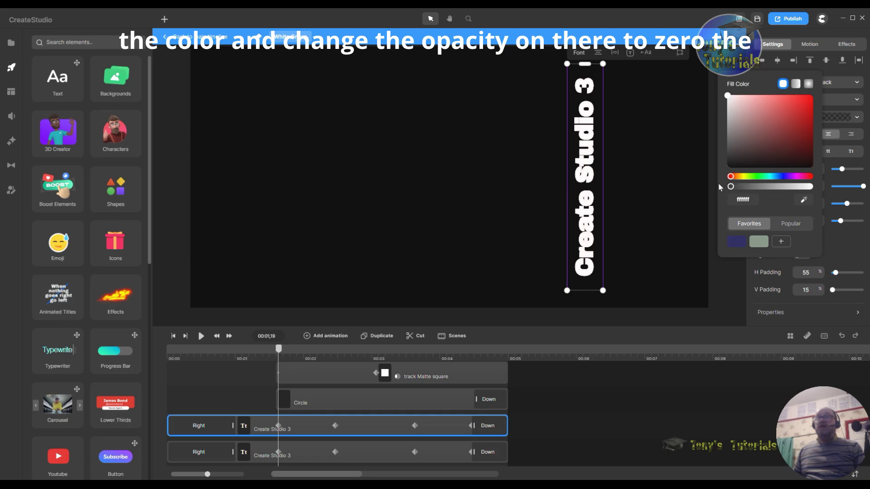
Reduce the fill colour opacity of the second "Create Studio 3" text layer to zero
click(439, 452)
scroll(438, 452, down, 2)
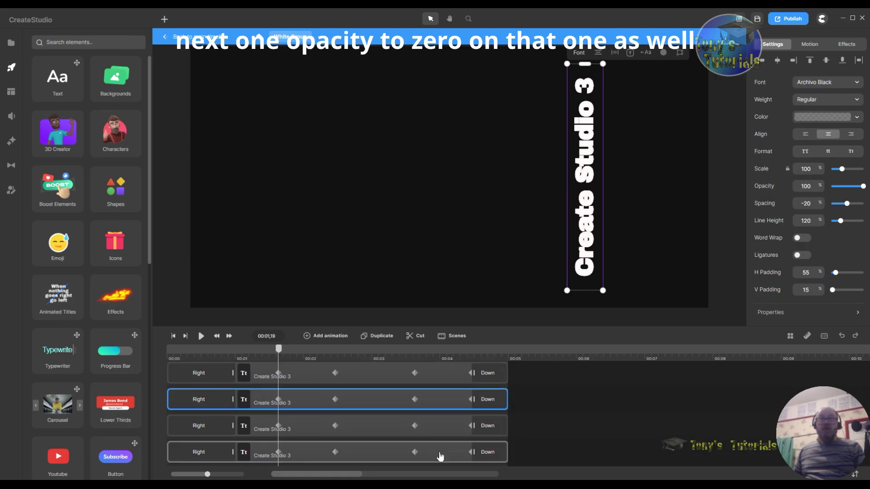
click(842, 121)
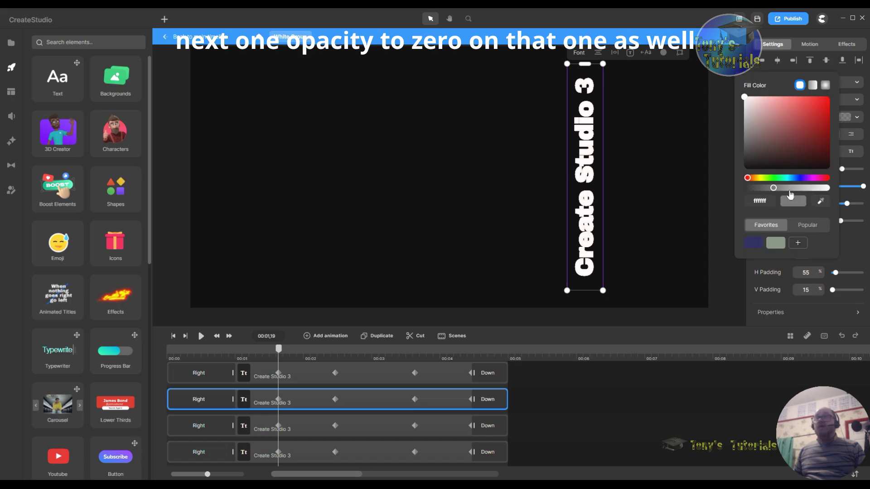
drag(773, 188, 727, 195)
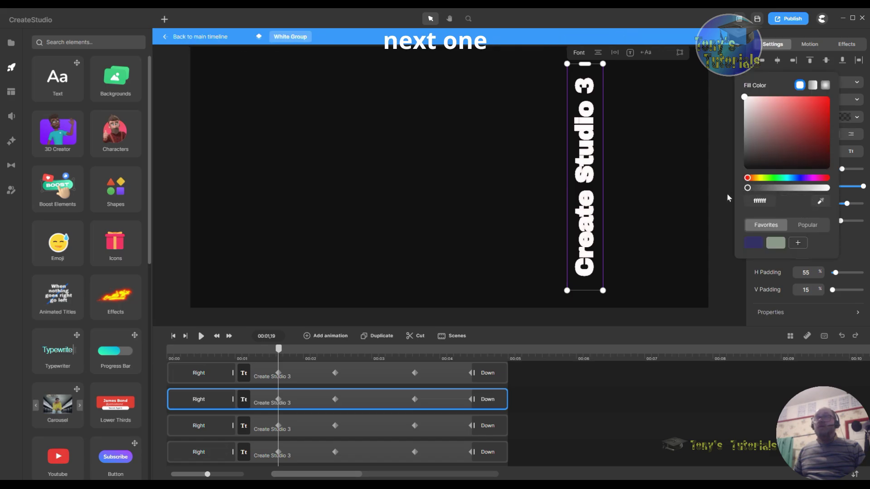
Reduce the fill colour opacity of the third "Create Studio 3" text layer to zero
click(454, 434)
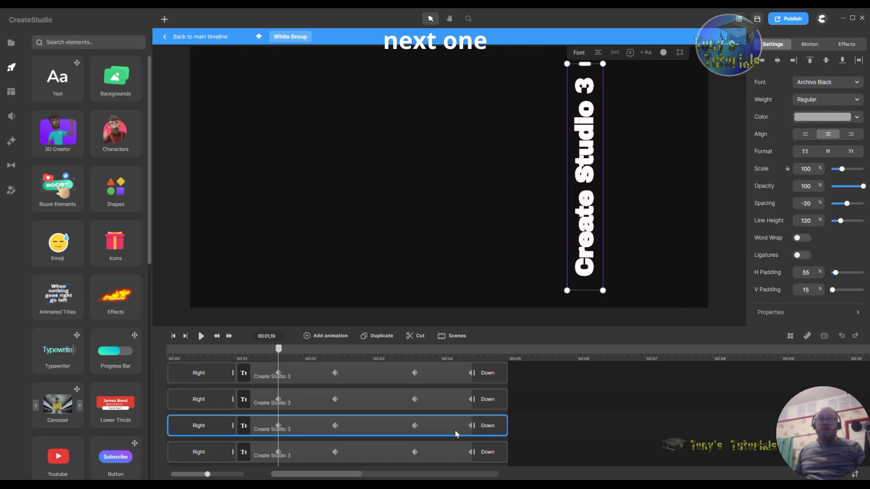
click(858, 118)
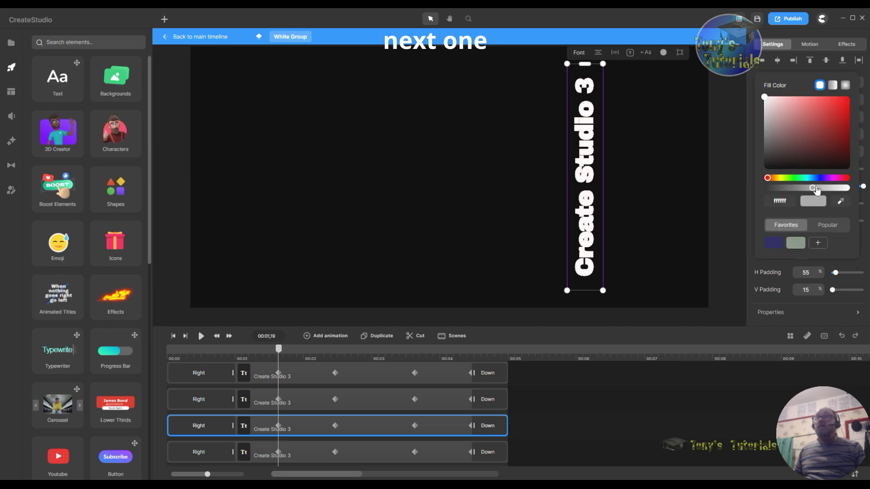
drag(814, 188, 734, 191)
Make the fill colour of the fourth "Create Studio 3" text layer fully transparent
scroll(449, 456, down, 1)
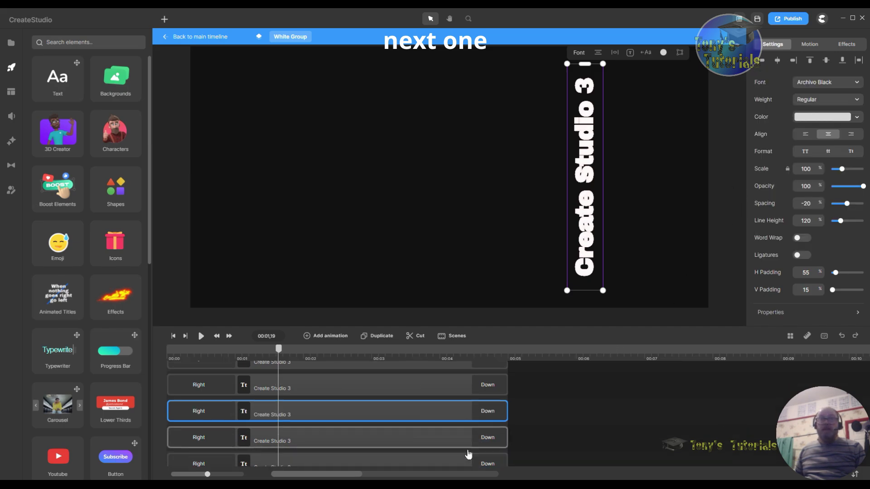
click(837, 119)
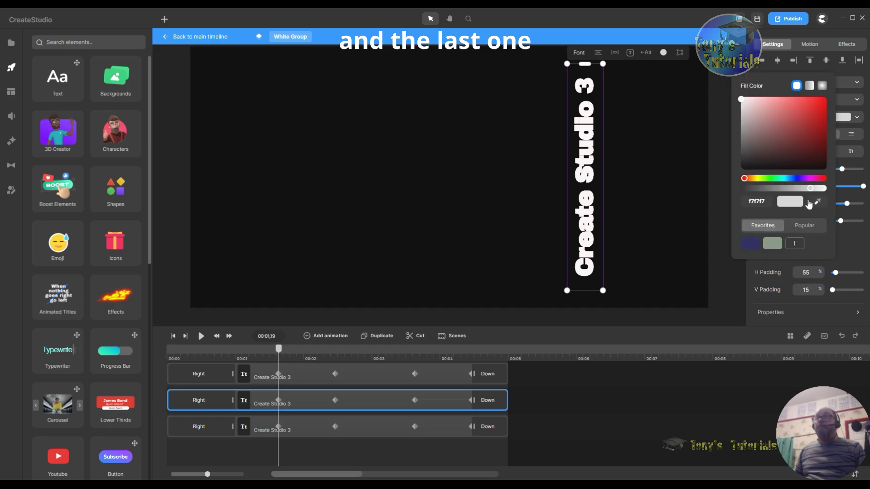
drag(810, 189, 730, 193)
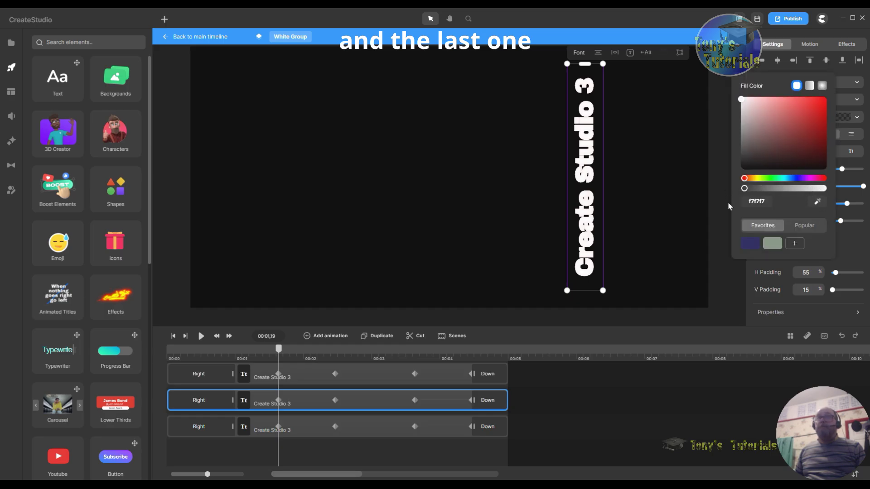
Make the fill of the fifth "Create Studio 3" text layer fully transparent, leaving only its border outline
click(446, 426)
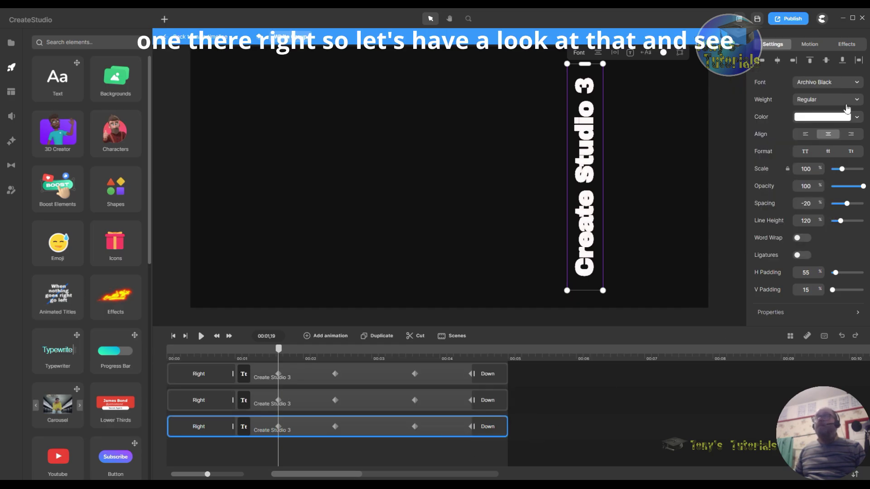
click(839, 121)
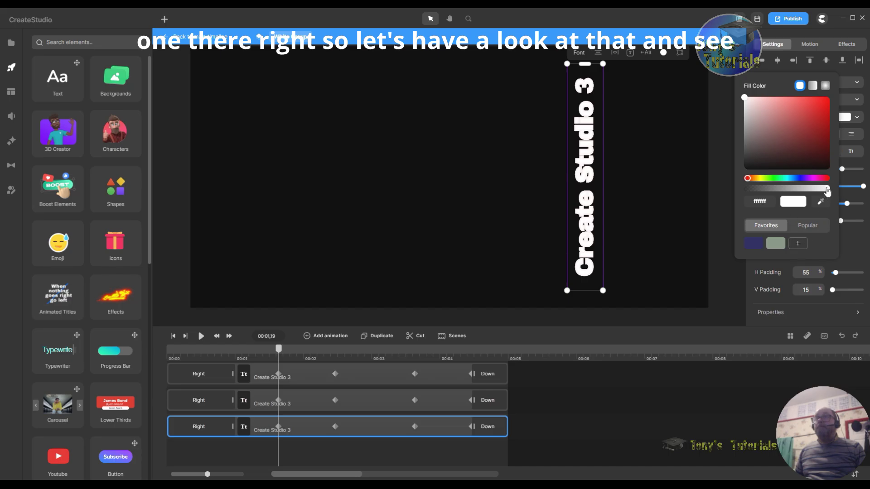
drag(802, 194, 733, 192)
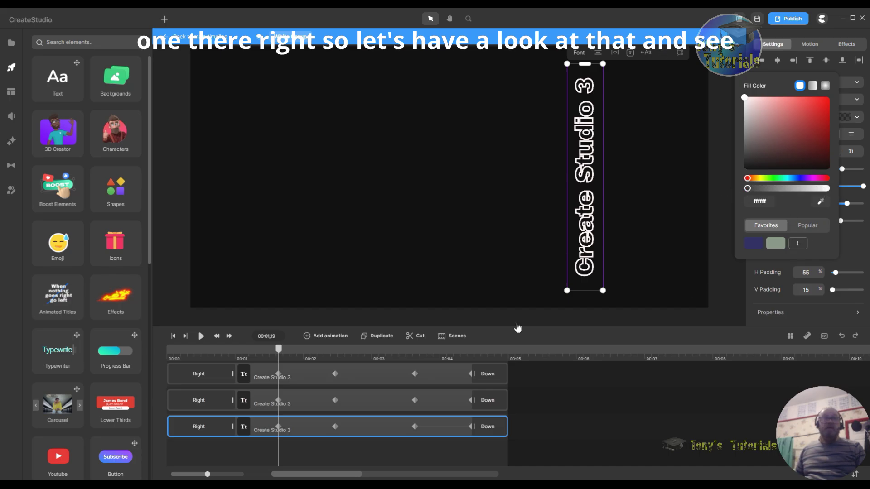
Play the White Group animation from its beginning to check the outlined text, and return to the main timeline
click(173, 336)
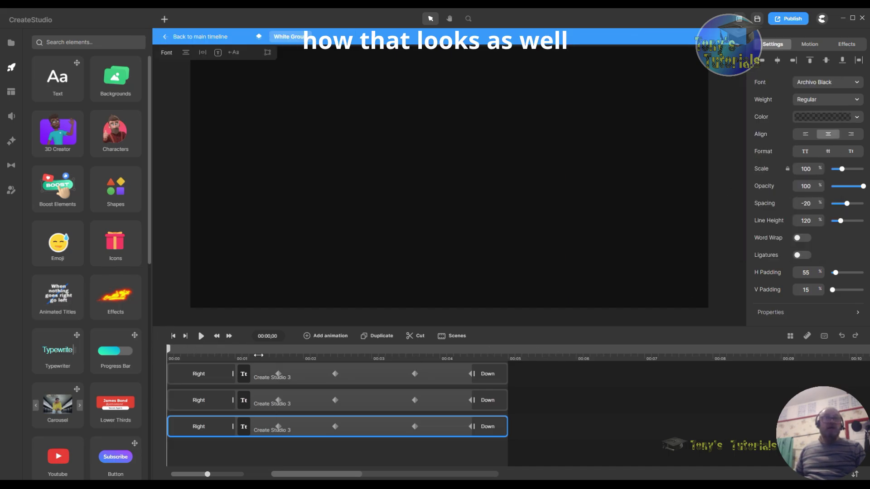
click(201, 336)
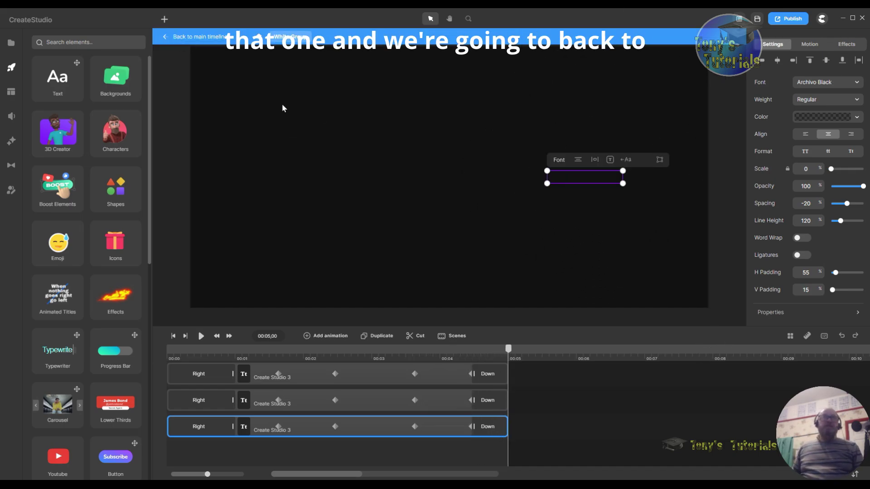
click(199, 40)
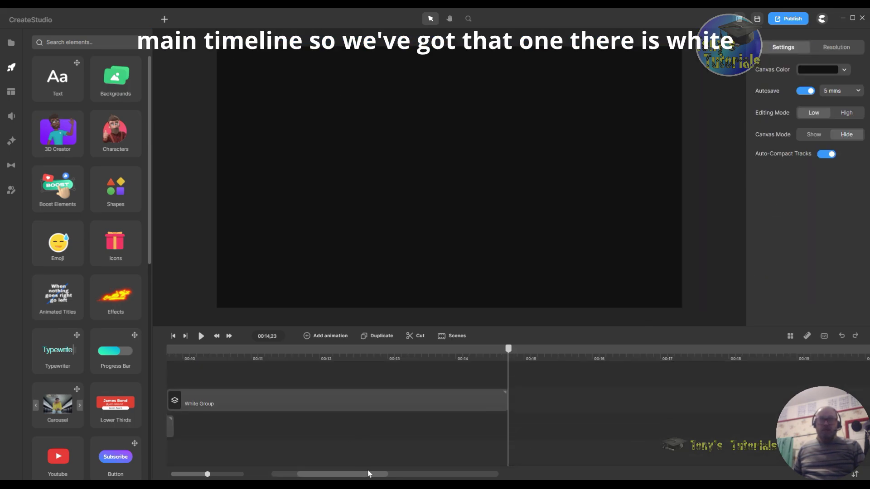
Open the name of the White Group that follows the Colour Group for editing, with the cursor between "White" and "Group"
scroll(367, 474, left, 5)
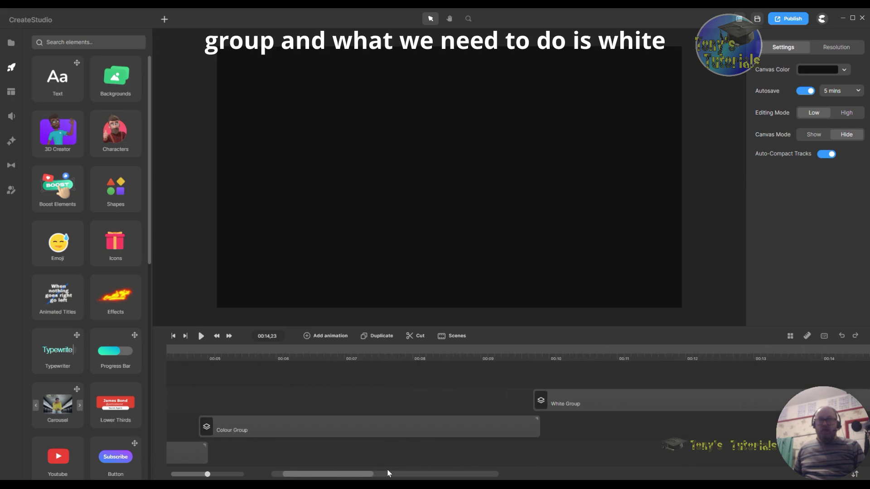
click(567, 408)
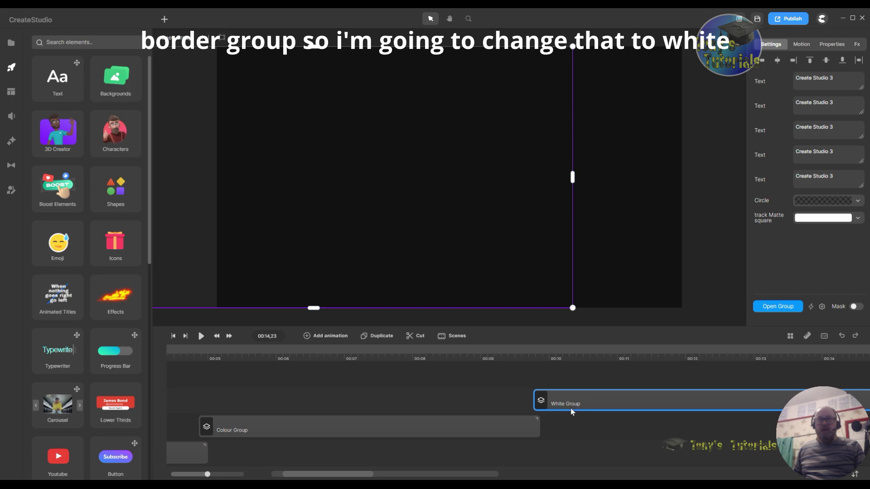
right_click(576, 403)
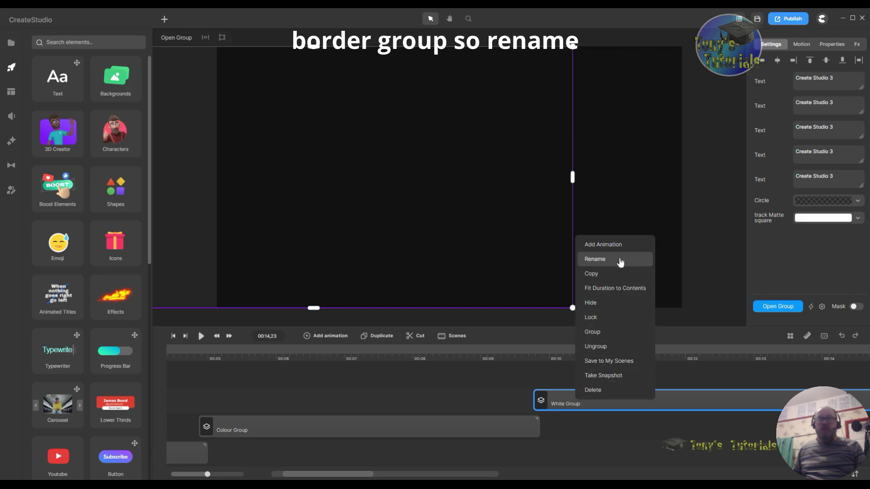
click(595, 259)
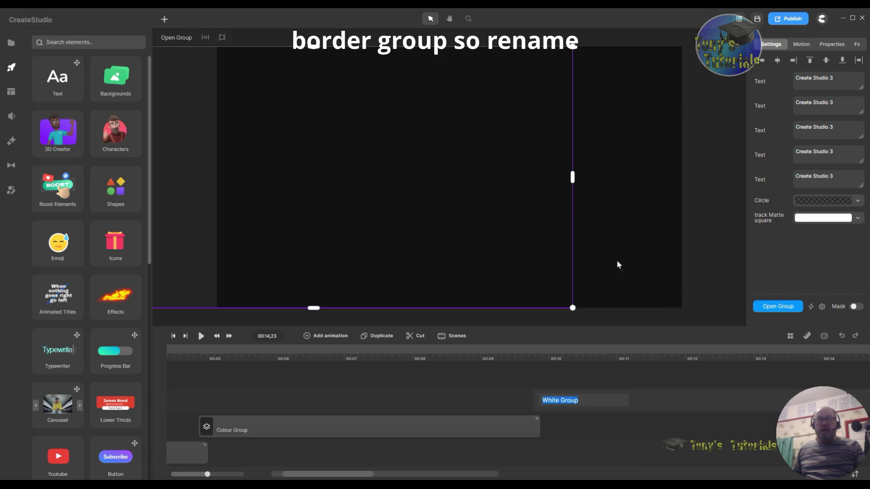
click(560, 400)
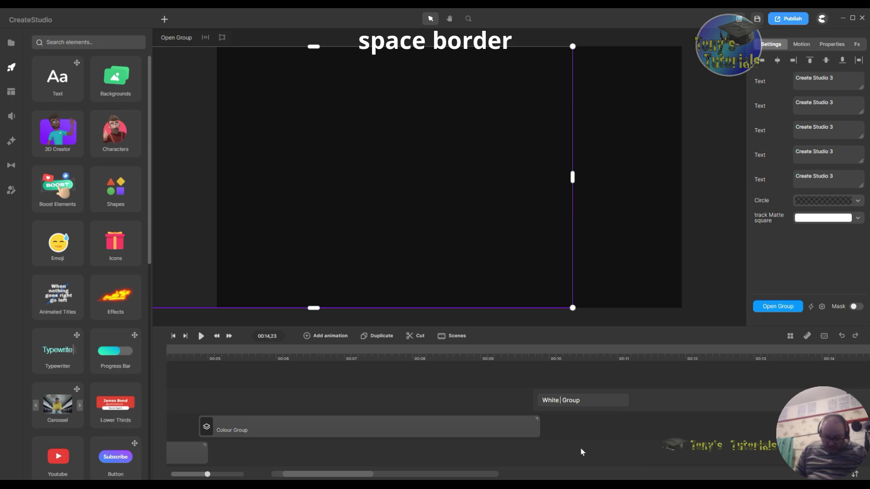
Complete the group's new name as "White Border Group" on the timeline
text(Border)
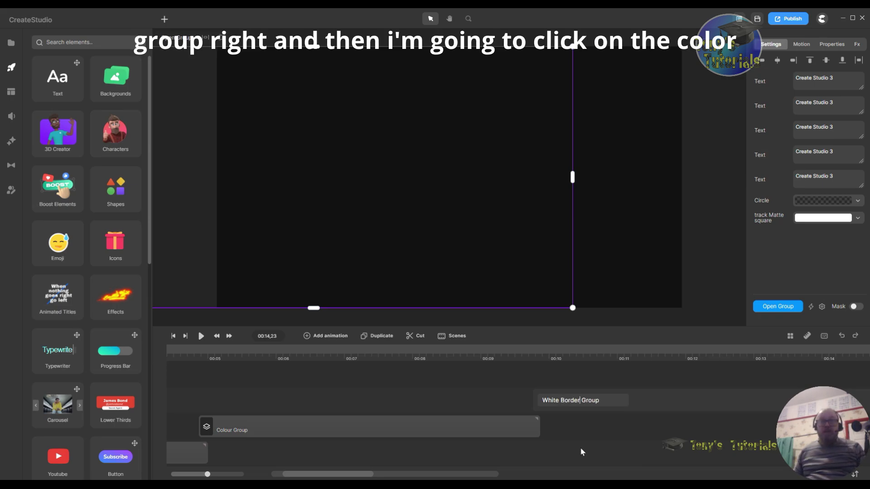
click(652, 427)
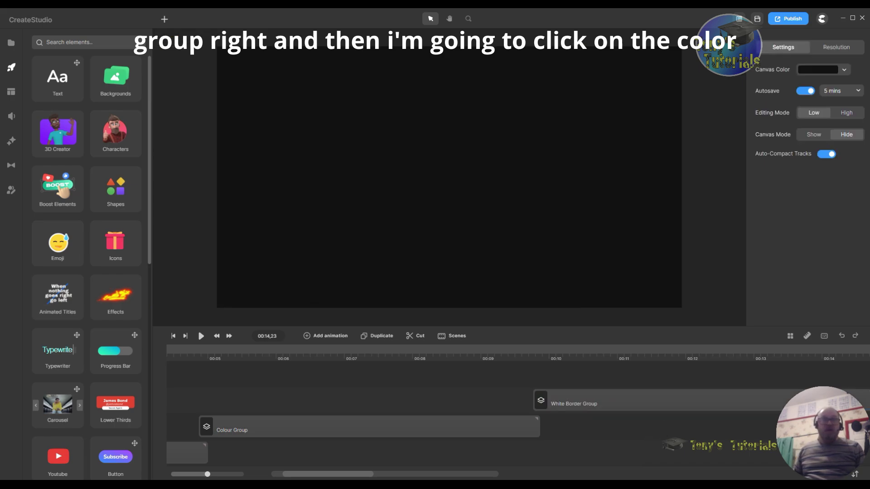
Duplicate the Colour Group and place the copy on the timeline near the end of the White Border Group
right_click(361, 427)
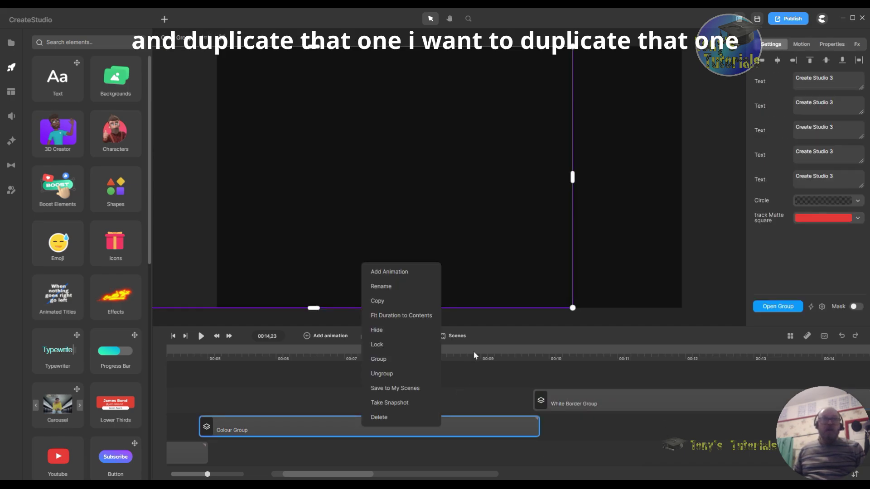
click(302, 395)
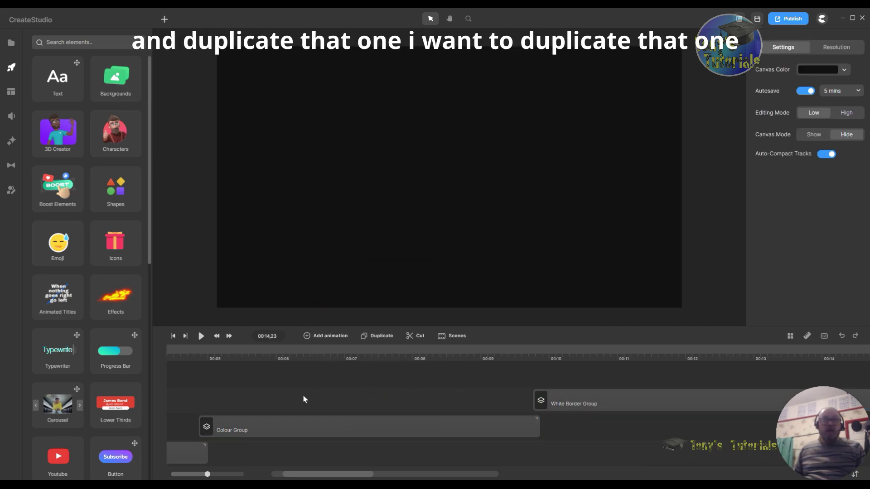
click(336, 417)
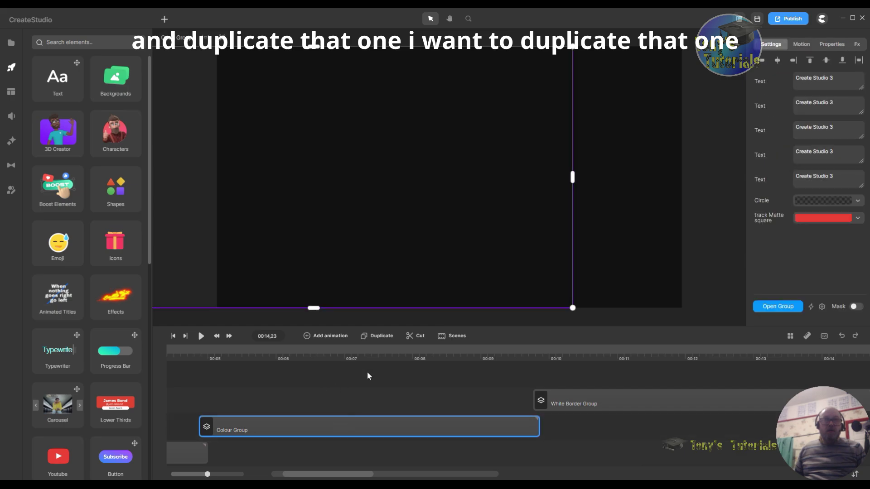
click(380, 343)
drag(382, 455, 752, 388)
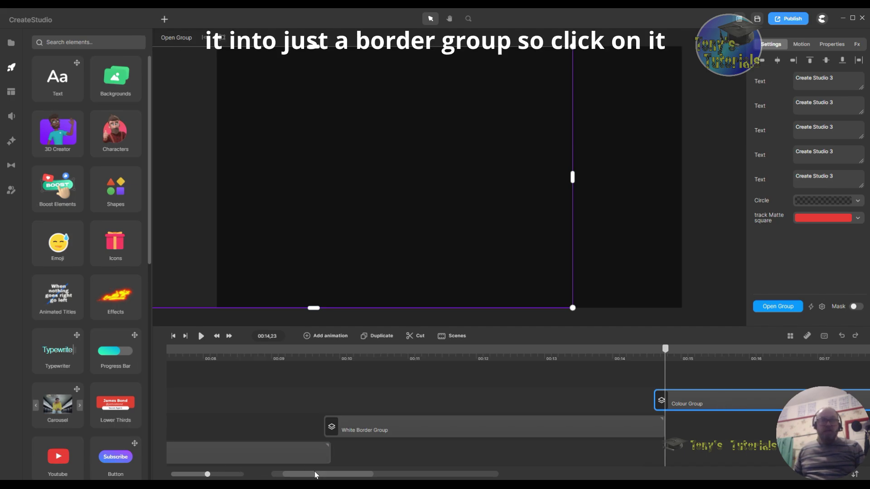
Open the copied Colour Group and make the fill of the first "Create Studio 3" text below the Circle fully transparent
drag(315, 472, 354, 399)
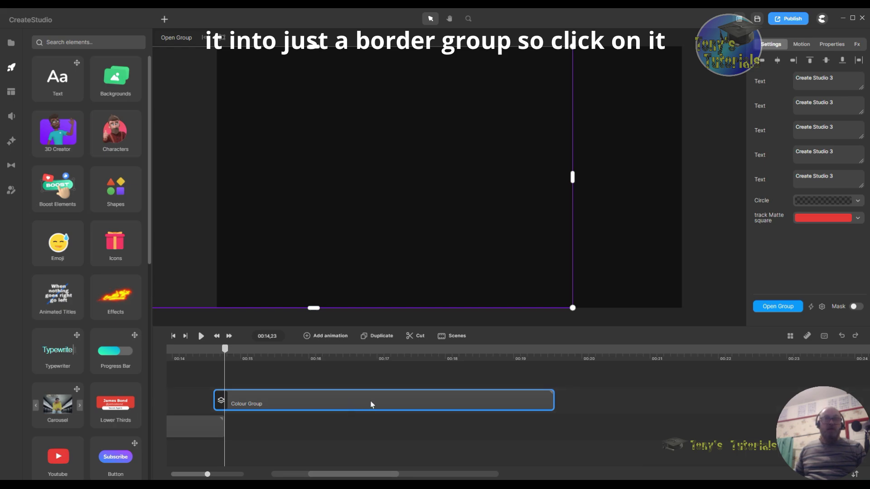
double_click(370, 403)
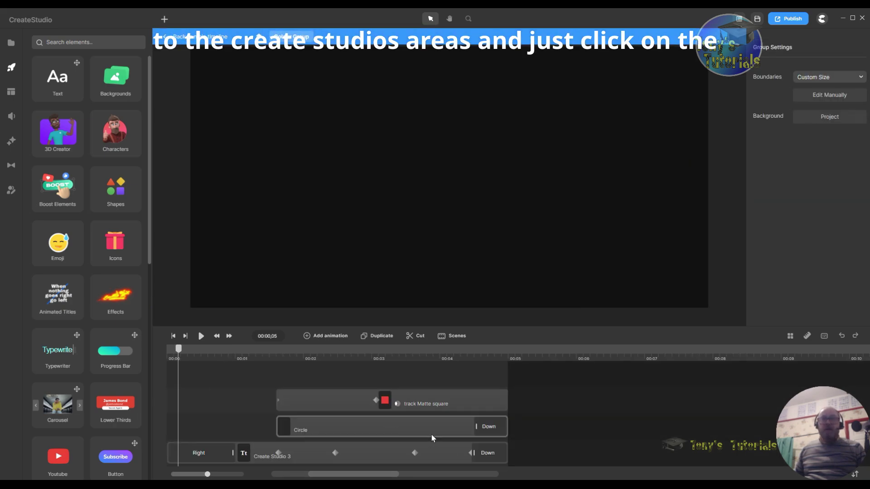
scroll(419, 436, down, 3)
scroll(411, 437, up, 3)
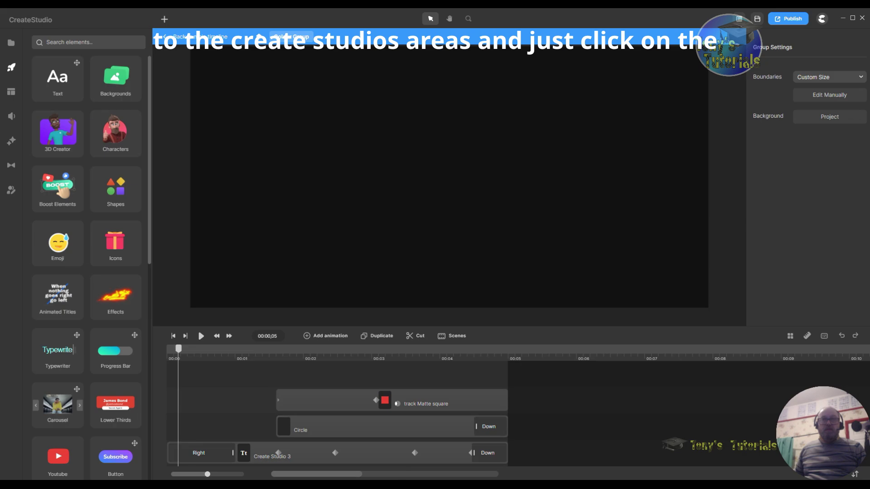
click(316, 456)
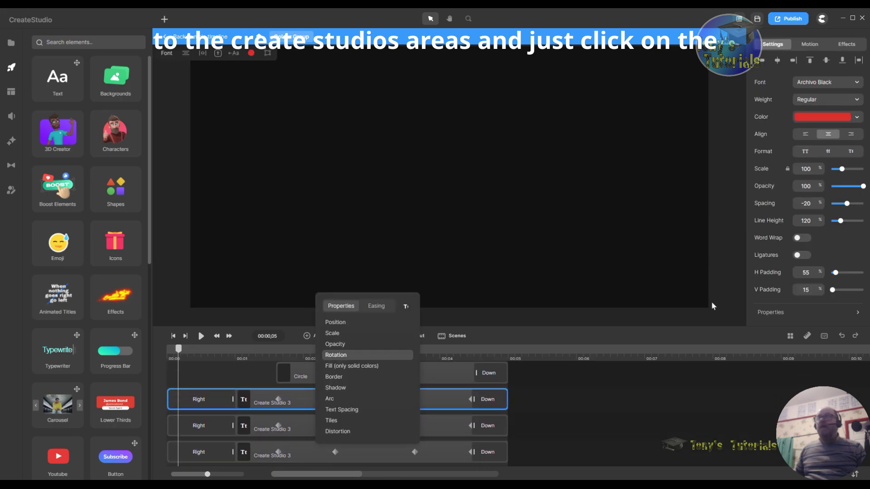
click(836, 125)
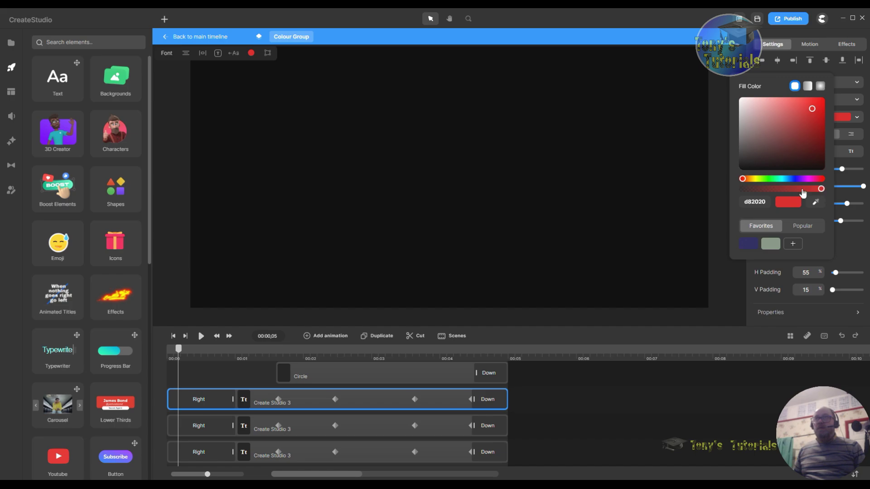
drag(802, 190, 723, 193)
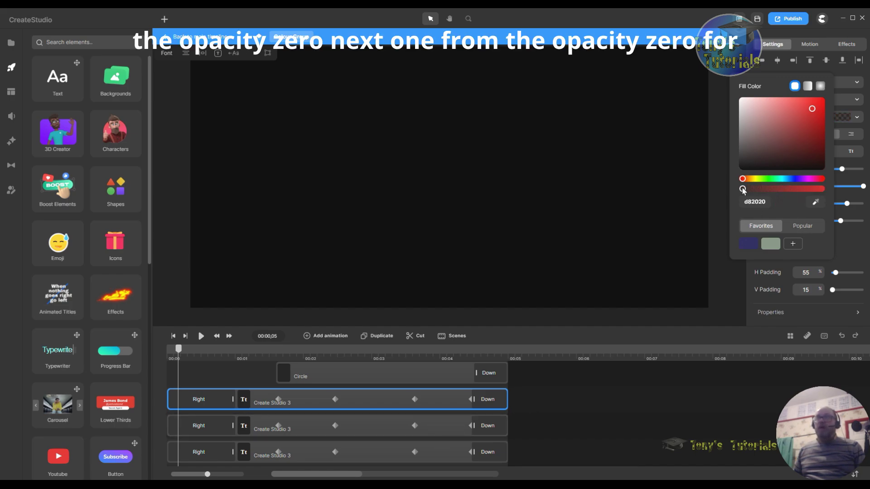
Reduce the fill color opacity of the second and third "Create Studio 3" texts to zero
click(448, 431)
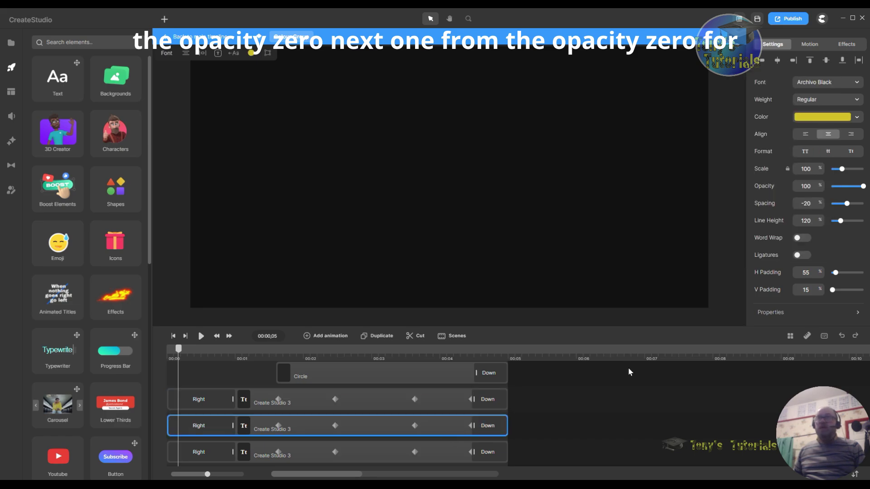
click(850, 119)
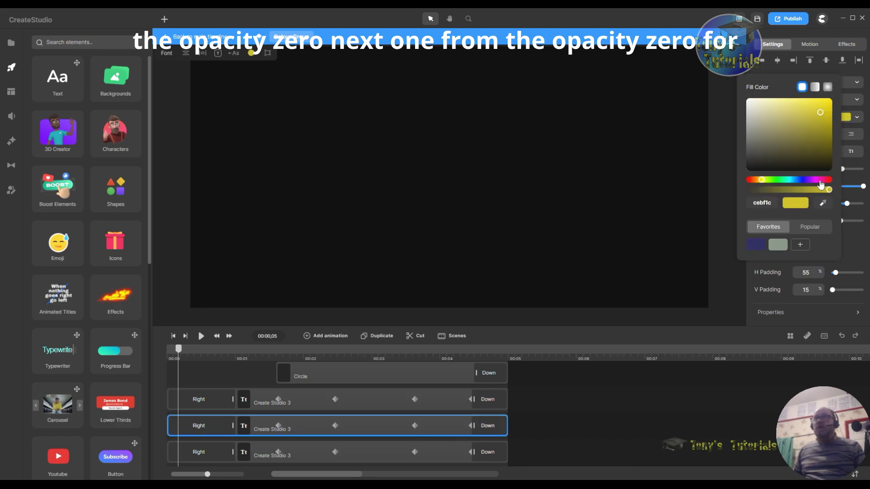
drag(830, 193, 750, 189)
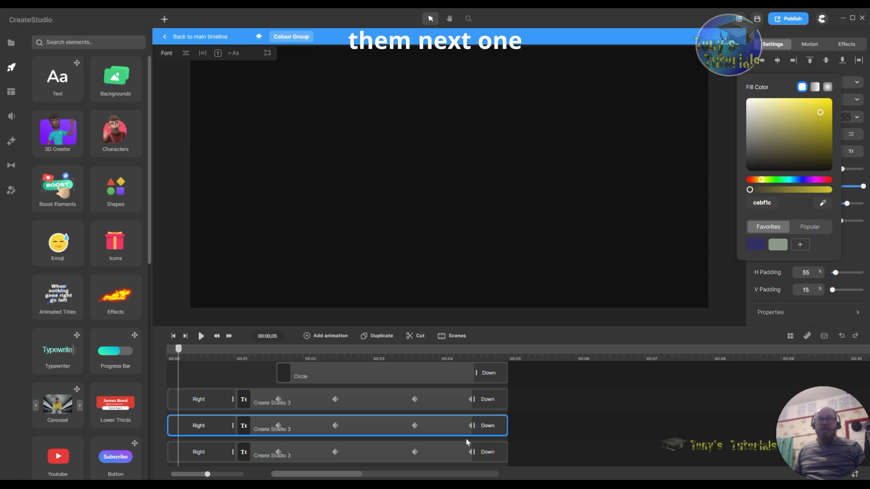
scroll(456, 453, down, 1)
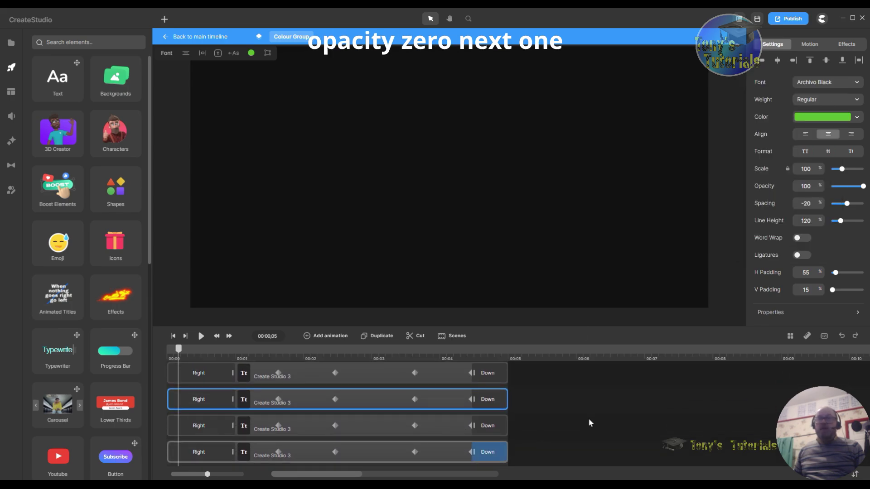
click(847, 118)
drag(833, 189, 748, 190)
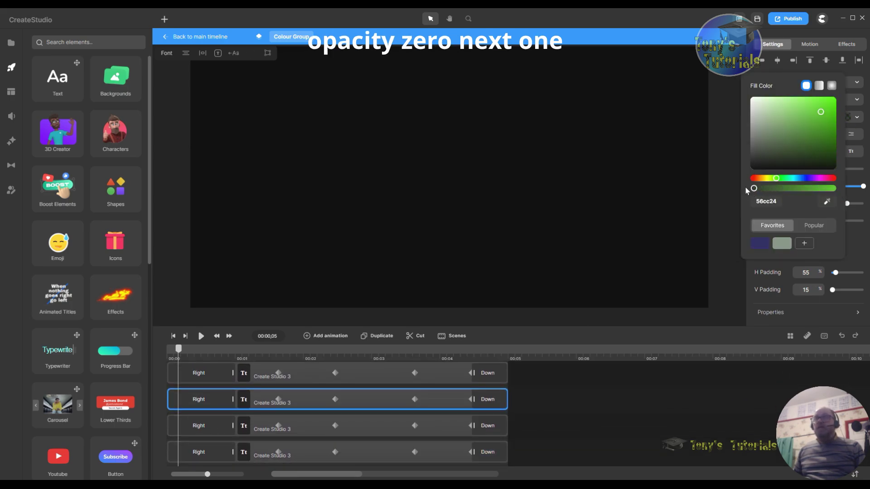
Reduce the fill color opacity of the fourth and fifth "Create Studio 3" texts to zero
click(463, 430)
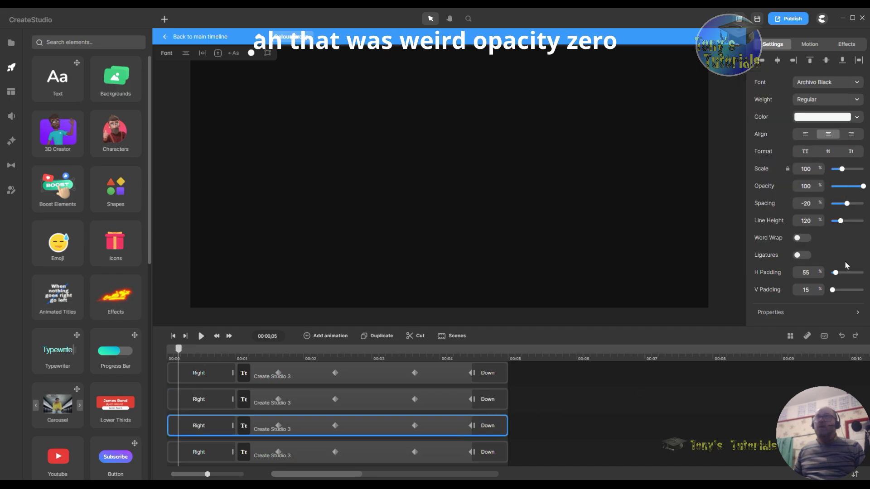
click(847, 120)
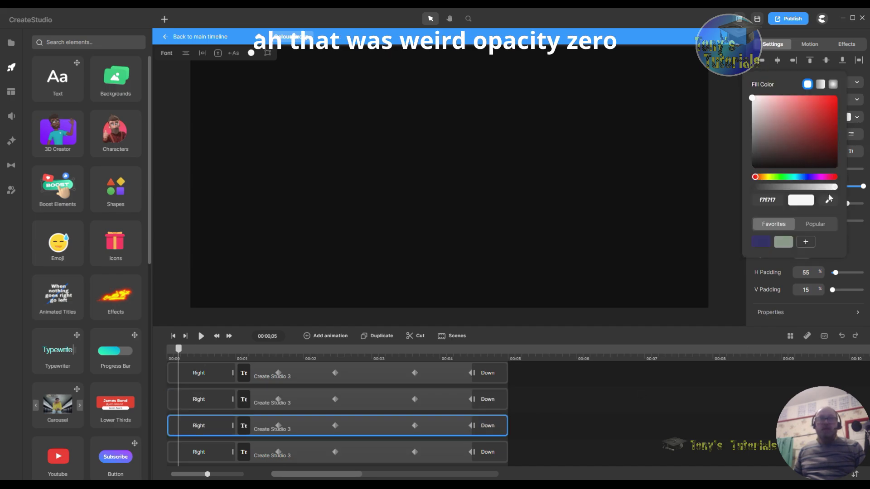
drag(835, 189, 726, 188)
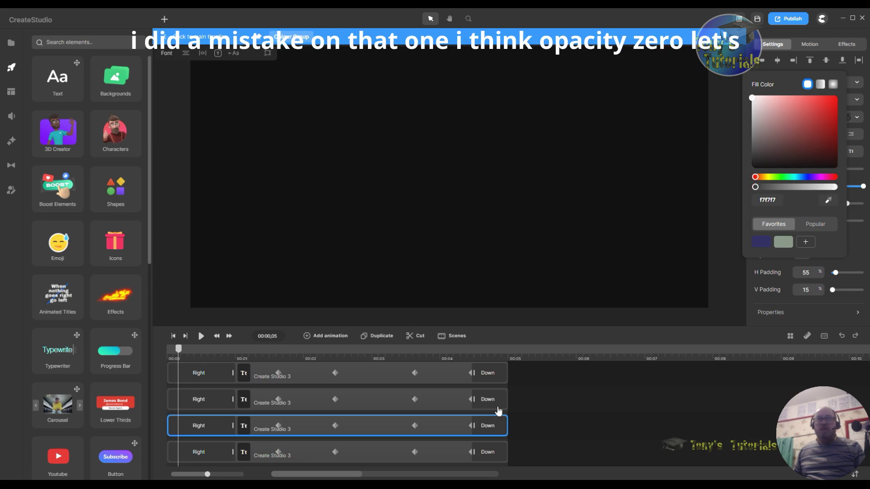
click(450, 458)
scroll(467, 457, down, 1)
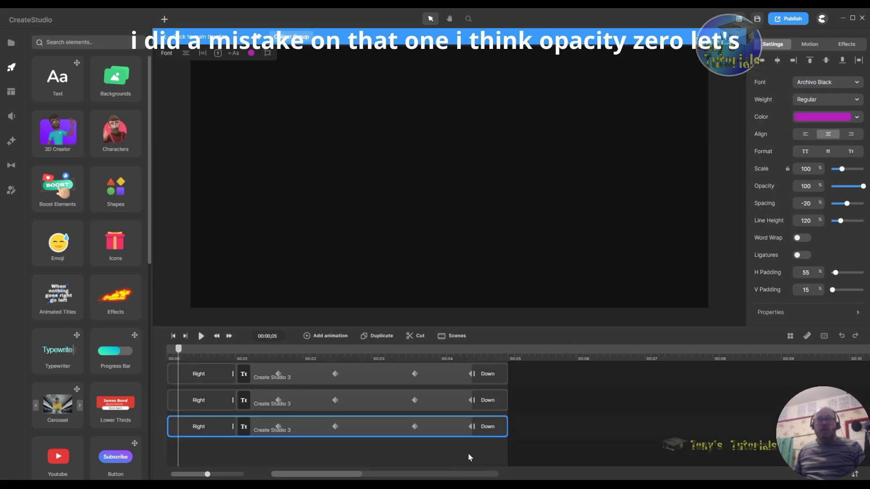
click(847, 120)
drag(835, 190, 678, 236)
Play back the group's animation and bring the playhead to 00:02,28
scroll(599, 373, up, 2)
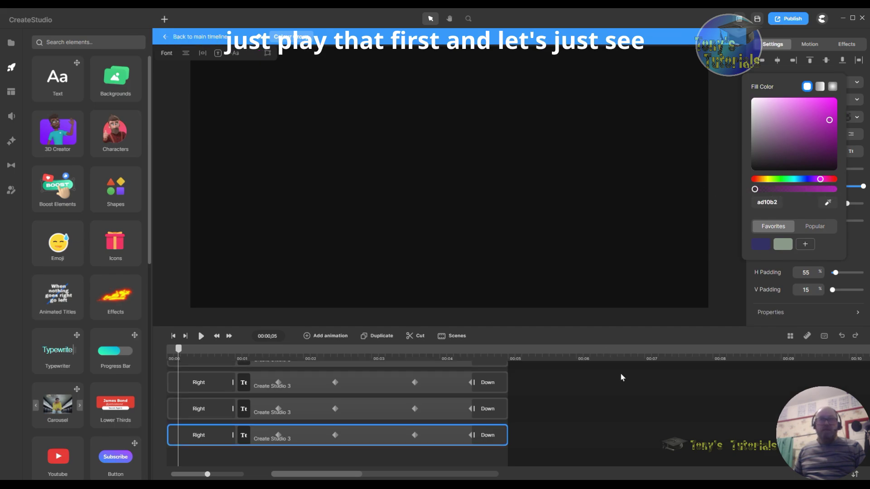
click(201, 336)
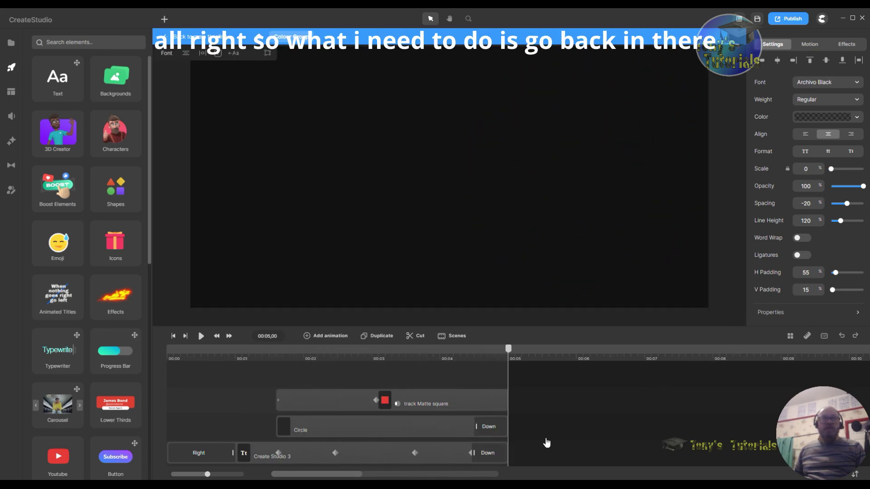
drag(510, 355, 368, 353)
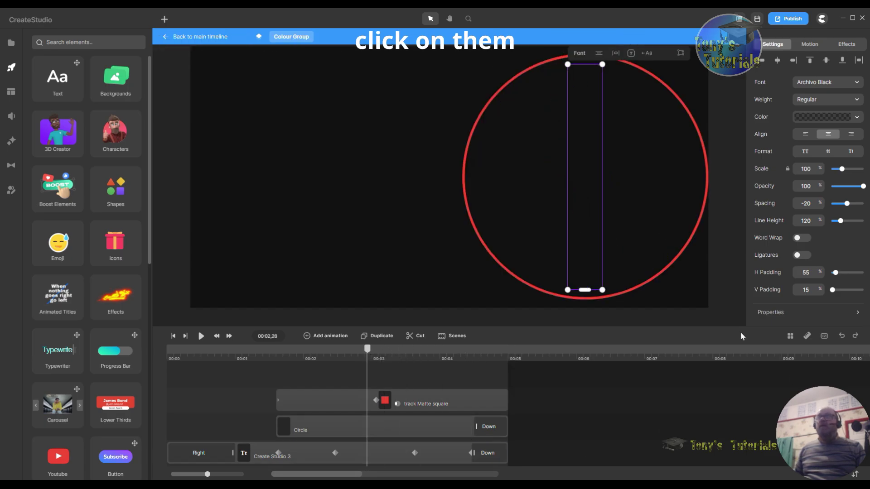
Check the fill color of the first "Create Studio 3" text below the Circle
click(316, 456)
scroll(401, 453, down, 2)
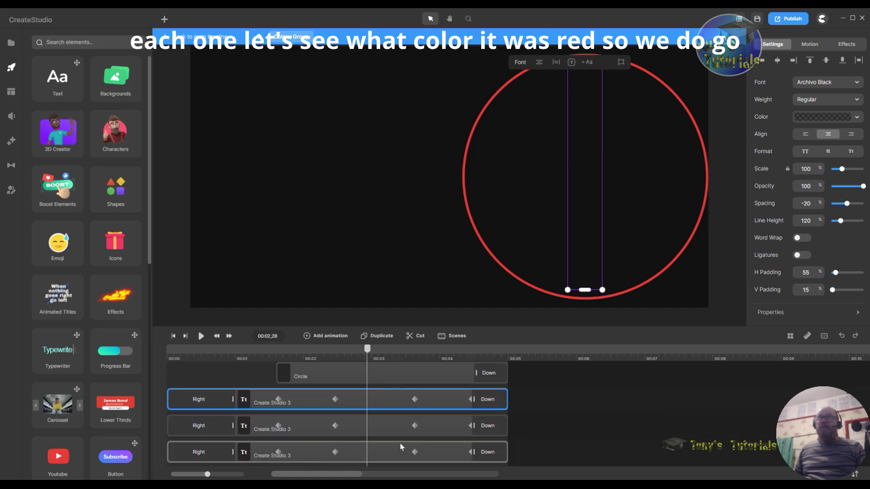
click(845, 120)
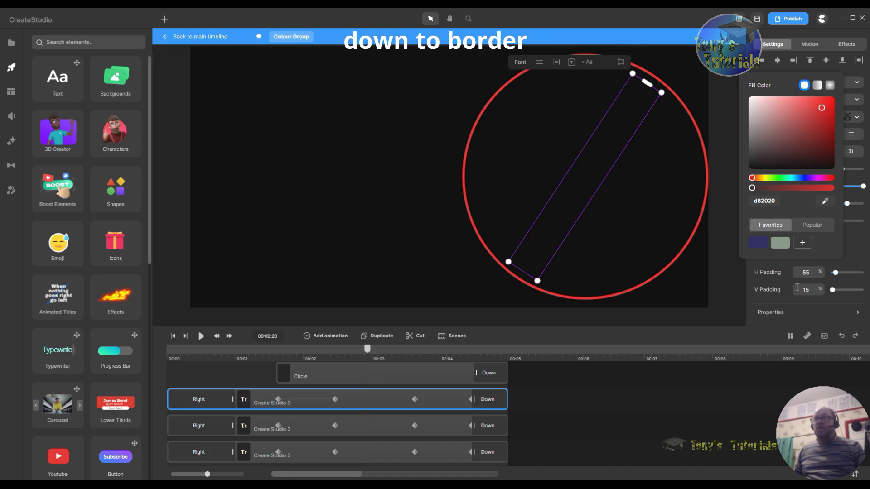
click(722, 296)
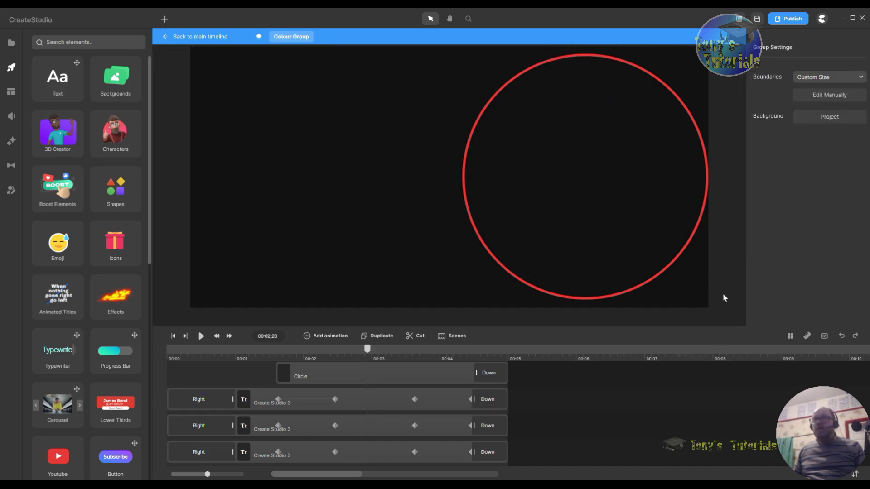
Give the first "Create Studio 3" text a 5 px border in red d81a1a
click(442, 404)
scroll(813, 269, down, 3)
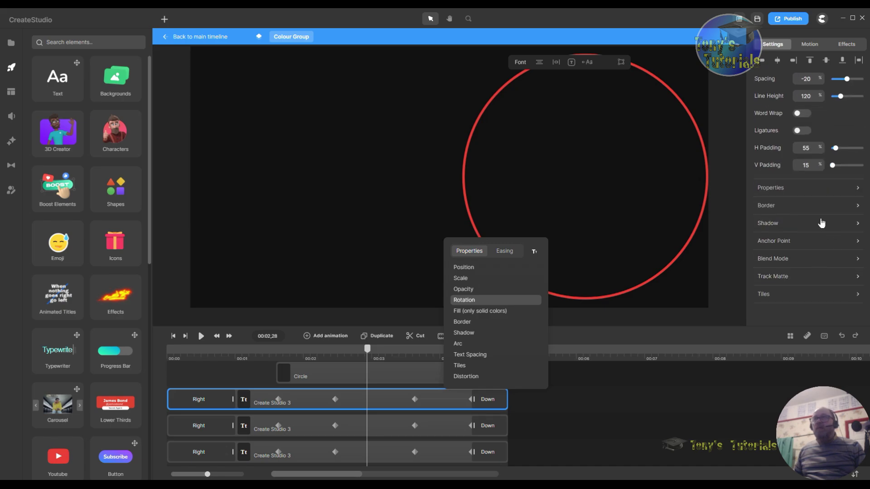
click(779, 207)
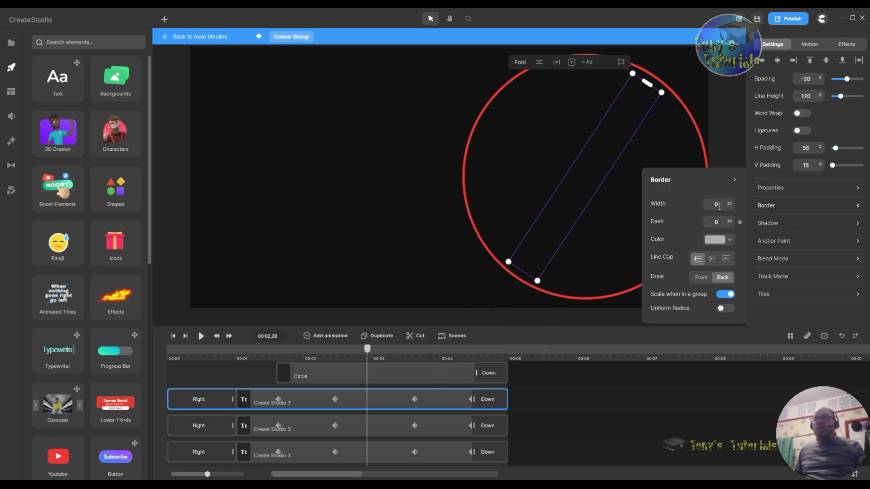
text(5)
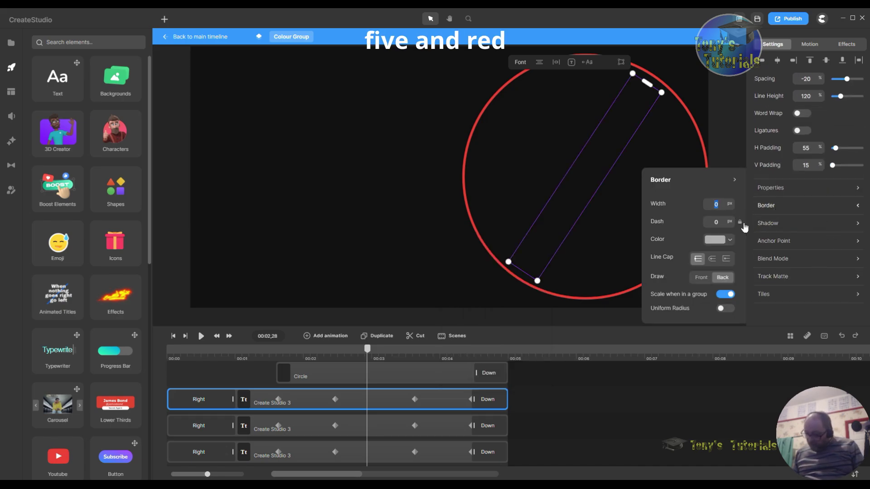
click(718, 240)
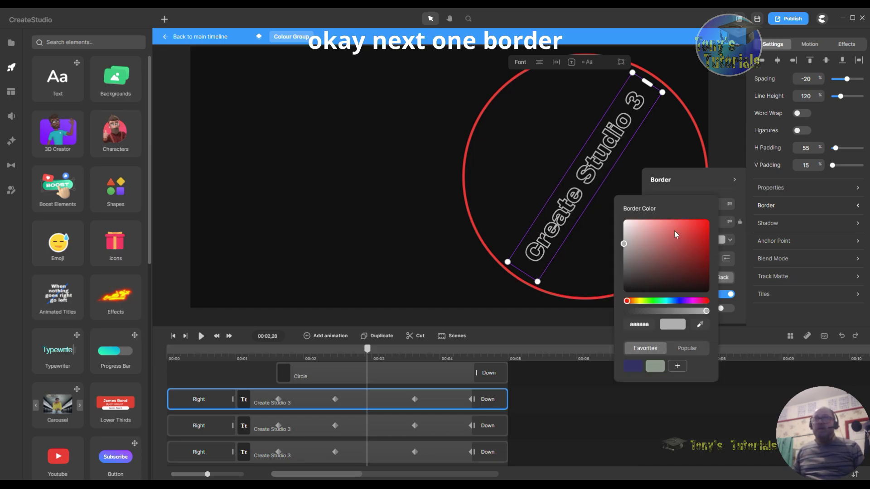
click(699, 231)
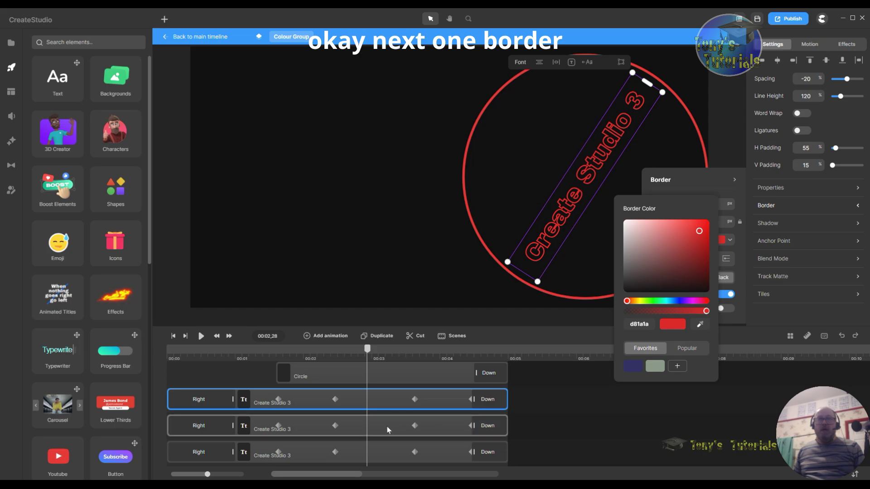
Give the second "Create Studio 3" text below the Circle a 5 px border in yellow cec51e
click(404, 437)
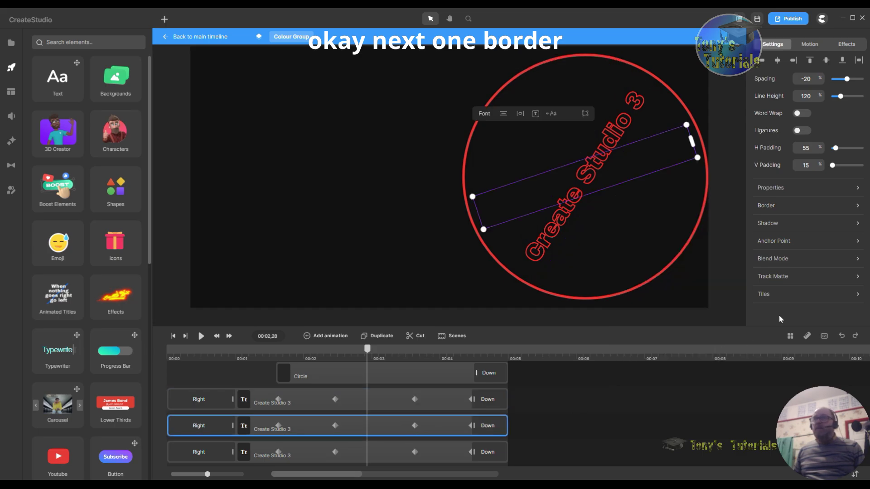
click(772, 207)
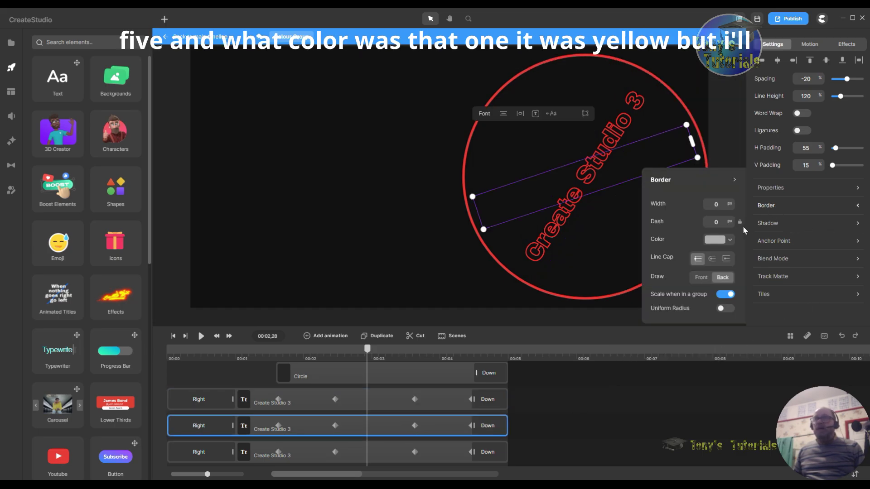
text(5)
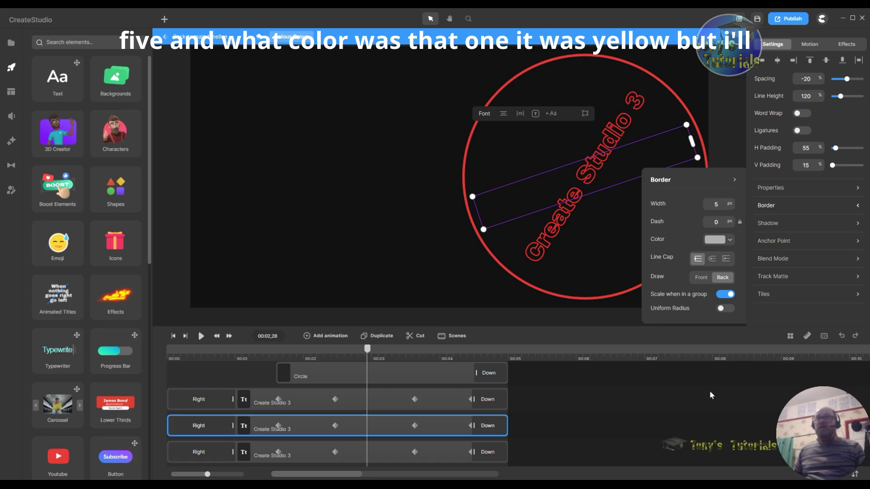
click(720, 243)
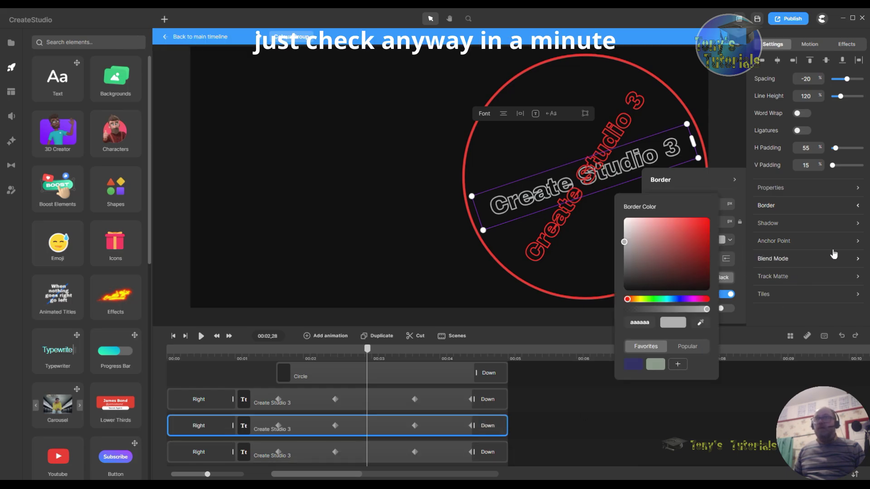
click(640, 299)
click(697, 232)
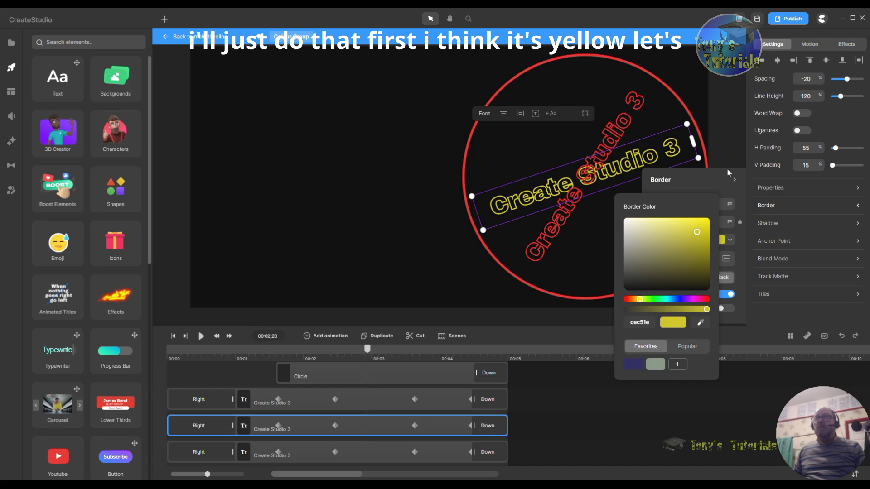
click(727, 141)
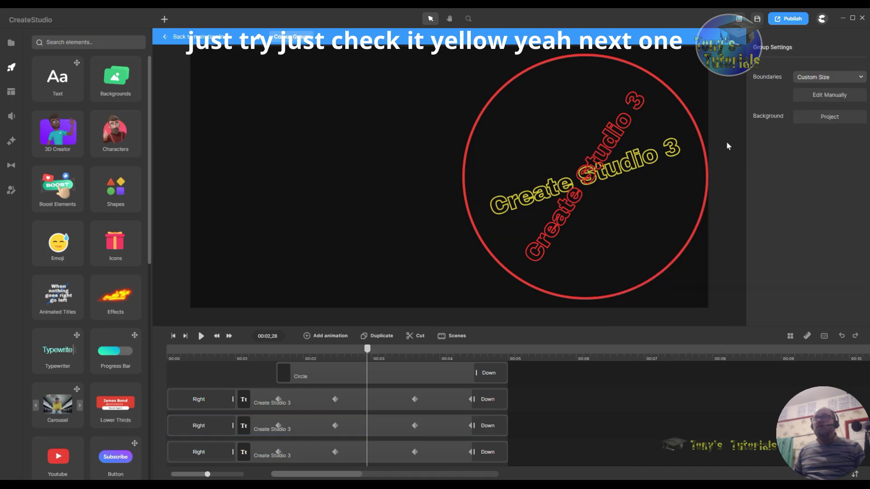
Check the fill colors of the second and third "Create Studio 3" texts
click(393, 430)
click(841, 119)
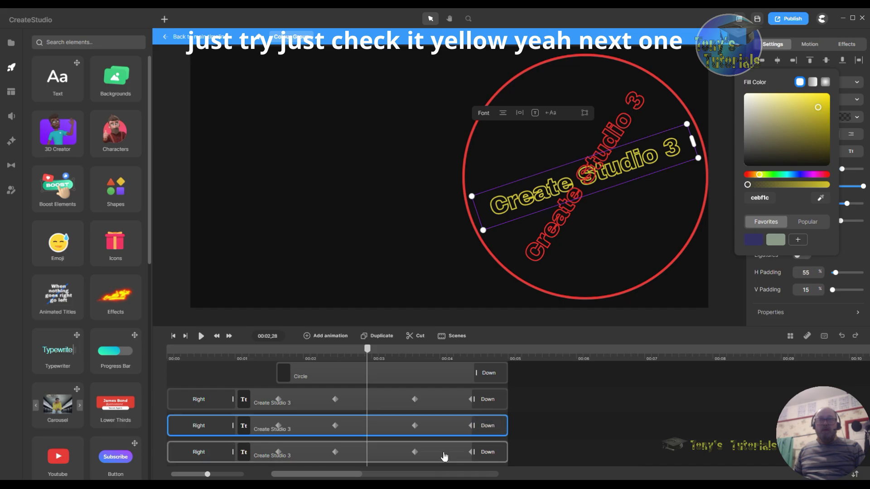
scroll(441, 458, down, 1)
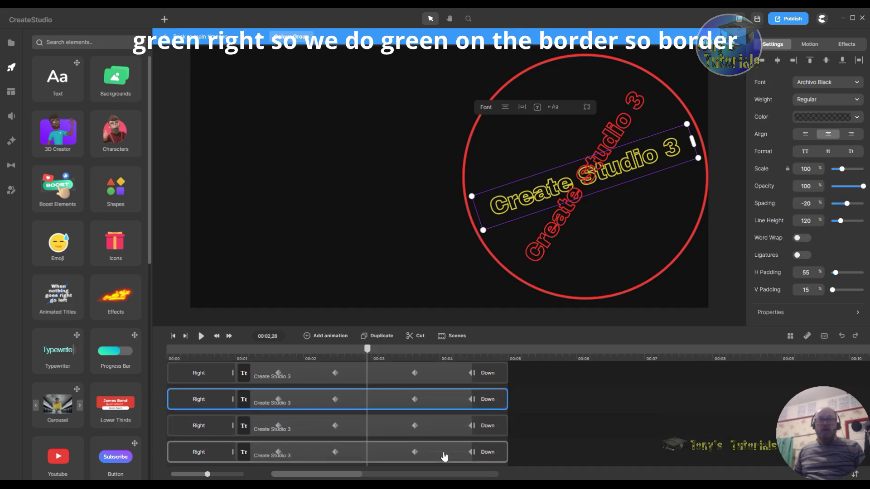
click(841, 125)
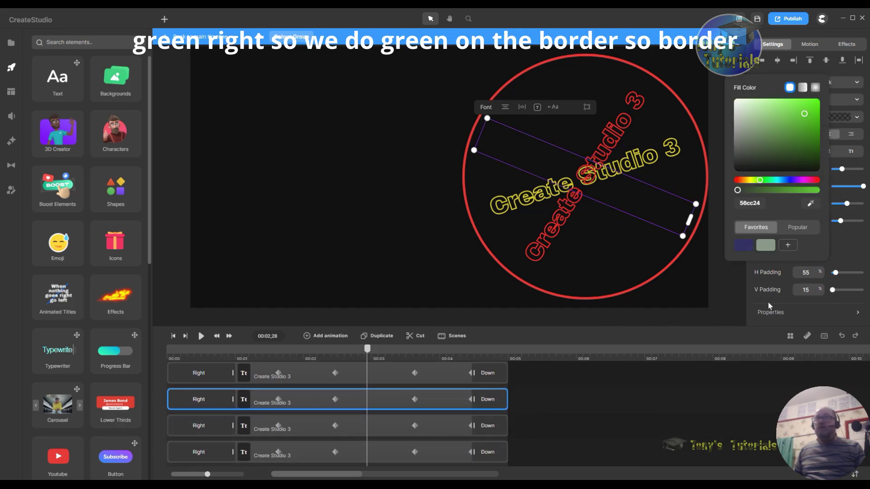
click(750, 320)
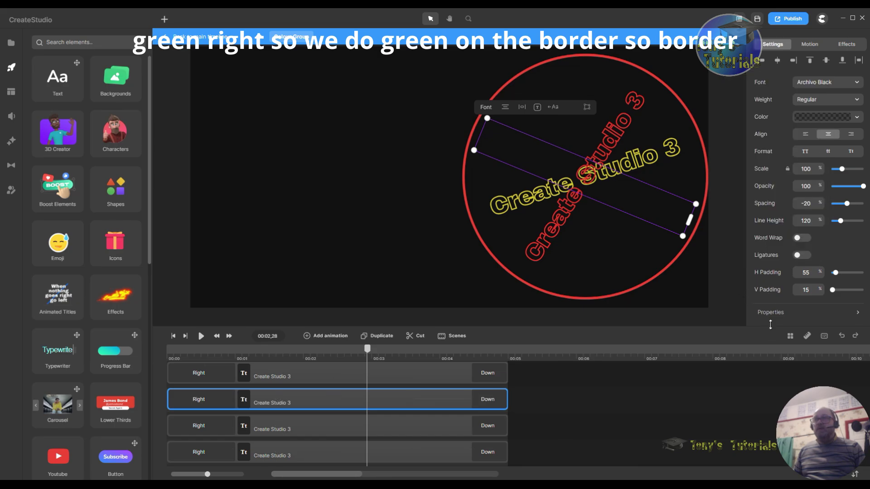
Give the third "Create Studio 3" text a 5 px border in green 2ad121
scroll(793, 294, down, 3)
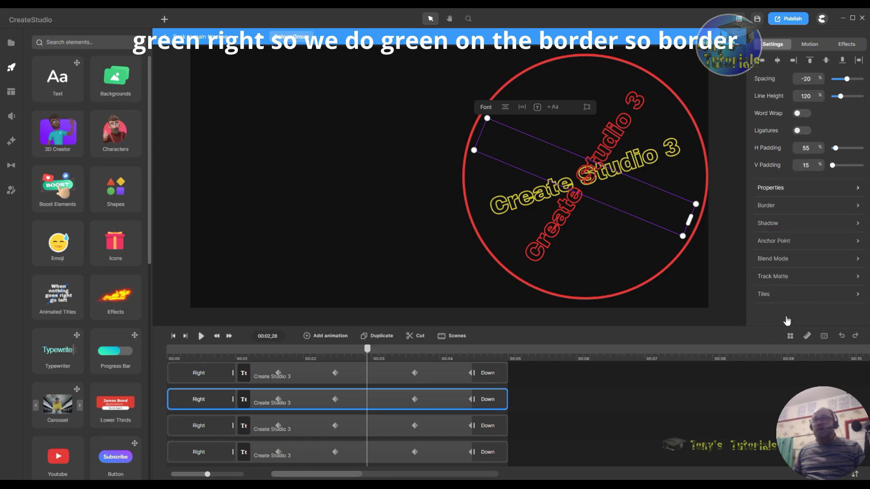
click(772, 207)
double_click(726, 208)
text(5)
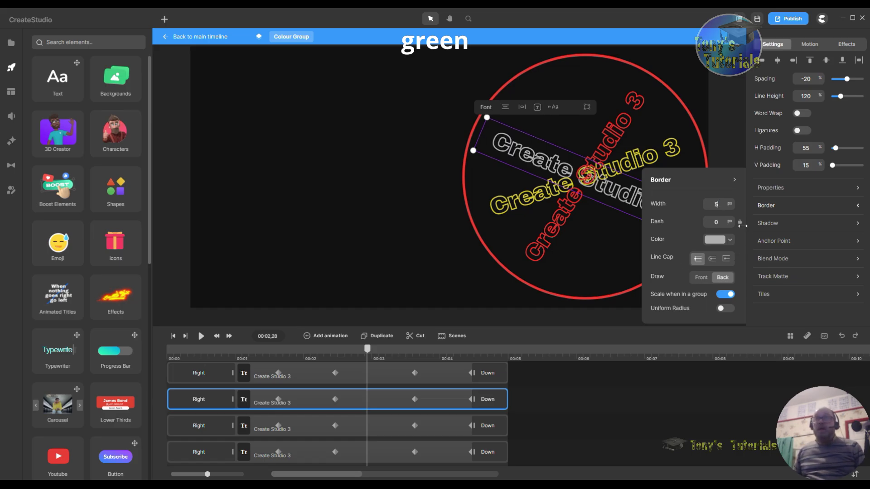
click(723, 241)
click(658, 300)
click(701, 231)
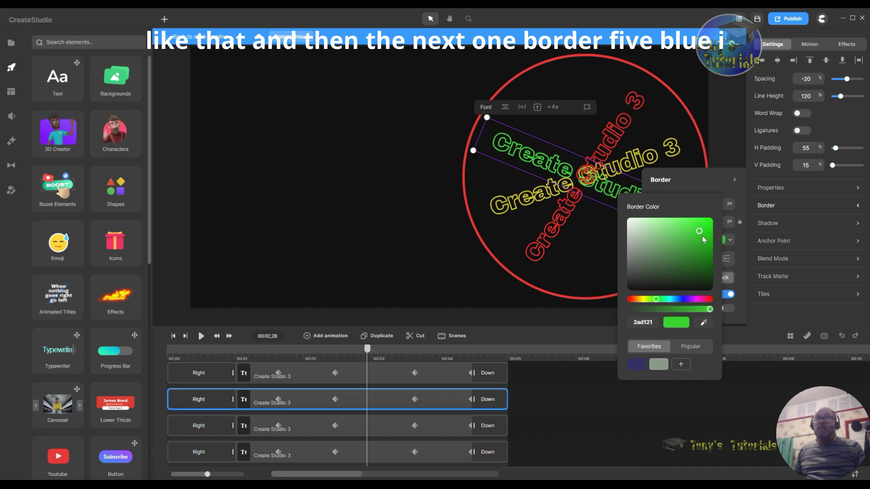
Give the fourth "Create Studio 3" text a 5 px border in blue 139daf
click(393, 435)
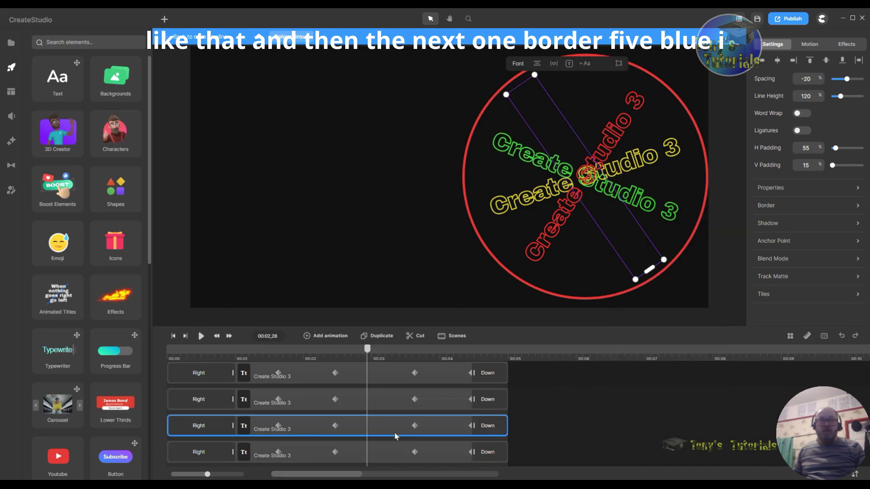
click(790, 206)
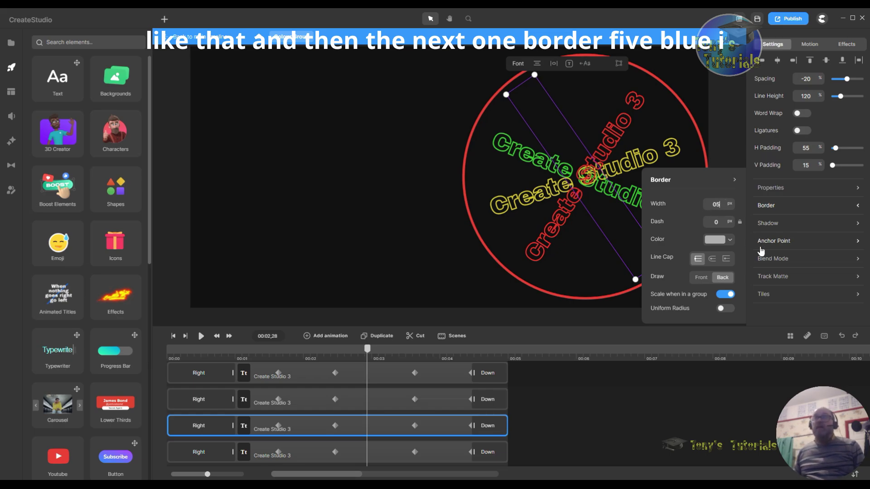
click(718, 204)
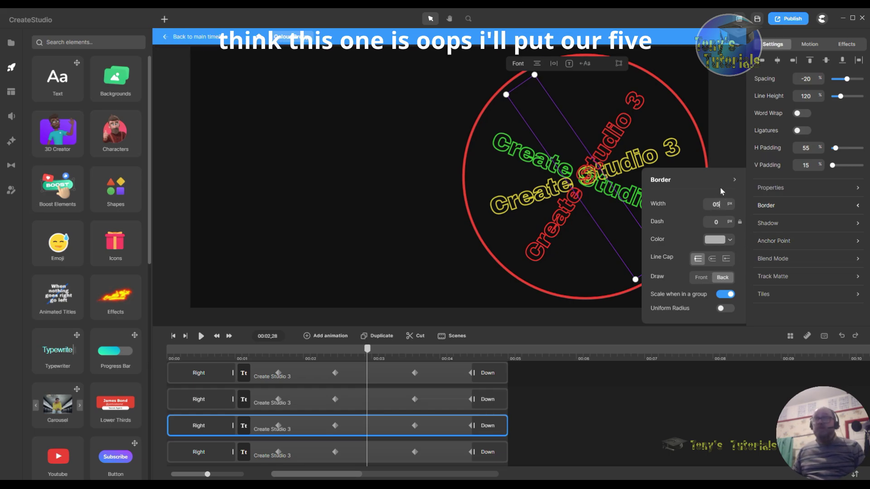
key(Return)
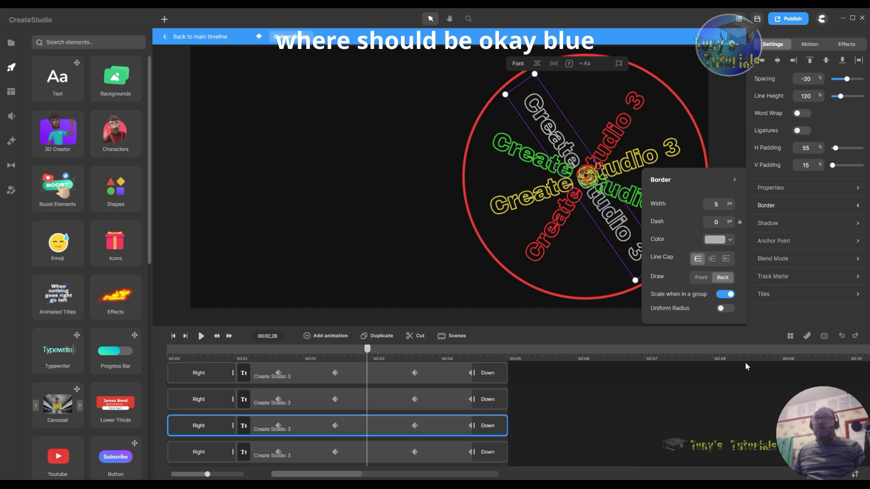
click(721, 241)
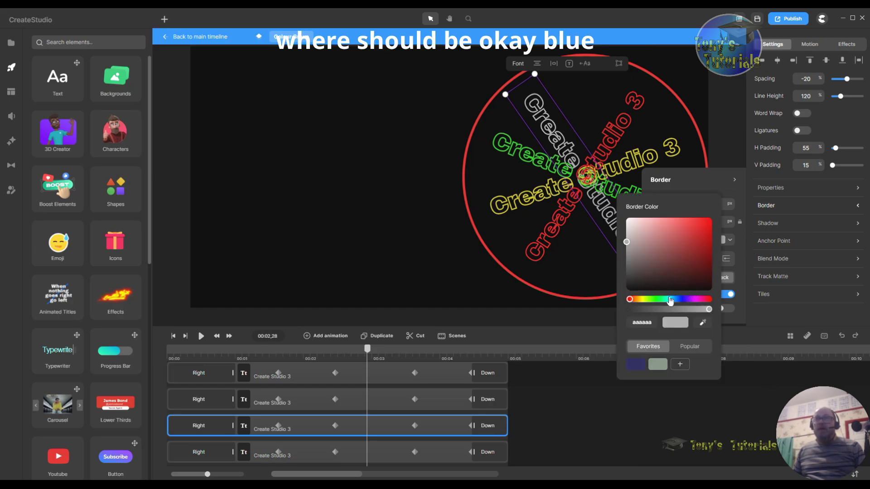
click(670, 299)
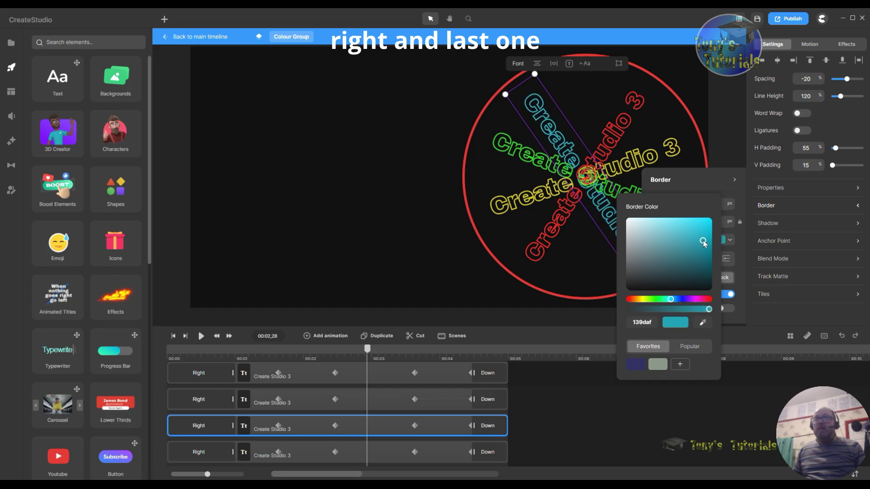
click(739, 388)
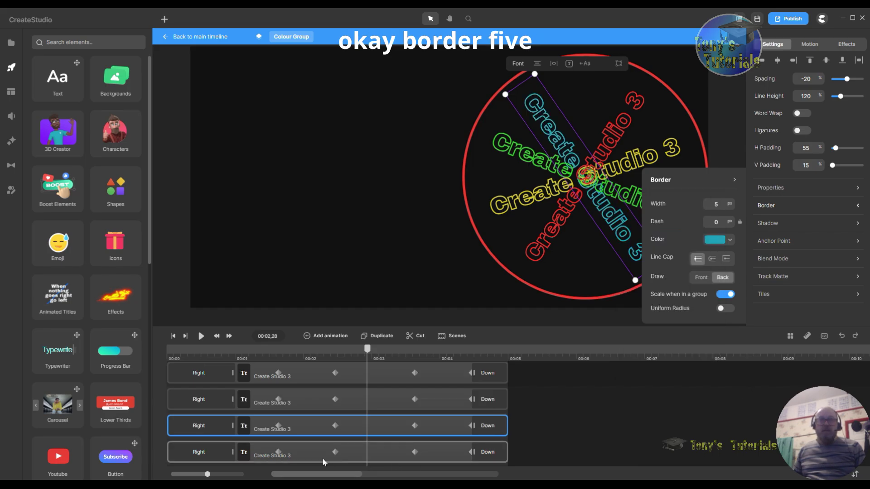
Change the border color of the fourth "Create Studio 3" text to purple 690375
double_click(355, 454)
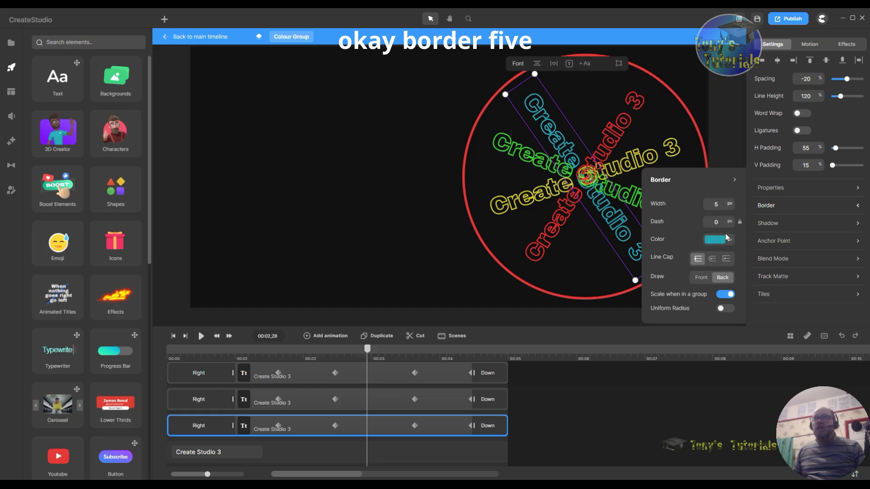
click(714, 241)
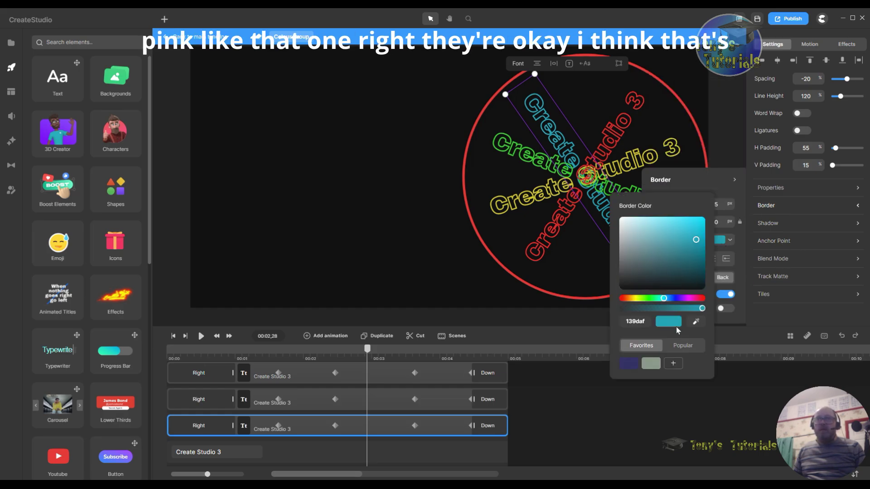
click(688, 299)
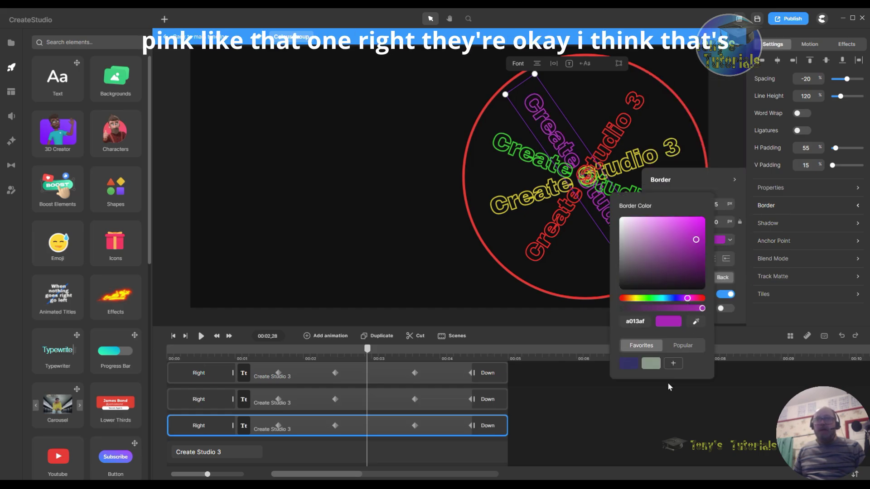
click(591, 437)
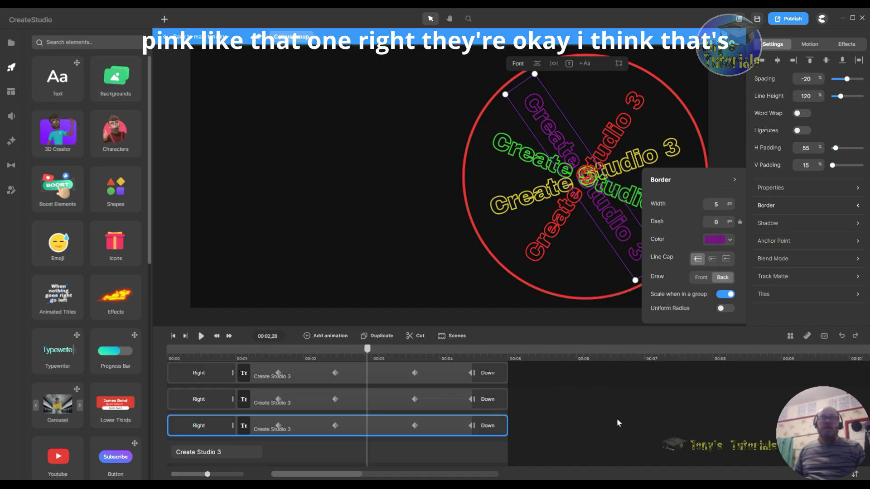
Set the border color of the fourth "Create Studio 3" text to blue 2297b7
scroll(476, 422, up, 3)
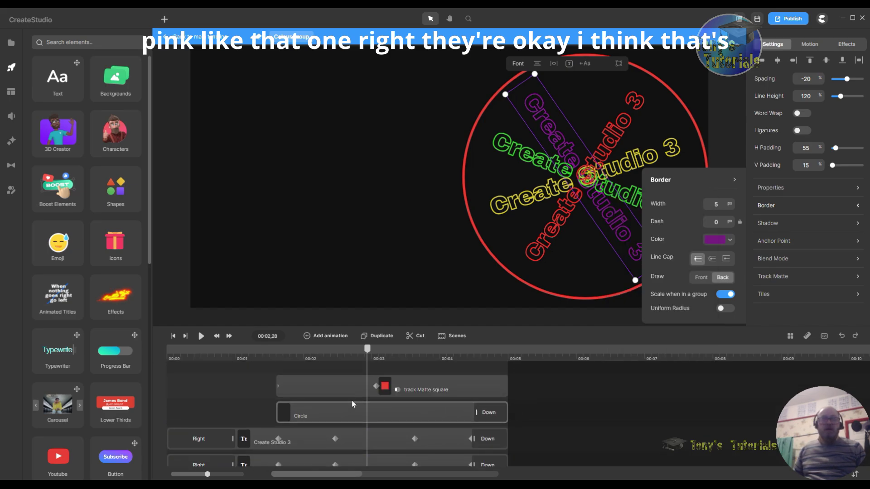
scroll(386, 463, down, 3)
scroll(457, 413, up, 3)
scroll(456, 414, down, 1)
scroll(457, 413, down, 1)
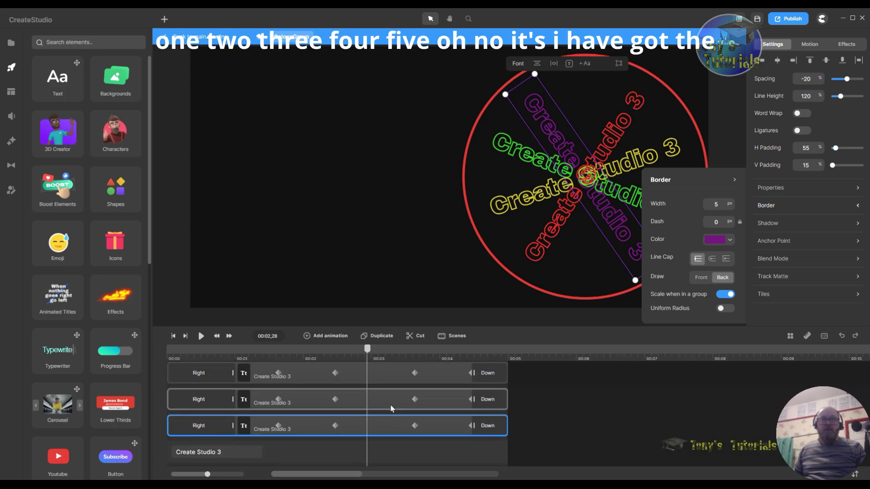
click(376, 404)
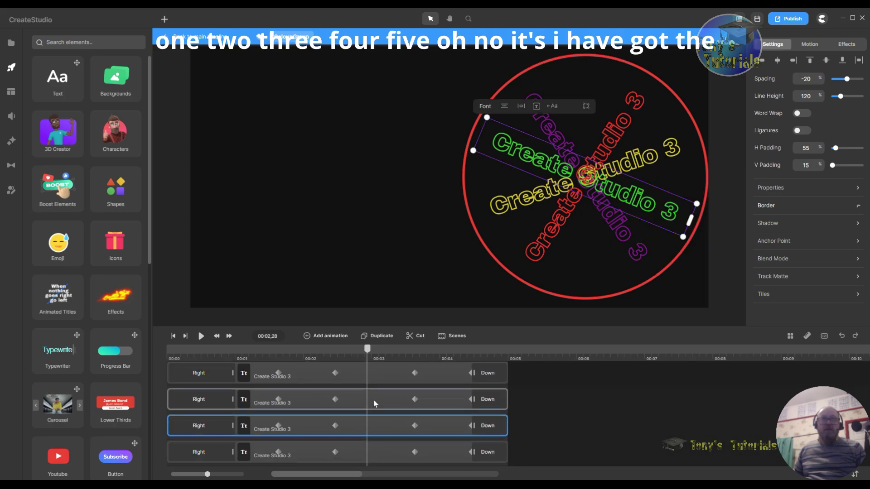
click(337, 426)
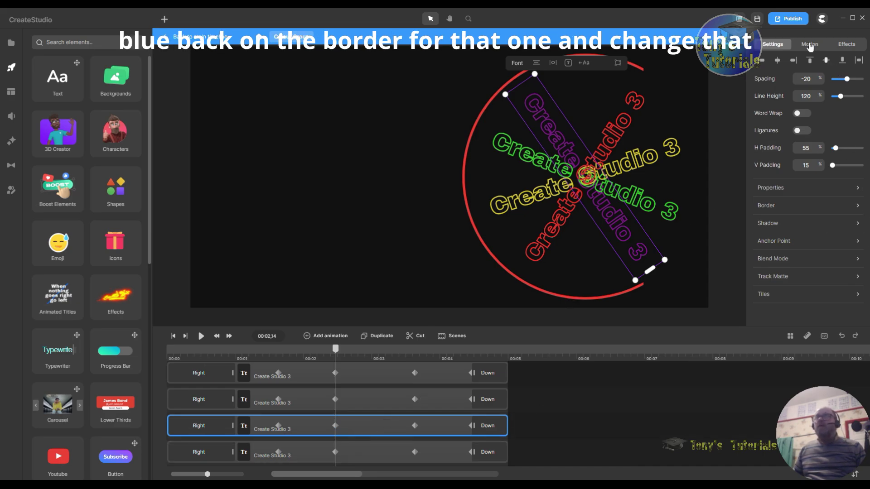
click(770, 205)
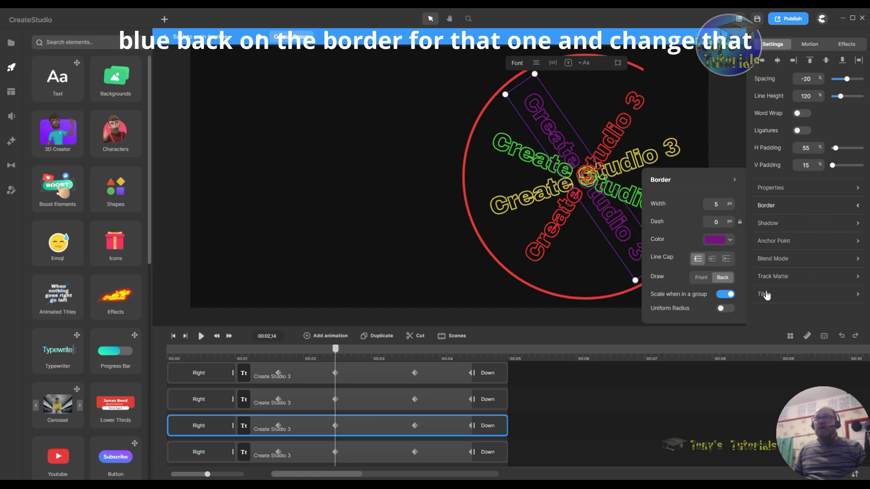
click(720, 241)
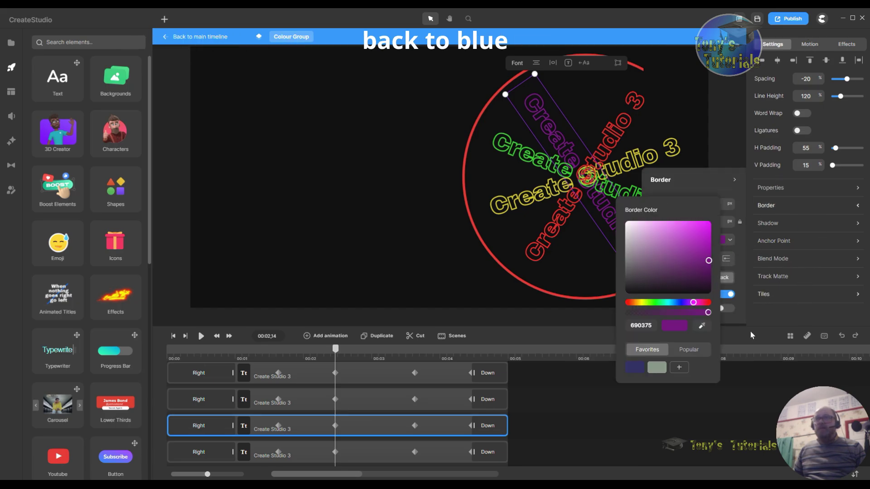
click(671, 303)
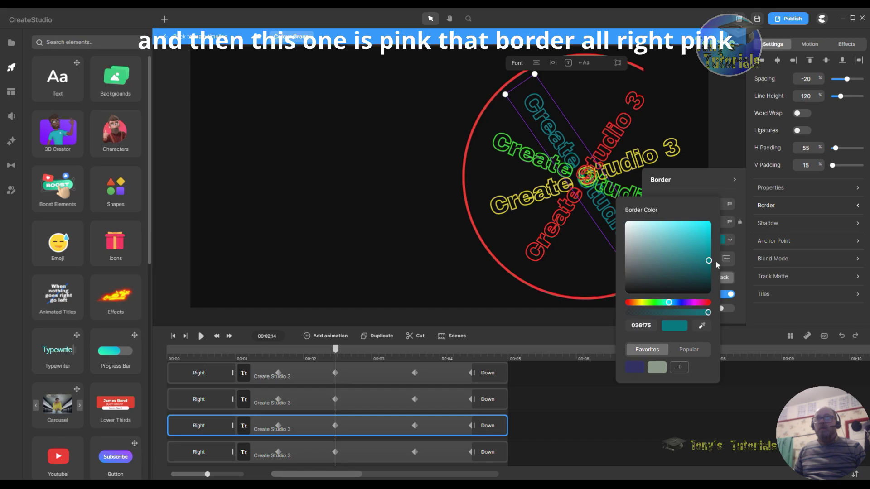
drag(671, 308, 674, 309)
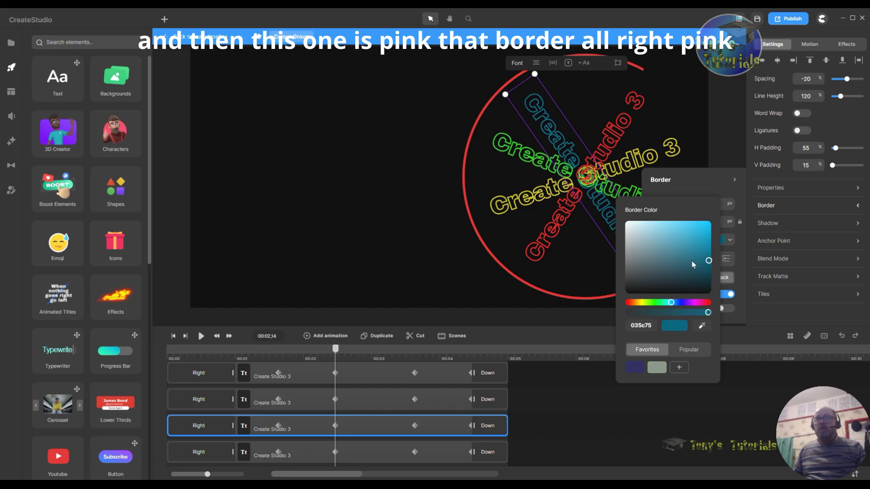
click(696, 243)
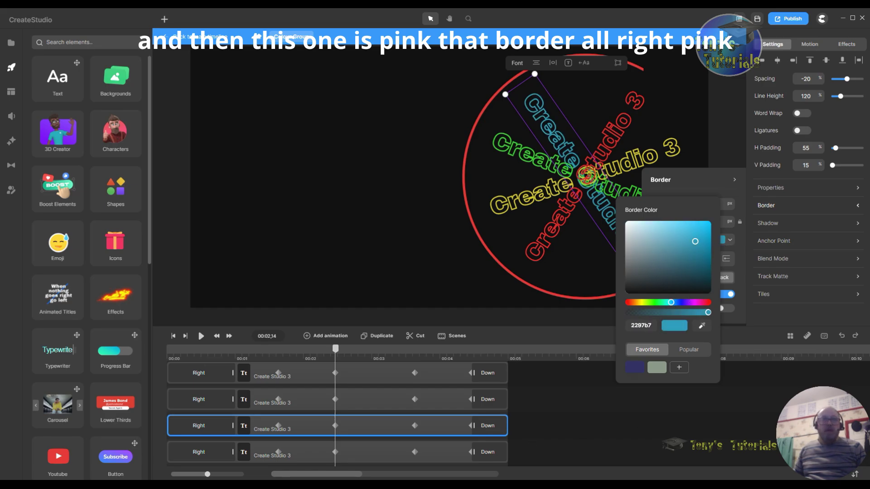
Set the border color of the fifth, vertical "Create Studio 3" text to purple af15b5
click(389, 460)
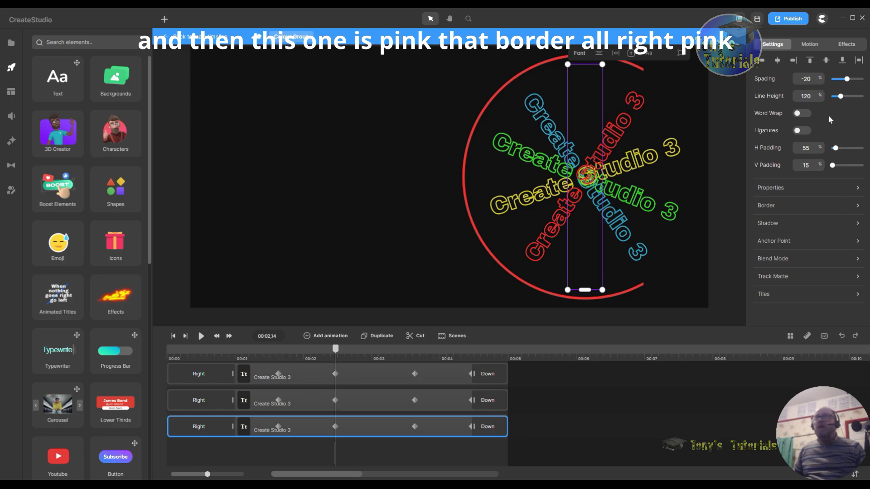
click(773, 207)
click(715, 240)
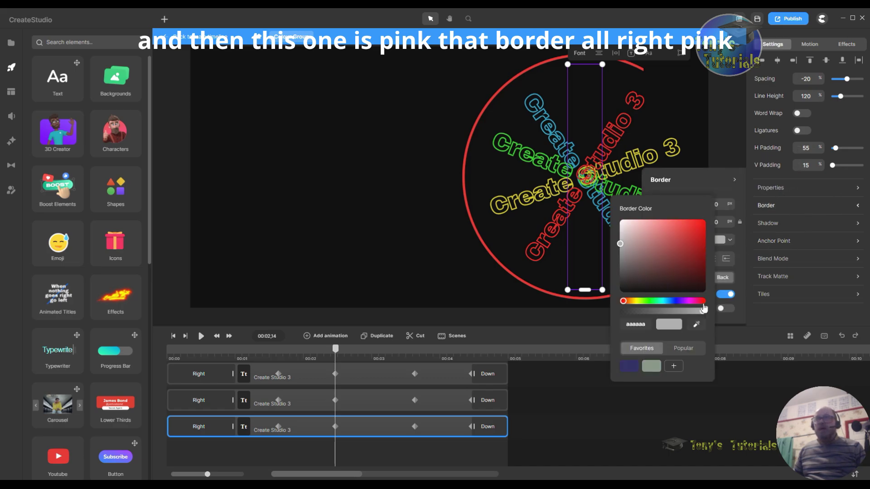
click(690, 302)
click(695, 241)
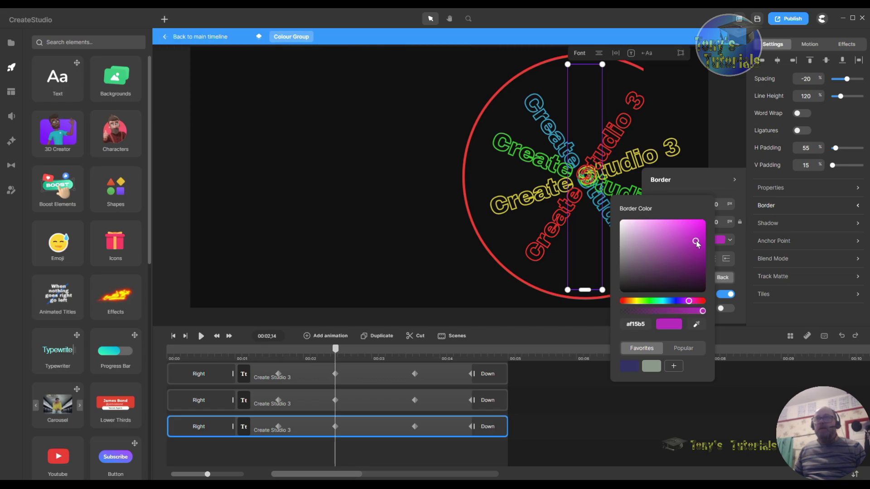
click(661, 408)
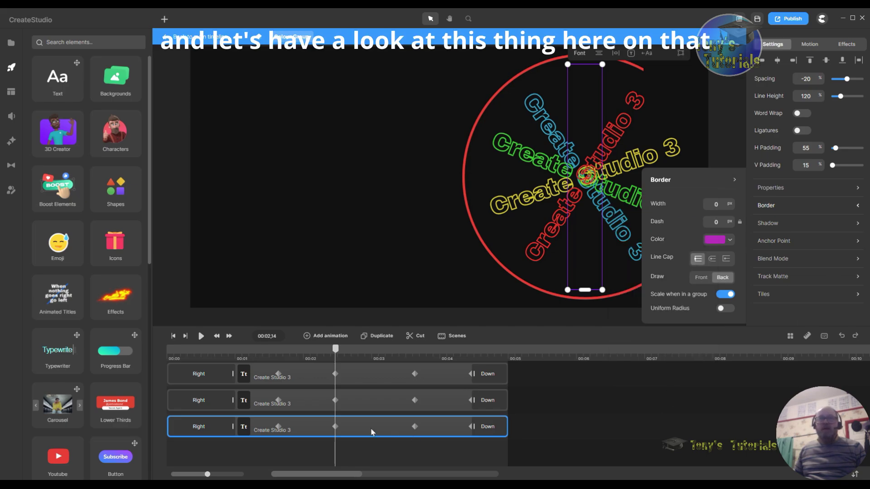
Check the fill color of the vertical "Create Studio 3" text
scroll(841, 86, up, 3)
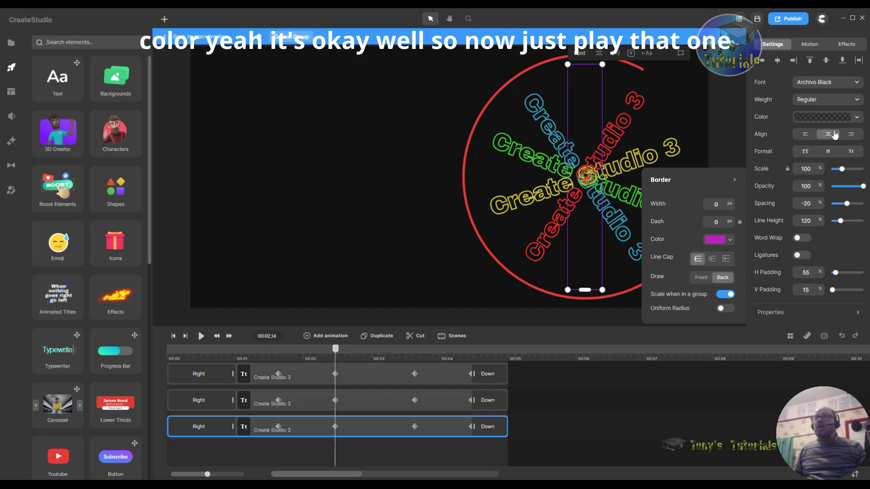
click(835, 123)
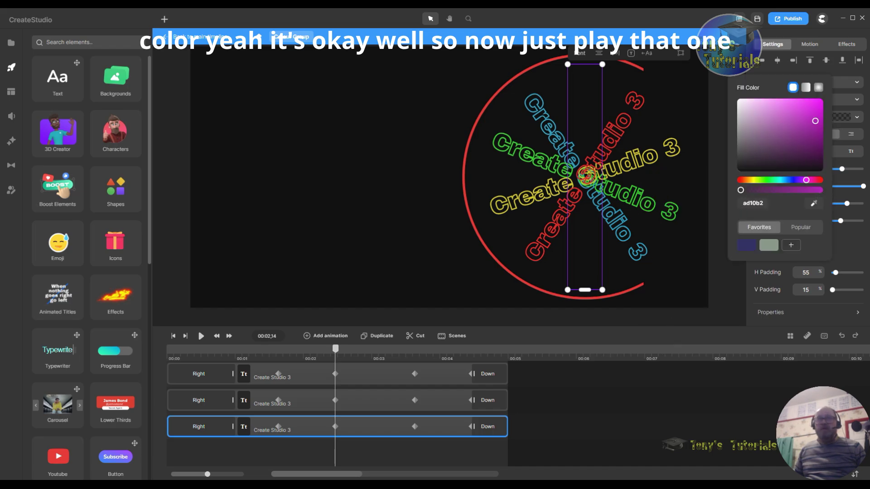
click(601, 460)
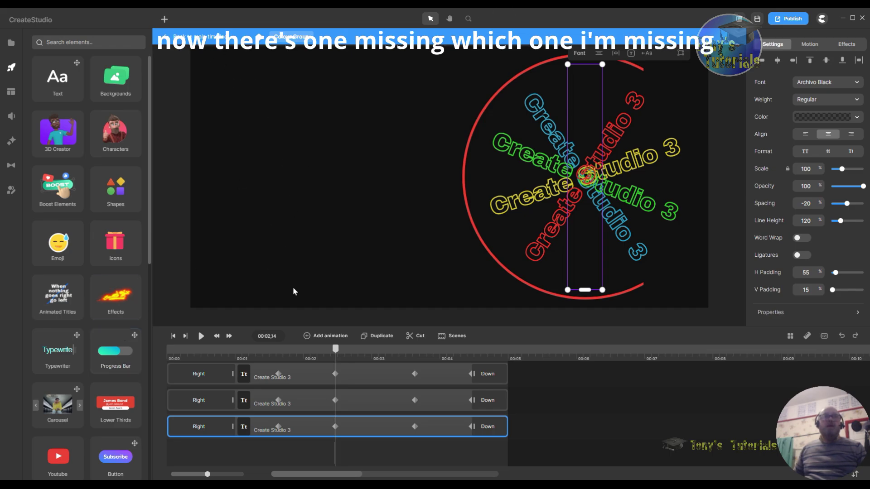
Play the group's animation from the start, then return the playhead to 00:03,08 to look for the missing text
click(174, 337)
click(201, 335)
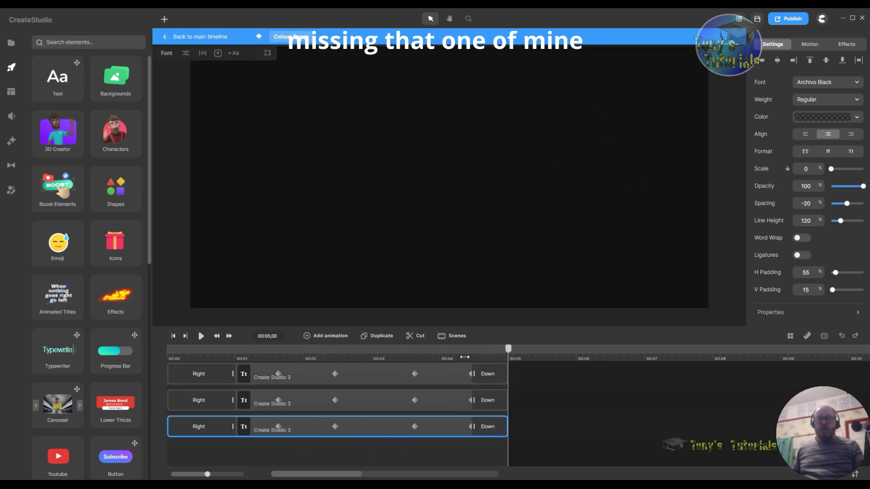
drag(508, 351, 390, 351)
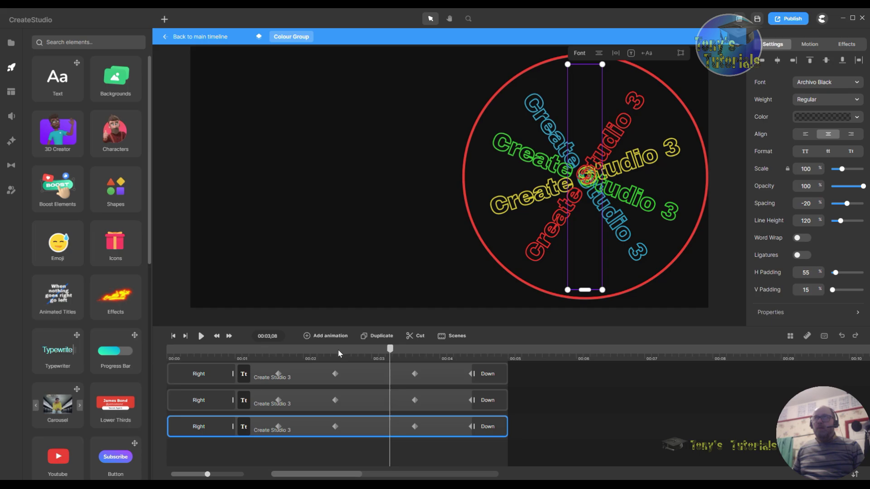
Set the border width of the vertical "Create Studio 3" text to 5 px
double_click(400, 433)
click(373, 428)
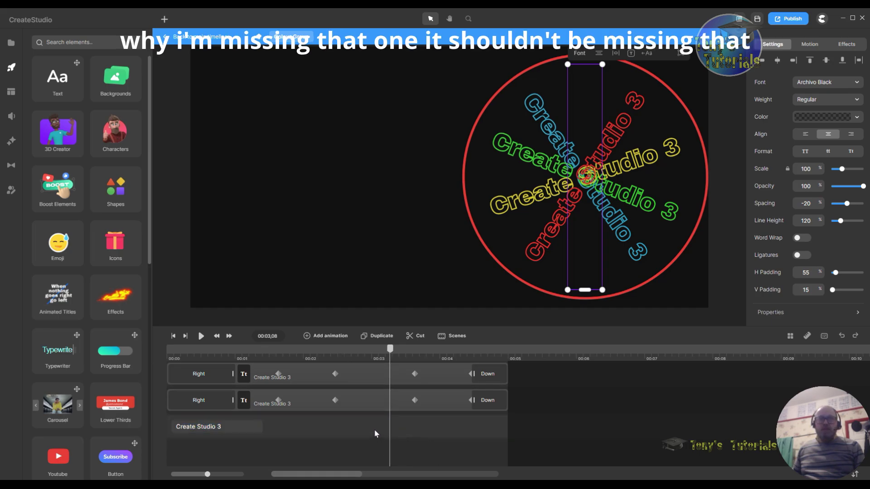
scroll(784, 253, down, 3)
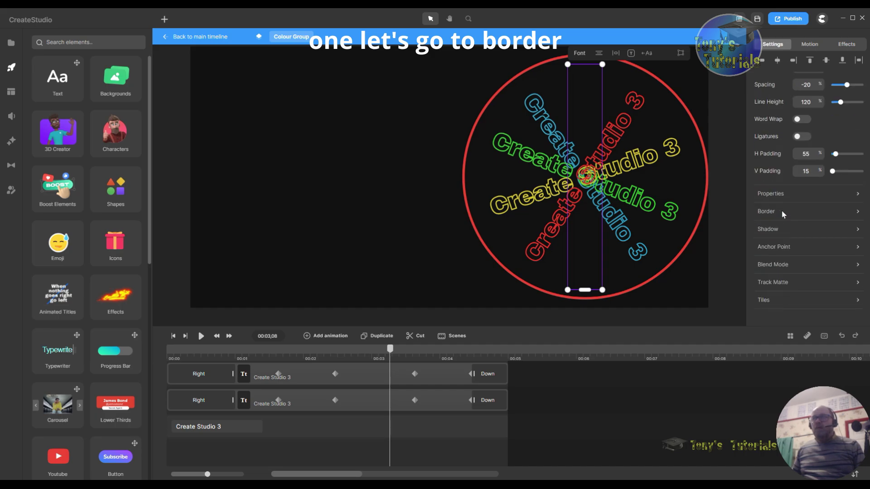
click(781, 206)
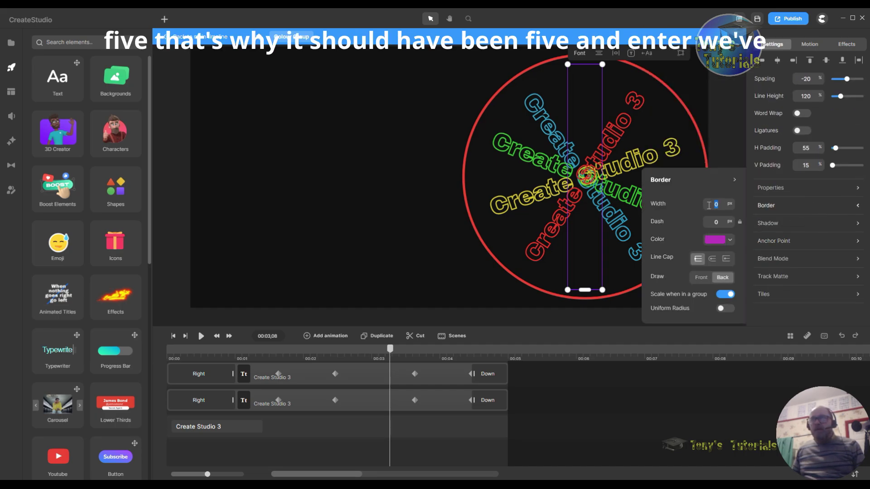
text(5)
key(Return)
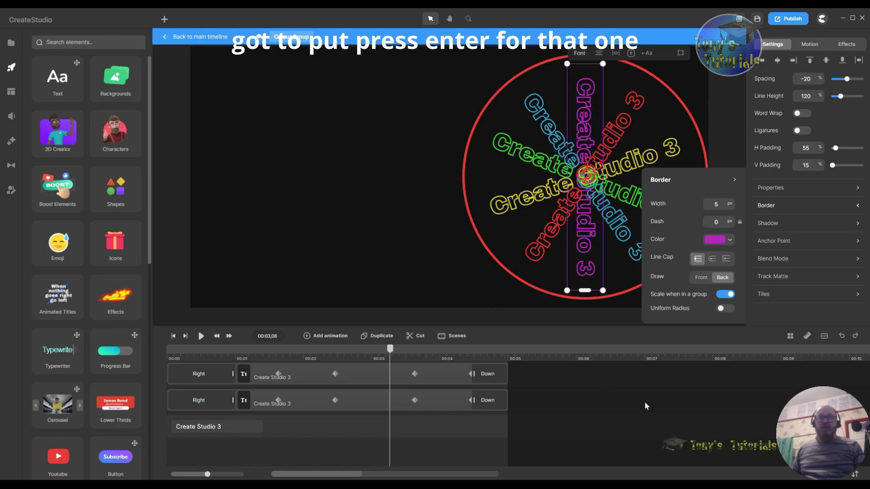
Return to the main timeline and play the colored-border group's animation
click(297, 246)
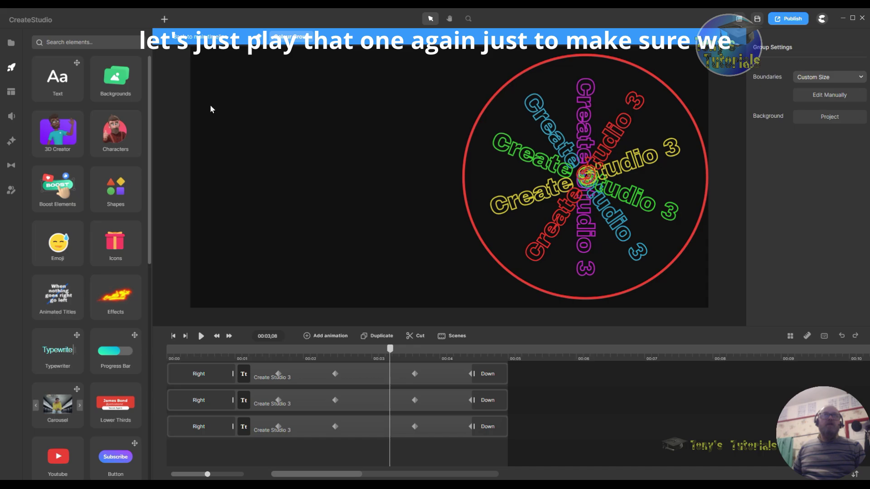
click(197, 37)
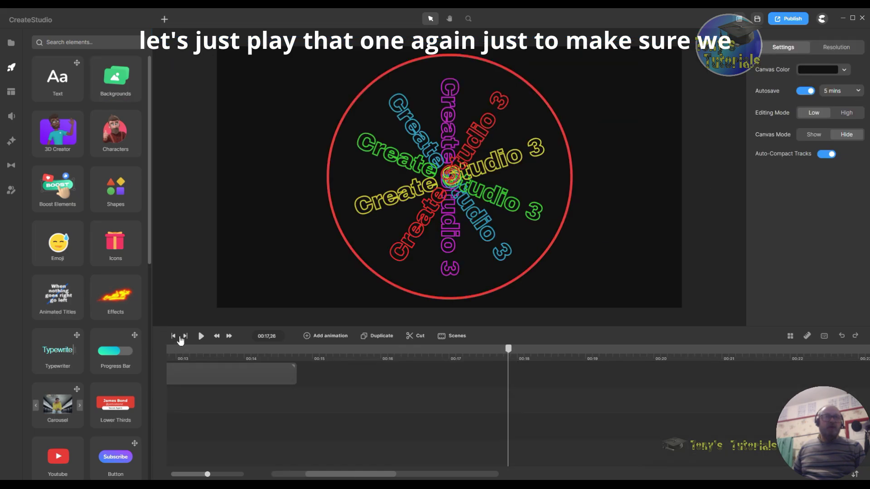
click(182, 337)
click(202, 337)
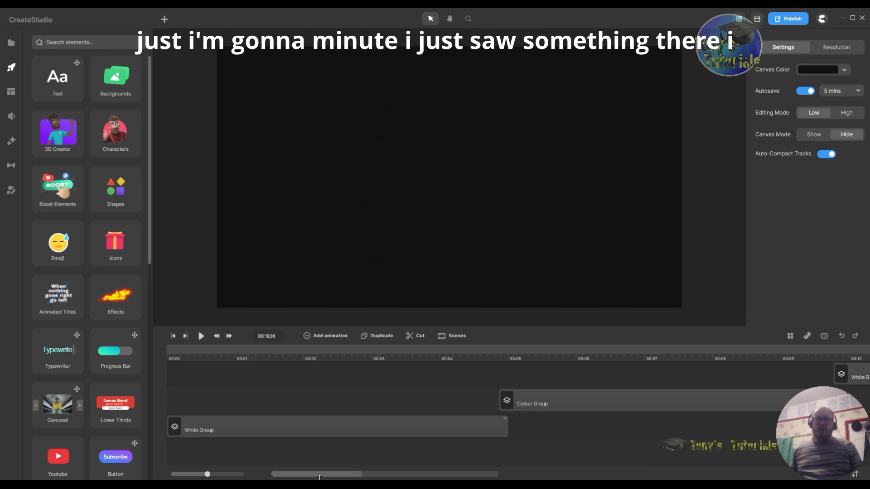
Preview the White Border Group from 00:10,12 and return the playhead to the start of the timeline
drag(328, 476, 344, 476)
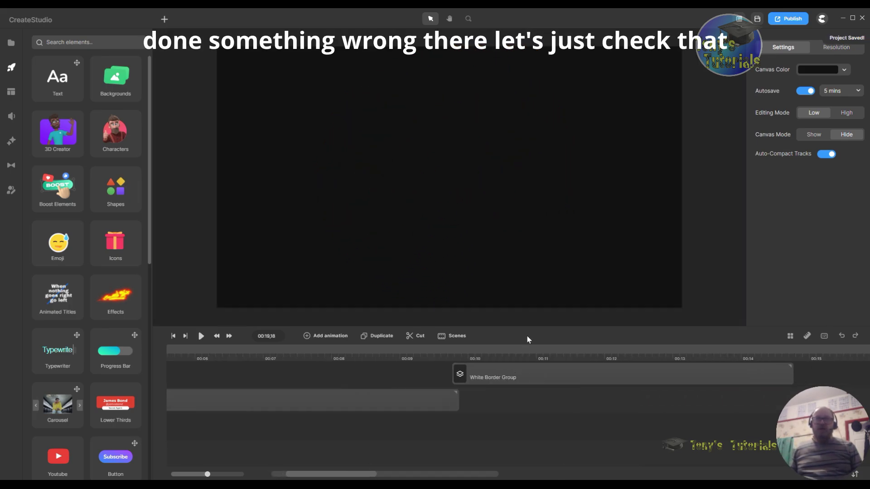
click(495, 356)
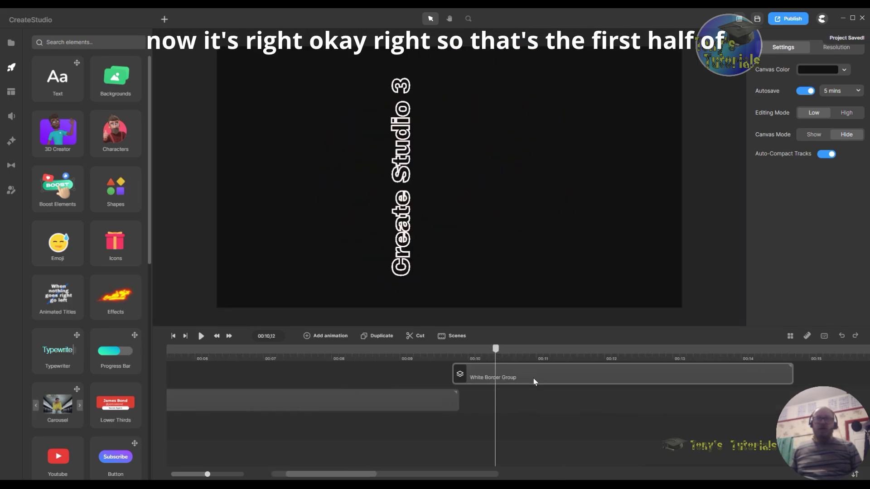
click(201, 336)
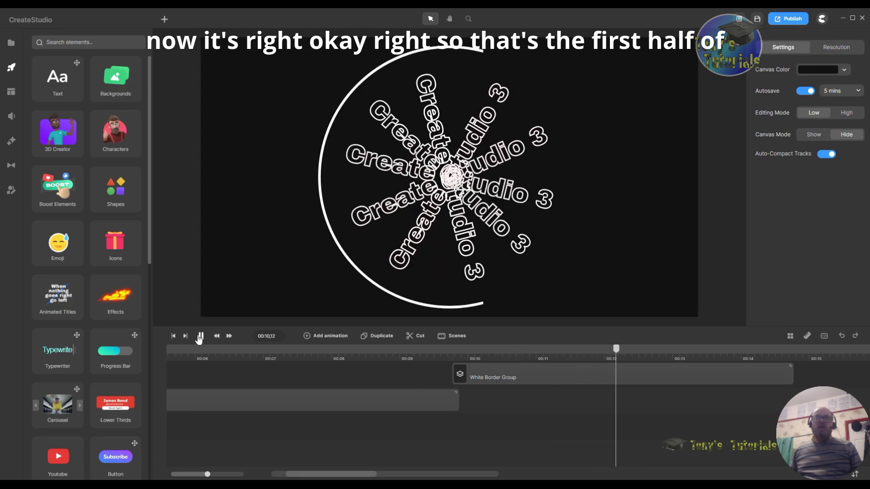
click(198, 338)
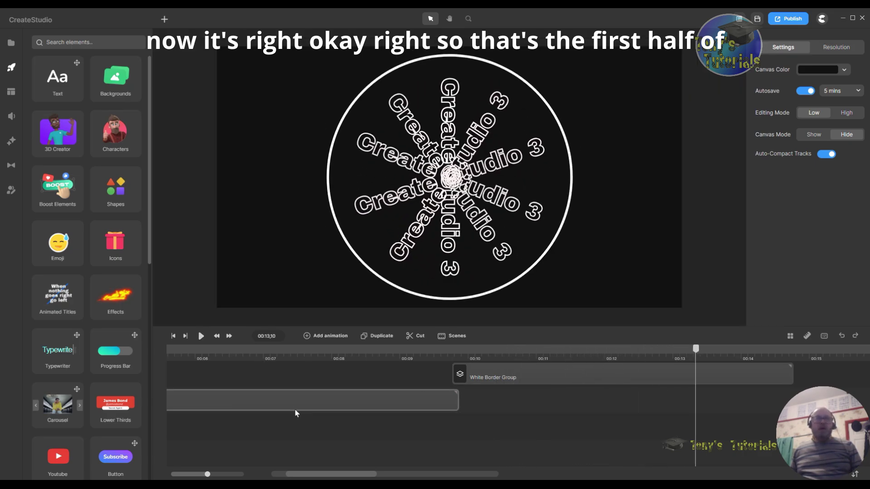
drag(694, 355, 126, 346)
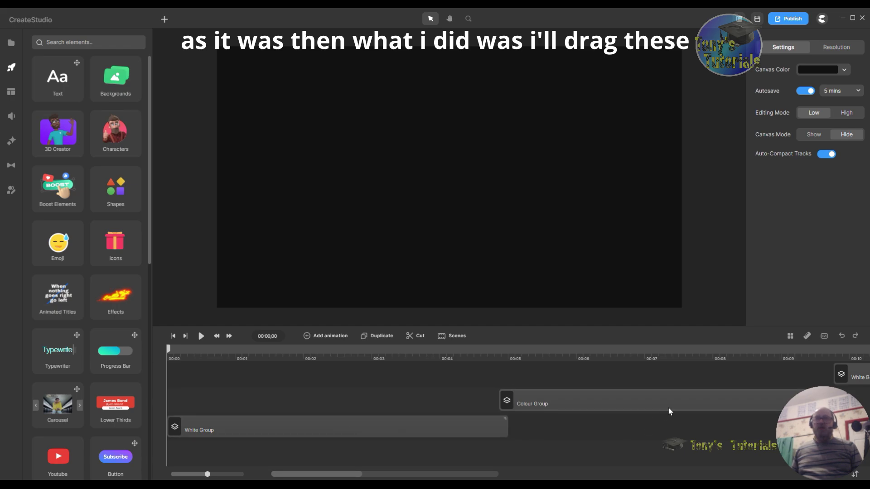
Move the solid Colour Group and the White Border Group to the start of the timeline, stacked above the White Group
drag(675, 402, 335, 402)
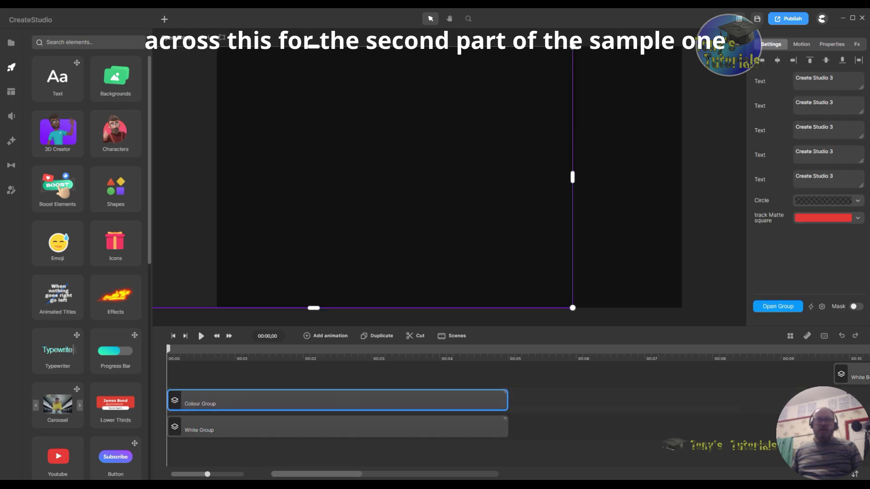
drag(358, 476, 364, 474)
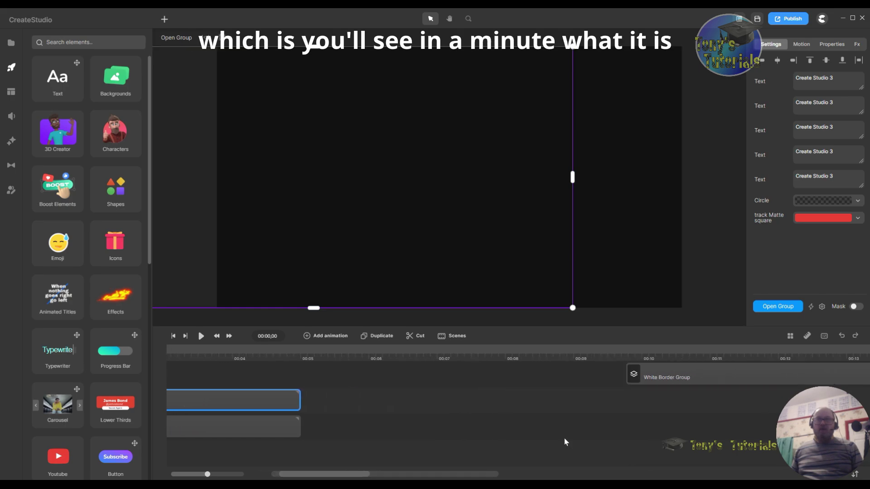
drag(730, 372, 181, 397)
drag(376, 398, 261, 397)
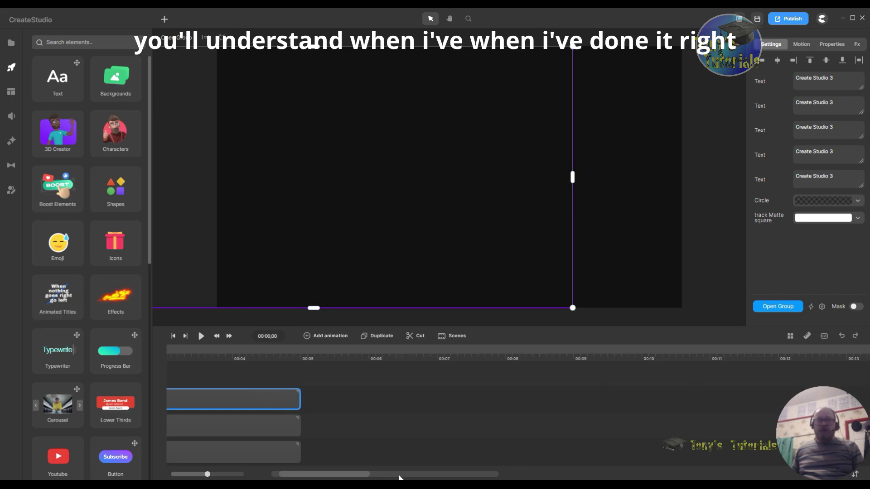
Move the colored-border group to the start of the timeline on the track above the White Border Group
drag(363, 474, 378, 475)
drag(770, 372, 19, 427)
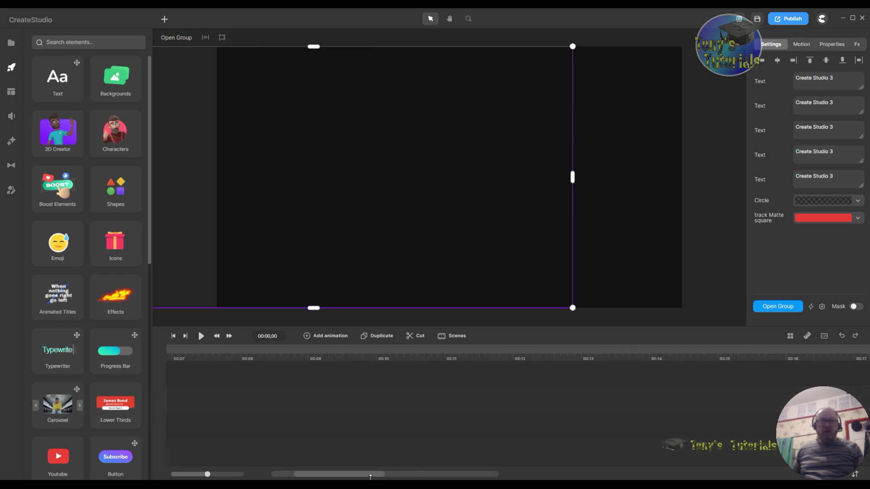
drag(349, 475, 326, 474)
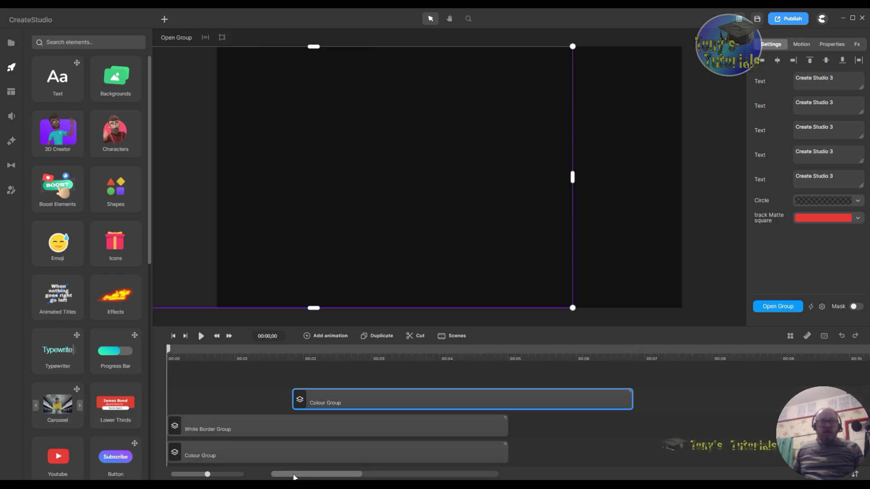
drag(495, 403, 359, 404)
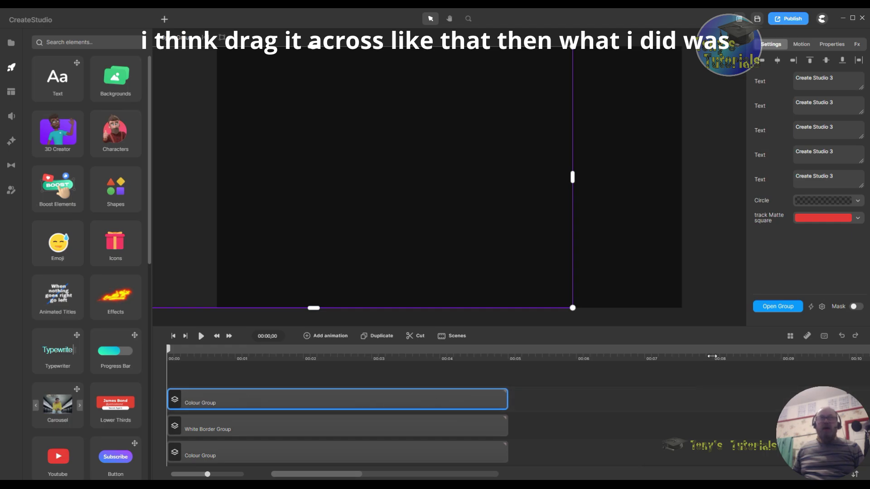
With the playhead at 00:02,12, shrink the colored-border group to under half size and place it in the canvas's lower-right corner
drag(172, 355, 336, 370)
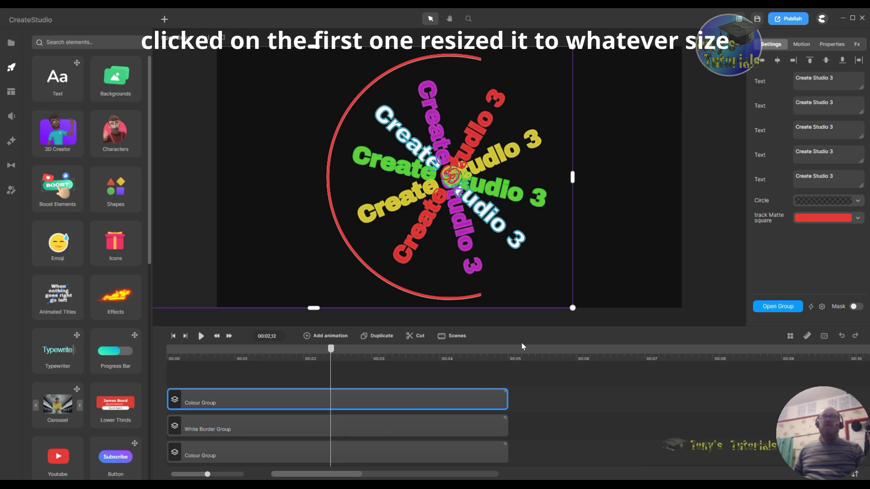
drag(571, 47, 300, 184)
drag(246, 247, 622, 245)
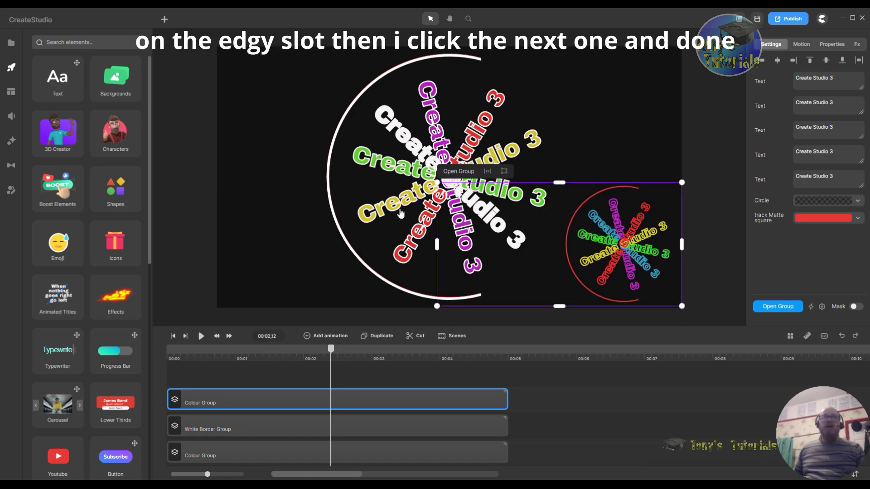
Shrink the White Border Group to roughly the same size and place it in the canvas's upper-right corner
click(298, 426)
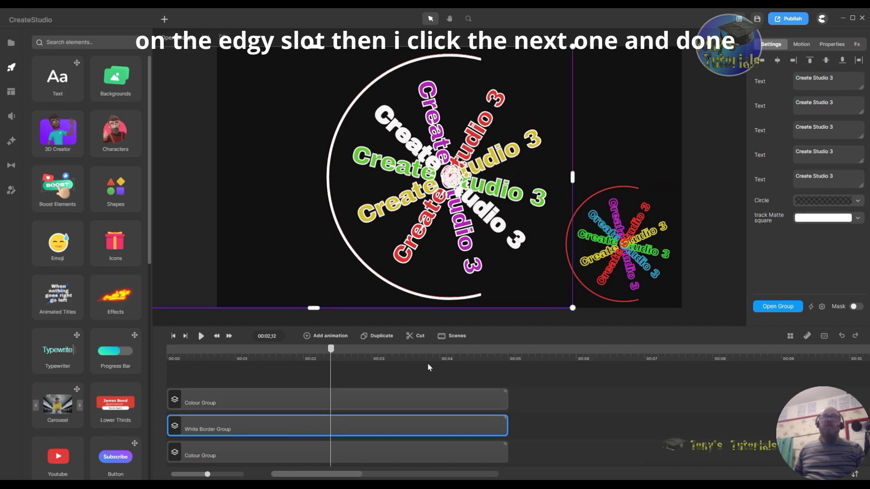
drag(572, 47, 296, 190)
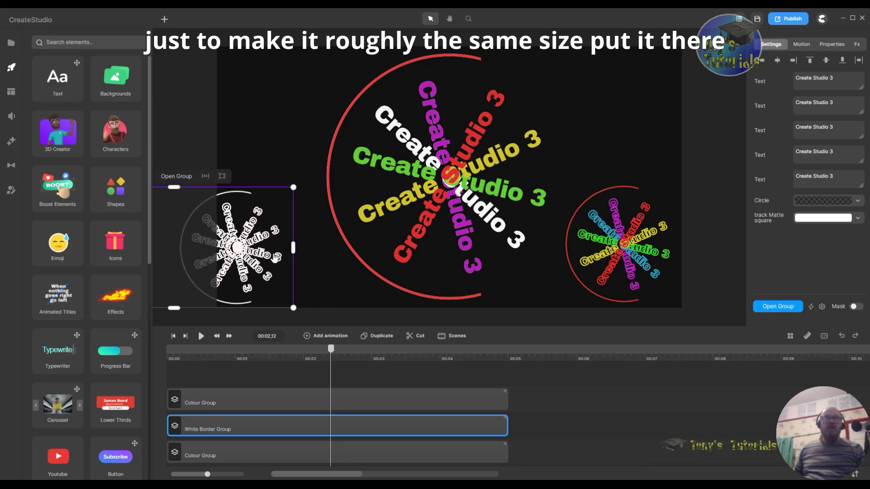
drag(245, 262, 620, 111)
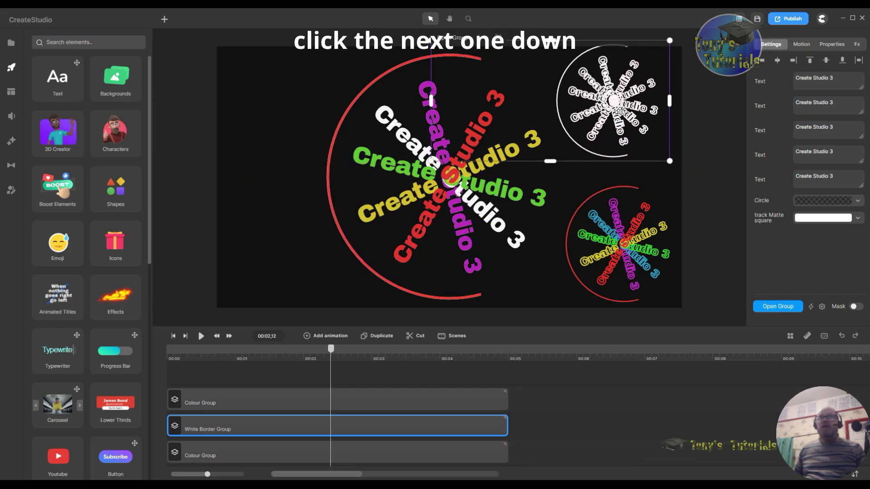
Shrink the solid Colour Group to a similar small size and place it in the canvas's lower-left area
click(283, 450)
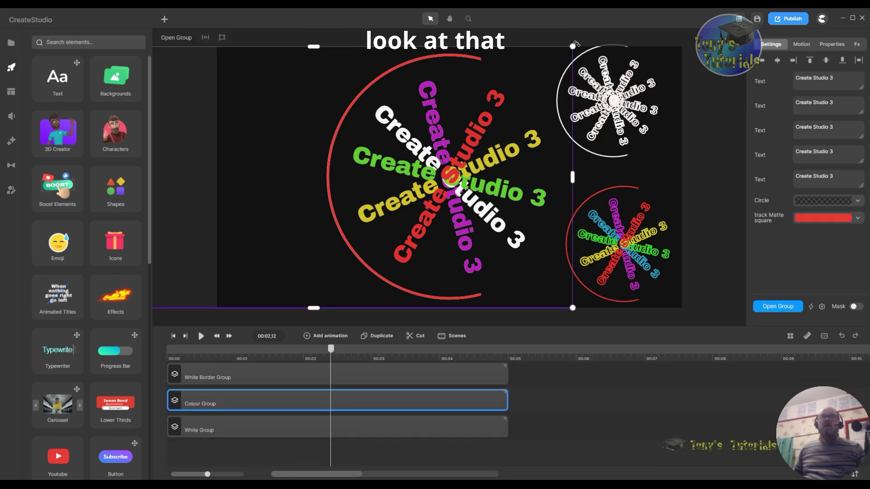
drag(566, 52, 273, 224)
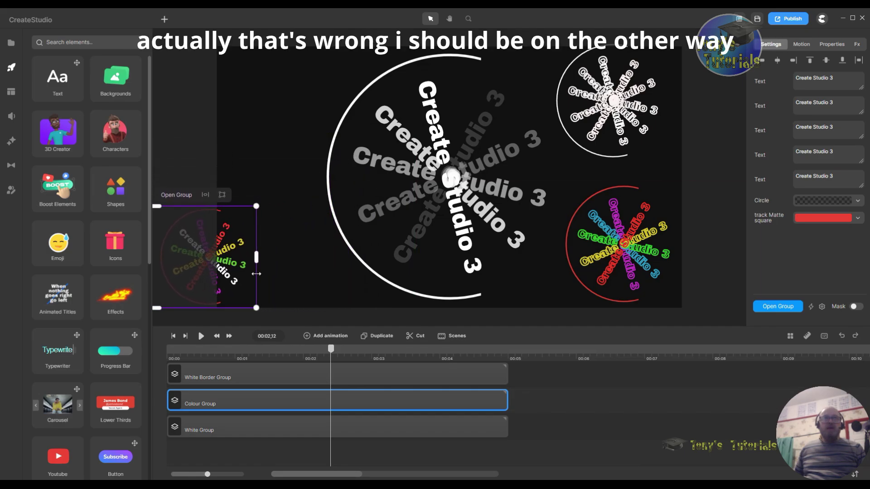
drag(245, 268, 355, 270)
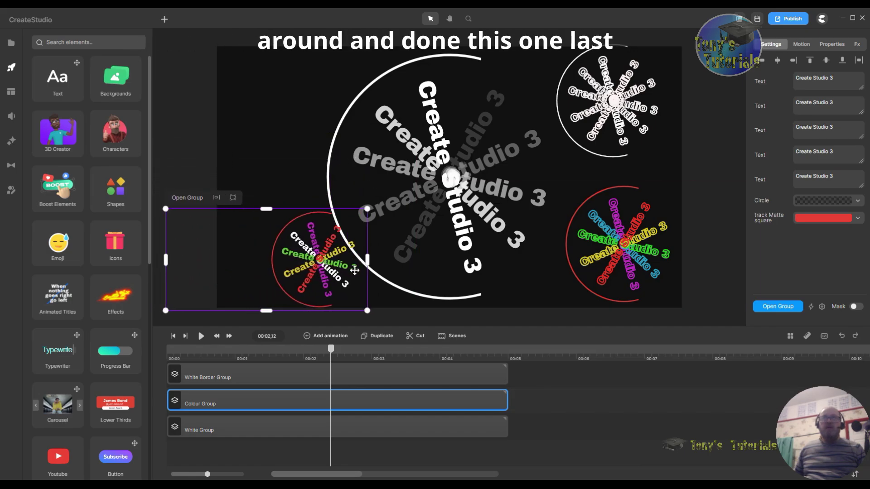
Shrink the White Group to under half size, place it in the canvas's upper-left corner, and move the solid Colour Group aside toward the lower middle
click(515, 193)
click(515, 141)
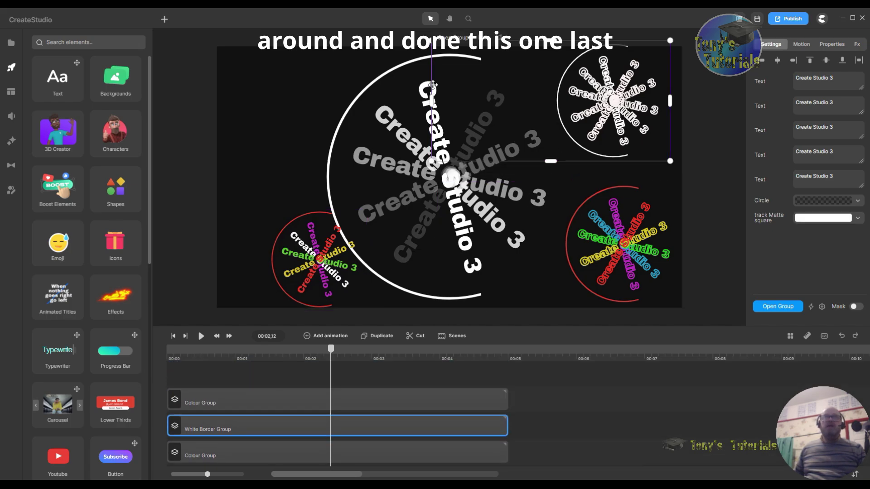
click(380, 101)
click(266, 431)
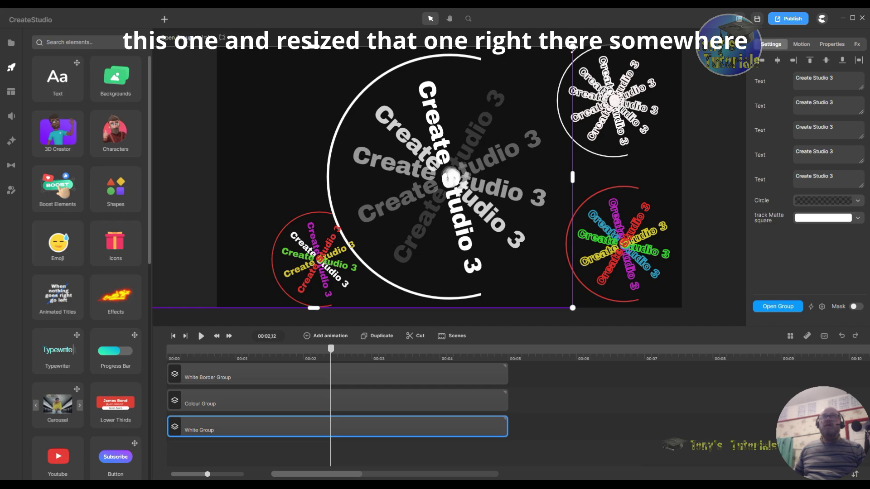
drag(569, 47, 296, 226)
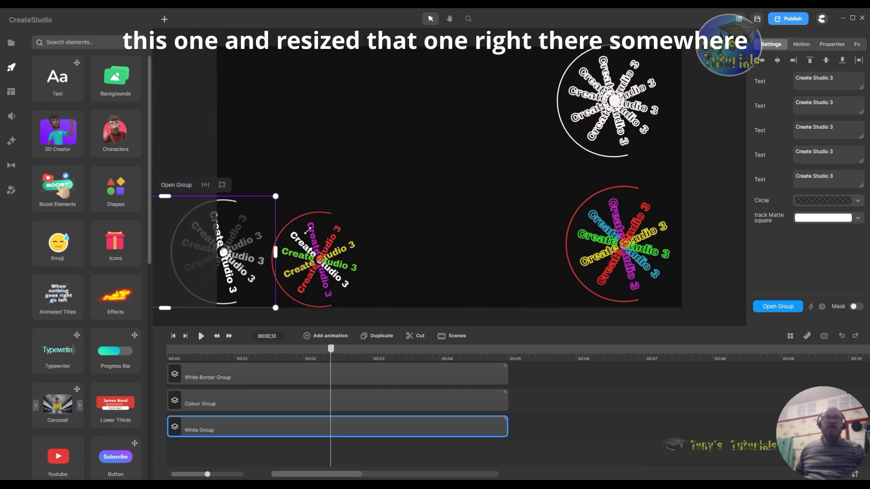
drag(237, 270, 347, 266)
drag(228, 254, 310, 100)
drag(357, 161, 351, 158)
Move the White Border Group down to the canvas's lower-right area and place the solid Colour Group in the upper-right corner
drag(586, 125, 589, 281)
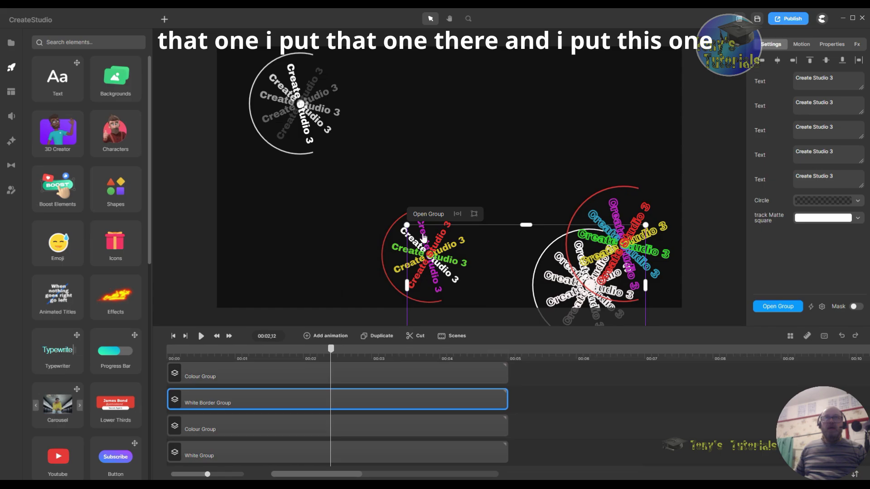
click(390, 259)
drag(416, 257, 468, 241)
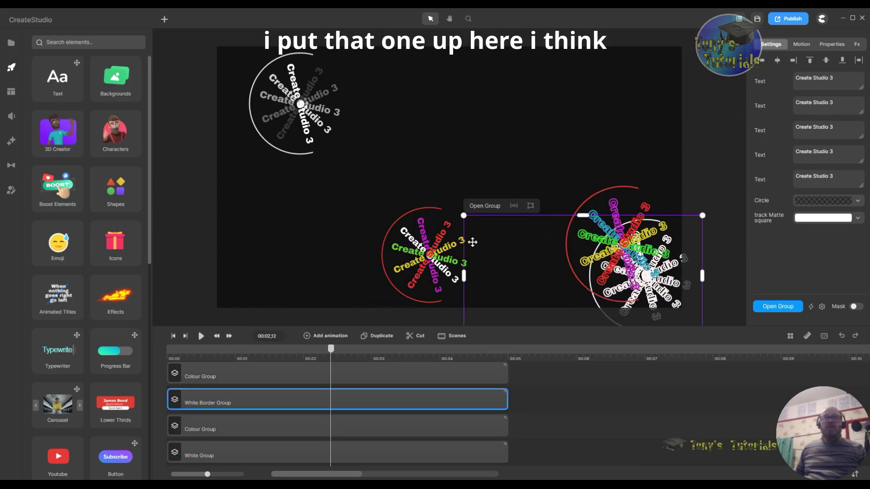
click(406, 240)
drag(405, 237, 659, 167)
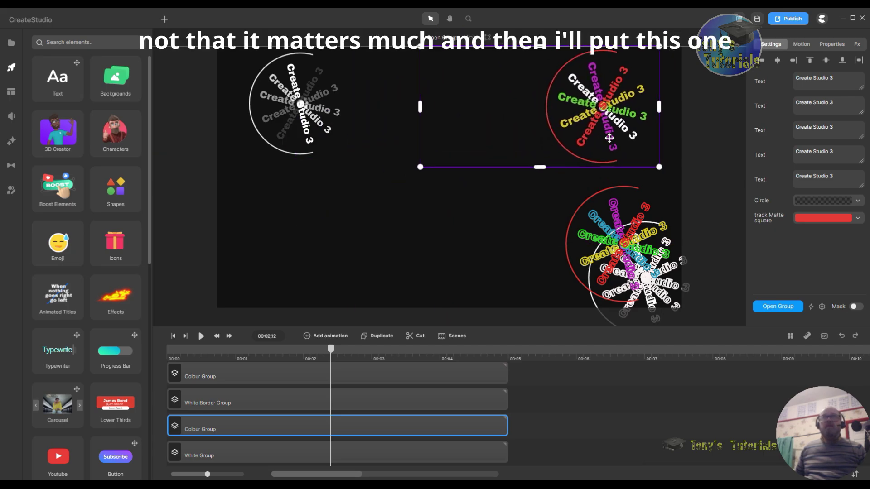
Place the colored-border group in the canvas's lower-left corner and the White Border Group in the lower-right, and preview the animation from the start
drag(589, 224, 269, 224)
click(614, 254)
drag(613, 255, 574, 219)
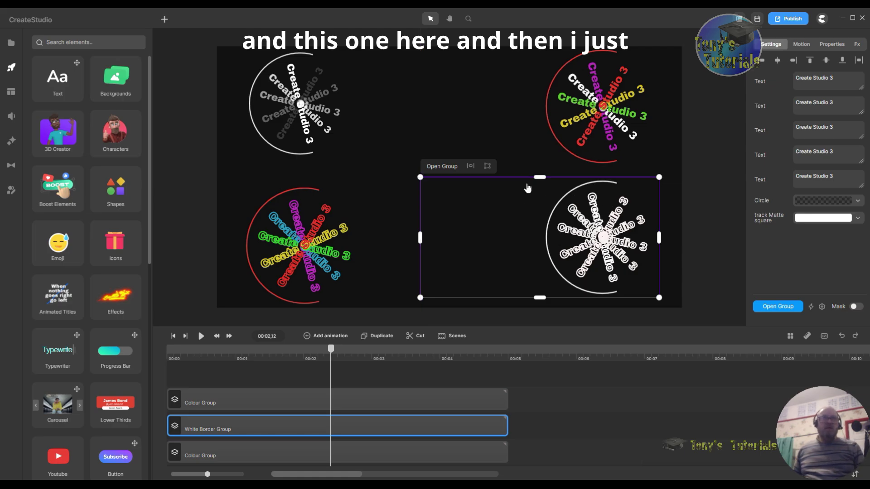
click(174, 336)
click(201, 336)
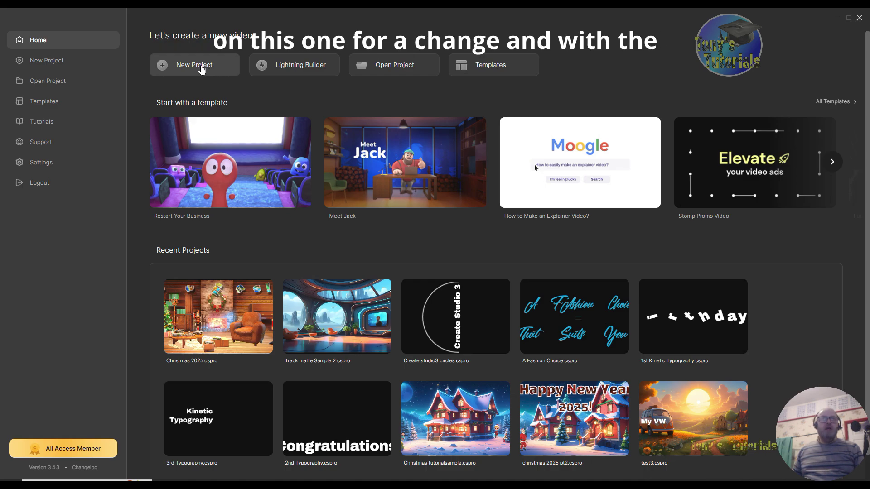
Create a new project and add the Futuristic Home background with the round windows and wall screen to the canvas
click(202, 69)
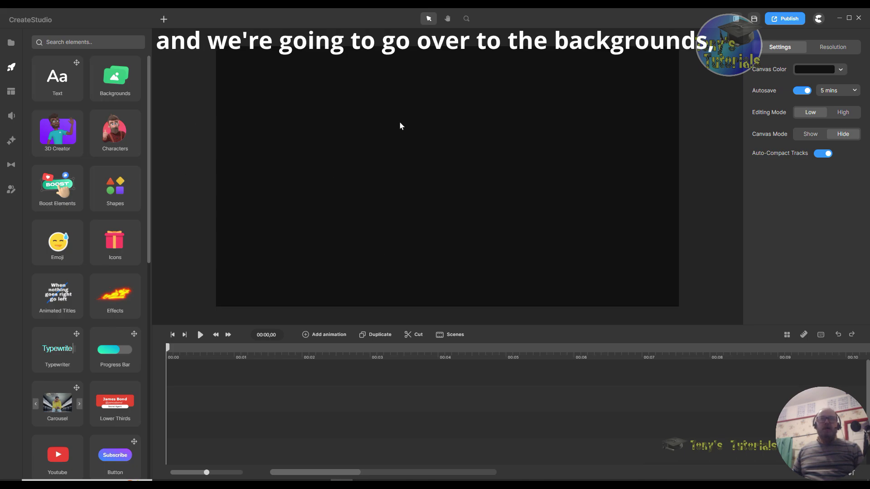
click(114, 76)
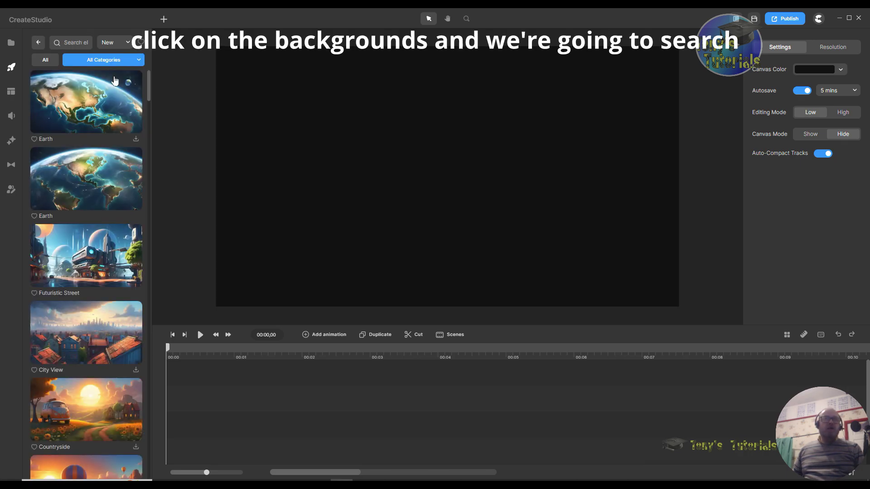
scroll(113, 151, down, 5)
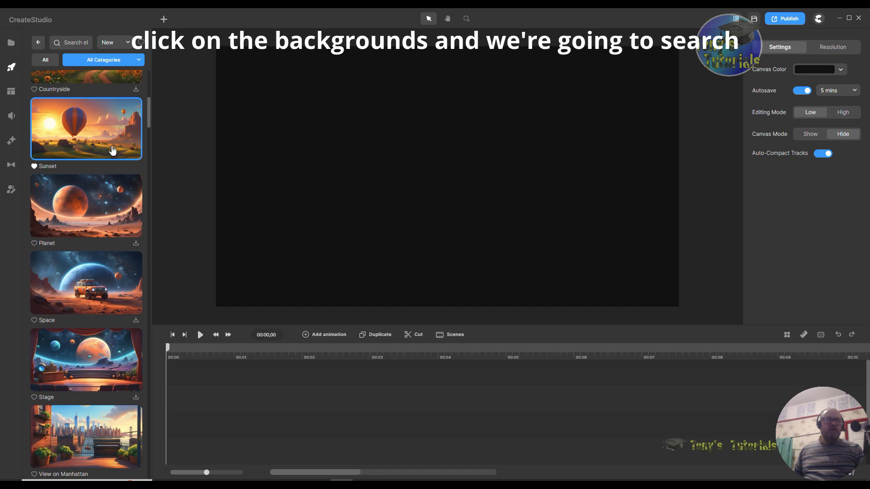
scroll(113, 150, down, 15)
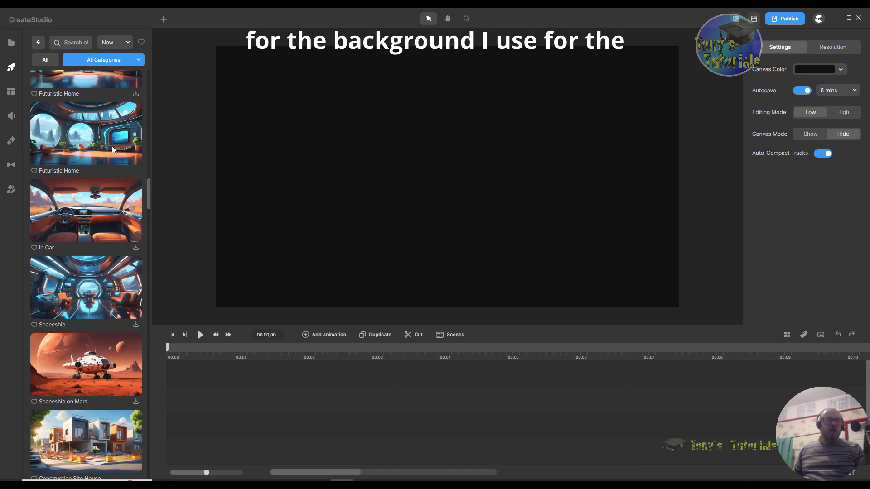
drag(72, 136, 435, 179)
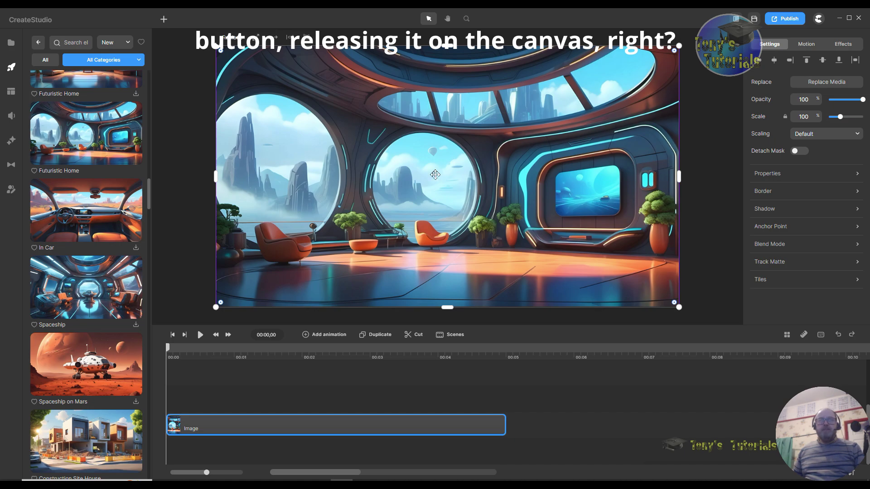
With the Pen tool, start tracing the wall screen along its upper edge and around its rounded upper-right corner
click(467, 20)
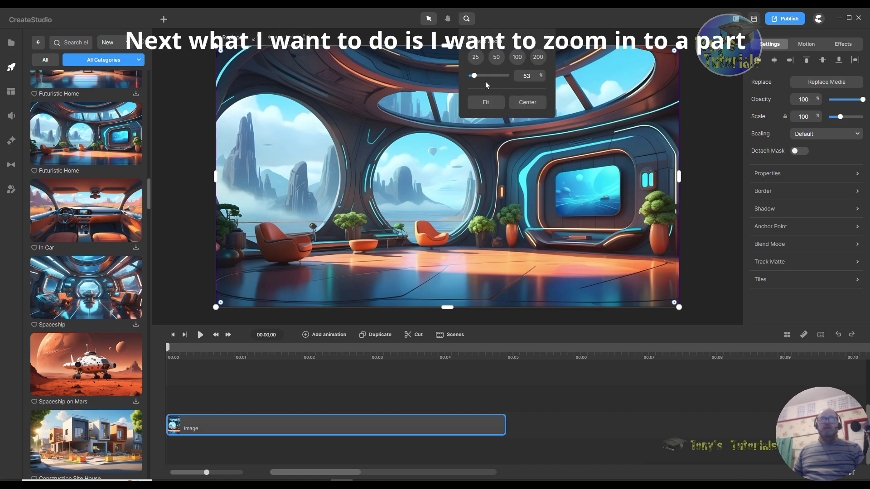
drag(475, 75, 490, 76)
drag(644, 256, 254, 225)
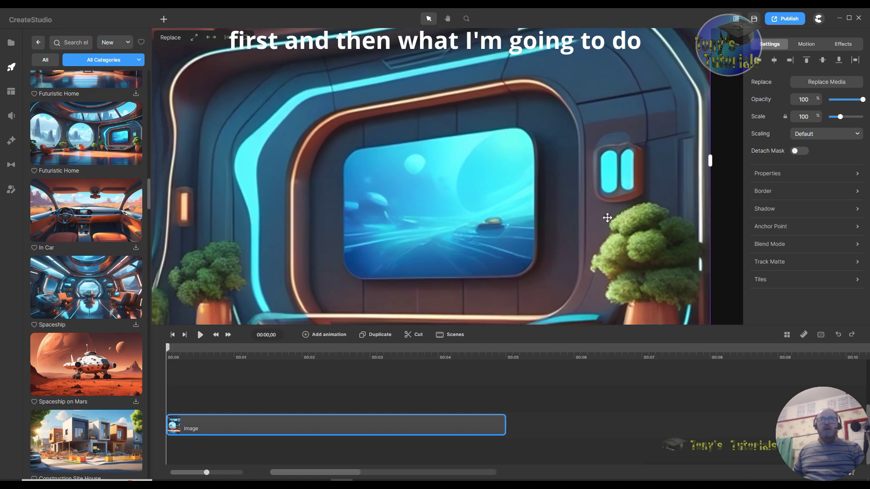
click(165, 21)
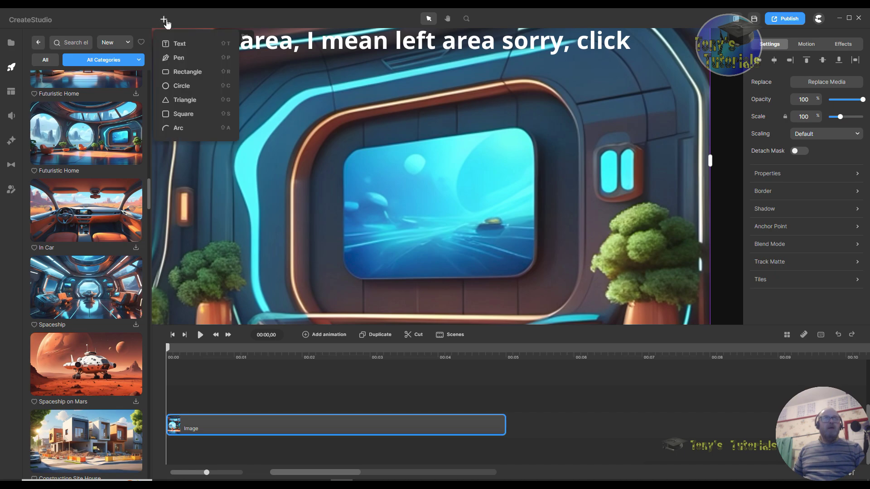
click(179, 57)
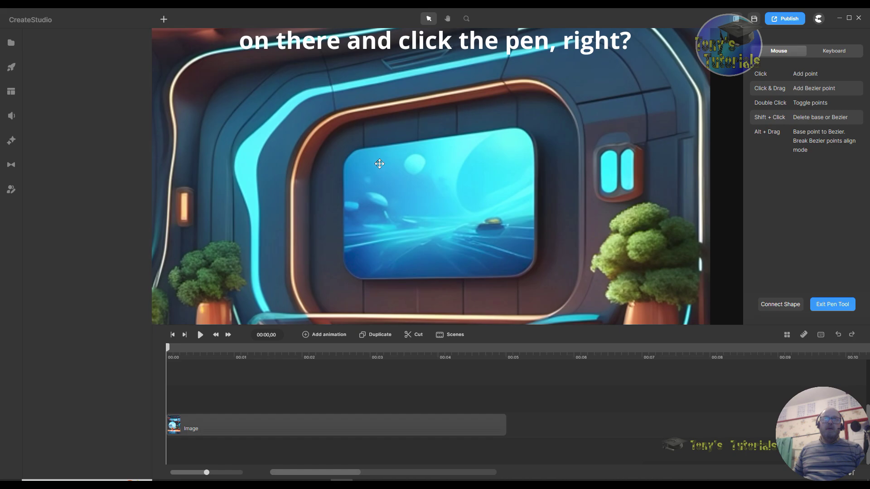
click(357, 149)
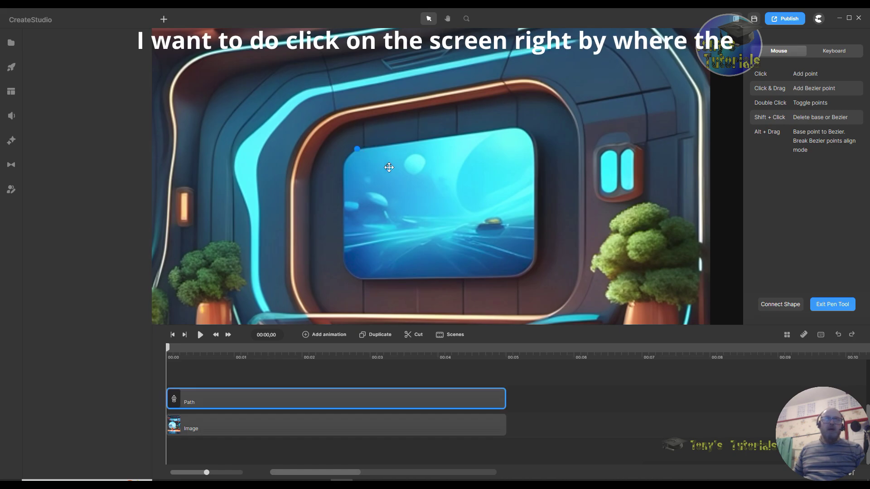
click(514, 126)
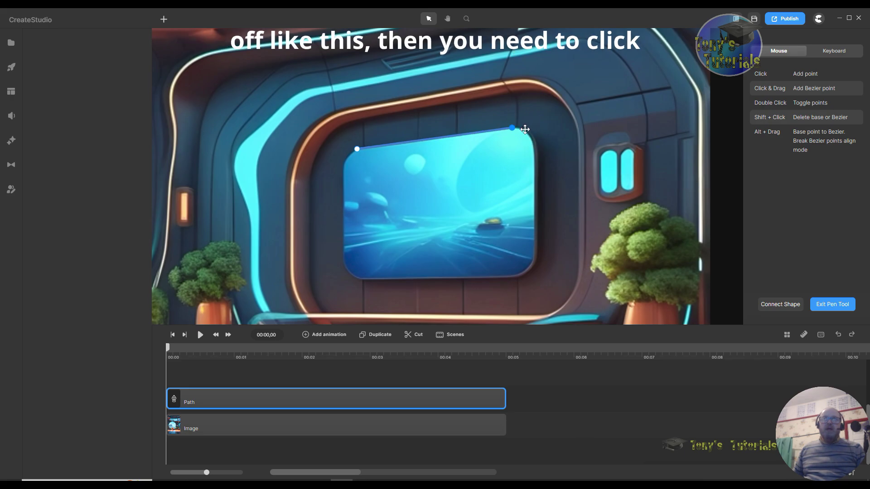
click(523, 130)
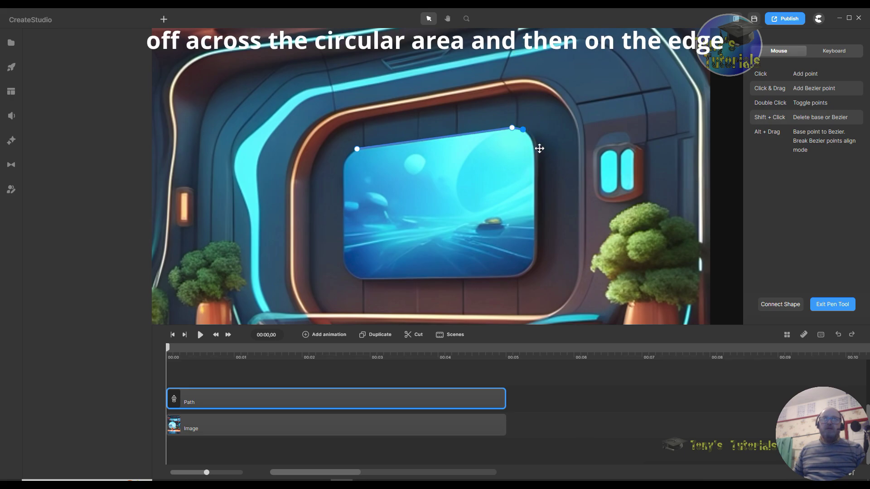
click(531, 140)
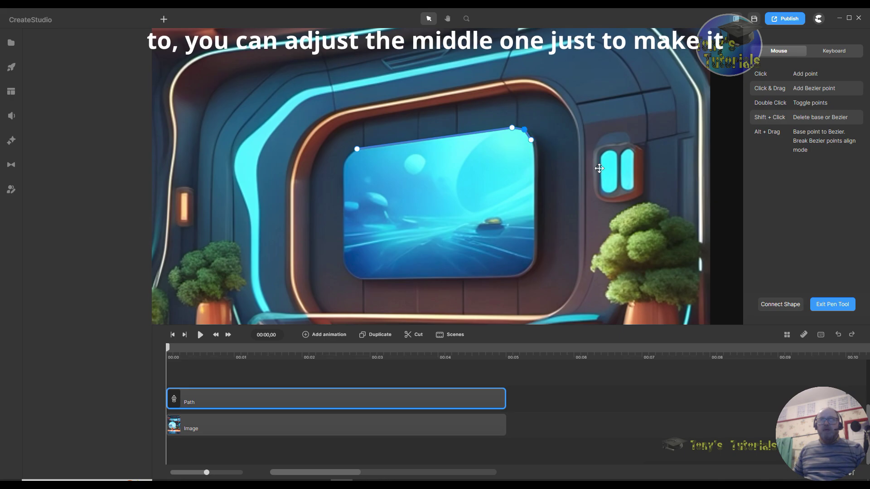
Continue the pen path down the wall screen's right edge and around its lower-right corner, adjusting the points to fit the curve
click(534, 256)
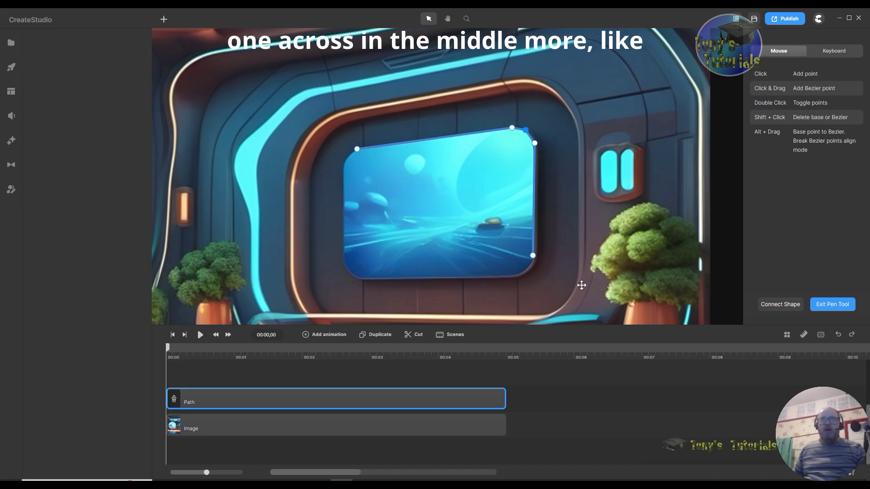
click(524, 271)
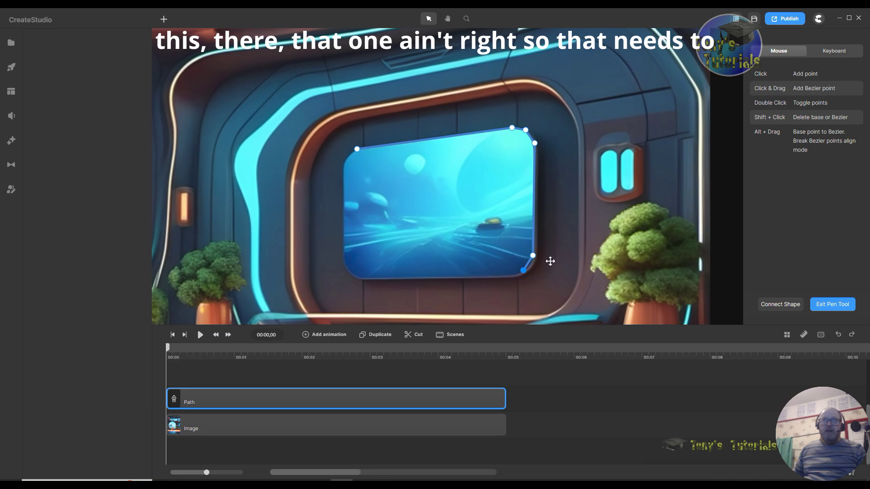
drag(533, 256, 536, 255)
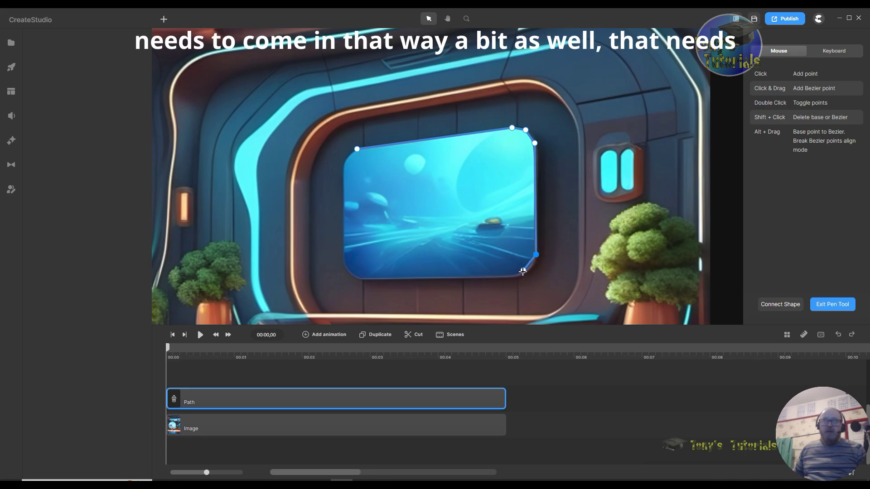
click(525, 271)
drag(537, 253, 534, 253)
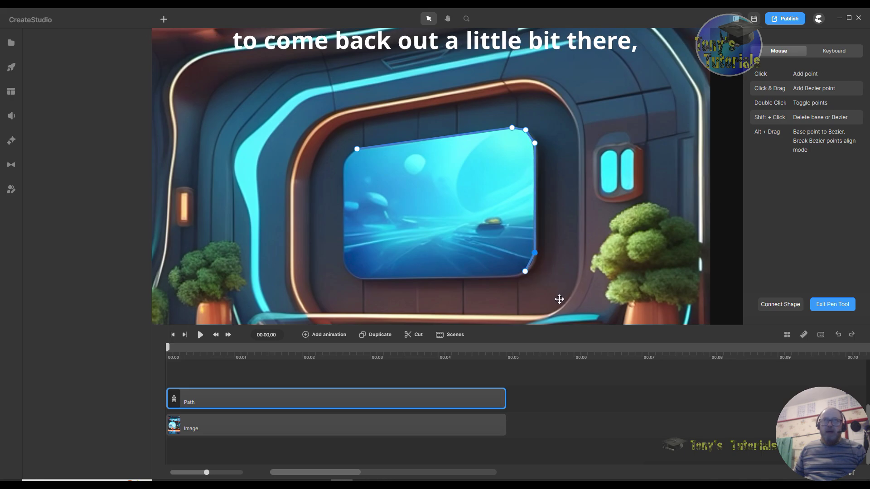
click(526, 272)
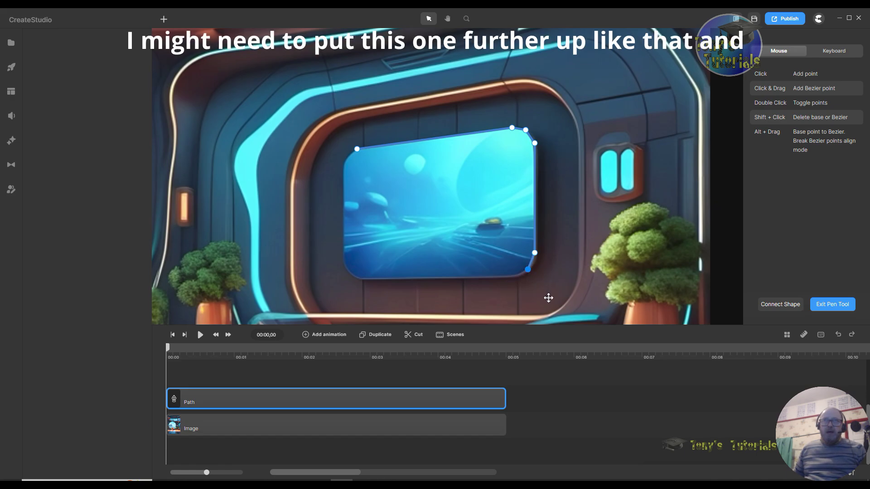
click(517, 275)
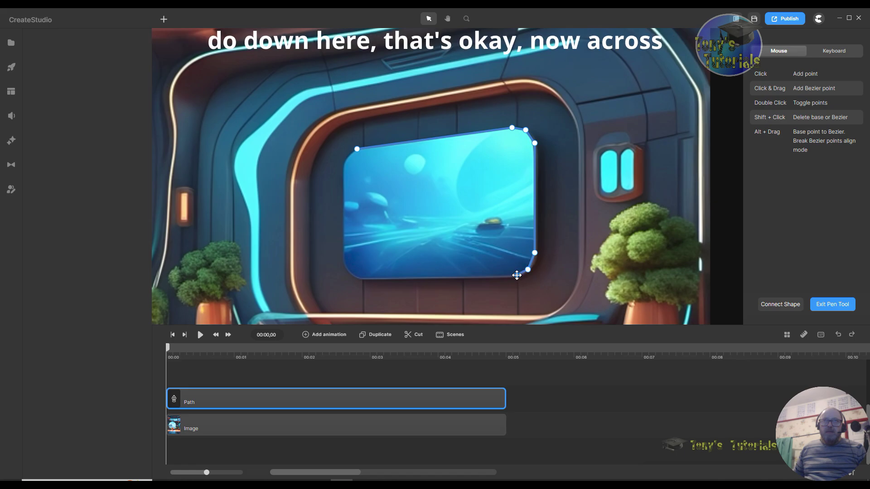
Trace the wall screen's lower edge, lower-left corner, left edge and upper-left corner, and close the path at its starting point
click(361, 279)
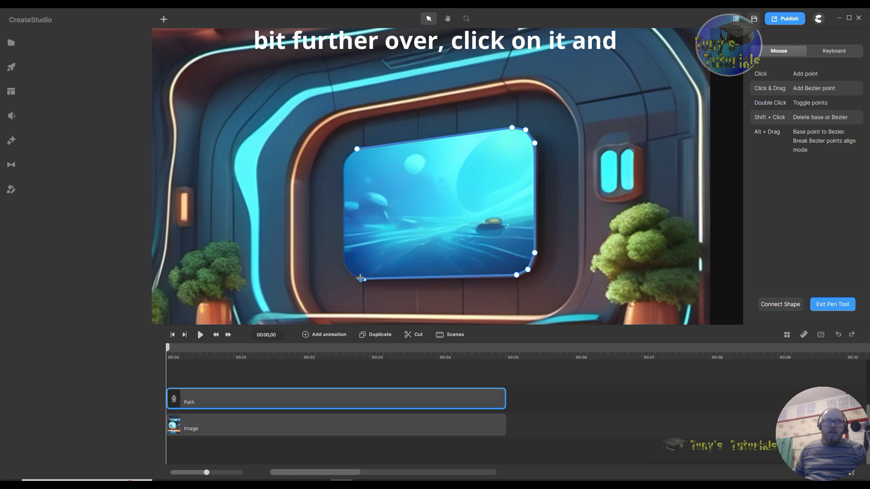
drag(362, 278, 359, 279)
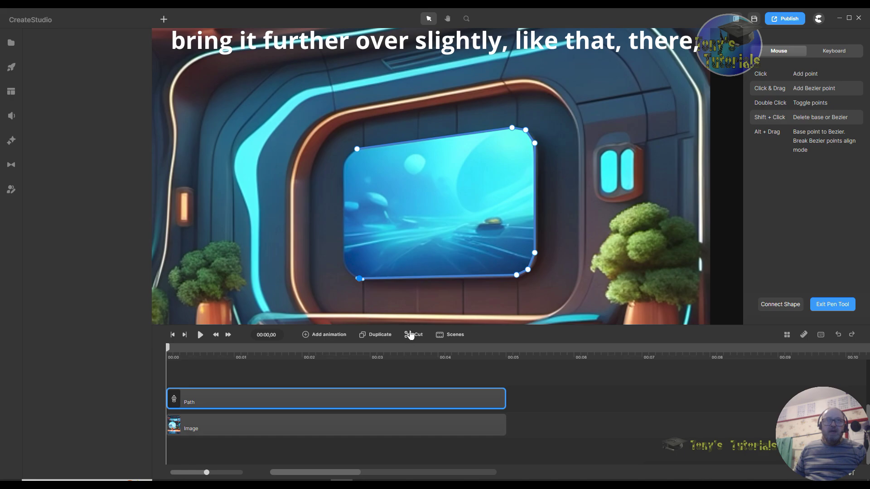
click(349, 270)
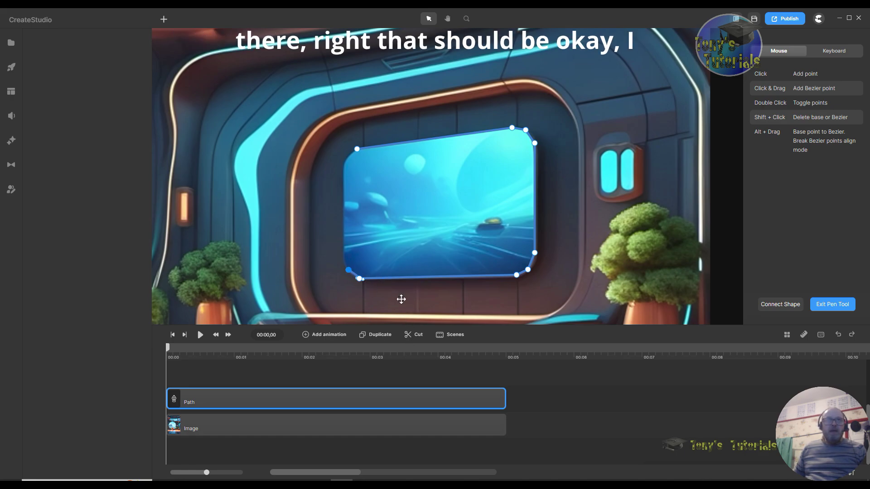
click(343, 259)
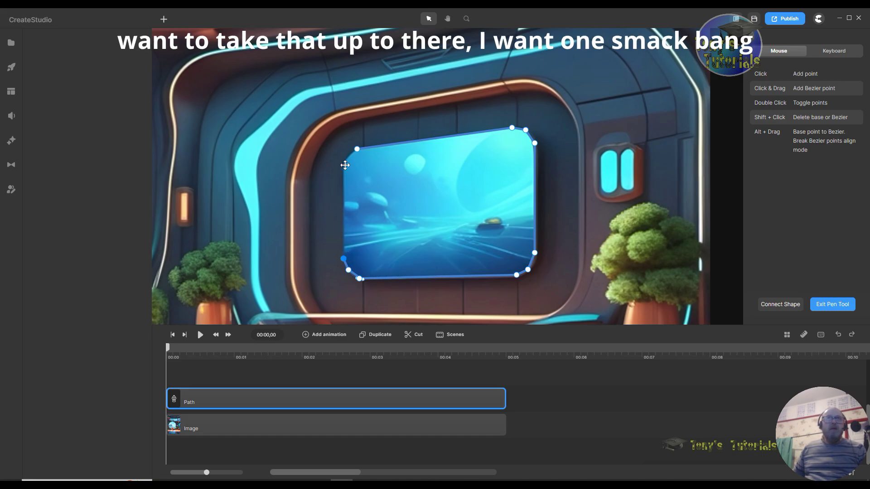
click(343, 163)
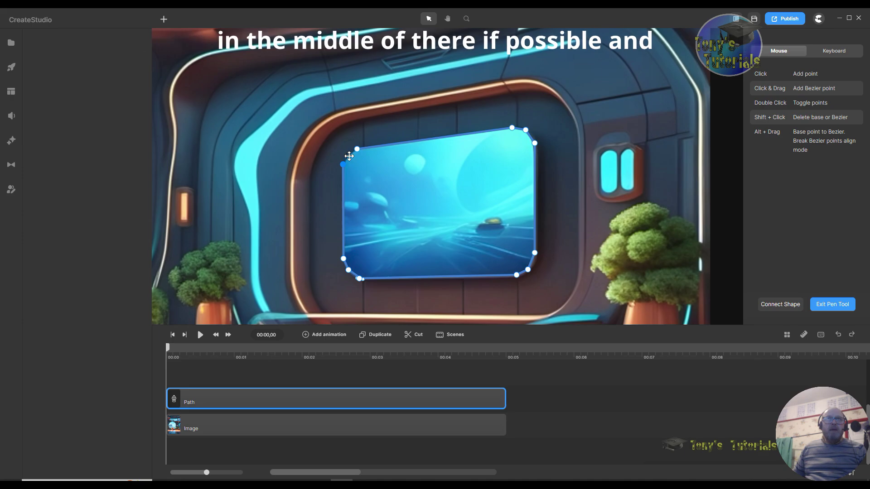
click(349, 156)
click(357, 149)
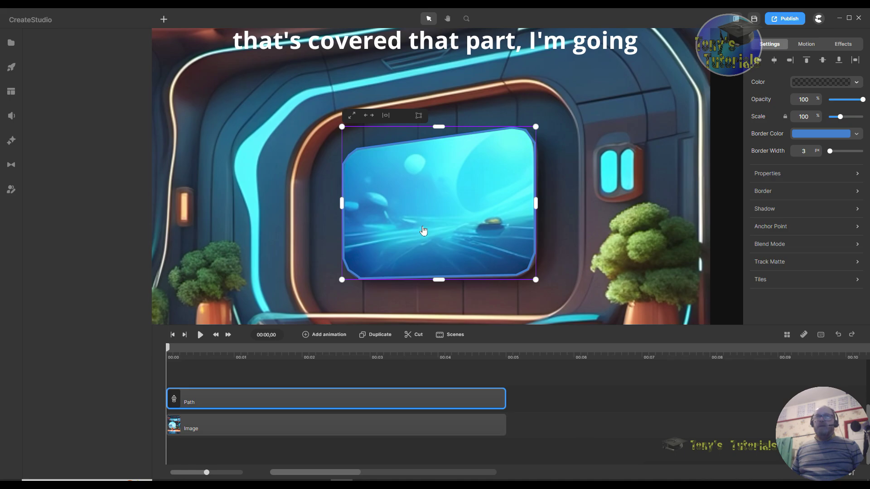
Fill the traced wall-screen path with fully opaque white (ffffff)
click(859, 86)
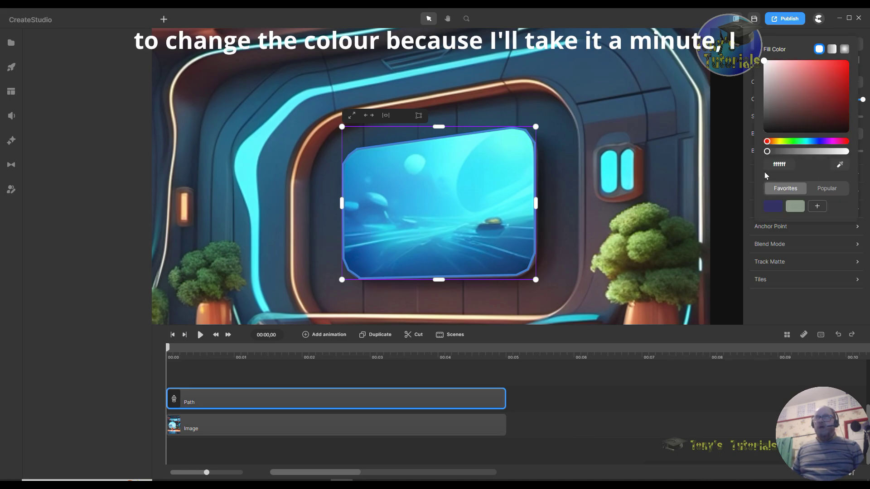
drag(767, 151, 852, 153)
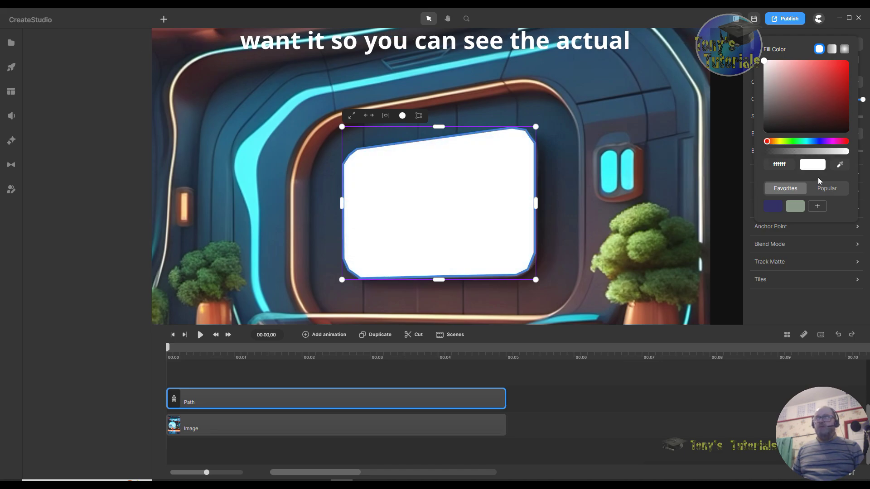
Change the wall-screen path's fill from white to the blue shade 5b6ee5
click(818, 141)
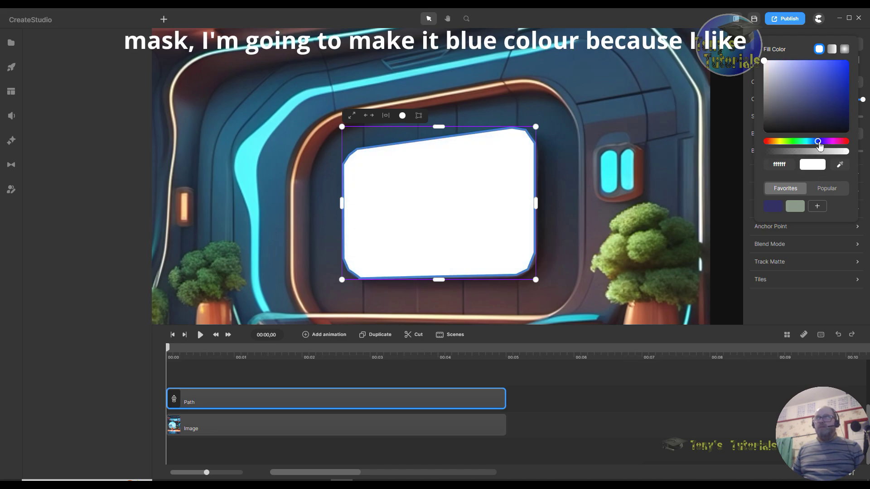
click(819, 74)
click(816, 67)
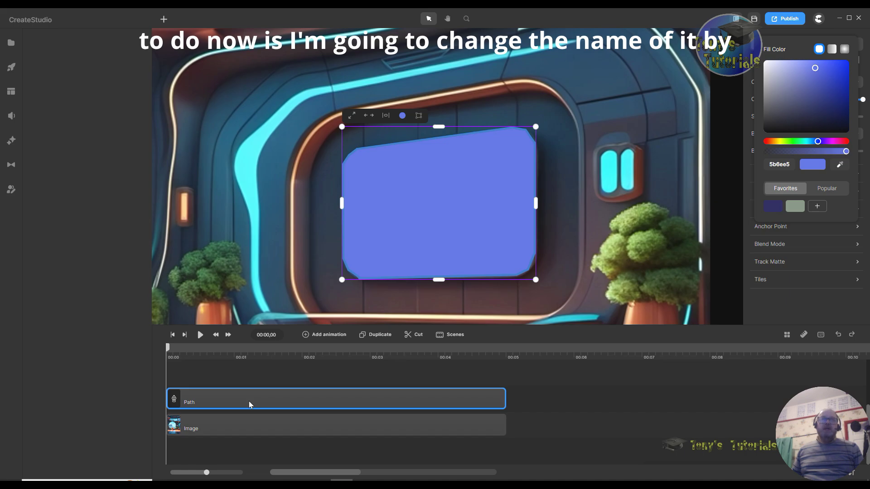
Rename the wall-screen path layer as Right Window Mask
right_click(227, 394)
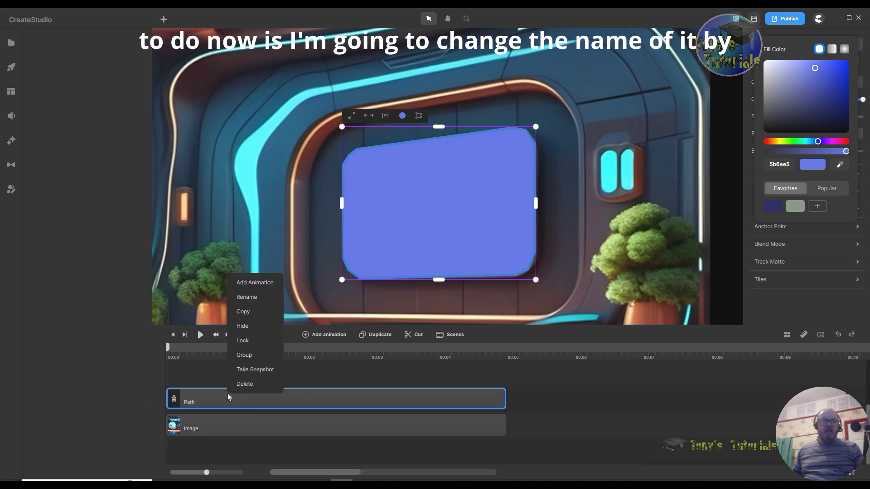
click(253, 298)
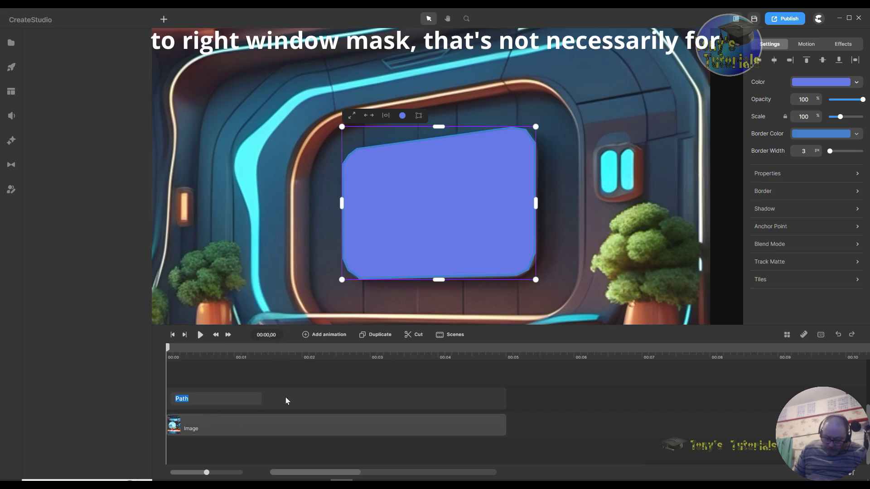
text(Right Wind)
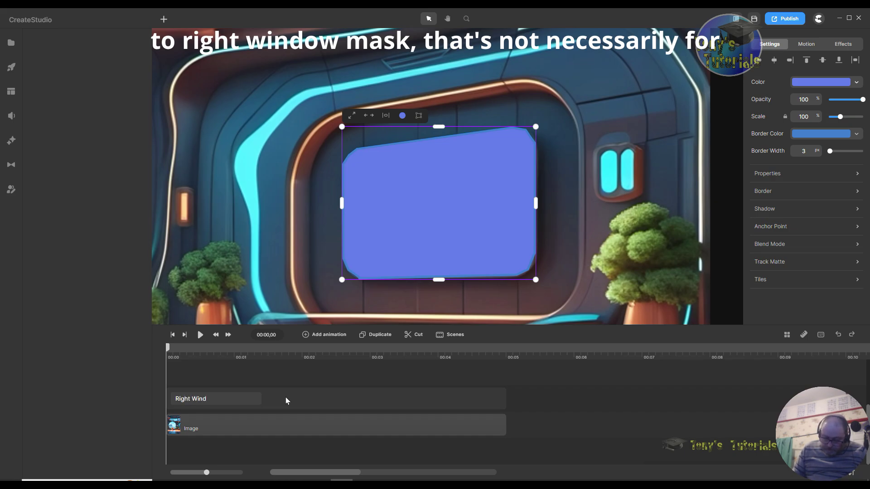
text(ow Mas)
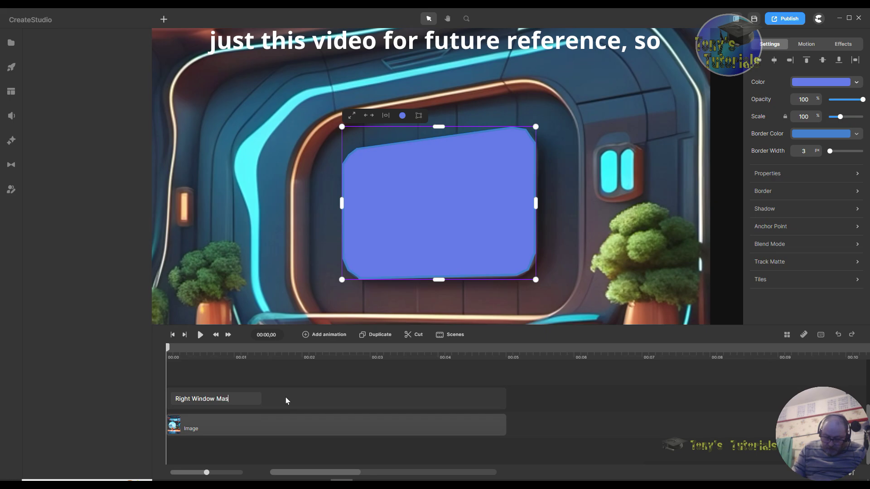
text(k)
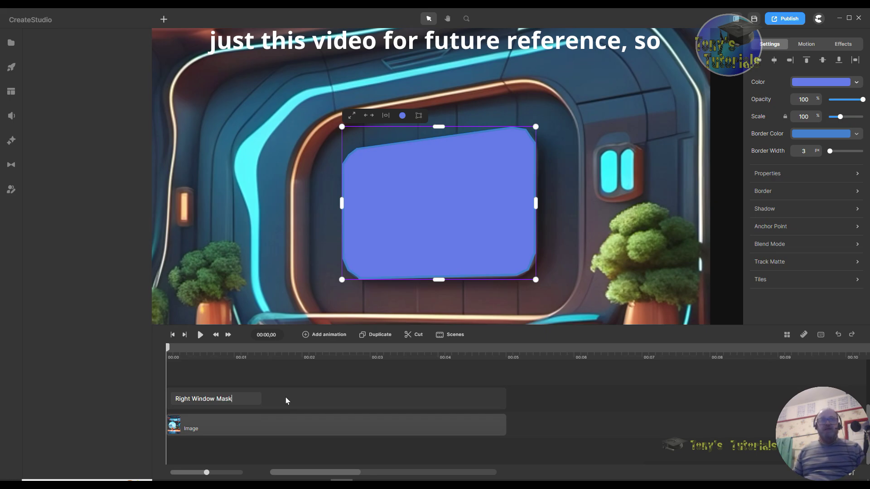
key(Return)
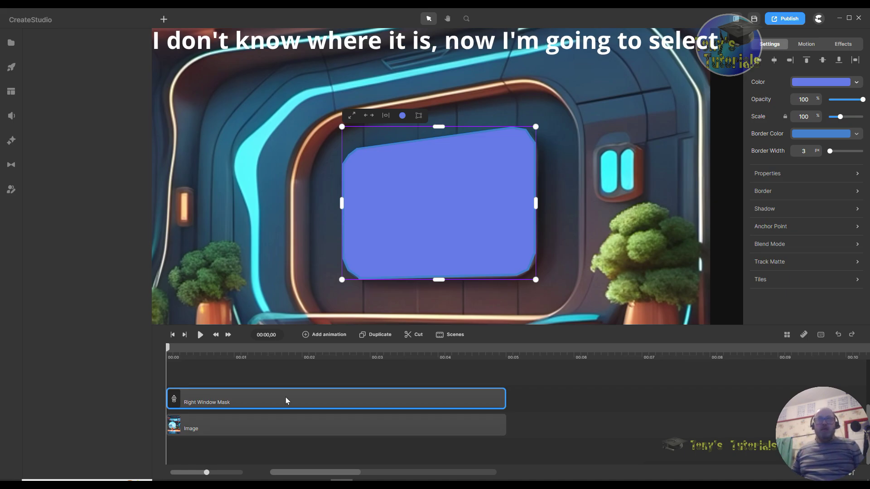
Select the Right Window Mask and Image layers and move them together until the whole central round window is visible on the canvas
drag(548, 389, 447, 440)
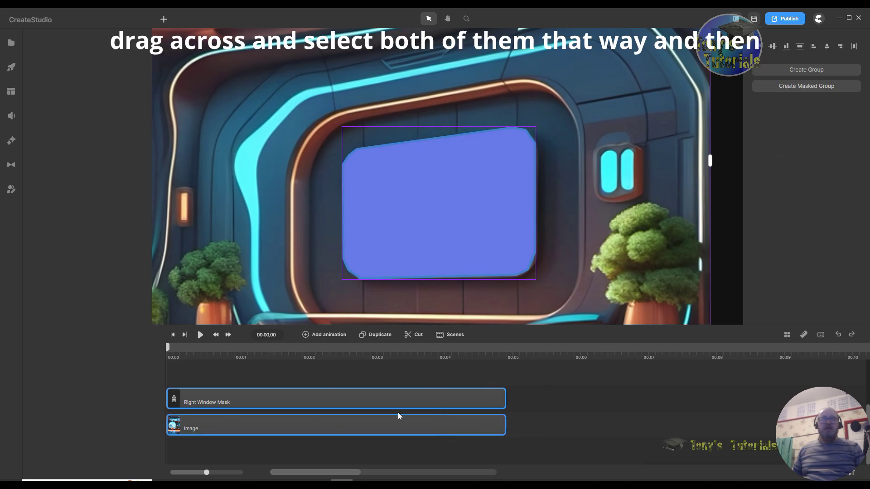
drag(272, 270, 771, 210)
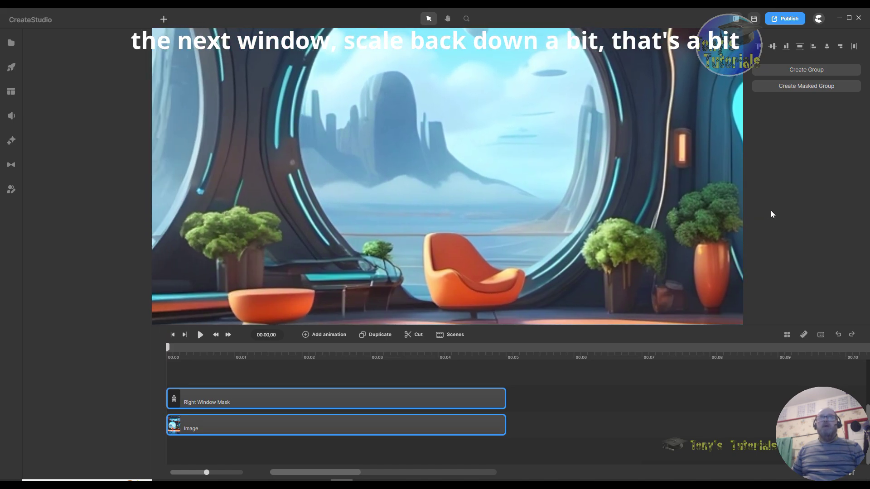
click(465, 19)
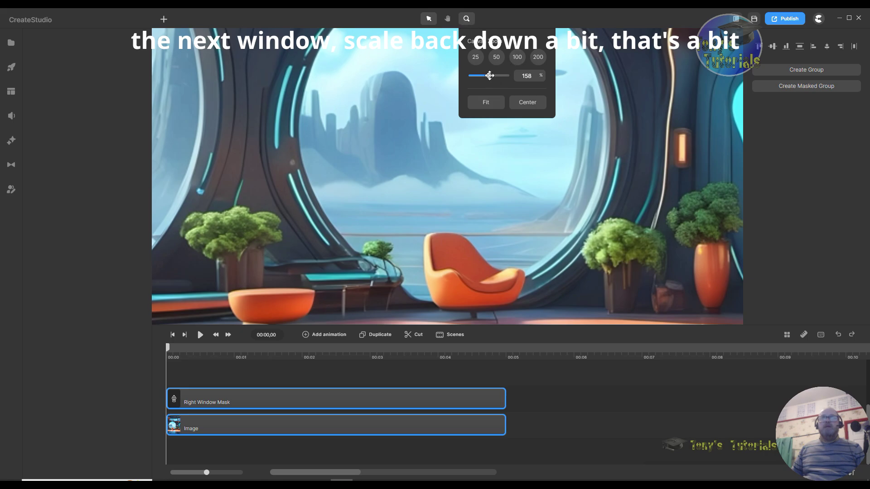
drag(490, 76, 483, 76)
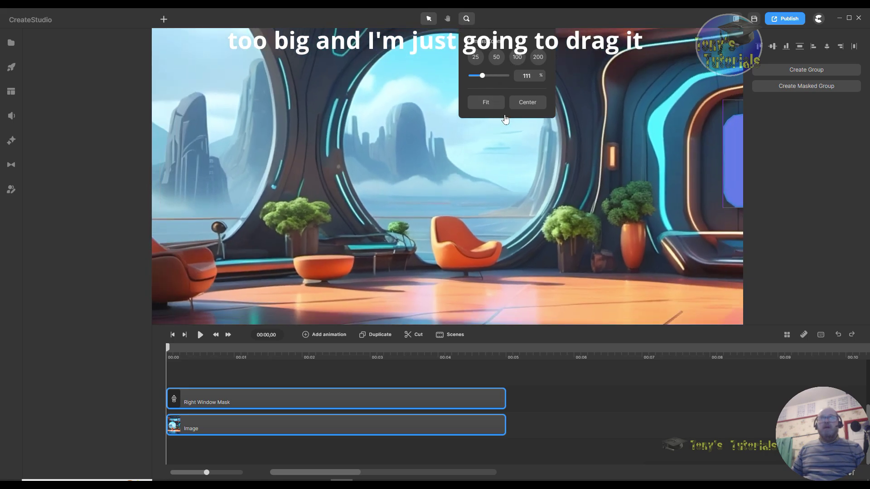
drag(502, 158, 450, 182)
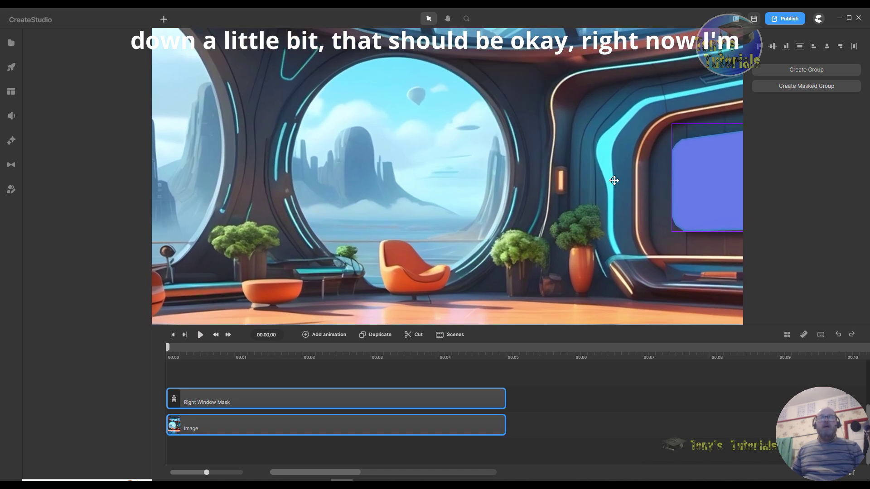
With the Pen tool, start a new path at the top of the central round window and trace its upper-right curve with closely spaced points
click(164, 19)
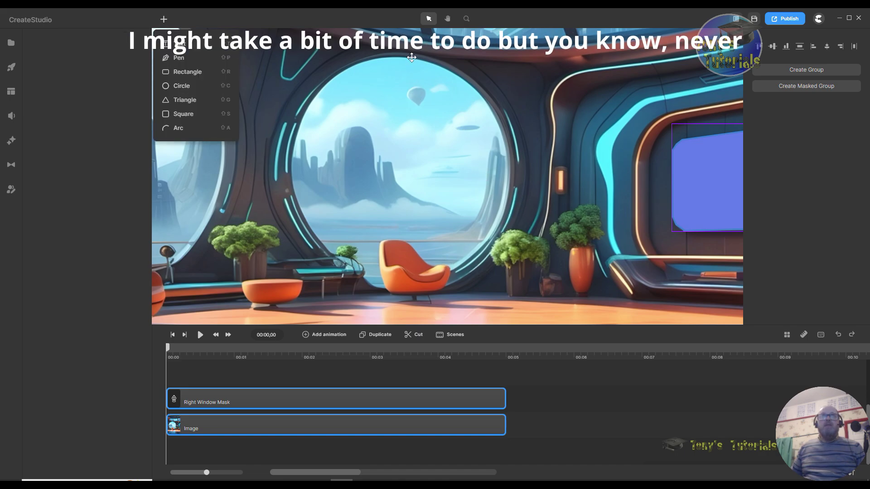
click(398, 56)
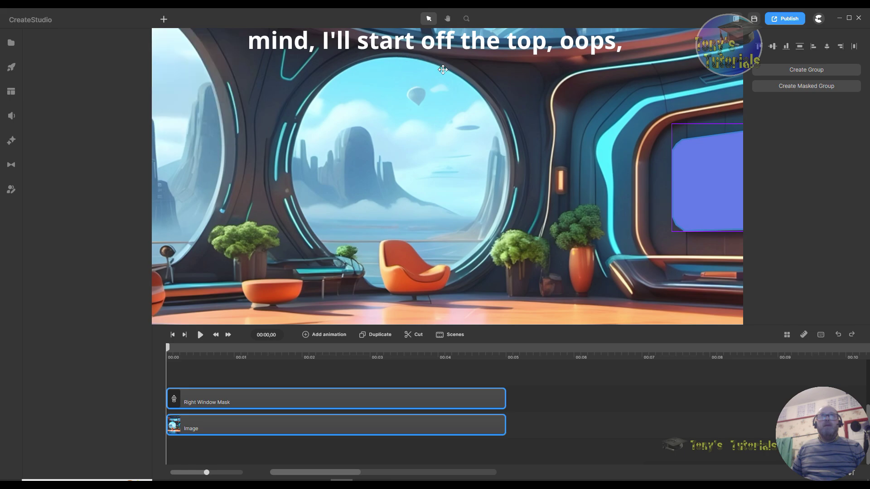
click(168, 20)
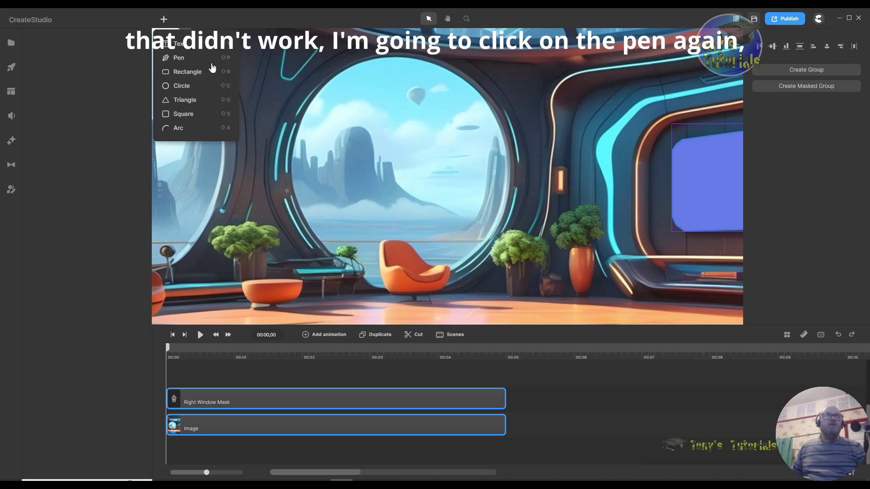
click(179, 61)
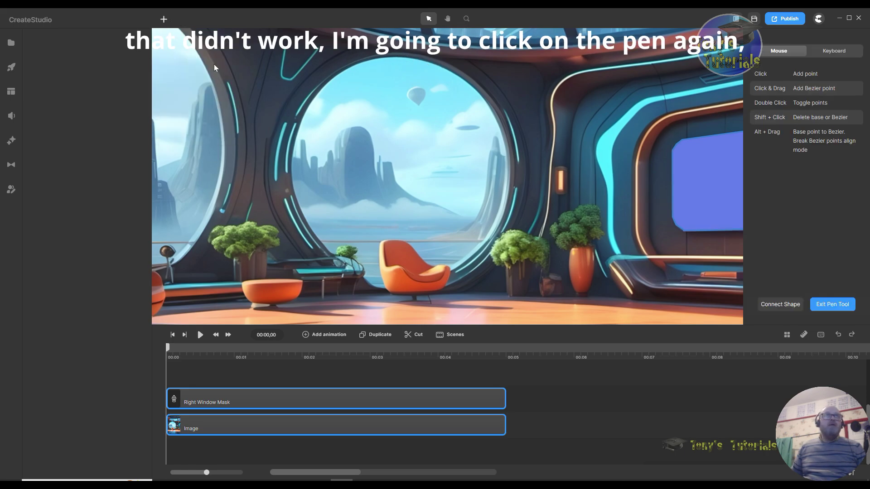
click(400, 57)
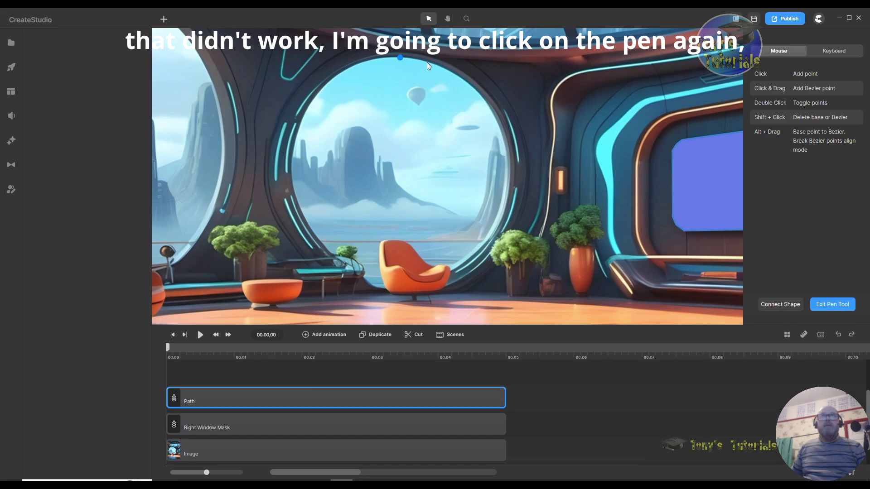
click(421, 58)
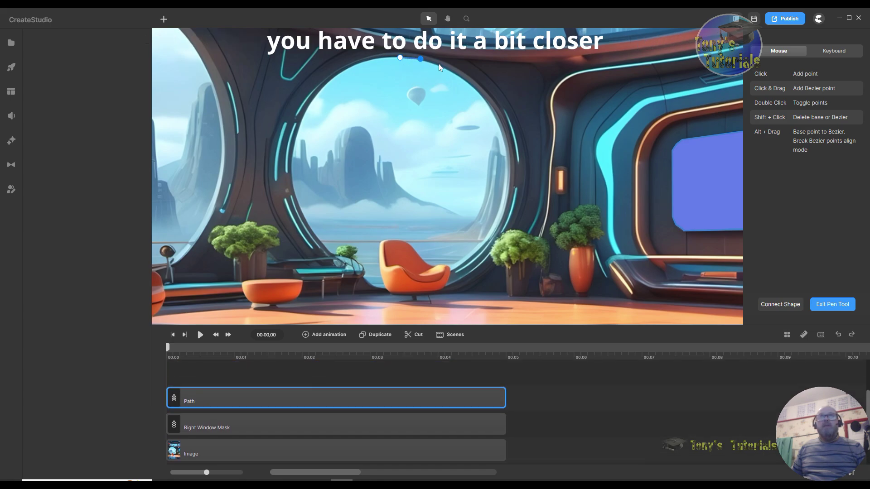
click(438, 65)
click(455, 73)
click(472, 86)
click(484, 102)
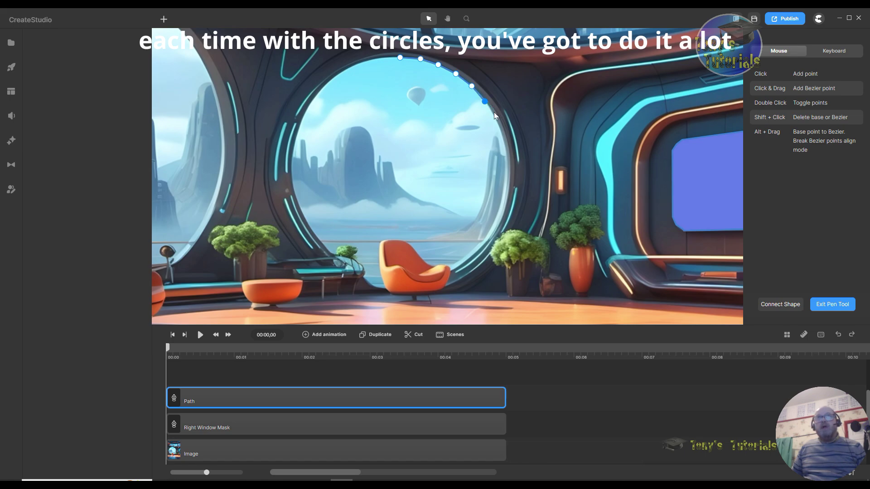
click(502, 137)
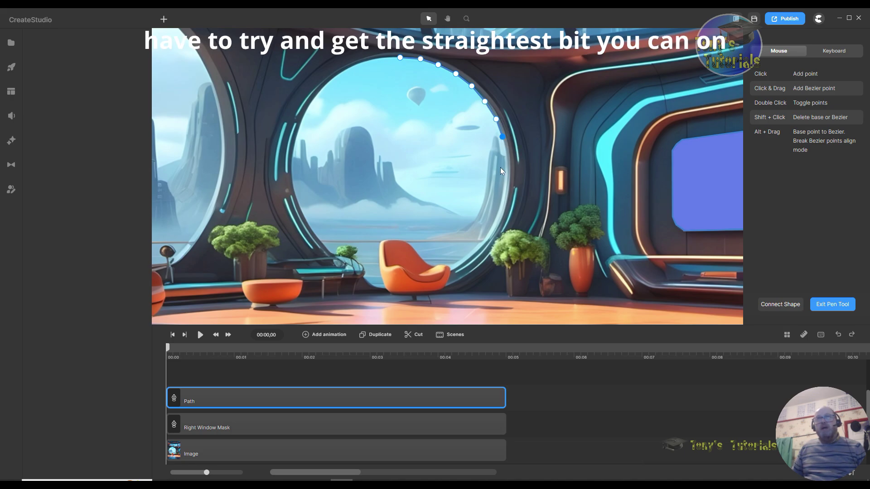
Continue the path down the round window's right side and along its lower-right curve to the orange chair, adjusting a point to fit the edge
click(506, 160)
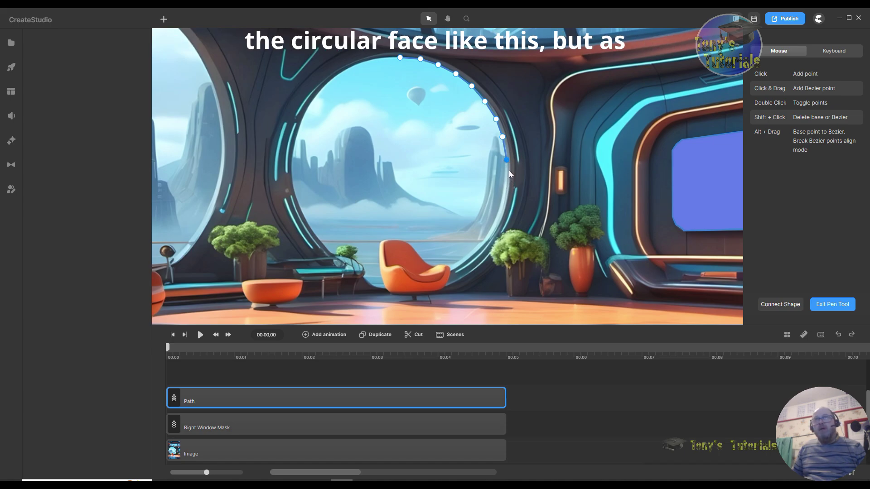
click(506, 170)
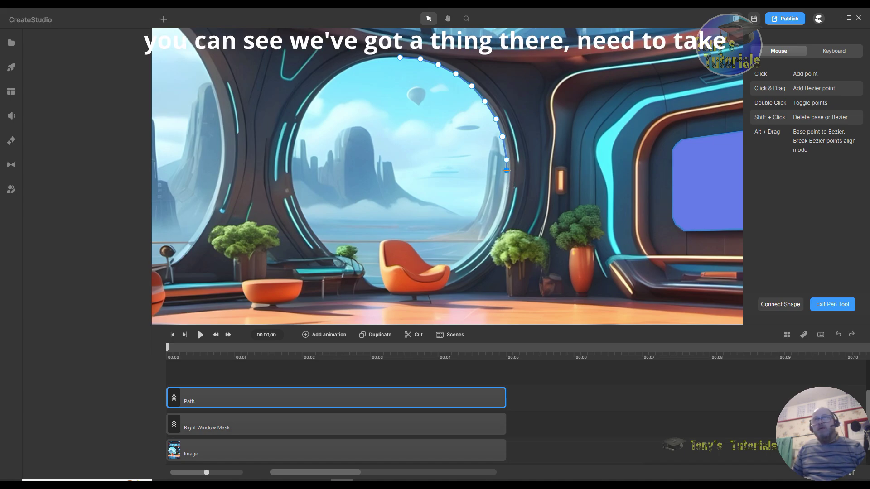
click(501, 204)
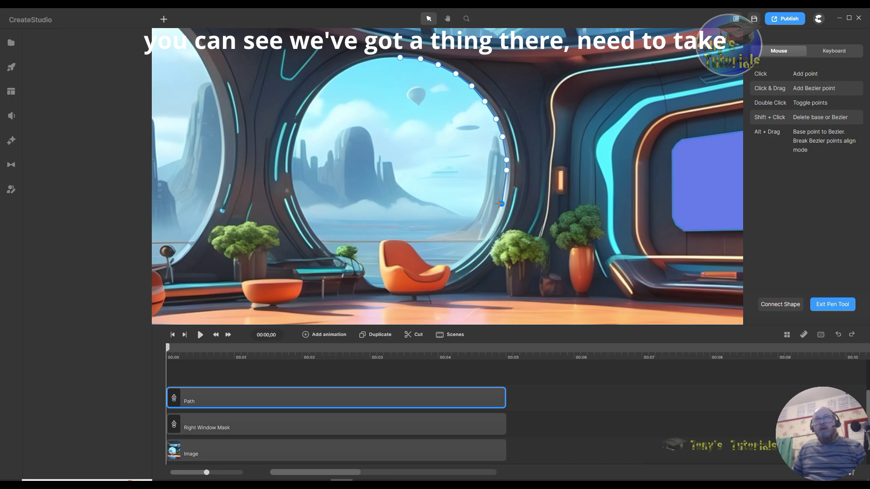
drag(502, 204, 504, 190)
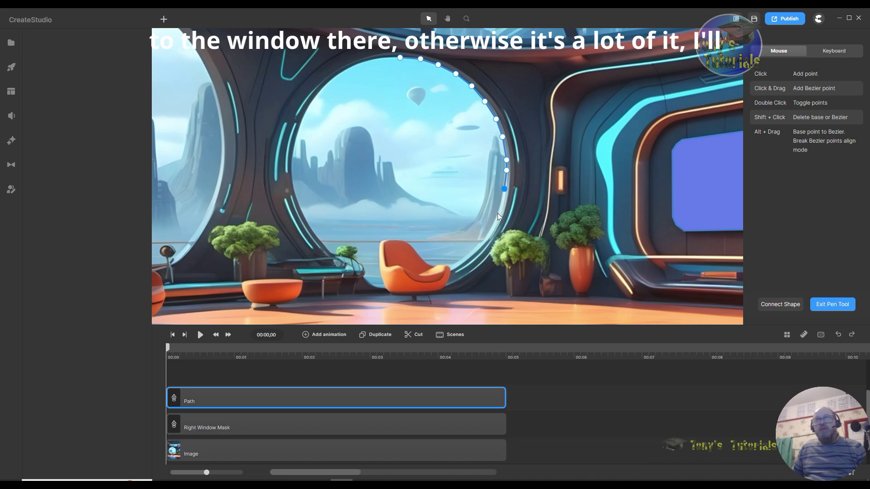
click(477, 246)
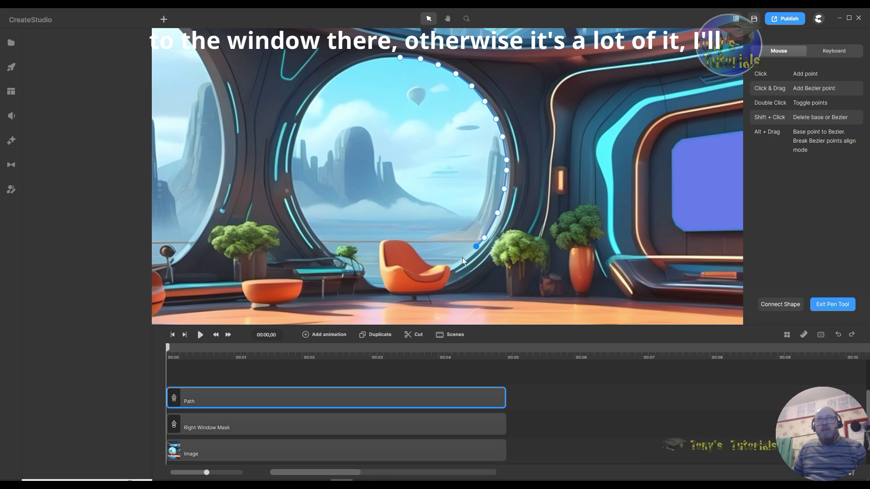
click(460, 259)
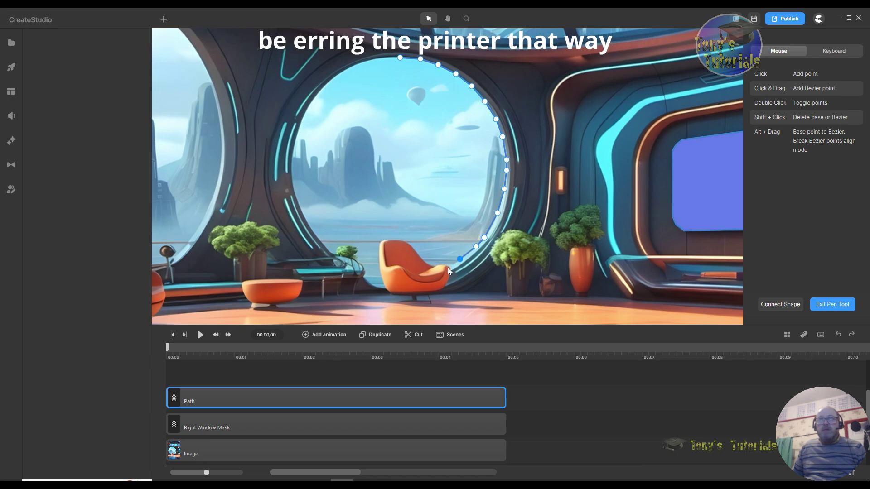
Trace the path around the orange chair's seat and backrest and down its far side to the window's lower edge
click(448, 266)
click(438, 267)
click(430, 266)
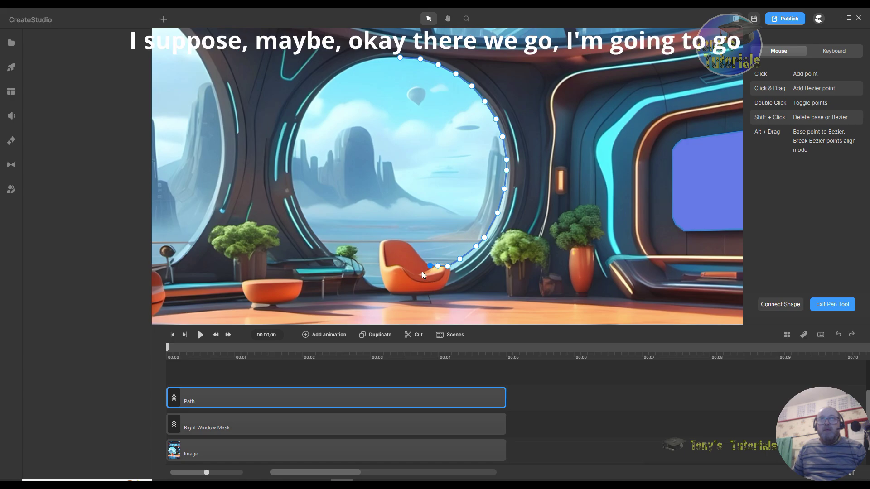
click(408, 243)
click(383, 241)
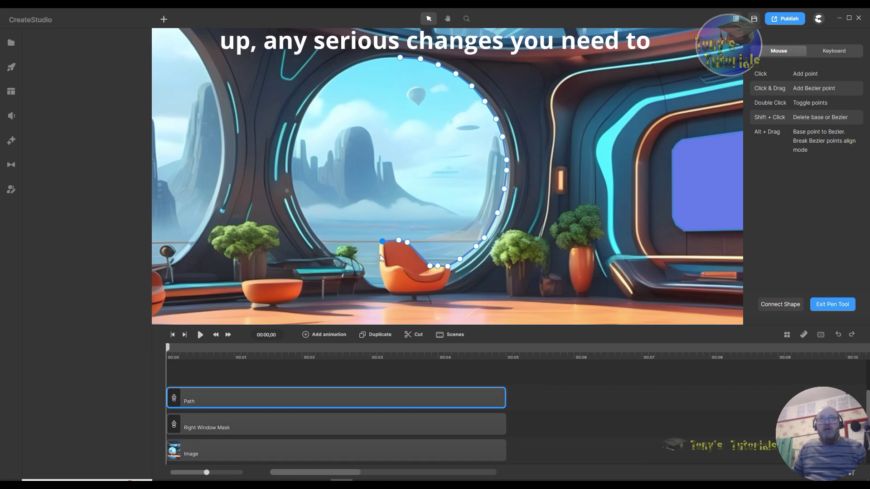
click(379, 255)
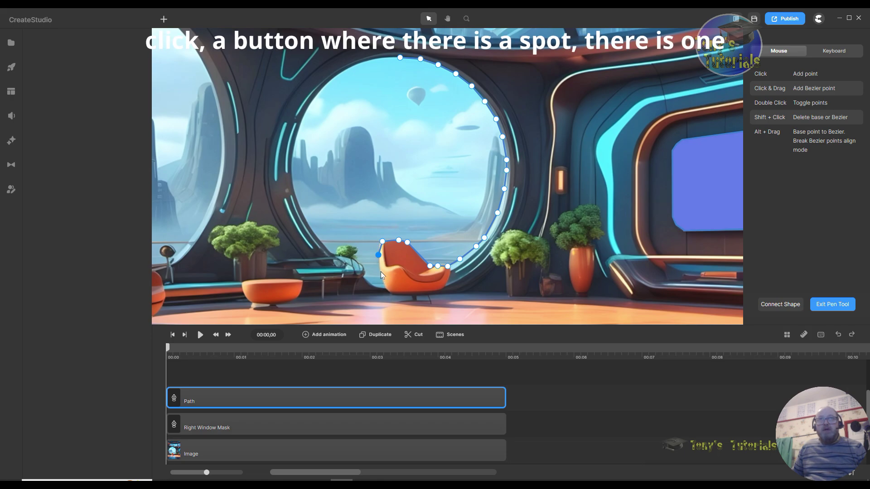
click(381, 271)
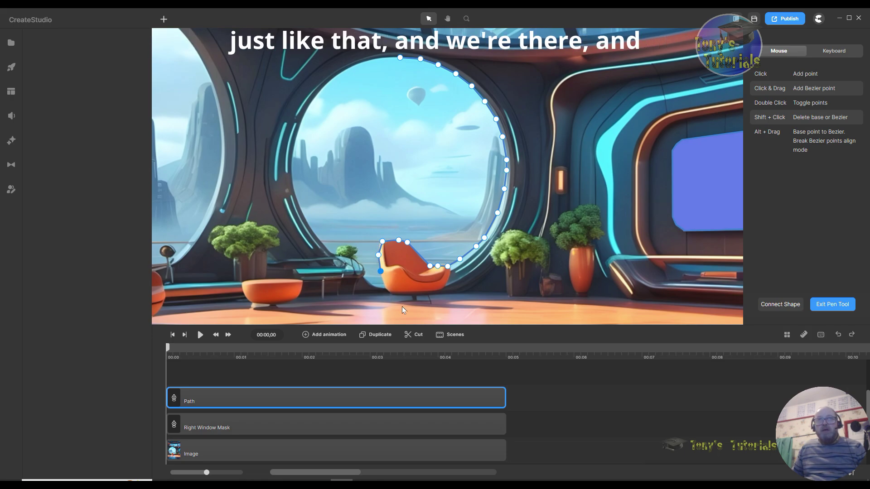
click(384, 288)
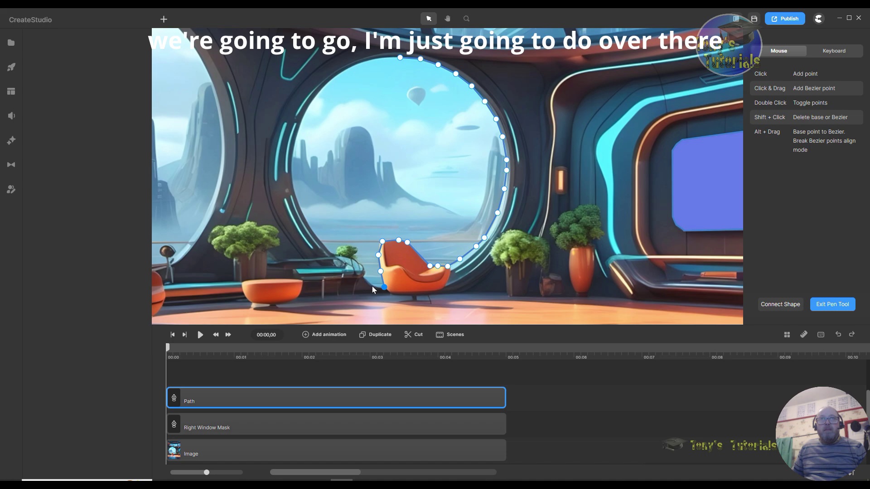
Continue the path from the chair along the window's lower-left edge and around the small potted plant to the window frame
click(363, 276)
click(365, 269)
click(362, 265)
click(354, 259)
click(357, 249)
click(345, 243)
click(335, 248)
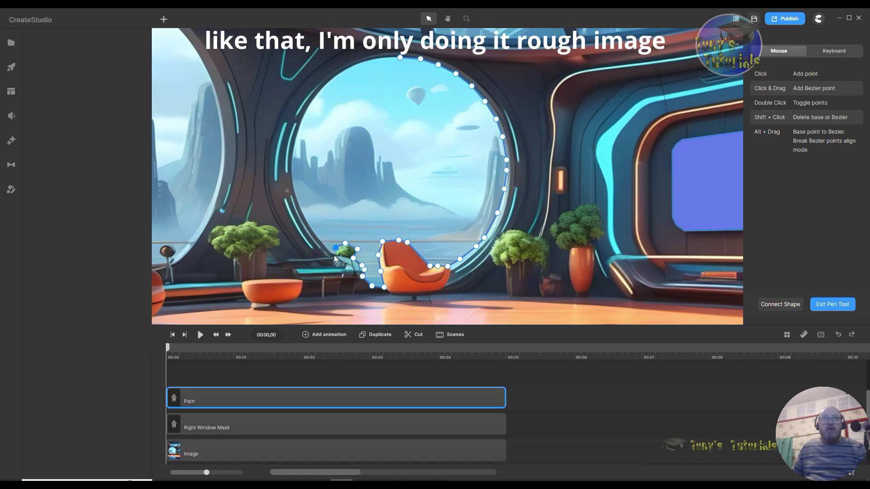
click(334, 255)
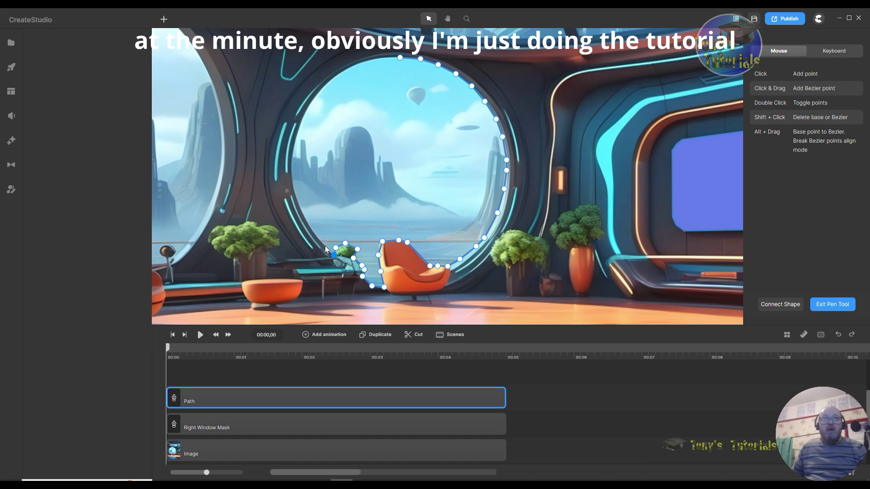
click(325, 245)
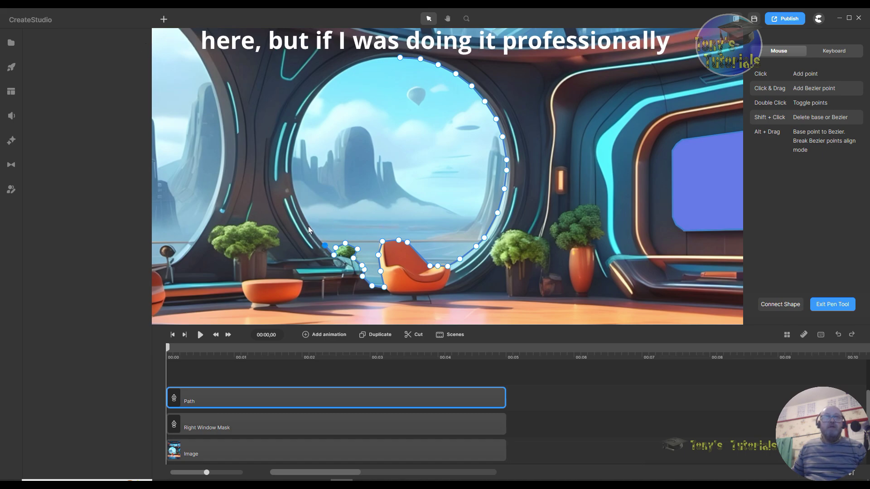
Continue the path up the central round window's left side and around its upper-left curve, and close it at the starting point
click(307, 224)
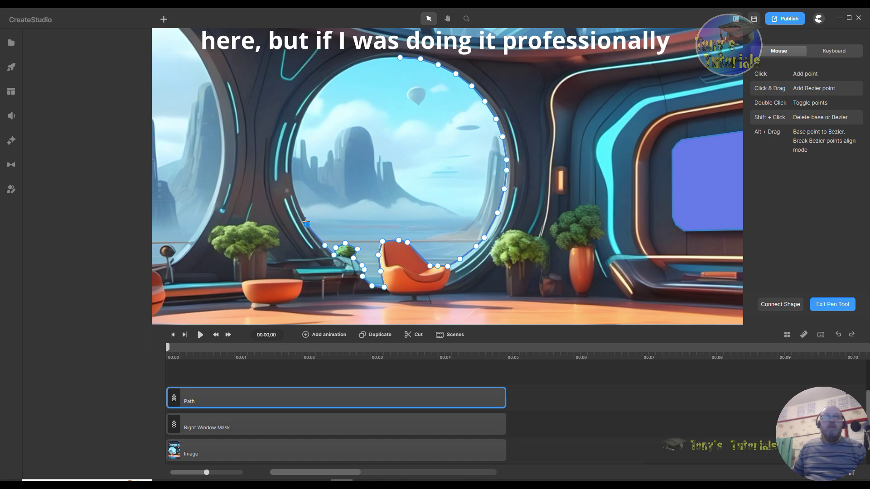
click(297, 201)
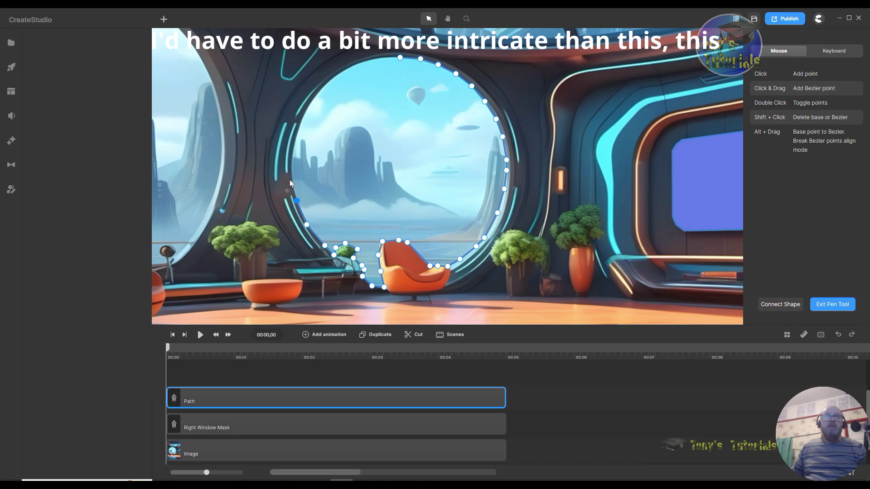
click(291, 181)
click(292, 153)
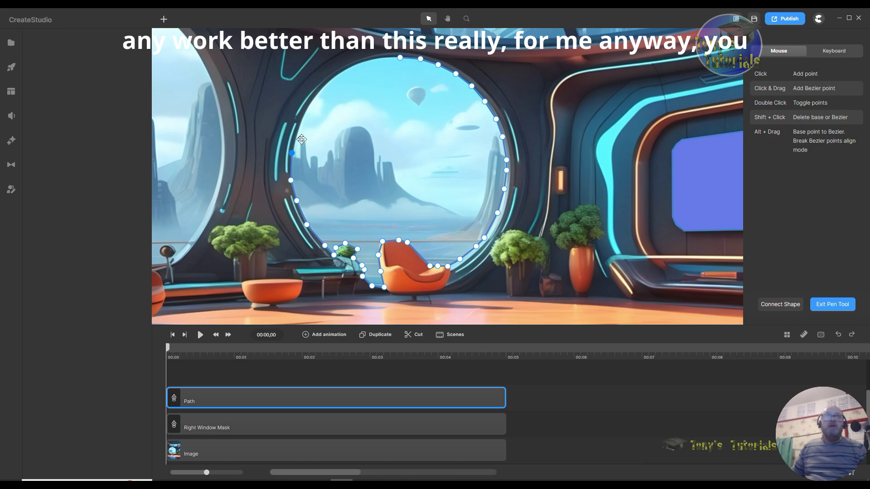
click(300, 123)
click(312, 102)
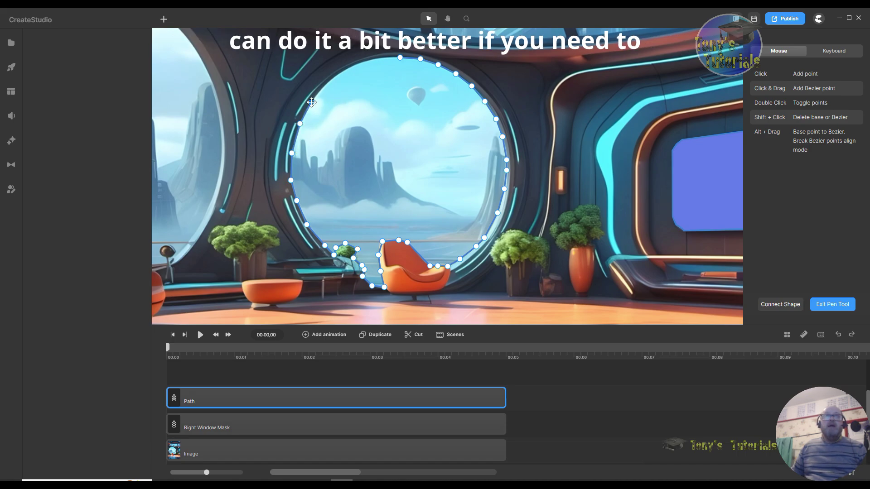
click(328, 81)
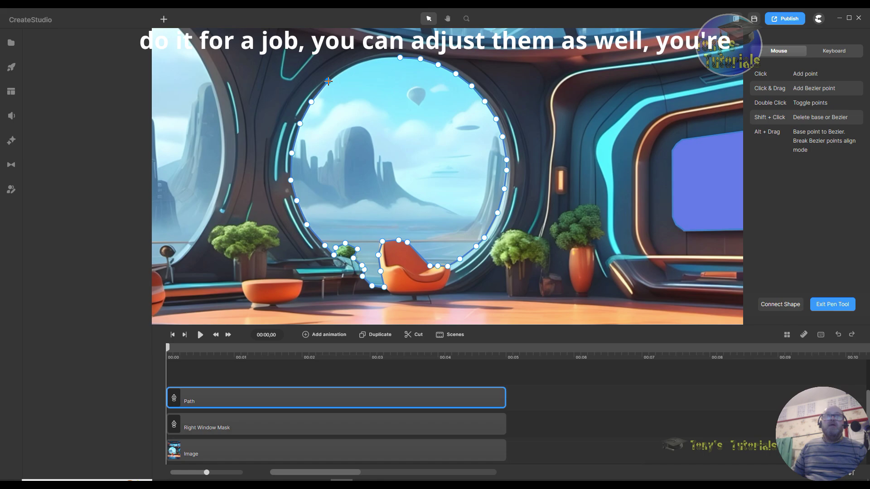
click(352, 64)
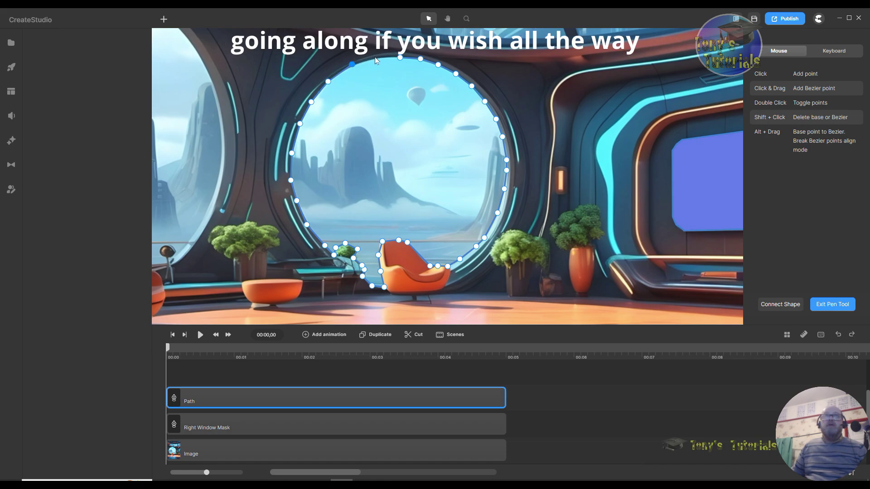
click(373, 56)
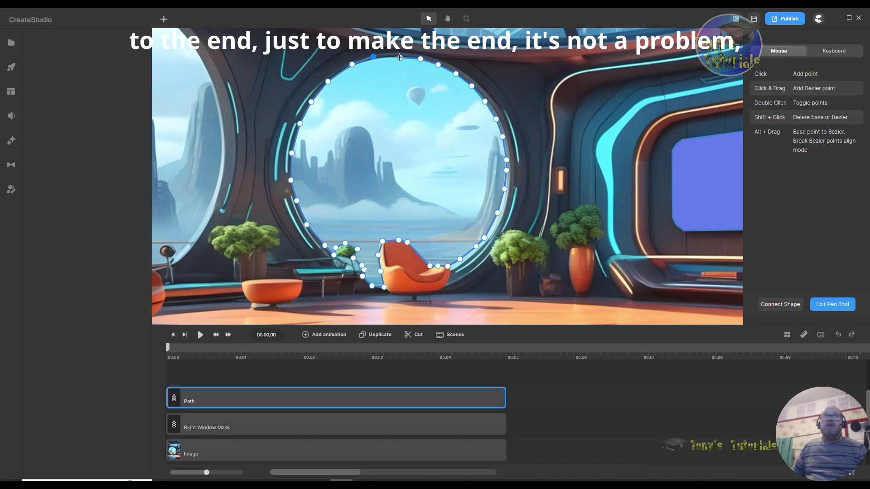
click(399, 57)
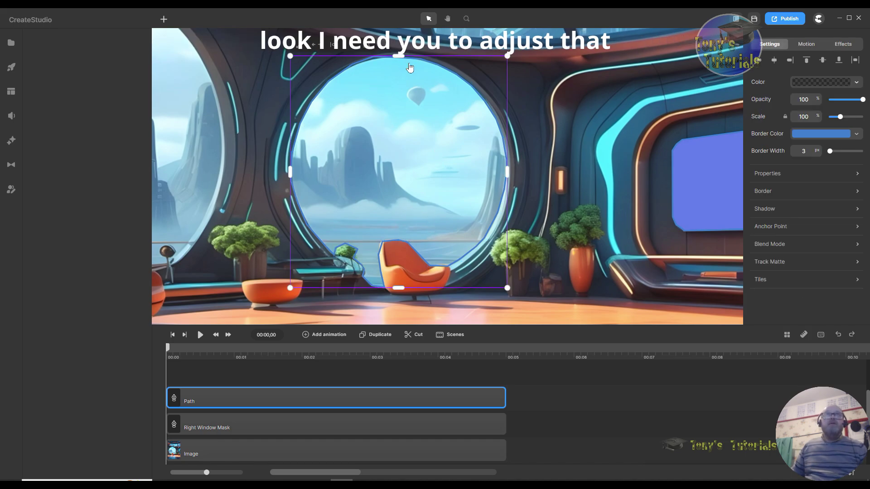
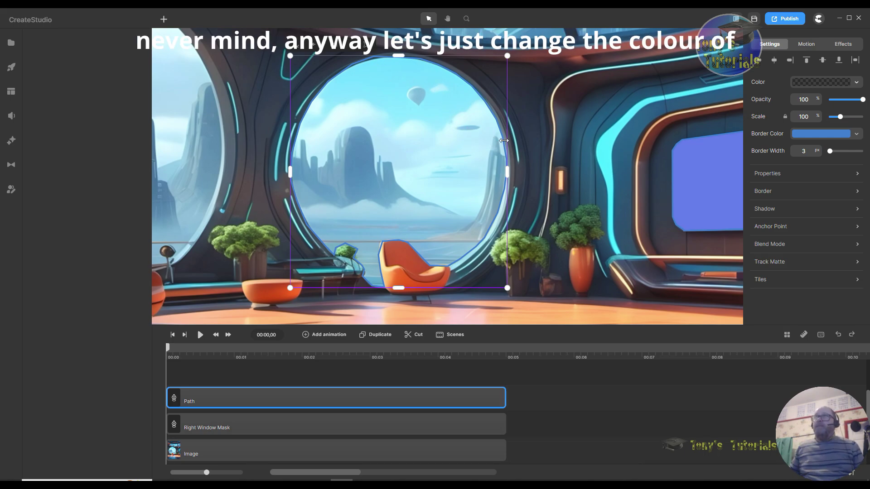
Make the central window path's fill fully opaque and sample its colour, 5b6ee5, from the wall screen mask
click(818, 19)
click(858, 83)
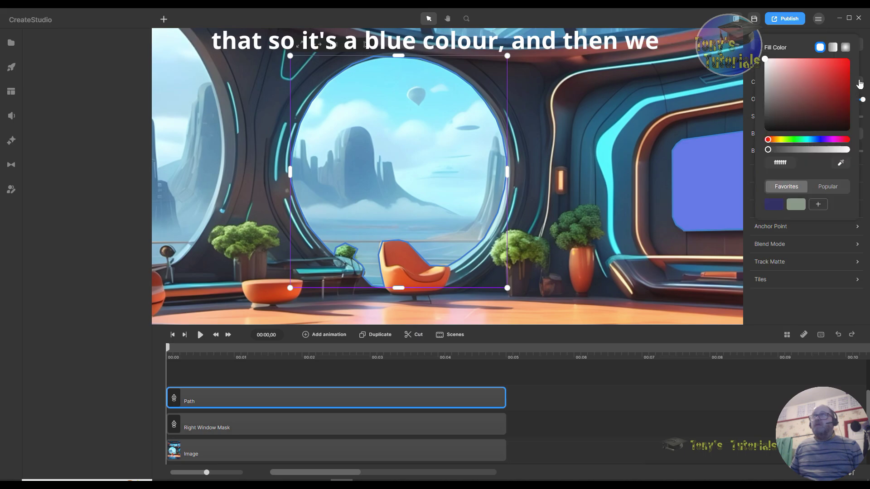
click(814, 140)
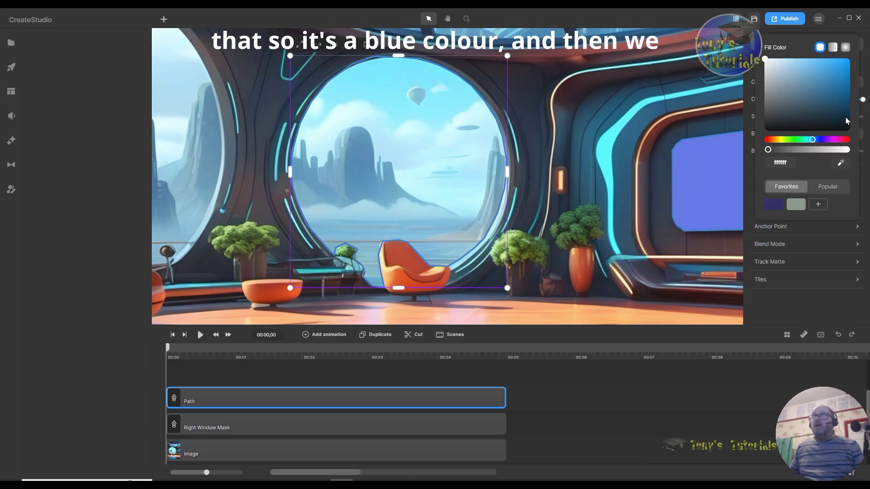
click(833, 86)
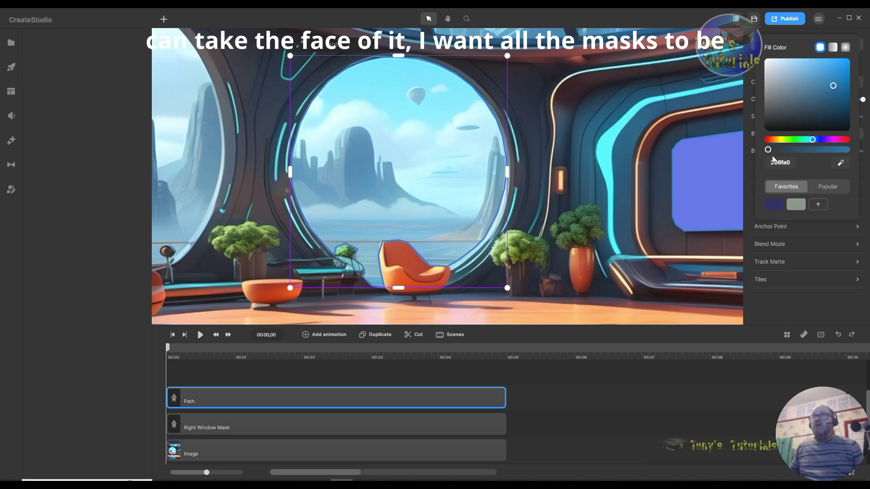
drag(768, 149, 862, 148)
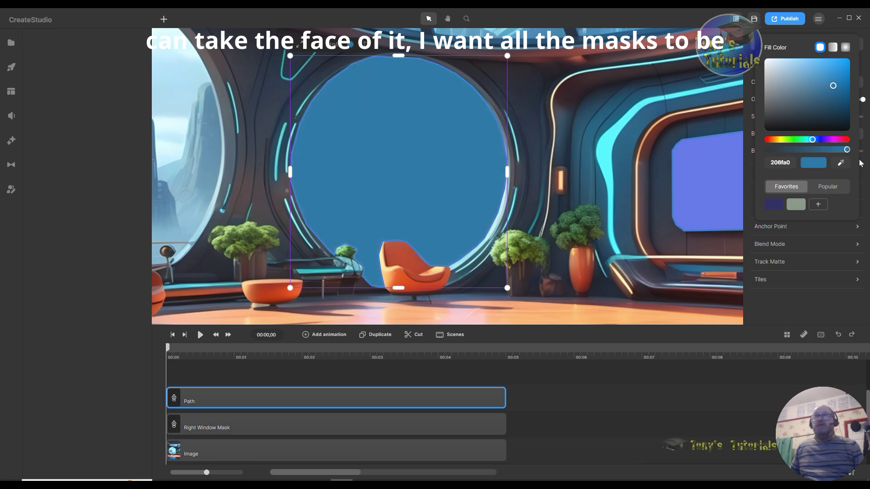
drag(840, 84, 827, 63)
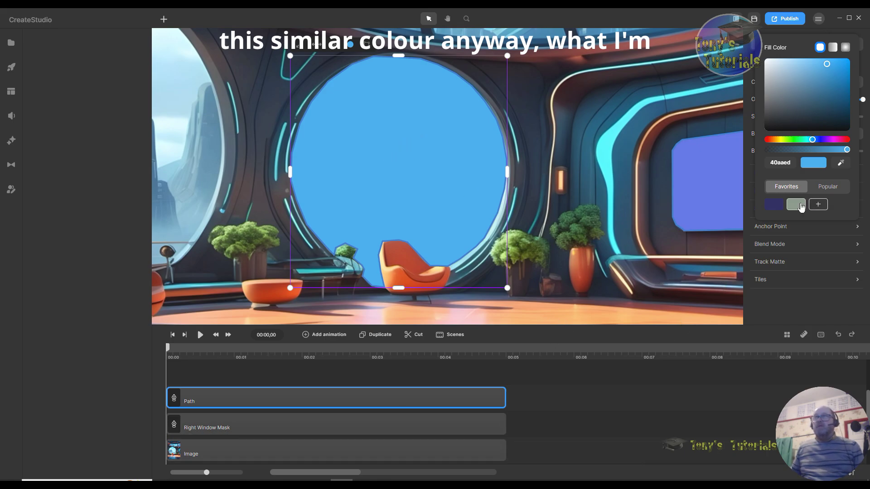
click(841, 163)
click(710, 192)
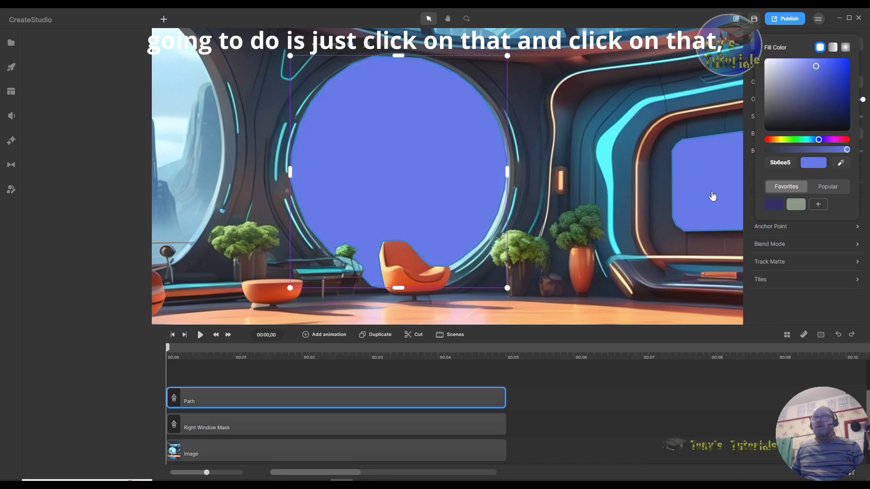
Rename the new path layer as Middle Window Mask
right_click(194, 401)
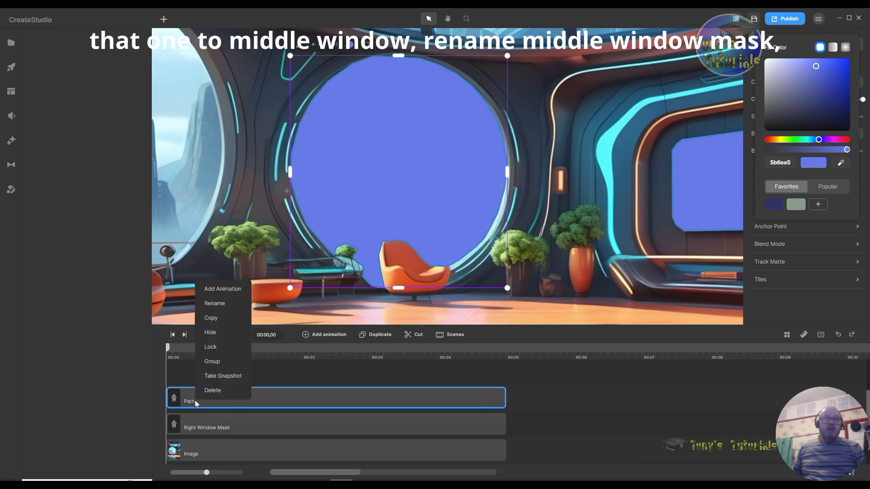
click(239, 304)
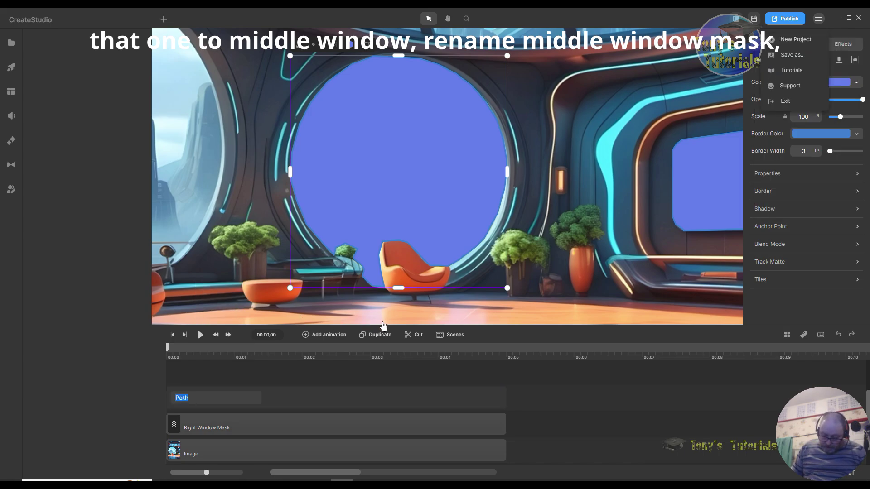
text(Midd)
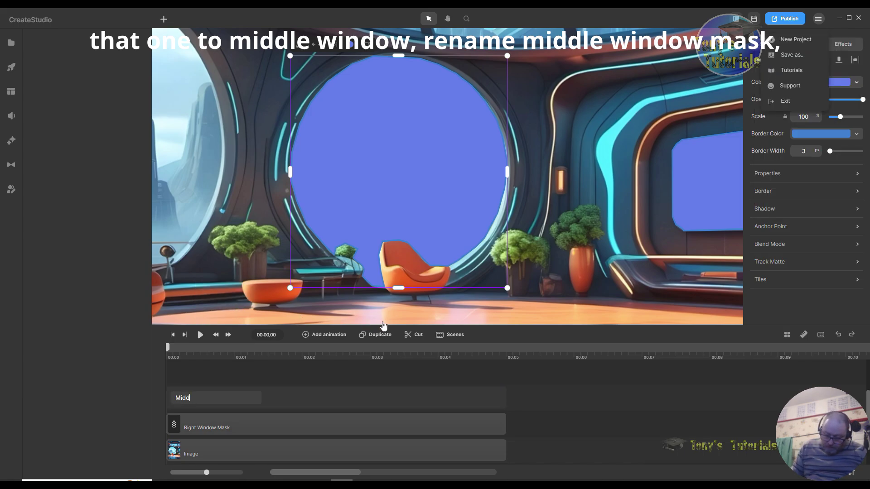
text(le Windo)
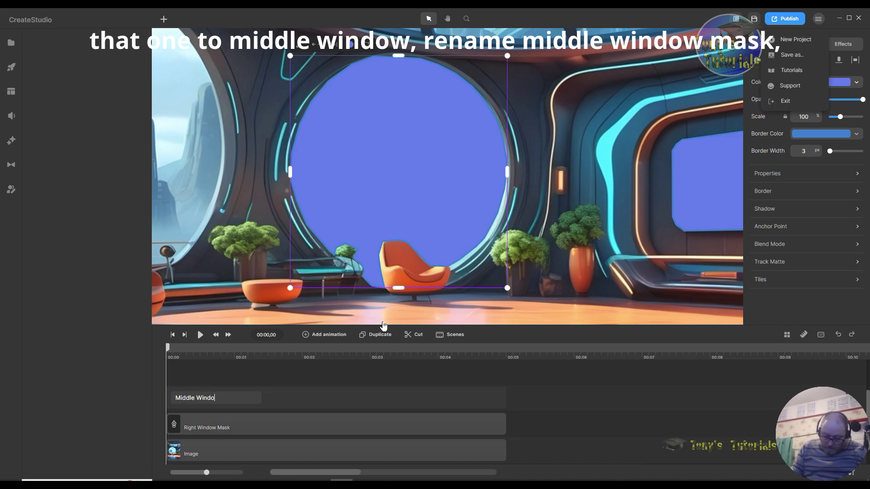
text(w Mask)
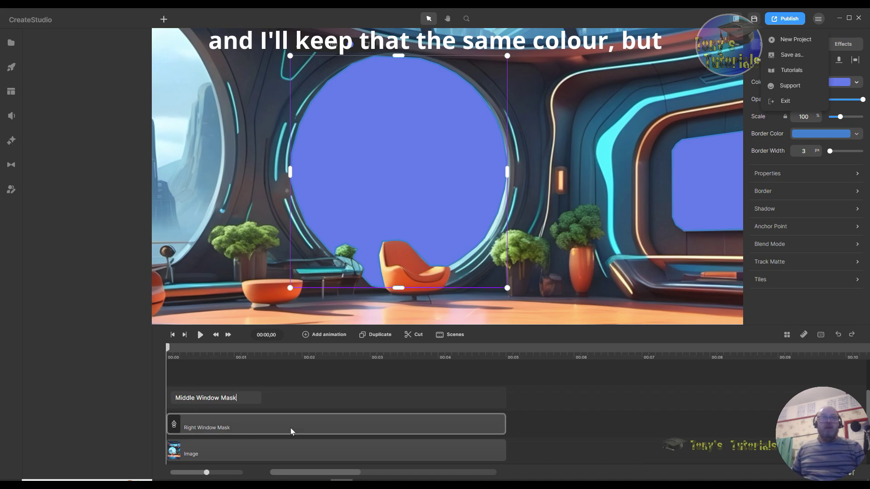
click(592, 388)
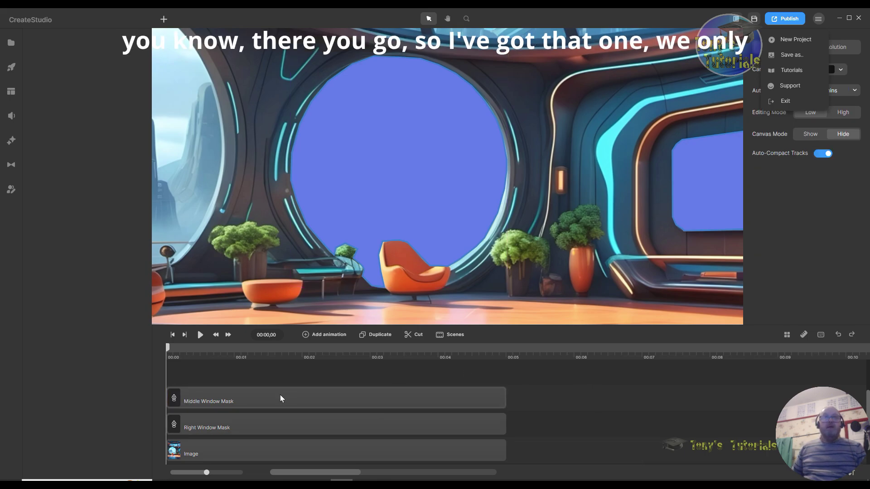
Select the image and both window masks and move them right together until the large left round window lies on the canvas
drag(574, 385, 411, 466)
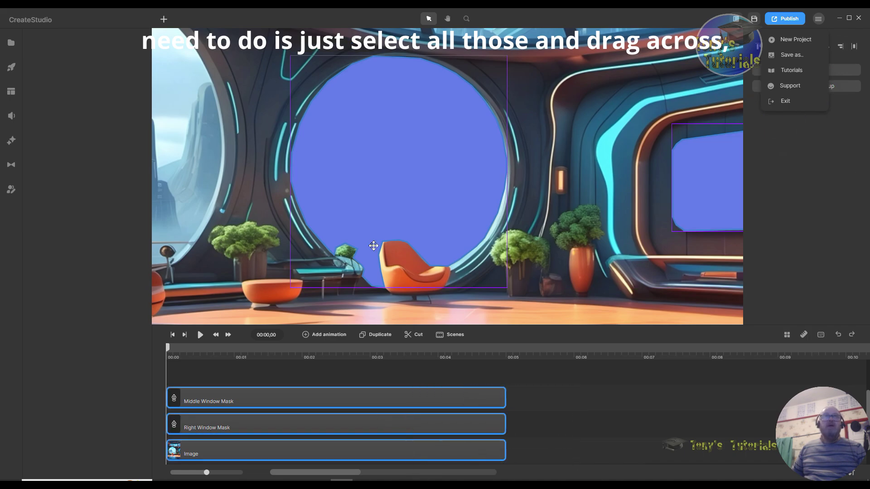
drag(258, 208, 516, 253)
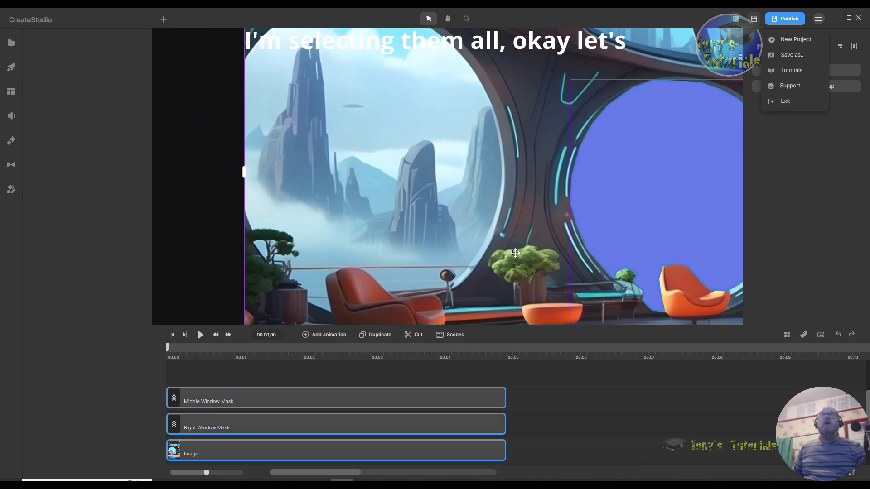
click(469, 20)
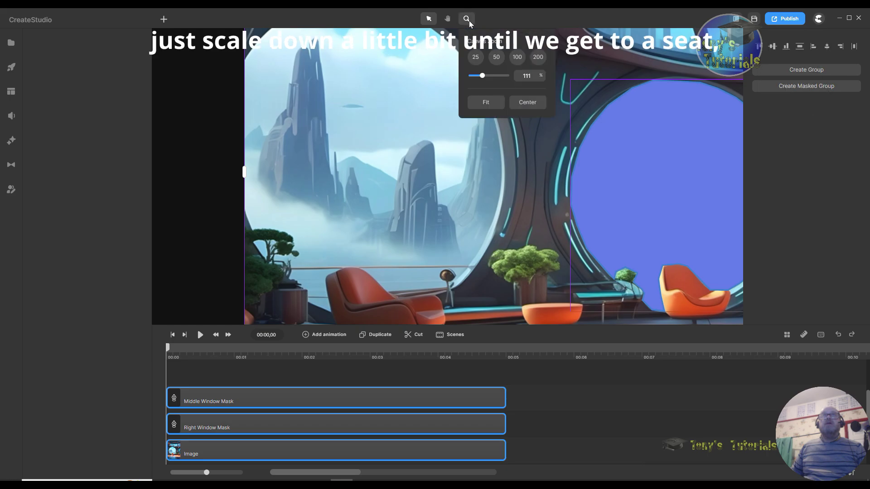
drag(484, 78, 479, 75)
click(518, 152)
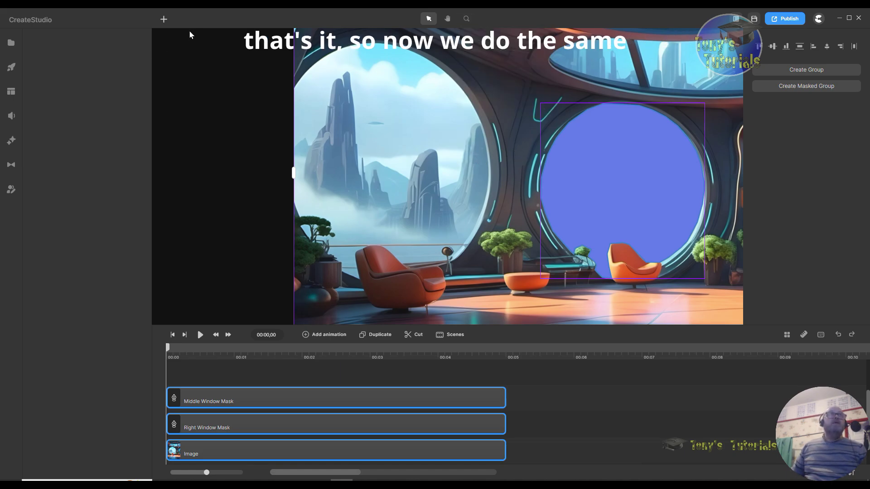
With the Pen tool, start a new path at the image's left edge and trace over the top of the left round window
click(164, 19)
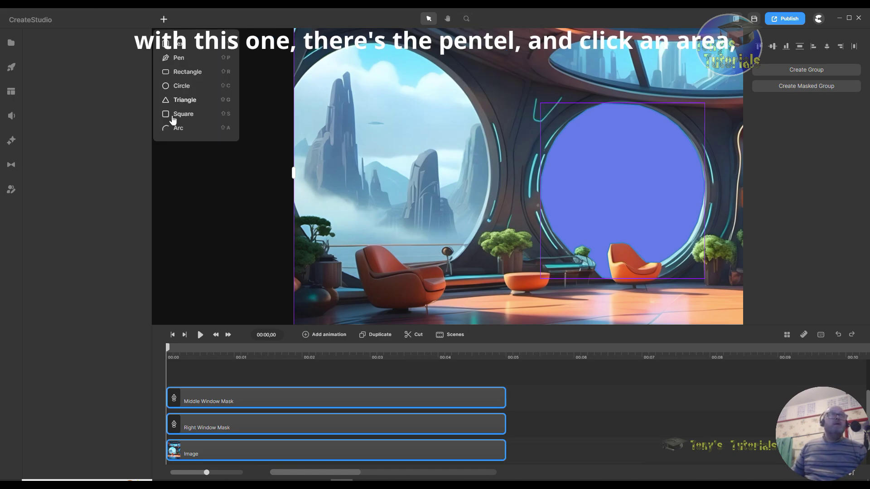
click(178, 58)
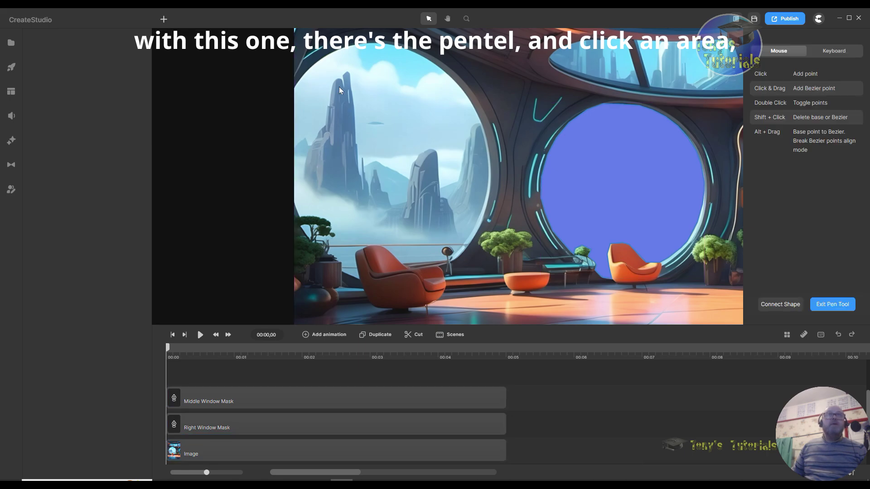
click(293, 91)
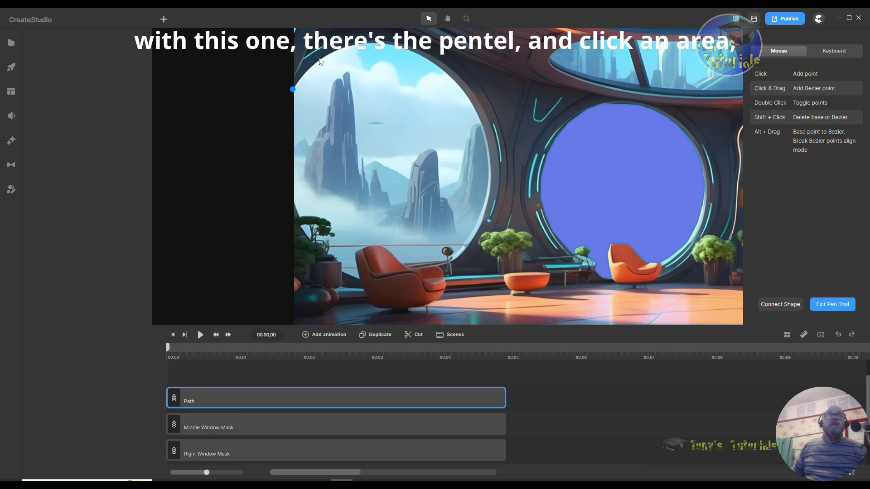
click(308, 67)
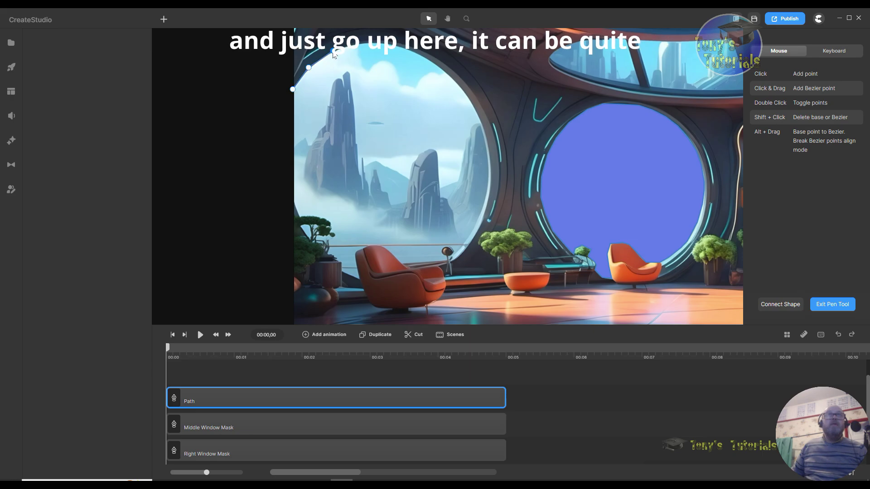
click(361, 43)
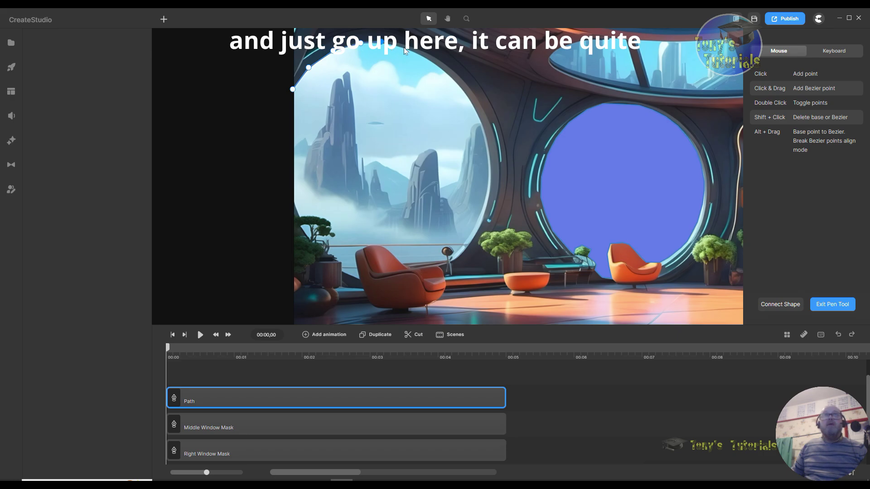
click(425, 58)
click(439, 66)
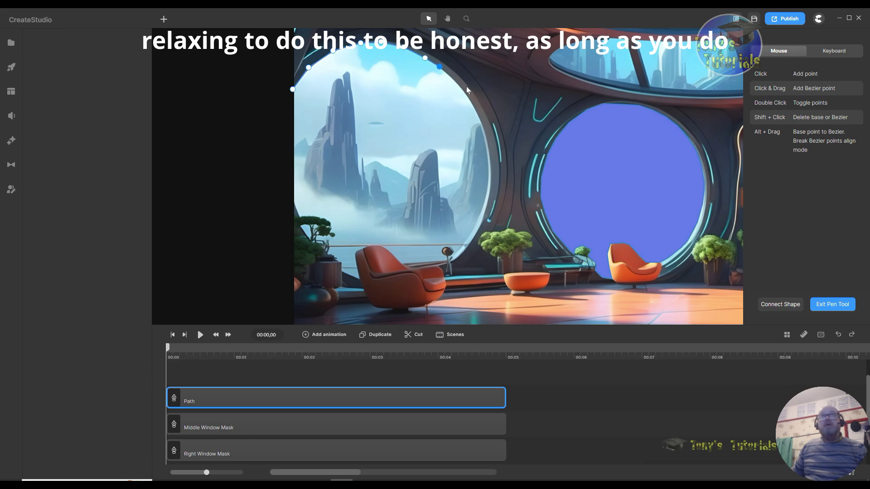
Continue the pen path down the right rim of the left round window to its lower right curve
click(452, 79)
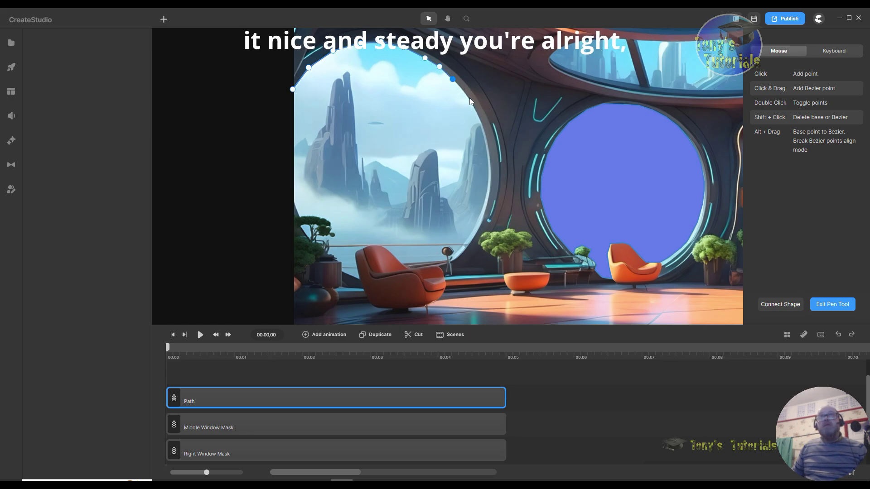
click(465, 95)
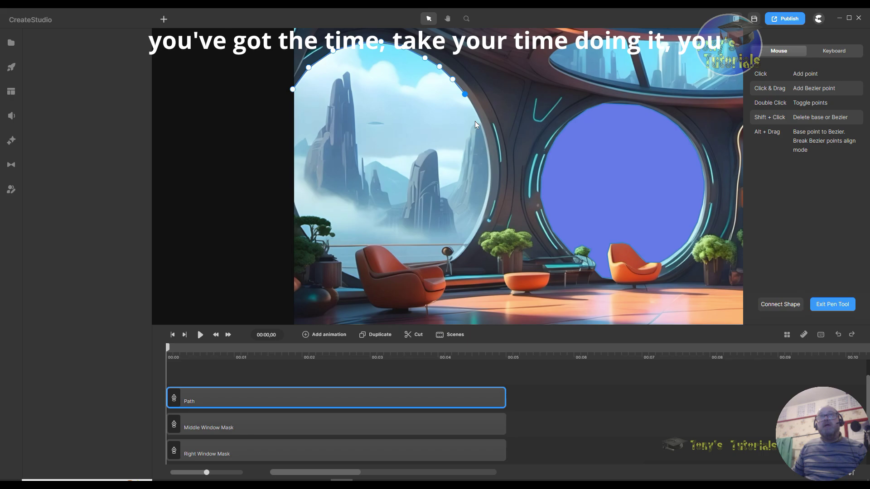
click(475, 111)
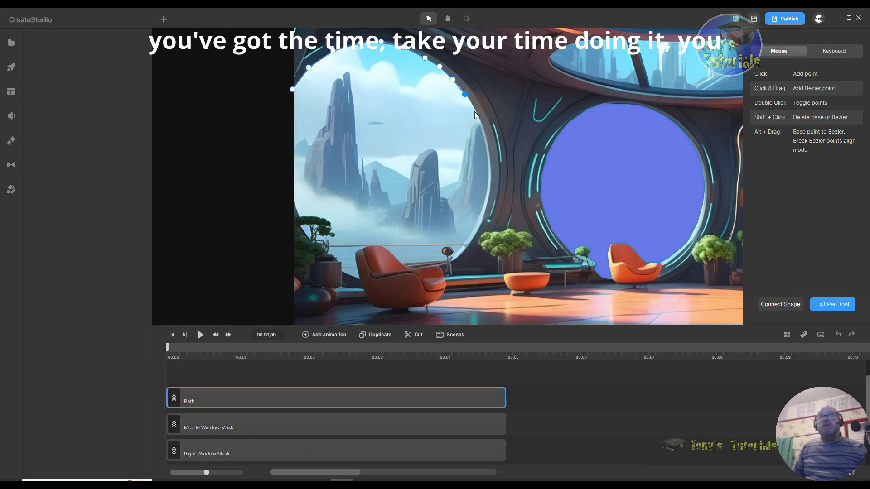
click(485, 140)
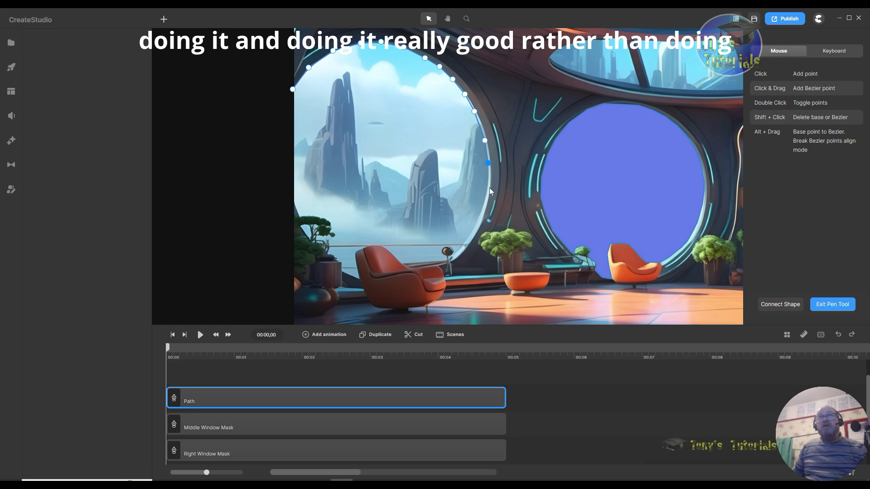
click(488, 184)
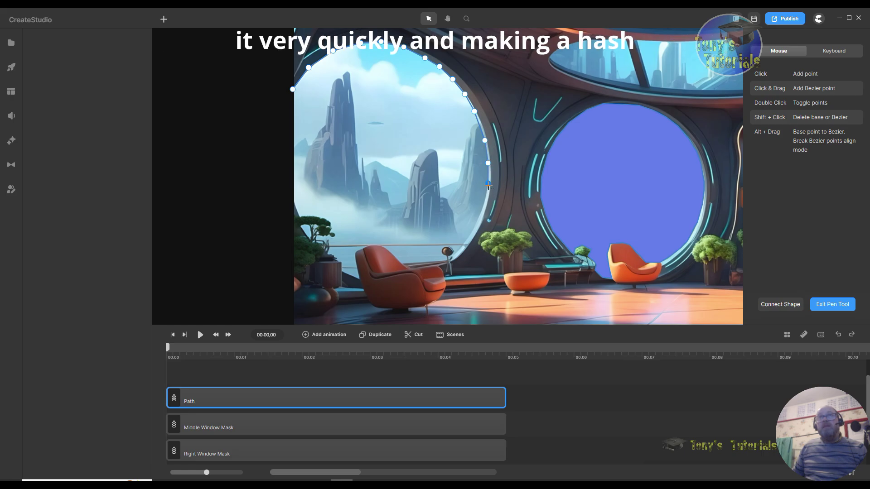
click(482, 206)
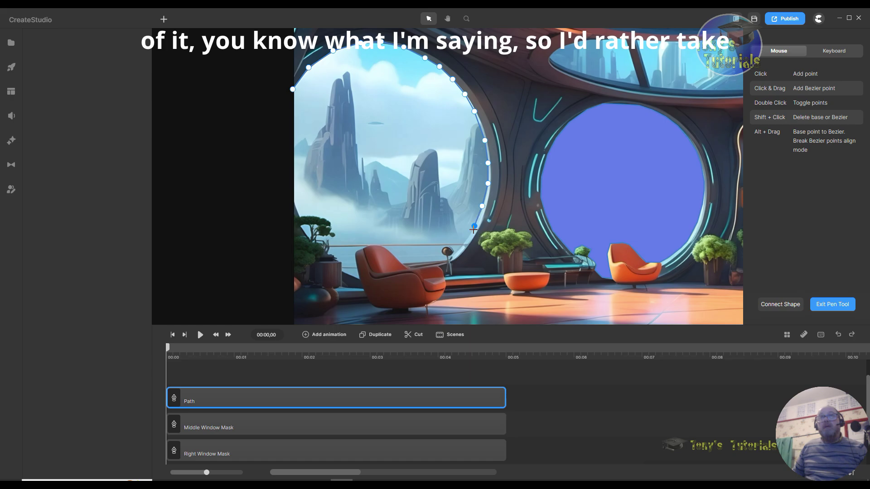
click(460, 246)
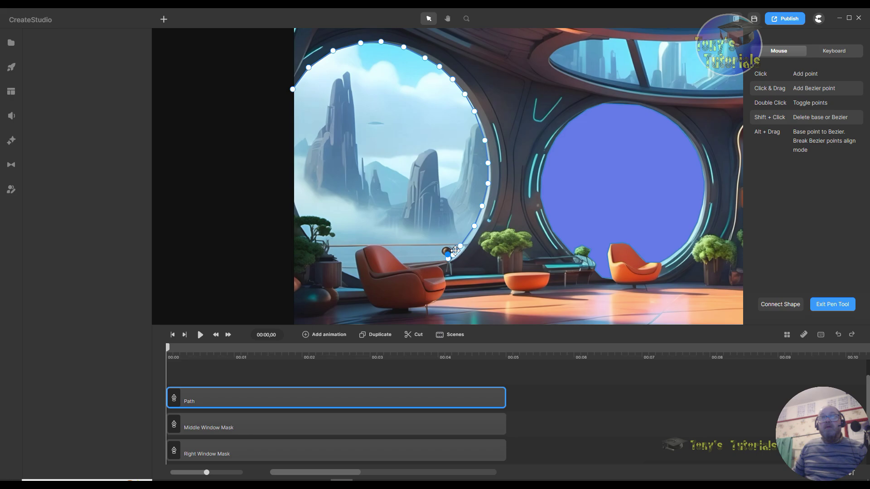
Trace the path around the small round ornament beside the left armchair
click(453, 250)
click(441, 252)
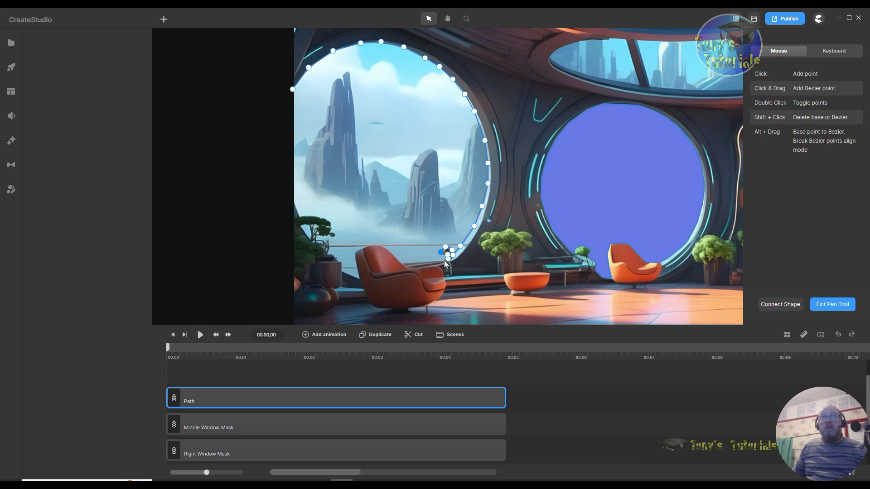
click(442, 257)
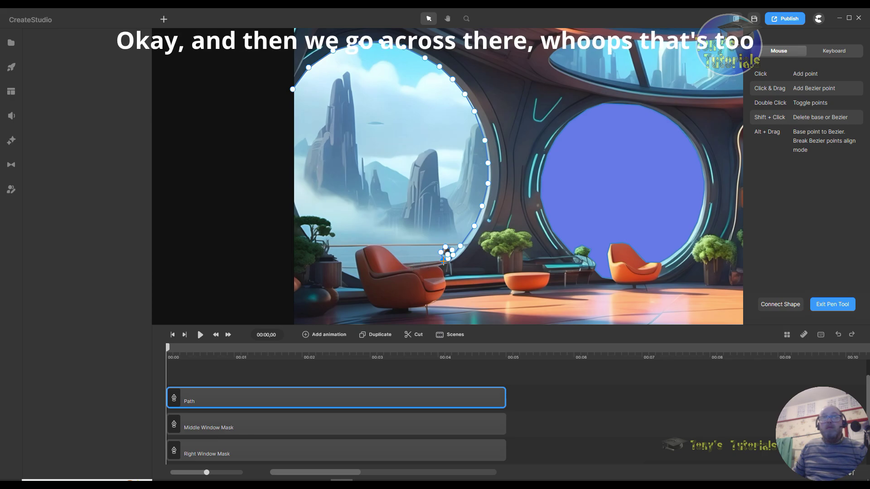
Run the path along the window's bottom edge to the left armchair and over the top of its backrest
click(402, 261)
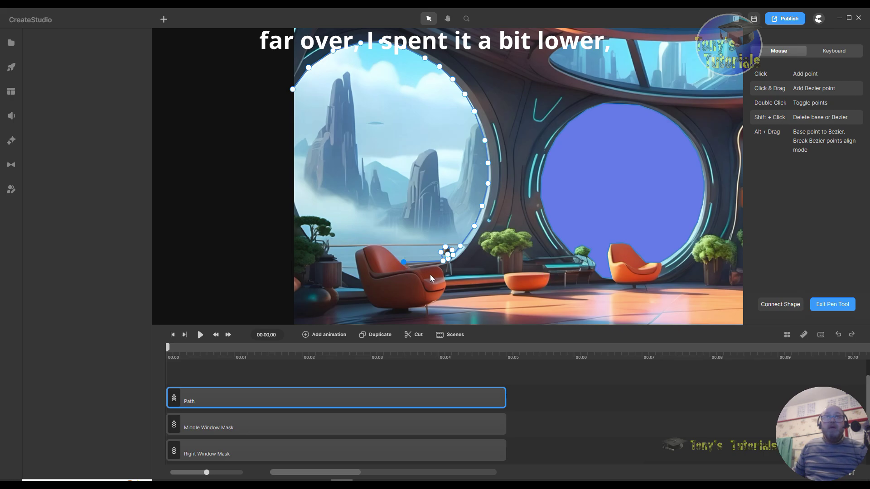
click(399, 262)
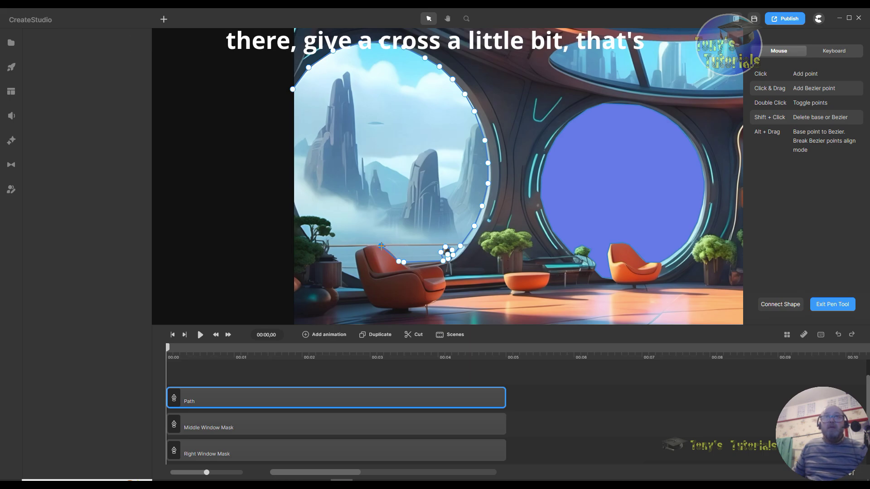
click(370, 246)
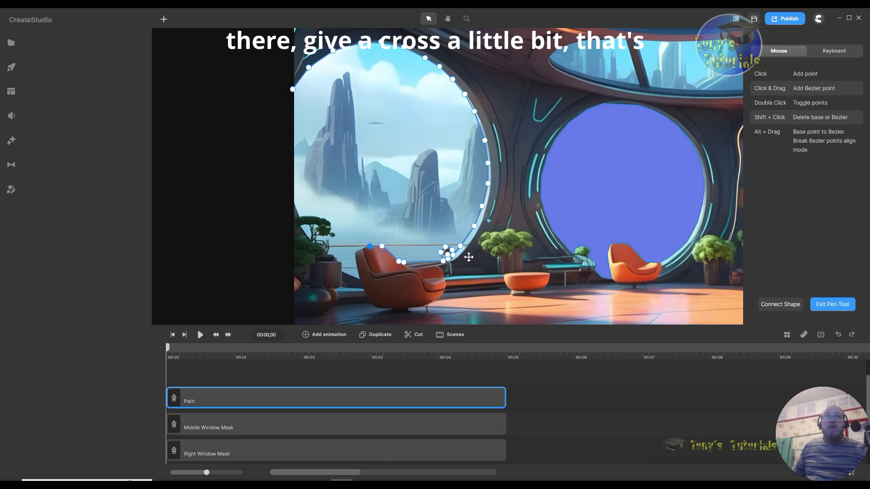
click(363, 249)
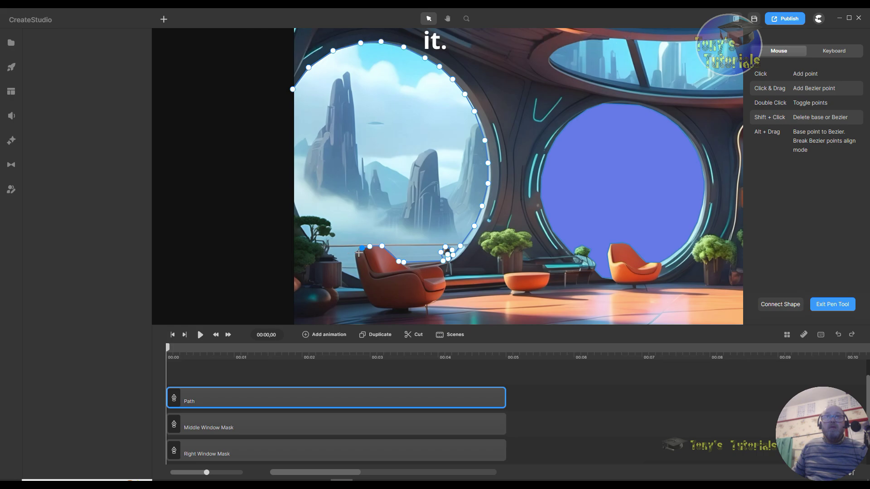
click(356, 252)
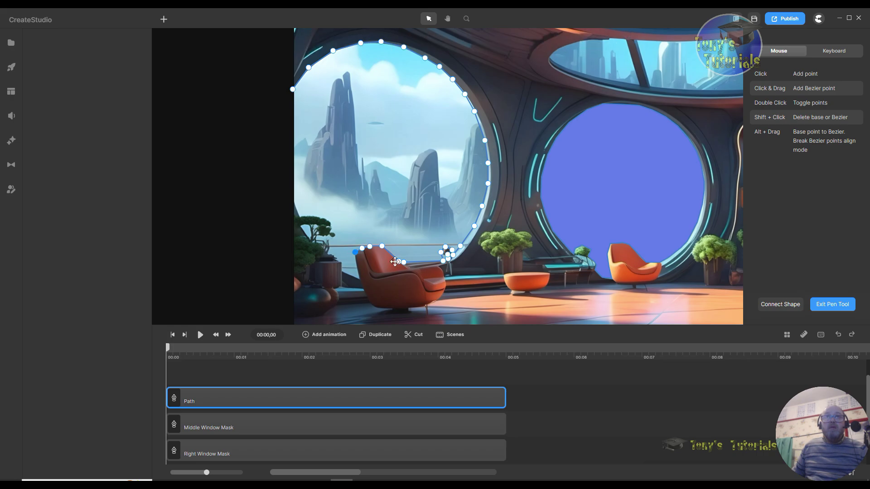
Trace the path down behind the armchair to the window's lower edge, then up past the plant pot to the plant's foliage
click(359, 280)
click(340, 269)
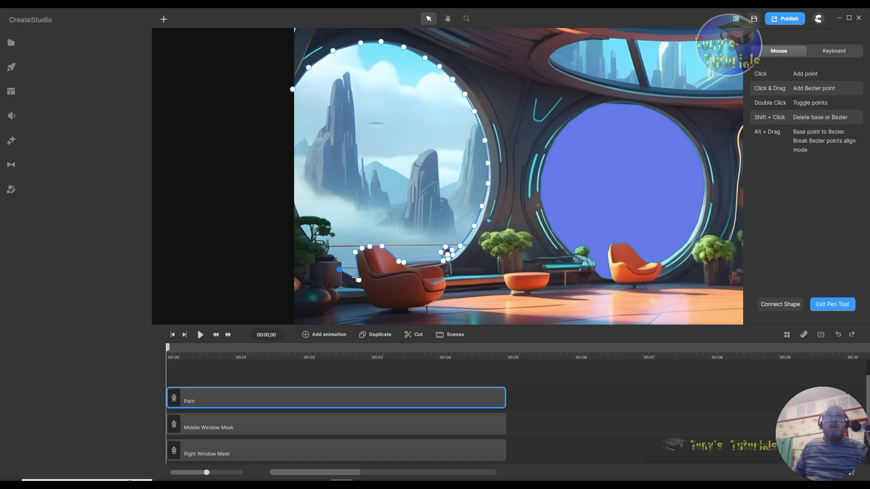
drag(339, 269, 344, 270)
click(340, 262)
click(332, 255)
click(326, 251)
click(327, 241)
click(317, 236)
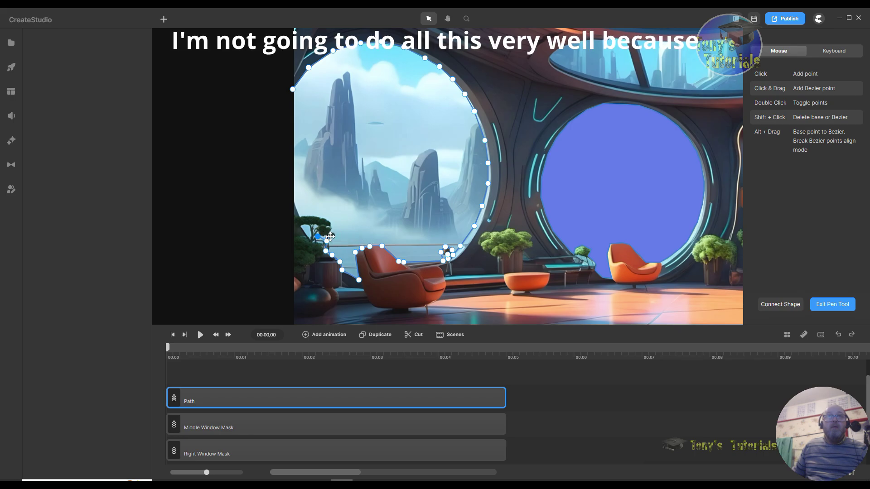
Trace the path roughly around the foliage and across the top of the plant towards the image's left edge
click(329, 232)
click(337, 235)
click(331, 225)
click(323, 215)
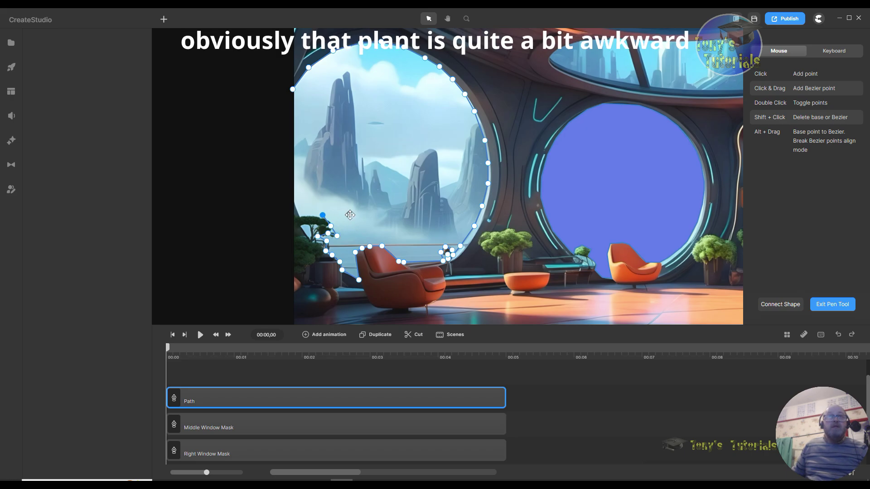
click(312, 215)
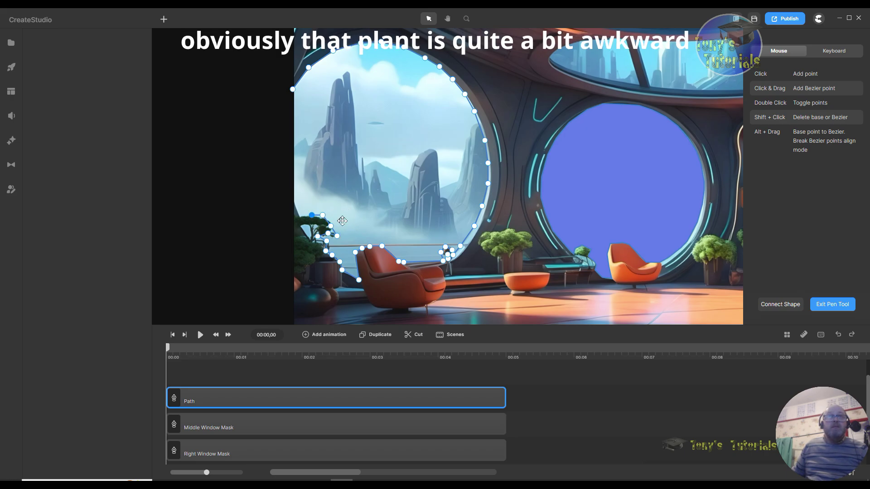
click(302, 216)
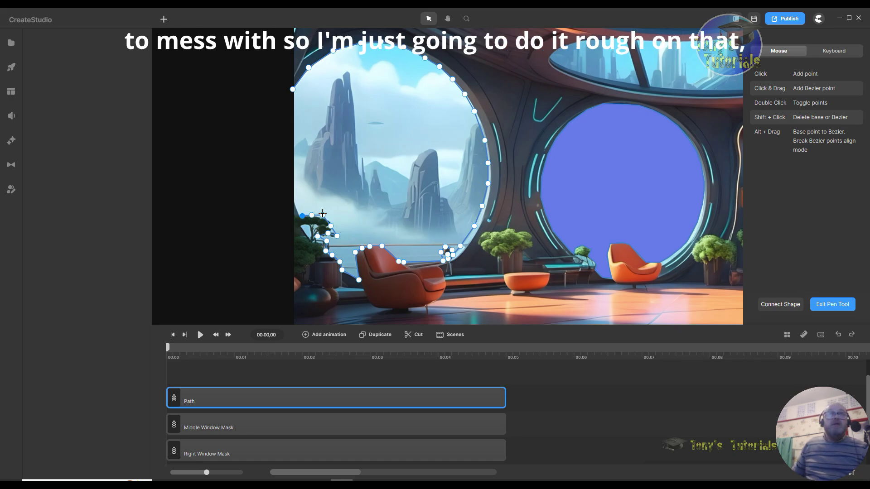
Adjust the path points along the plant's top and close the path at its starting point on the image's left edge
click(321, 216)
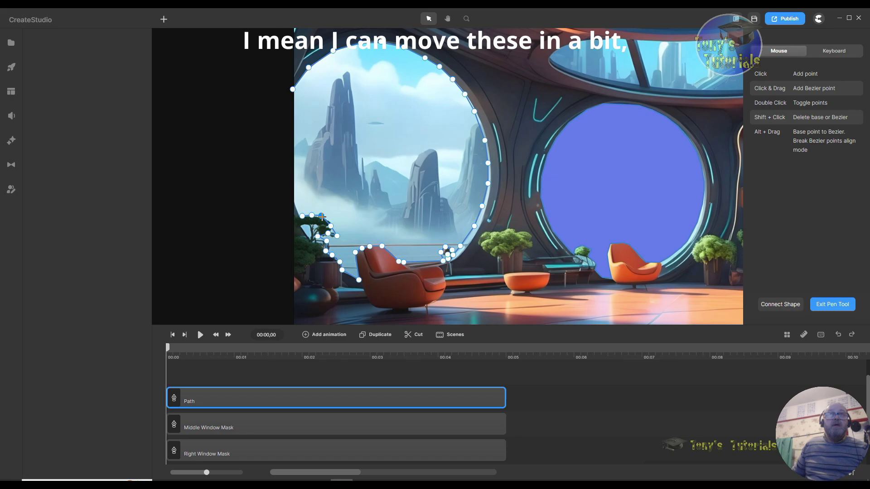
click(310, 214)
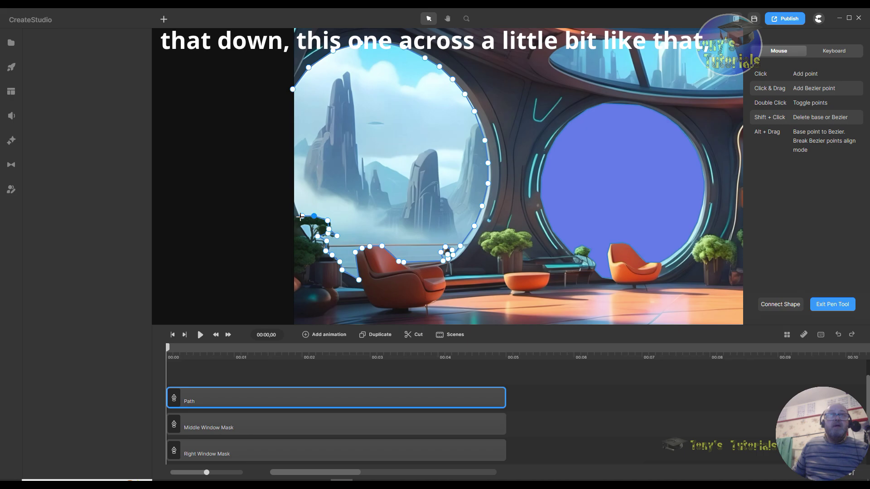
click(294, 204)
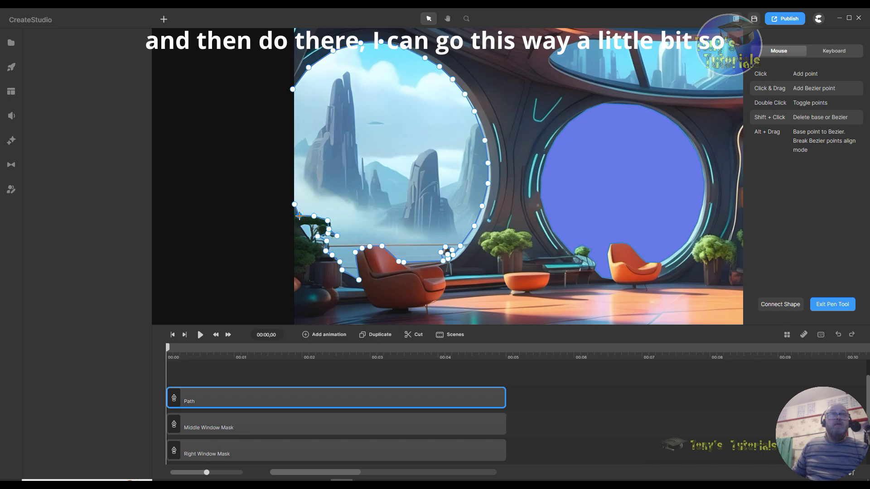
click(293, 89)
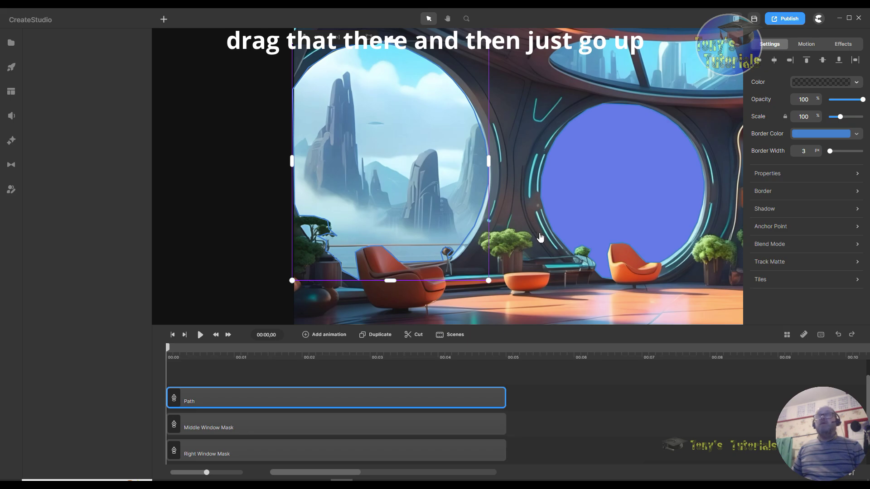
Fill the left window path with colour 5b6ee5 sampled from the middle window mask and make the fill fully opaque
click(851, 84)
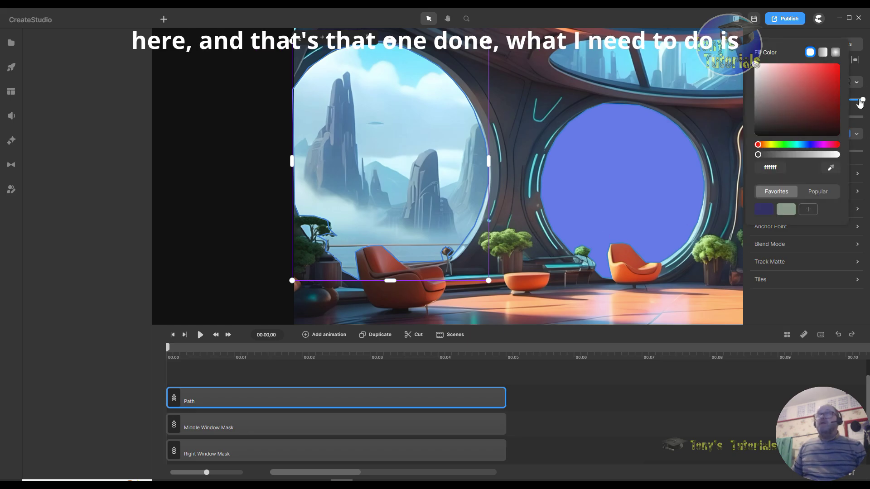
click(808, 145)
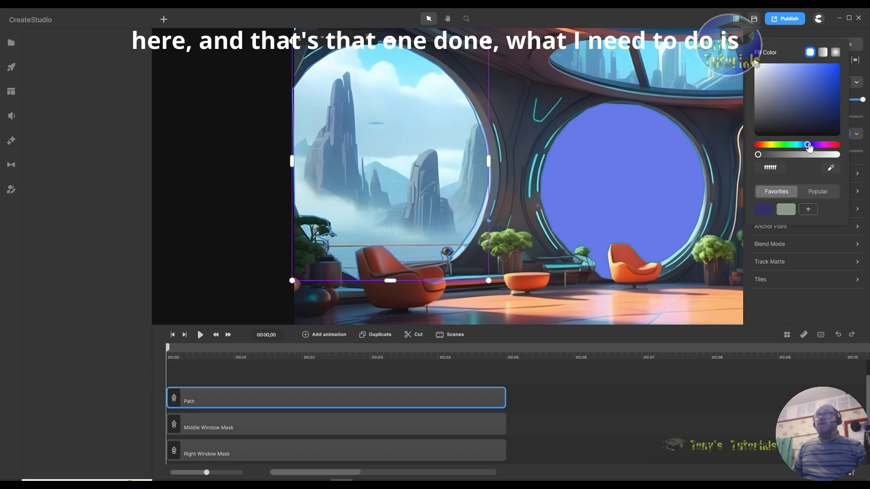
click(832, 169)
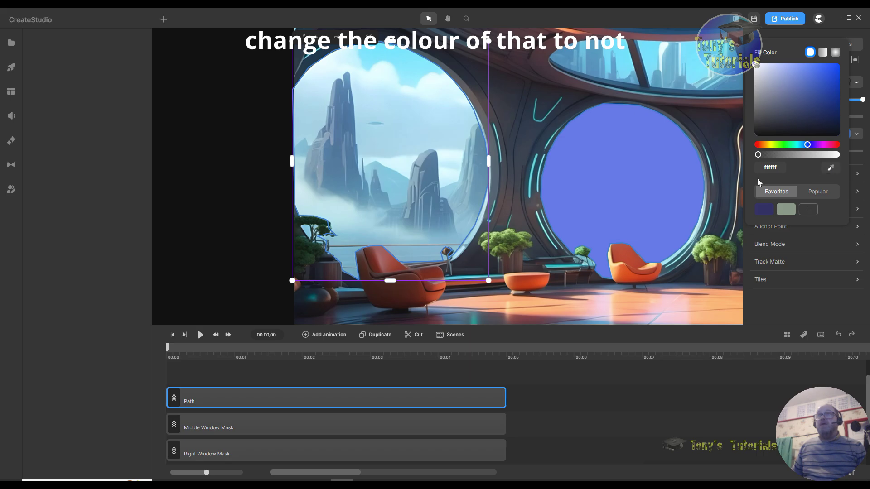
click(651, 189)
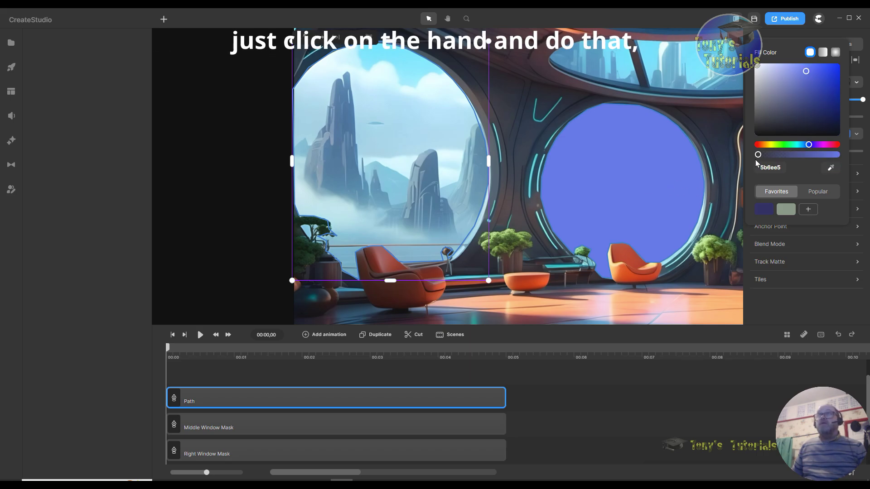
drag(758, 155, 856, 162)
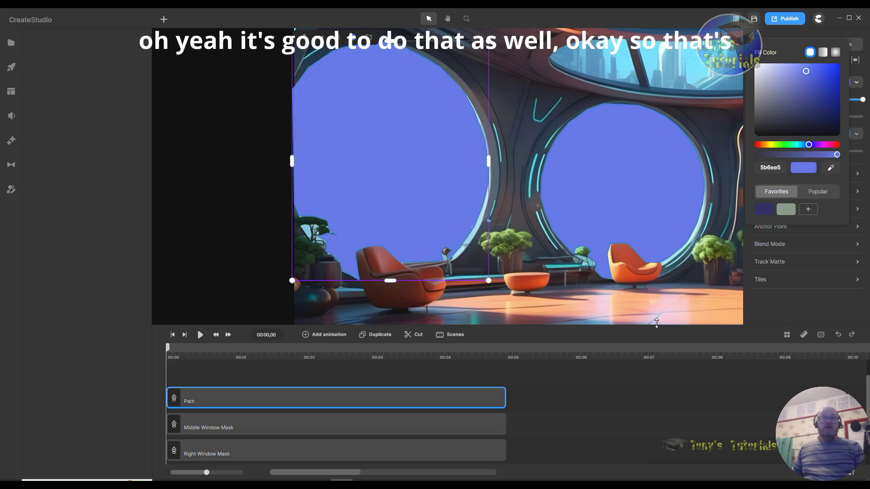
Select all layers and move the image and its masks left together until the image covers the whole canvas
click(467, 18)
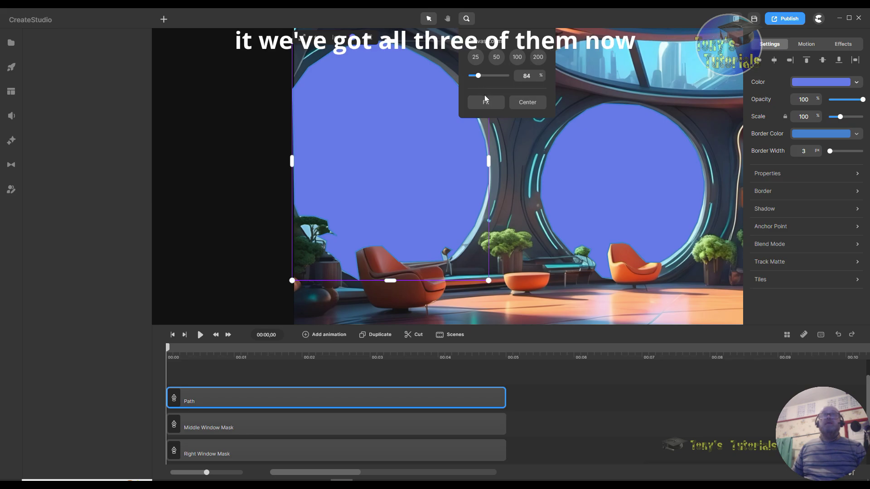
click(484, 108)
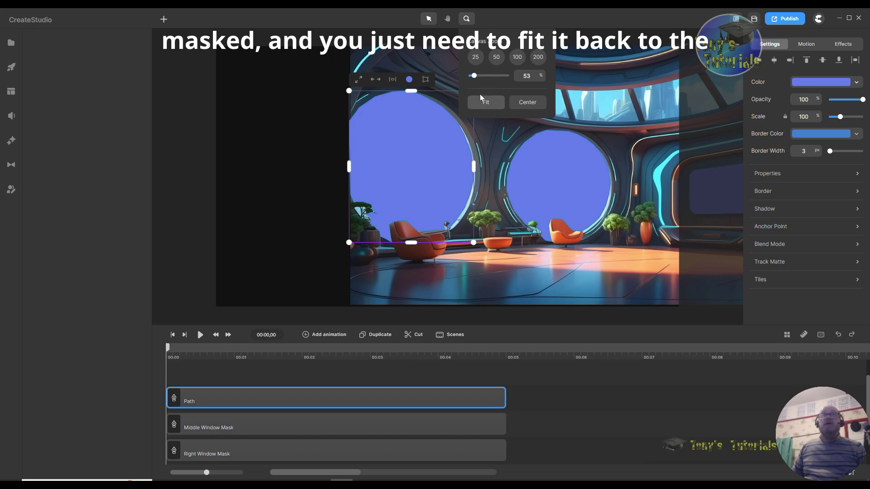
mouse_move(653, 235)
mouse_down()
mouse_move(621, 230)
mouse_move(653, 231)
mouse_up()
click(639, 331)
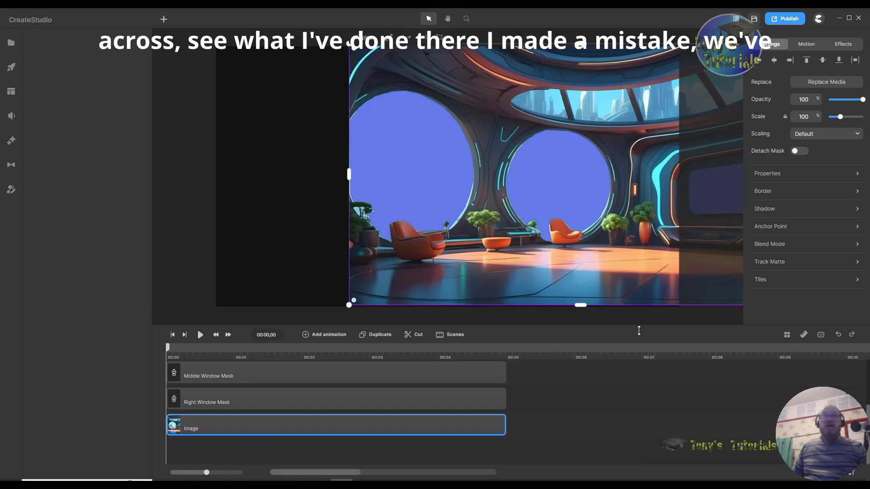
scroll(627, 402, up, 3)
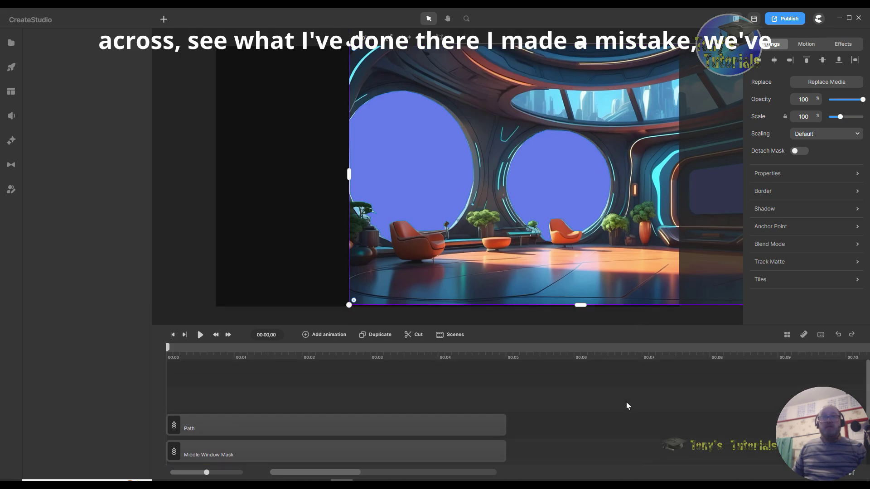
right_click(486, 424)
click(430, 396)
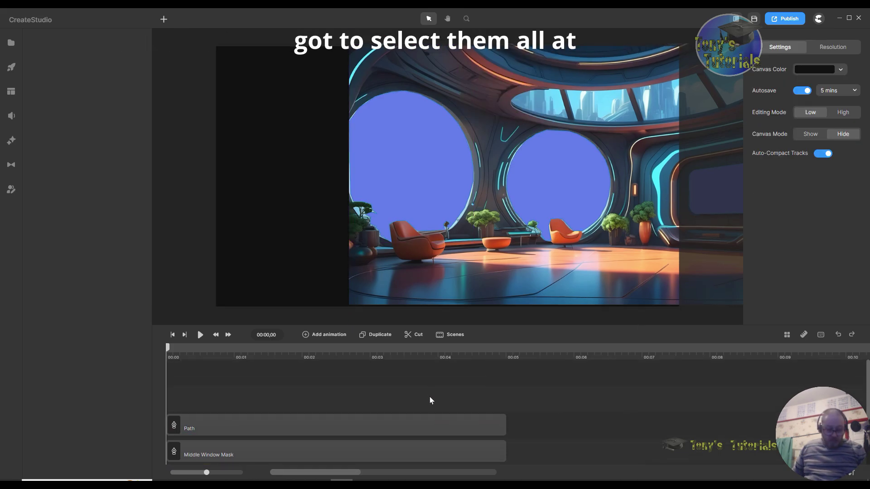
key(ctrl+a)
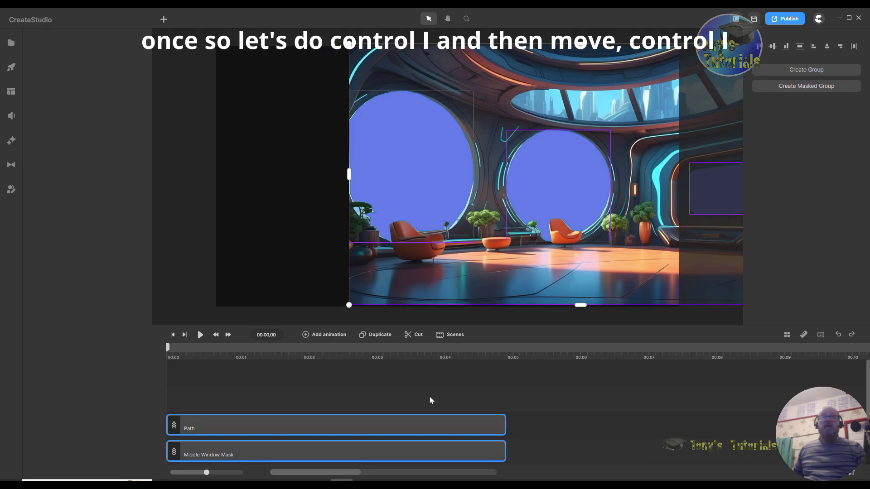
drag(616, 250, 484, 254)
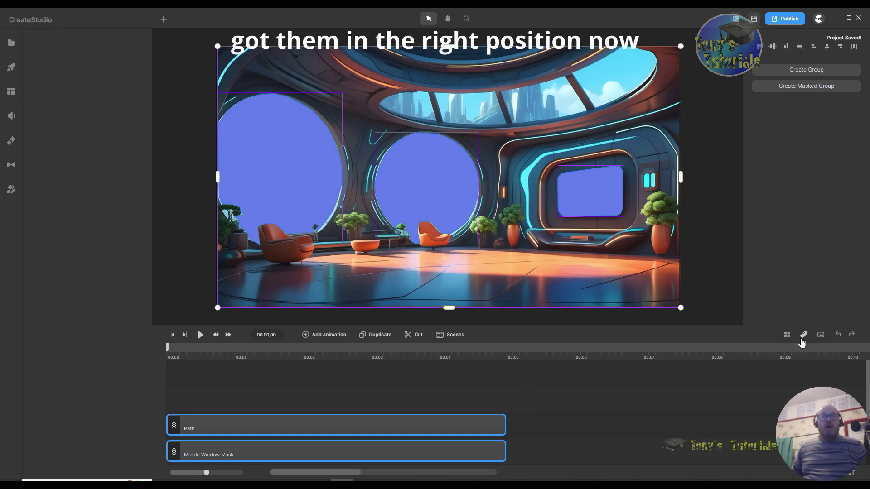
Add the Business Man from the Characters library to the scene, shrunk to stand on the floor beside the potted plant near the wall screen
click(11, 68)
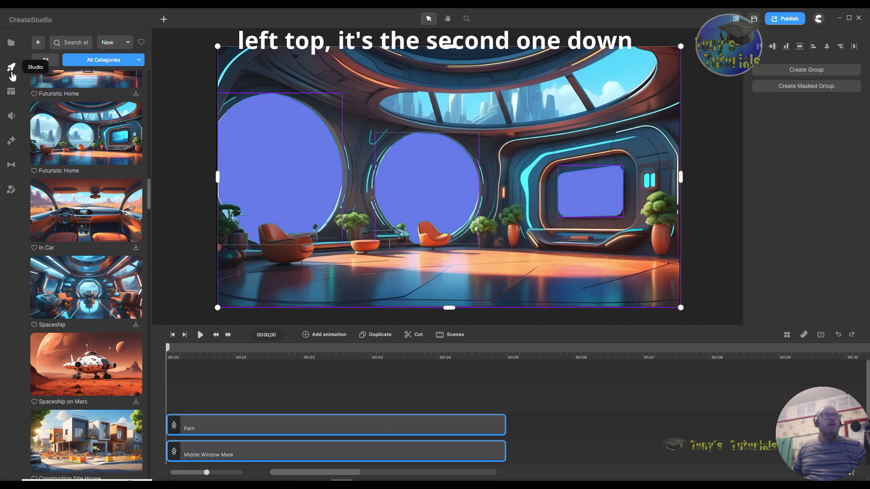
click(38, 44)
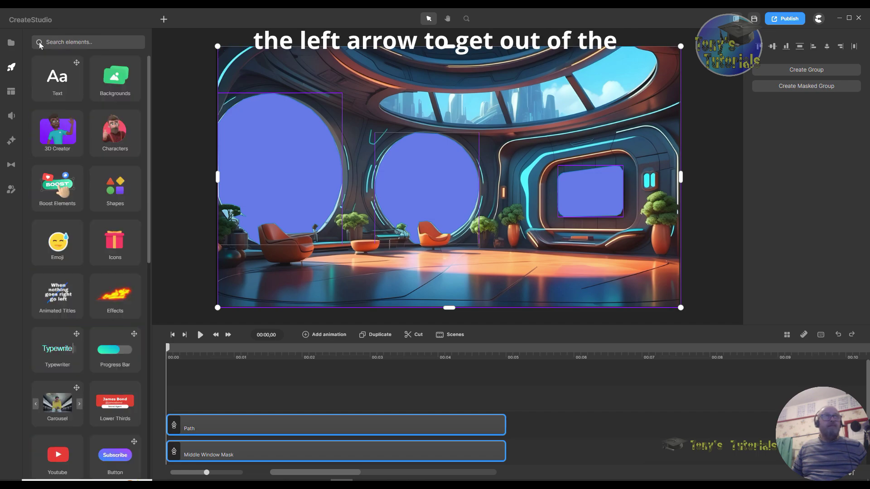
click(125, 132)
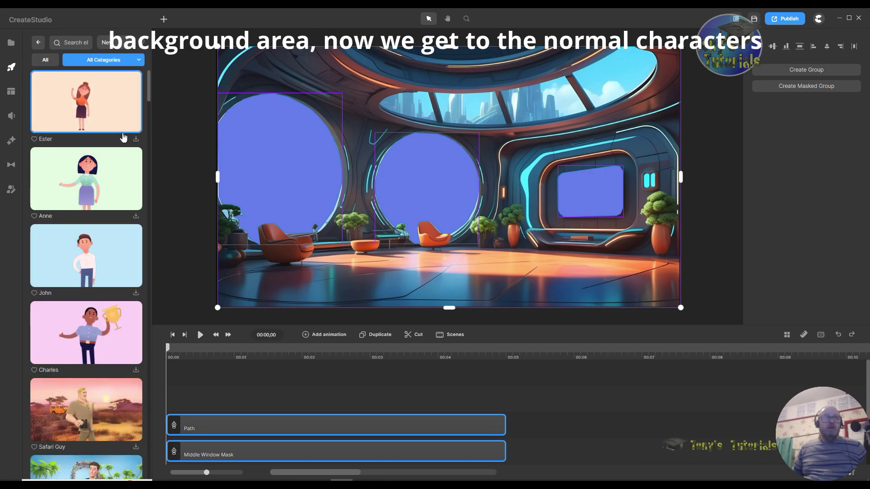
scroll(124, 153, down, 5)
scroll(124, 153, down, 10)
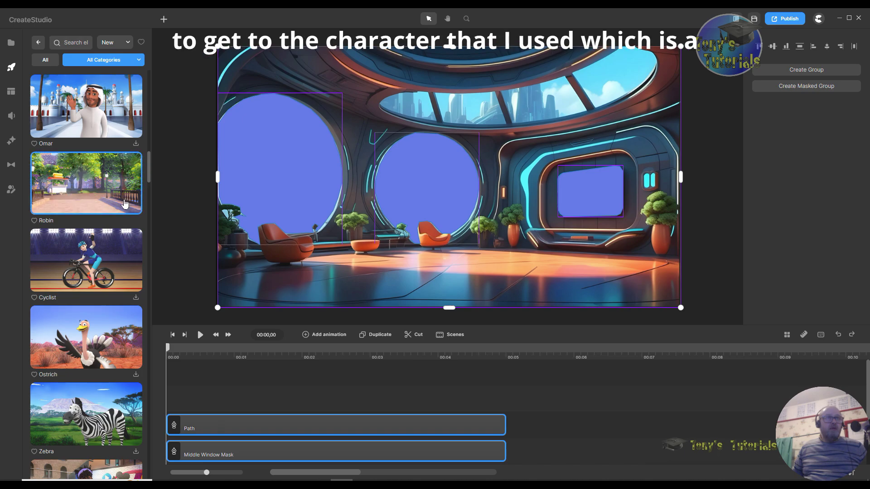
scroll(127, 209, down, 10)
scroll(127, 209, down, 10)
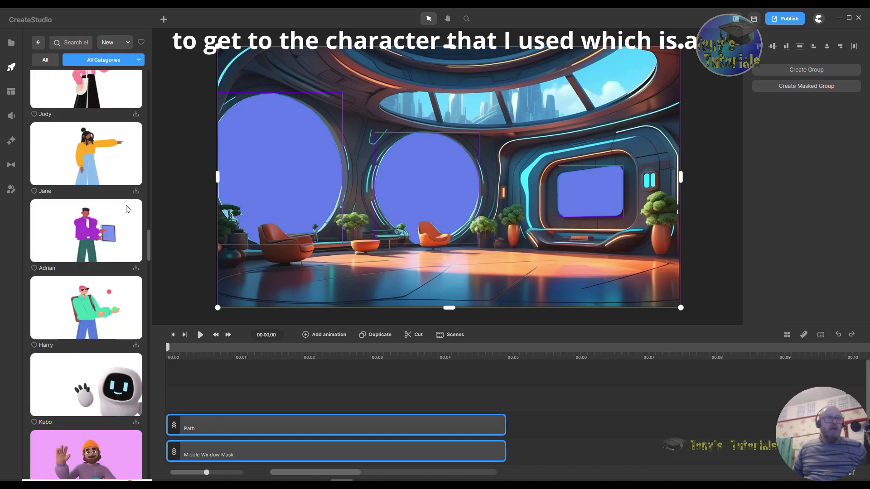
scroll(127, 209, down, 10)
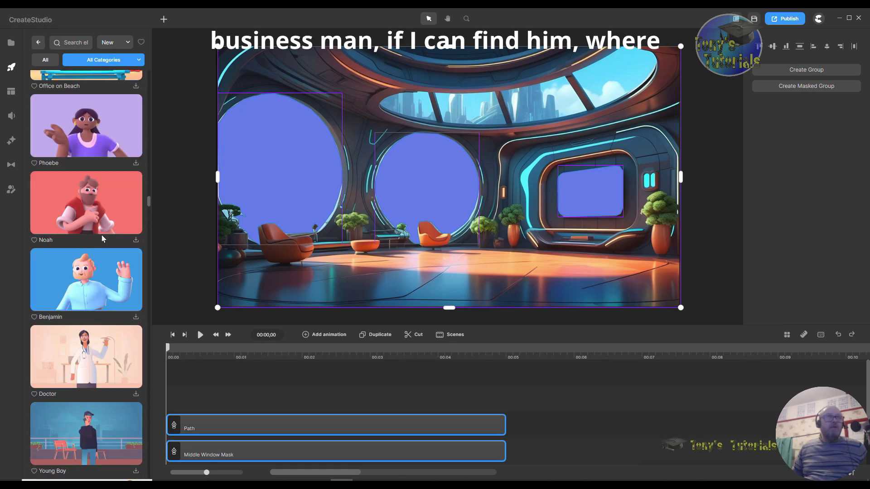
scroll(103, 238, up, 20)
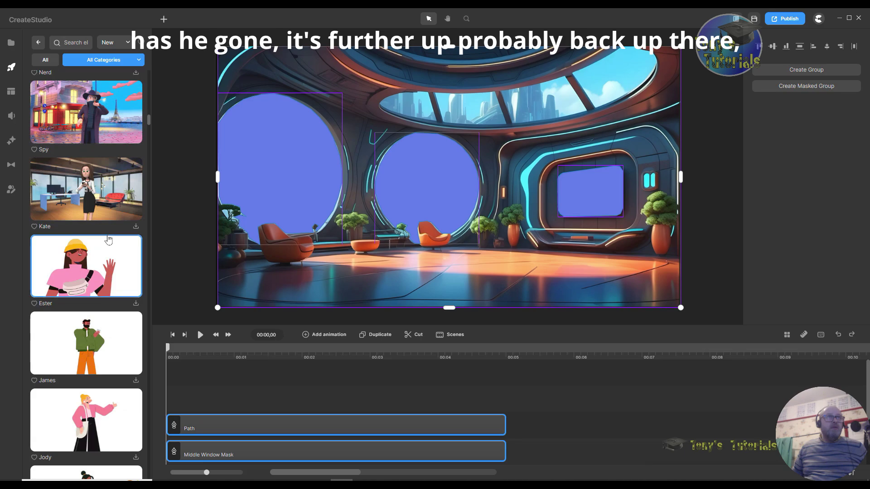
scroll(109, 241, up, 8)
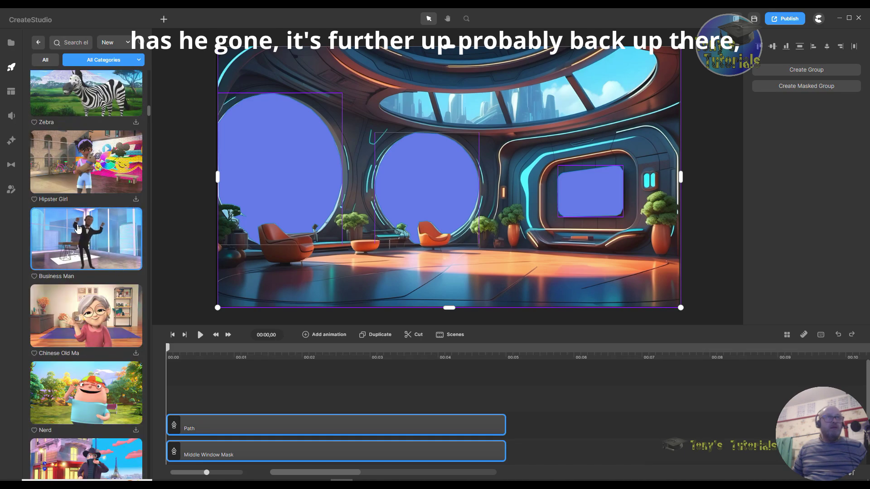
drag(78, 229, 625, 197)
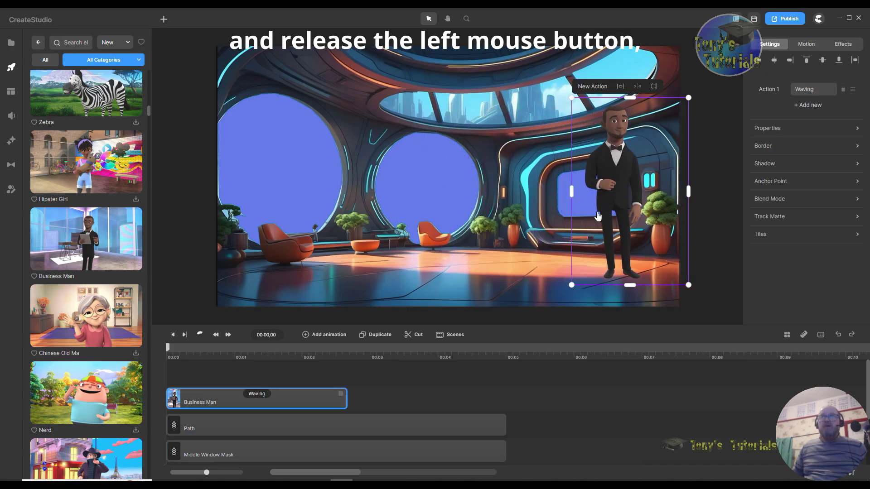
drag(689, 97, 604, 175)
drag(598, 238, 623, 218)
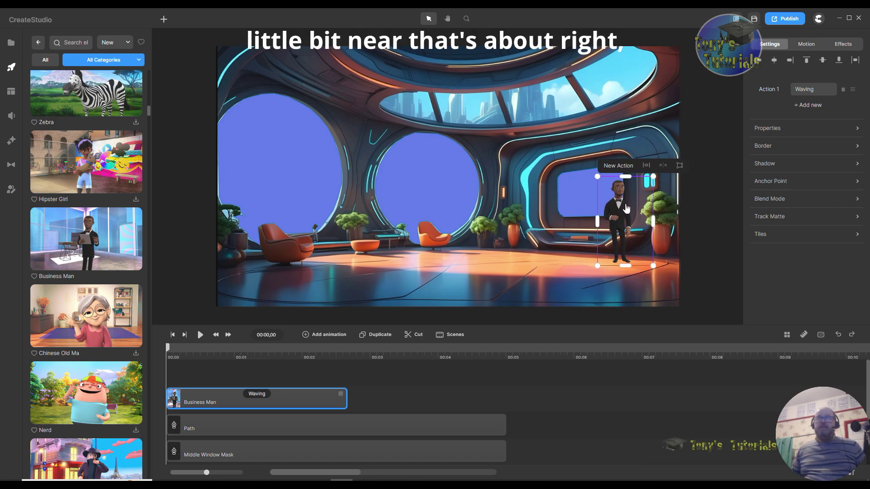
Change the Business Man's action to Walking and extend his clip to the end of the mask layers
click(254, 394)
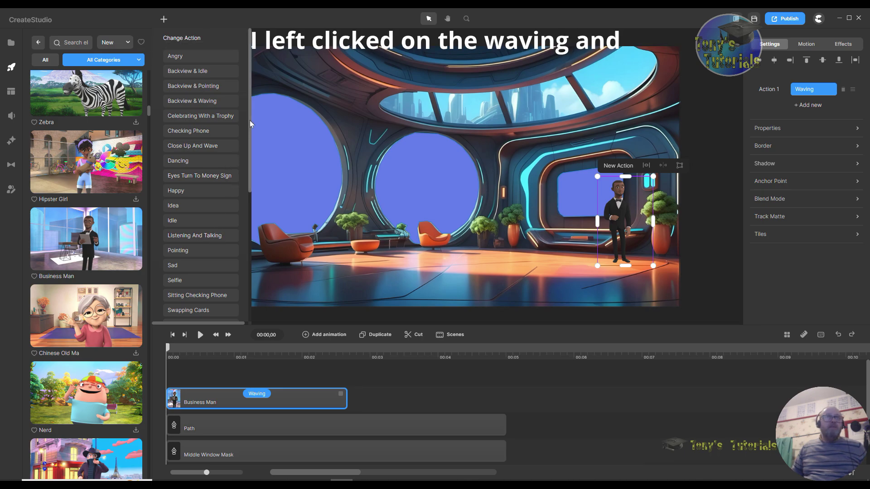
drag(249, 120, 242, 249)
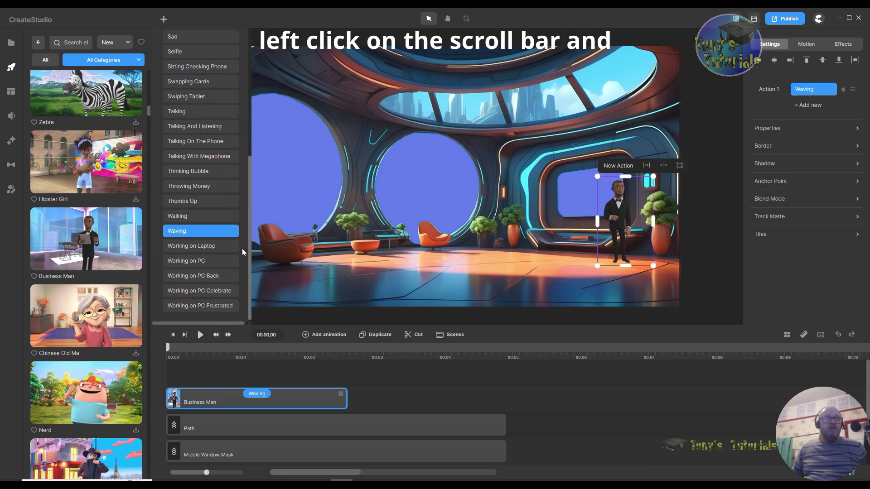
click(176, 216)
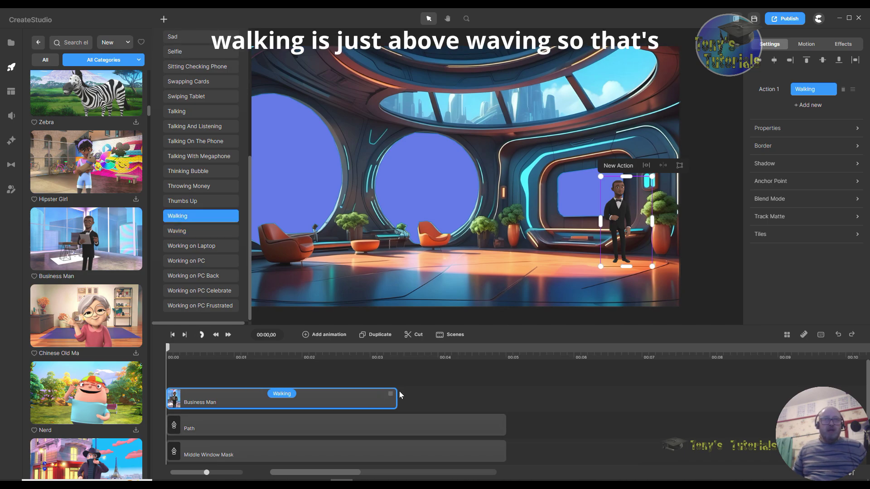
drag(397, 392, 500, 393)
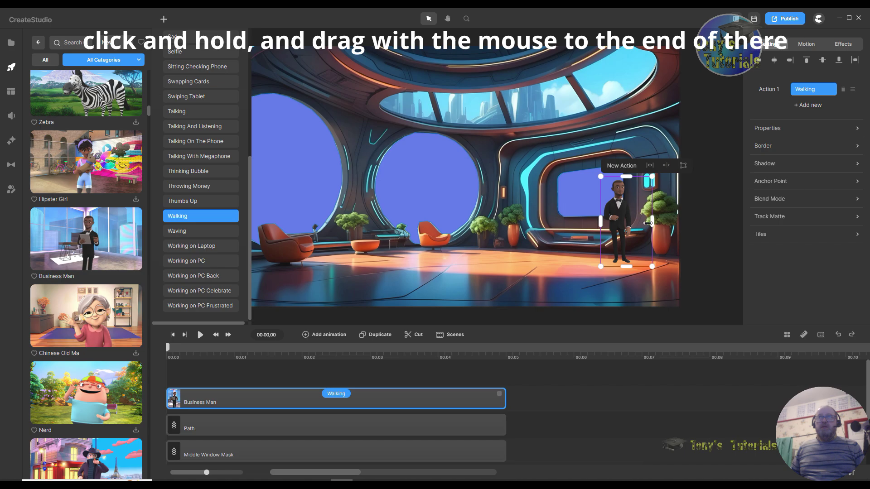
Move the Business Man clear of the wall screen and add a Position animation to him with its end keyframe at 00:04,14
drag(625, 218, 649, 212)
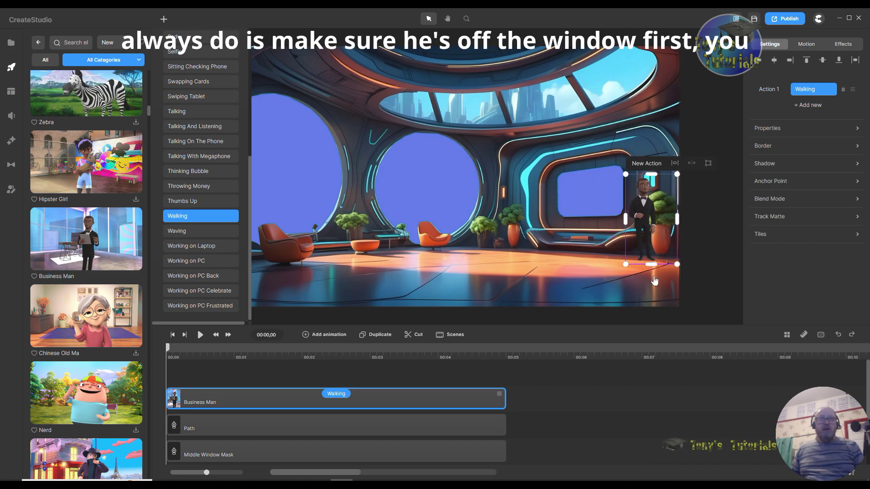
click(306, 336)
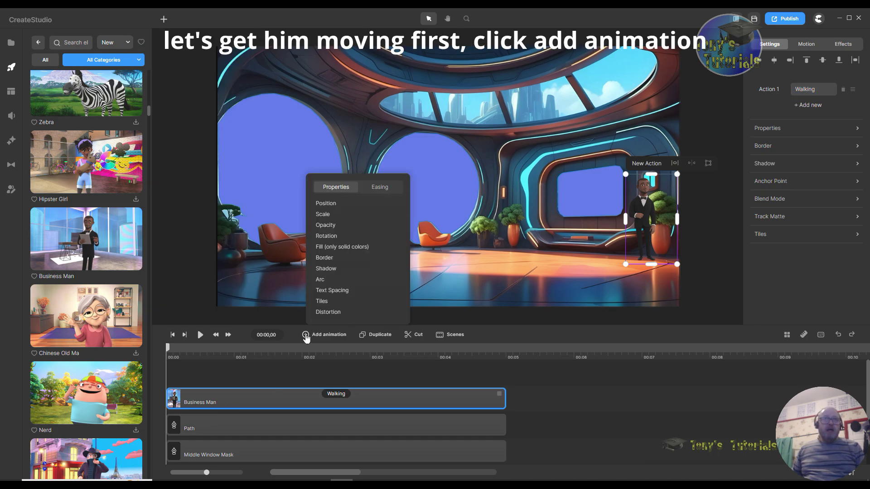
click(326, 205)
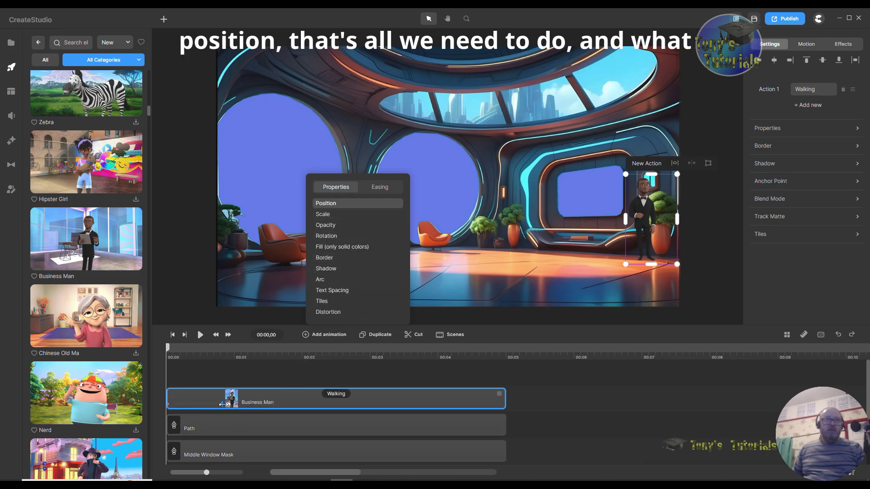
drag(225, 405, 245, 406)
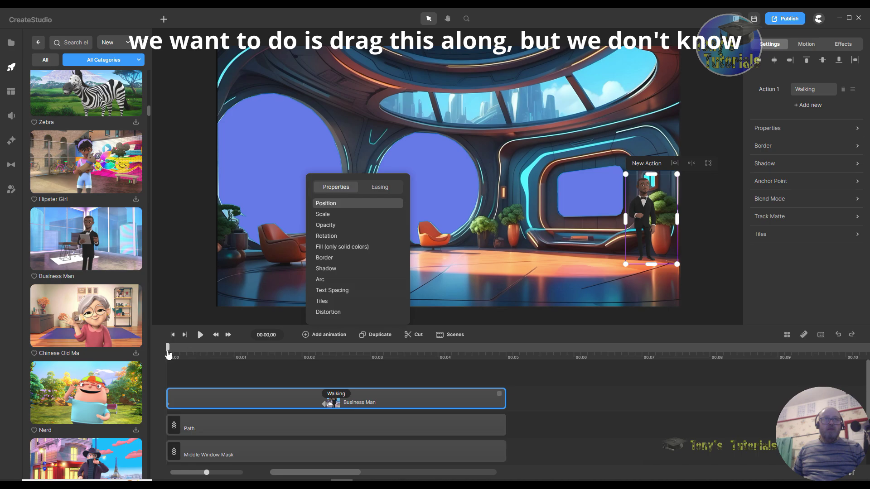
drag(168, 352, 470, 350)
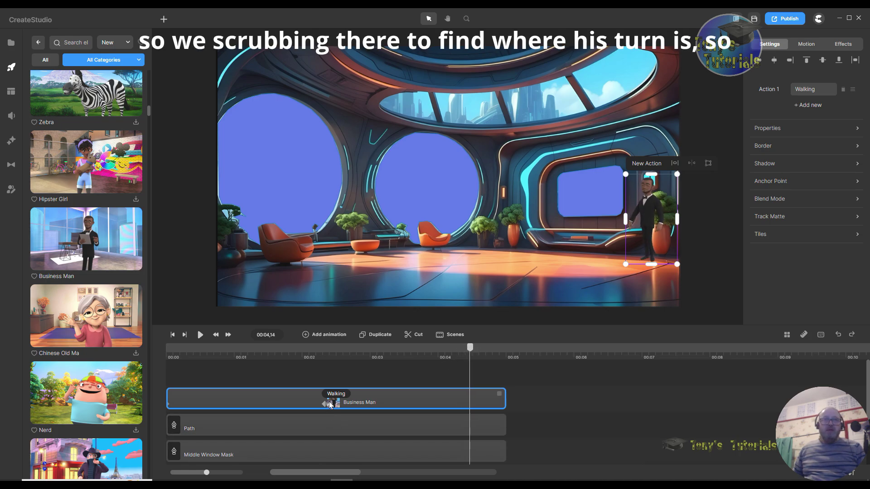
drag(325, 405, 471, 416)
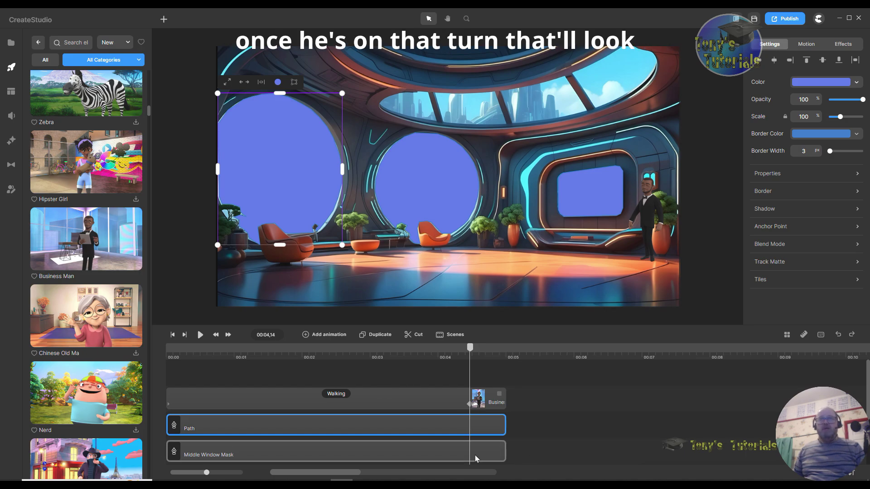
On the end keyframe, move the Business Man across the room to the armchair at the left window, and return the playhead to the start
click(468, 405)
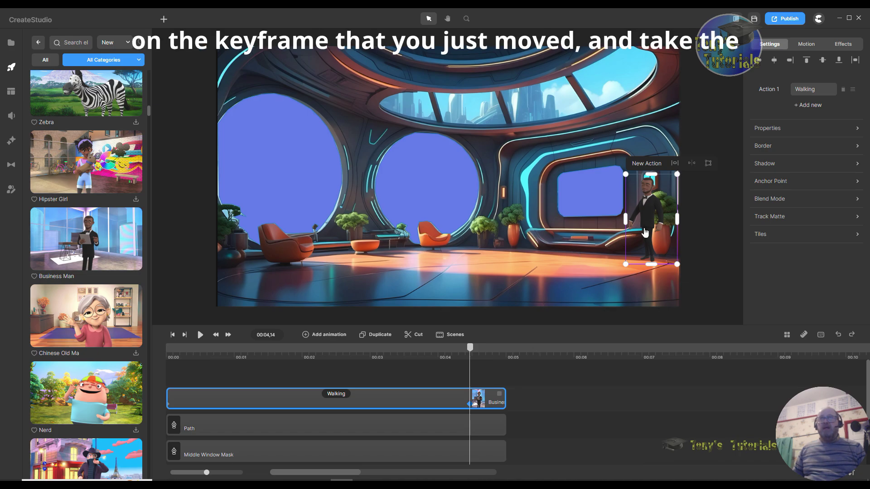
drag(645, 232, 249, 224)
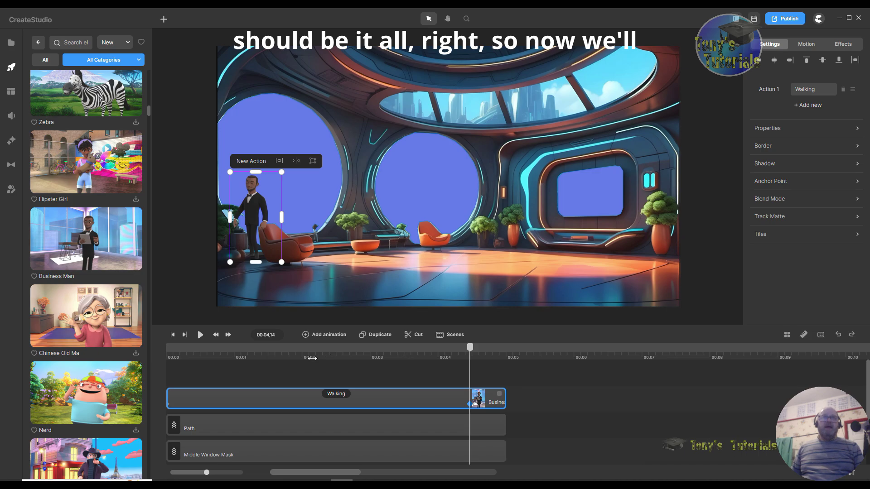
click(172, 335)
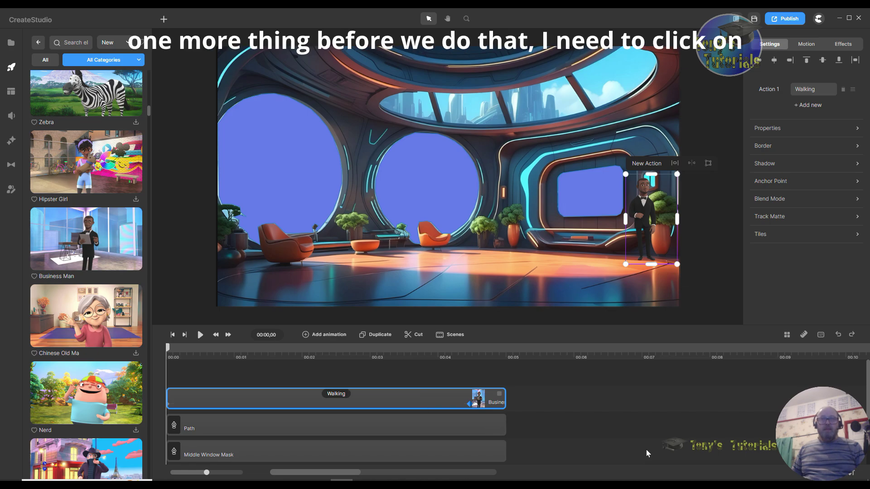
Rename the left window's Path layer as Left Window Mask
click(586, 420)
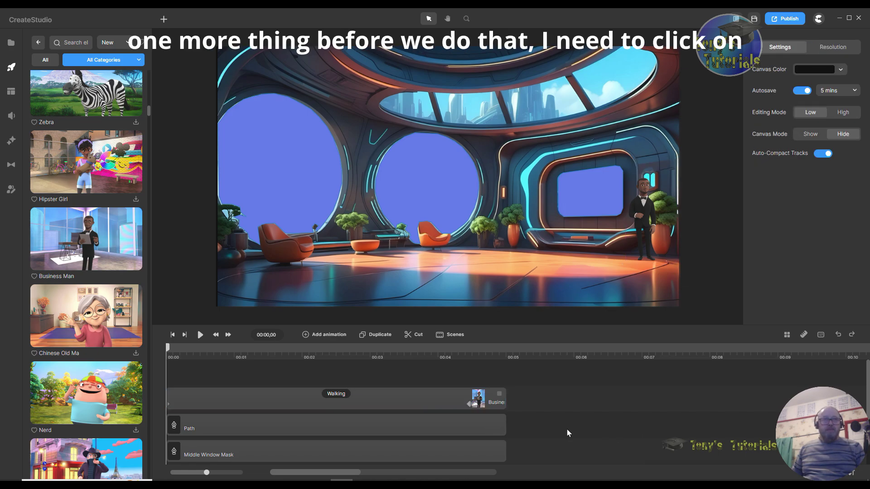
click(227, 432)
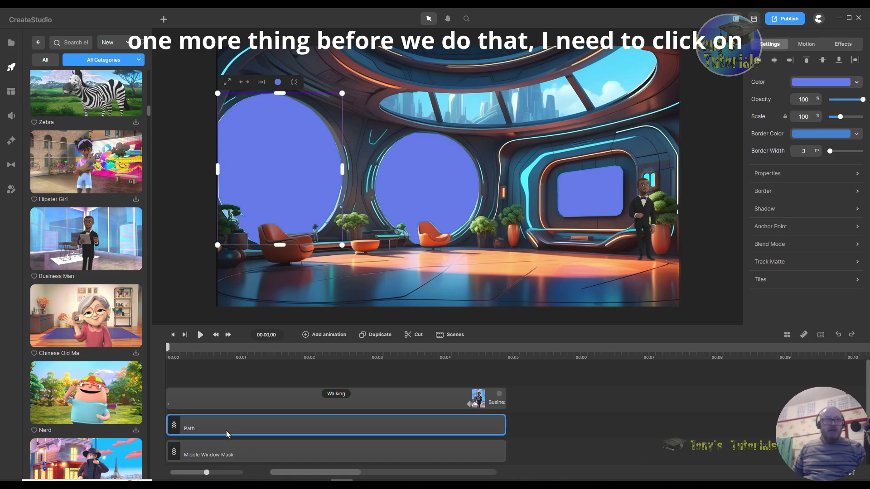
right_click(233, 428)
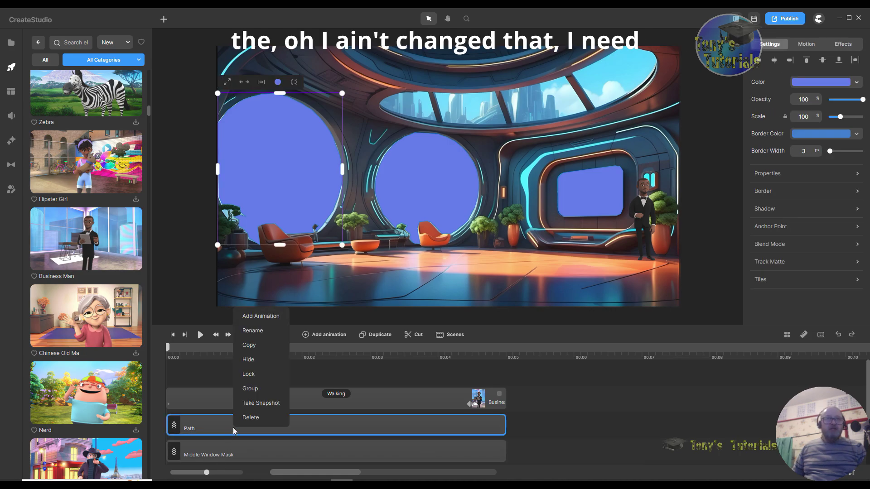
click(278, 331)
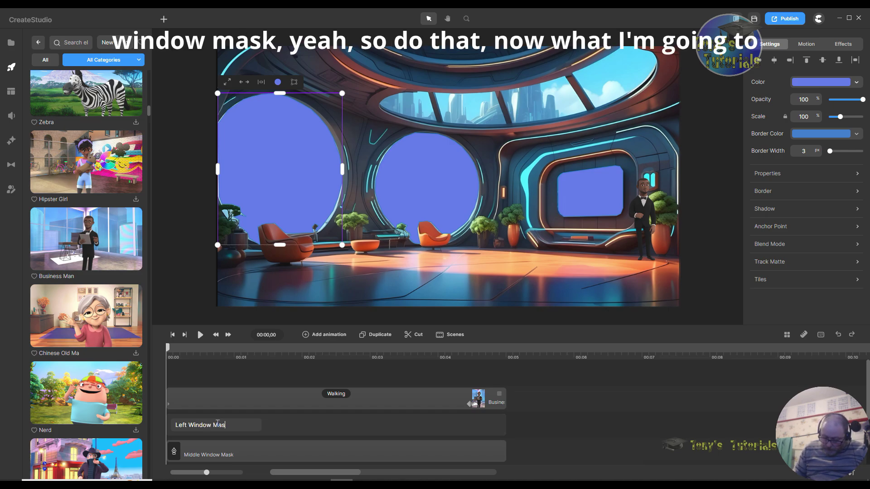
key(Return)
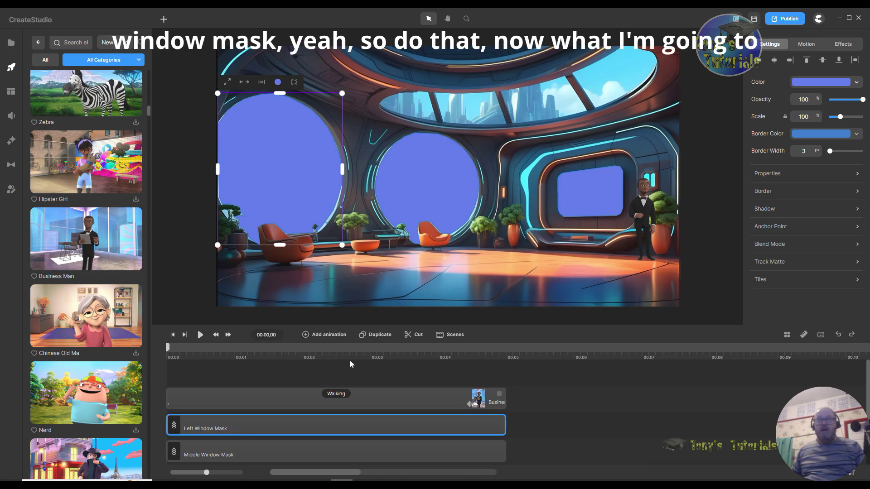
Select the Left, Middle and Right Window Mask layers together and group them
scroll(555, 422, down, 2)
scroll(557, 417, up, 2)
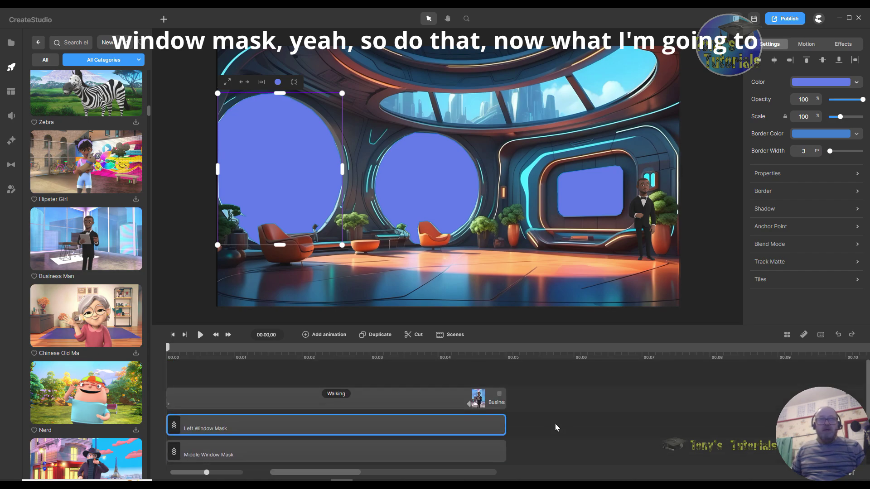
drag(545, 426, 455, 477)
scroll(588, 434, down, 2)
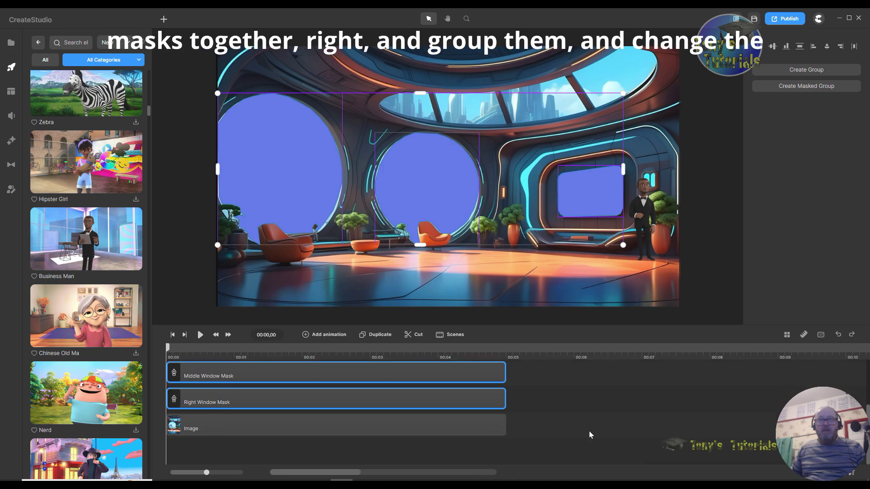
right_click(422, 399)
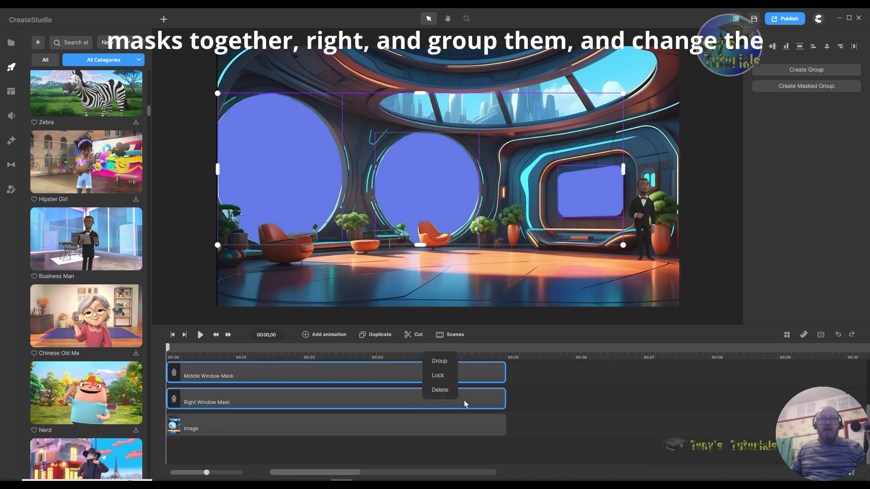
click(451, 365)
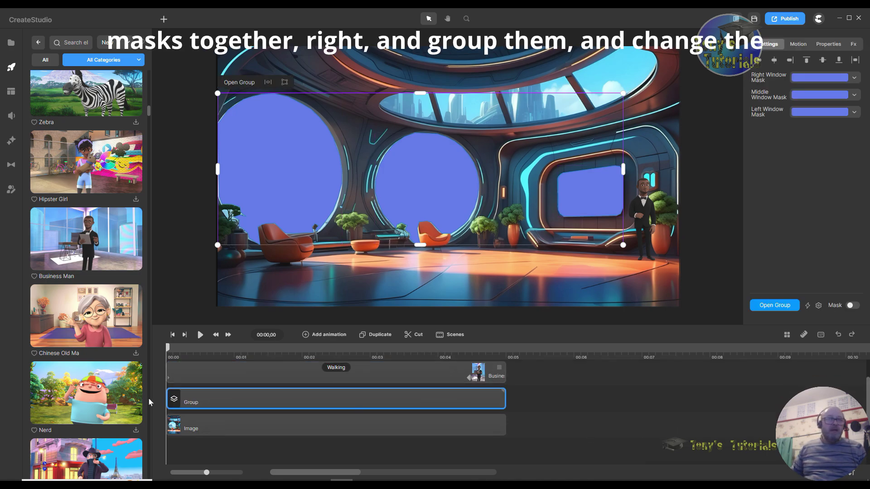
Rename the group of window masks as Mask Group
right_click(215, 406)
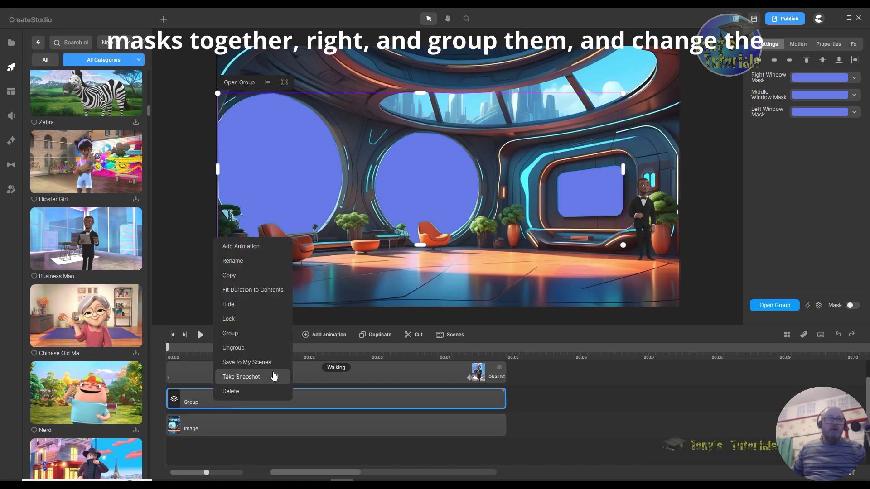
click(262, 262)
click(175, 401)
text(Mask Group)
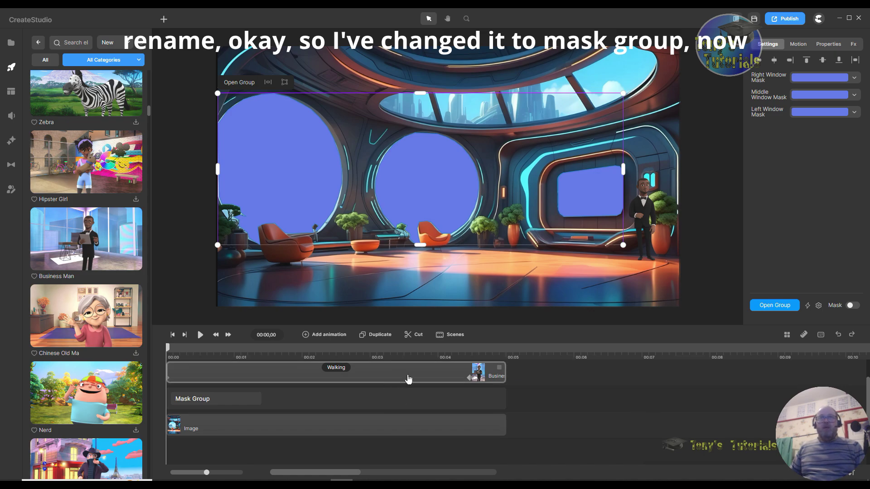
click(429, 375)
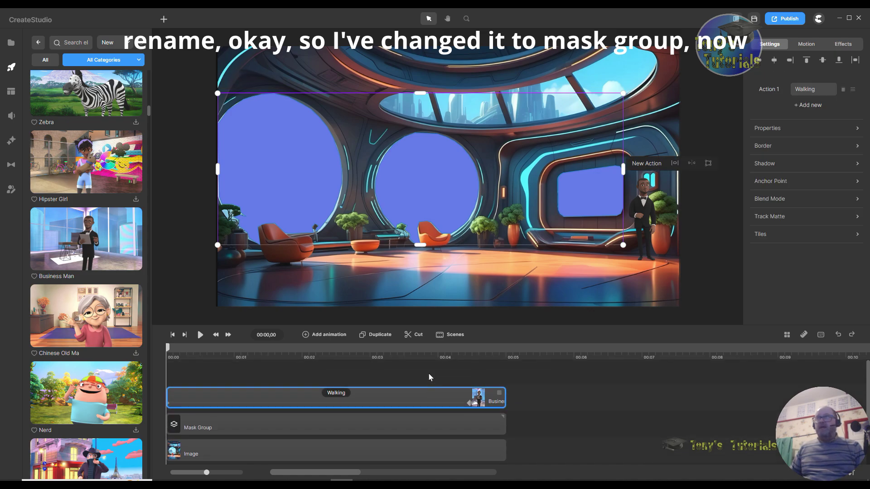
Apply a track matte to the Business Man using Mask Group with the Alpha type, and play the scene
click(779, 218)
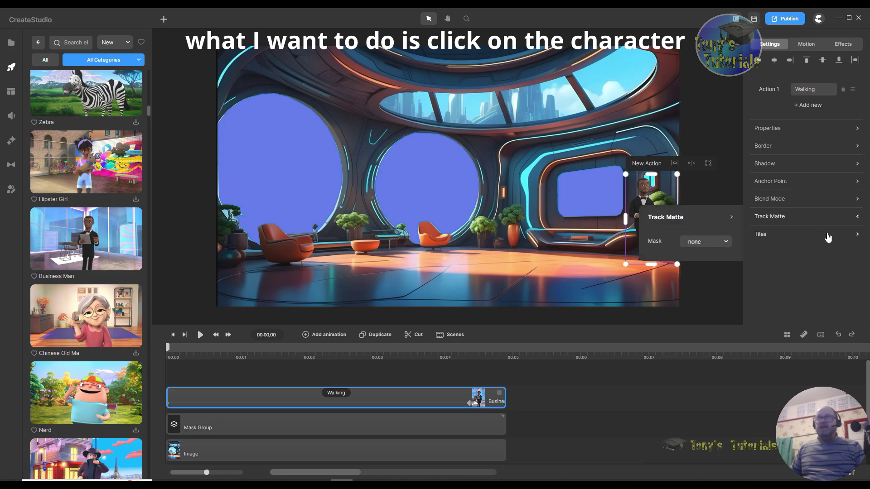
click(725, 243)
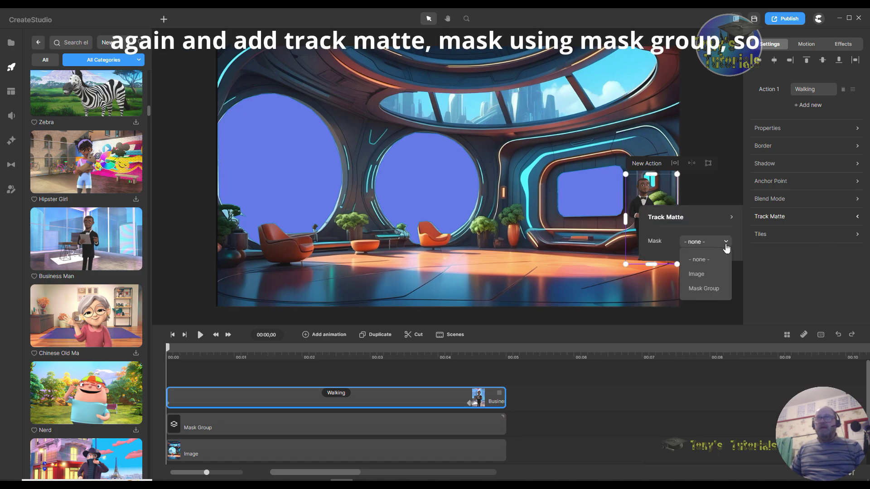
click(710, 290)
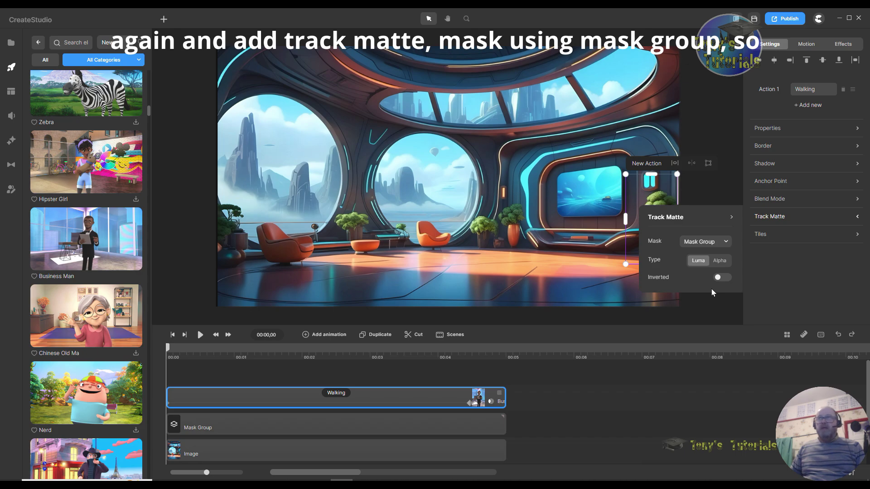
click(720, 262)
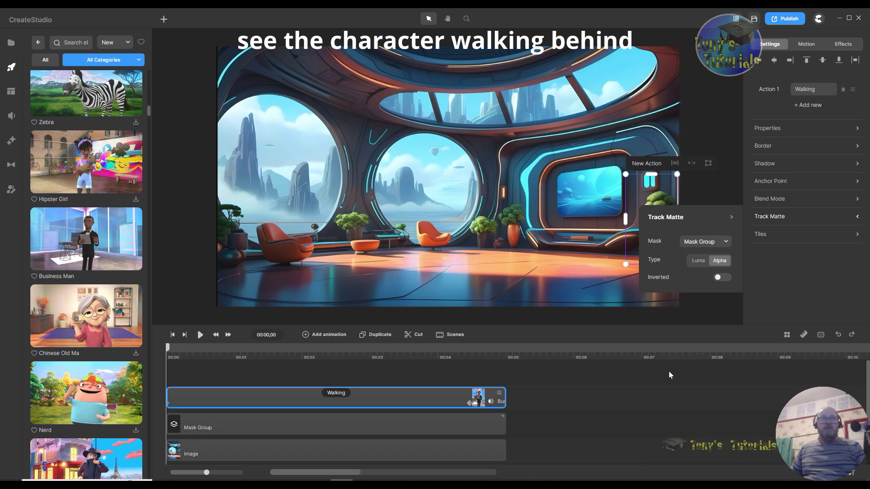
click(200, 335)
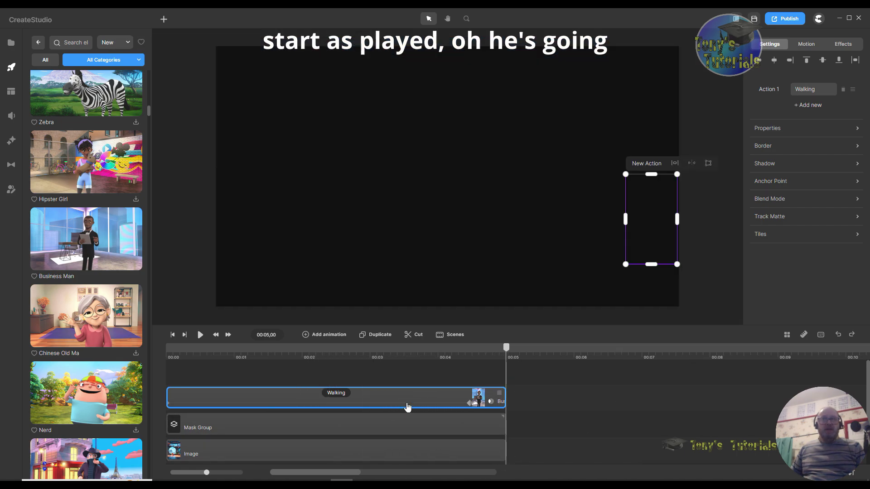
Change the easing of the Business Man's position animation to Linear and play the scene from the start
click(408, 406)
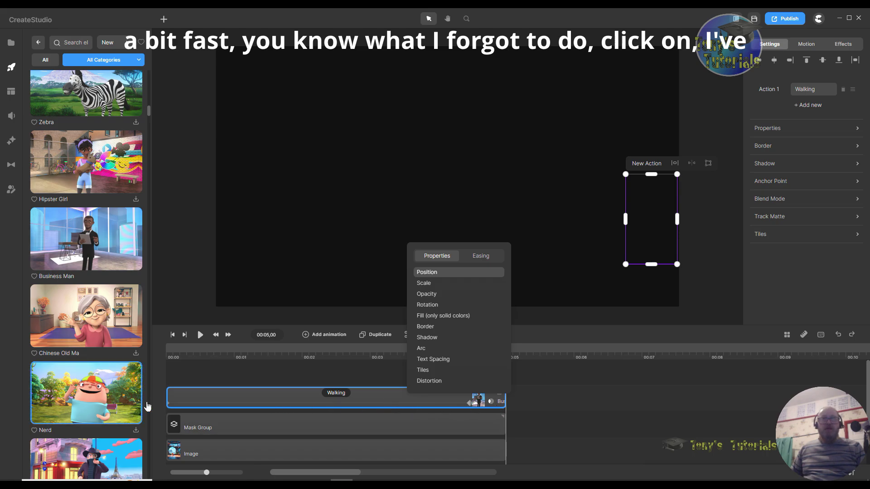
click(483, 257)
click(428, 317)
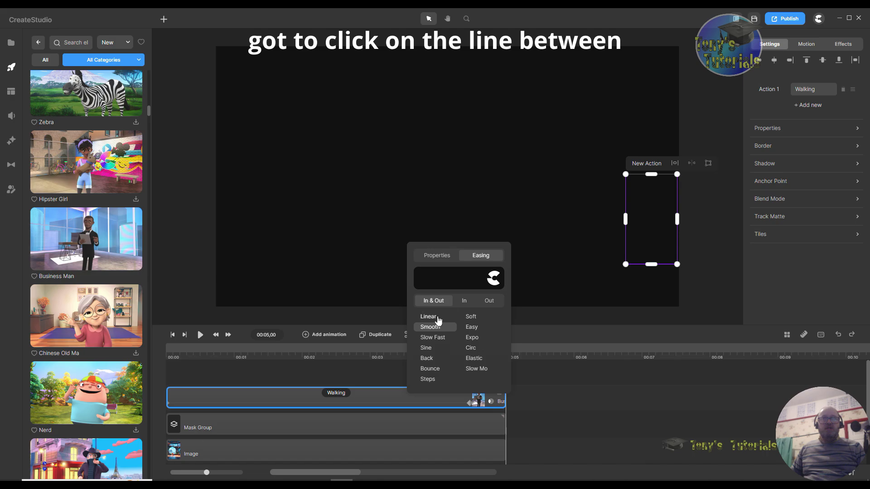
click(630, 403)
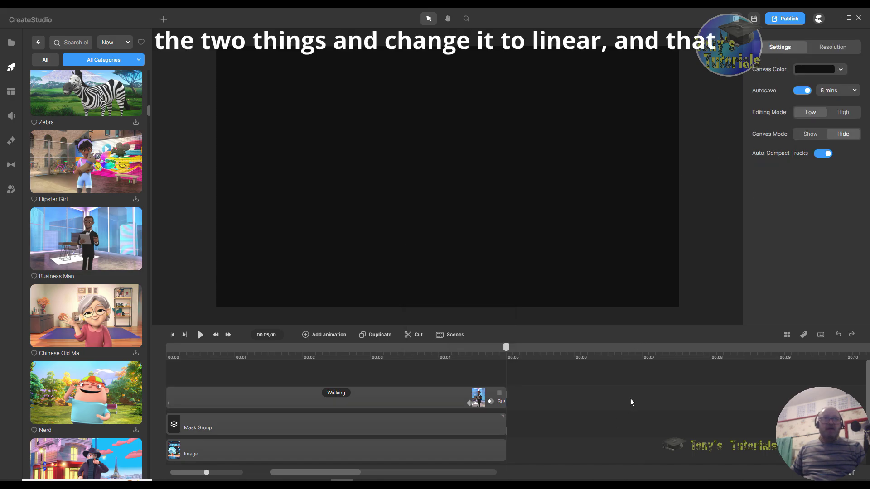
click(172, 335)
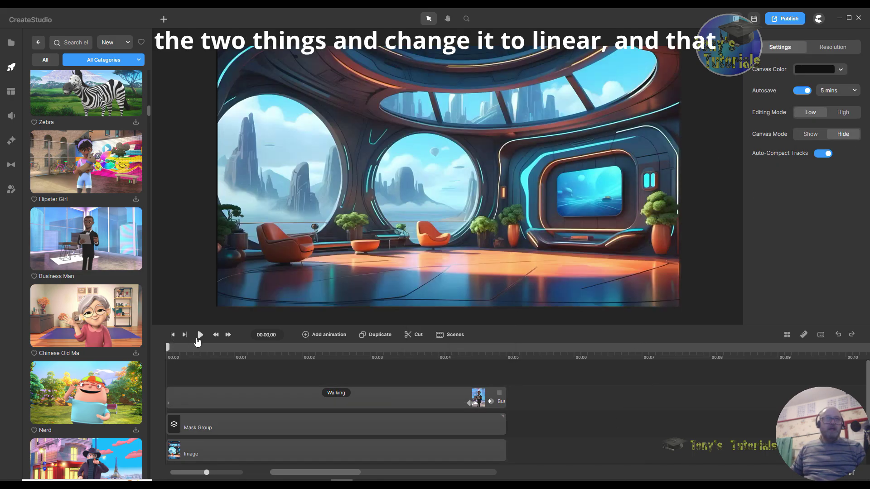
click(200, 335)
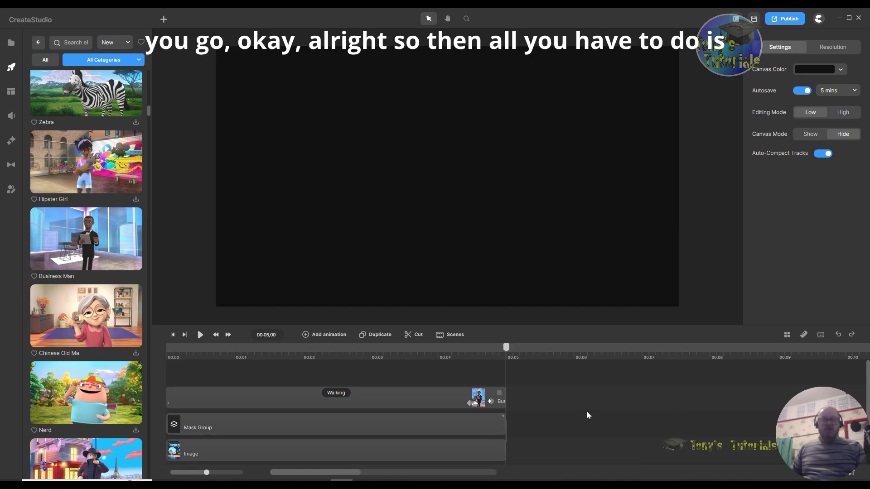
Group the Business Man, Mask Group and Image layers together, and ungroup them again
key(ctrl+a)
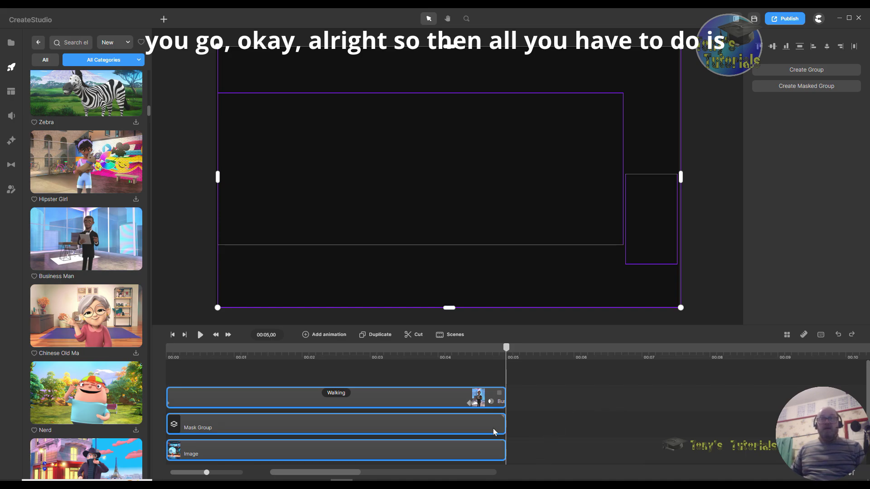
right_click(416, 401)
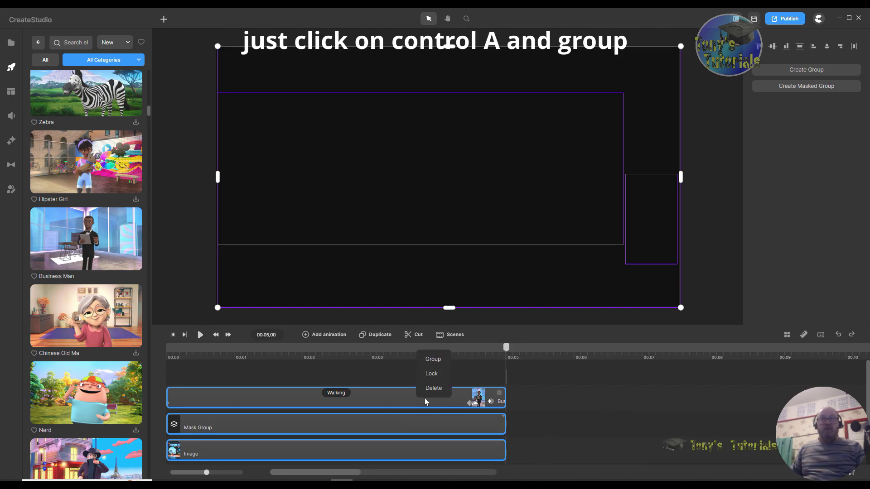
click(439, 367)
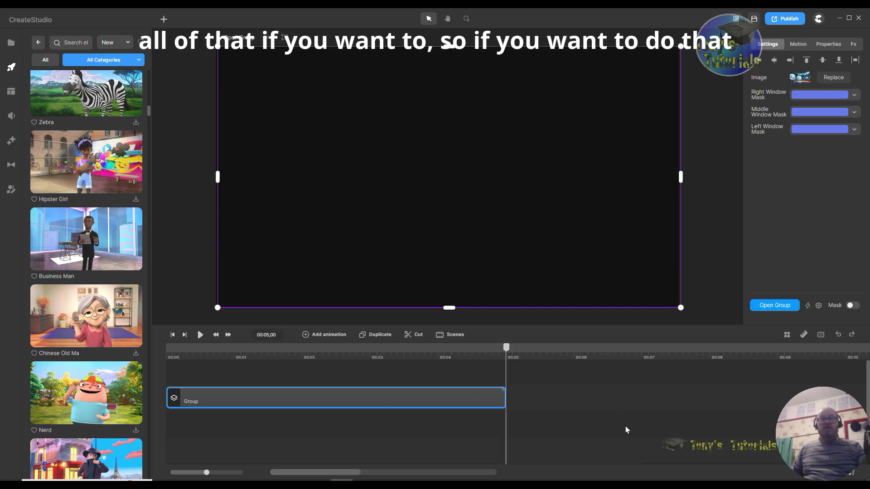
right_click(406, 400)
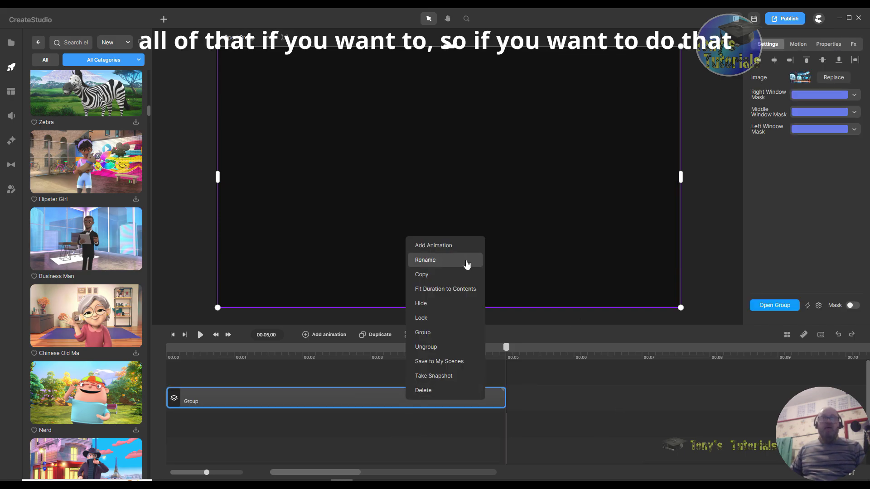
click(438, 347)
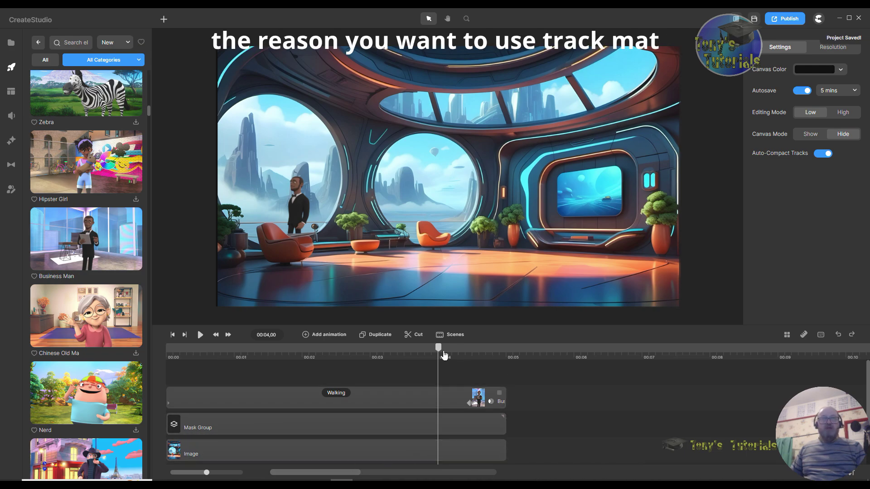
Add a Position animation with Linear easing to the room Image layer at the start of the timeline
drag(441, 353, 150, 354)
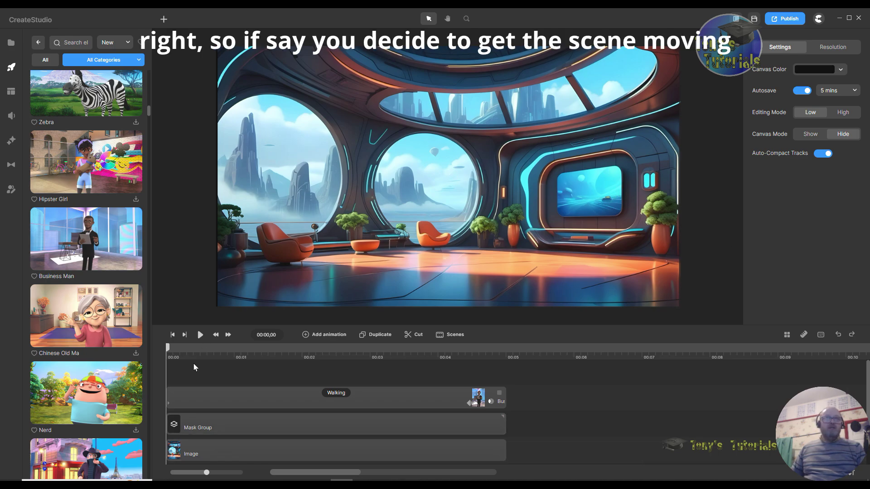
click(208, 453)
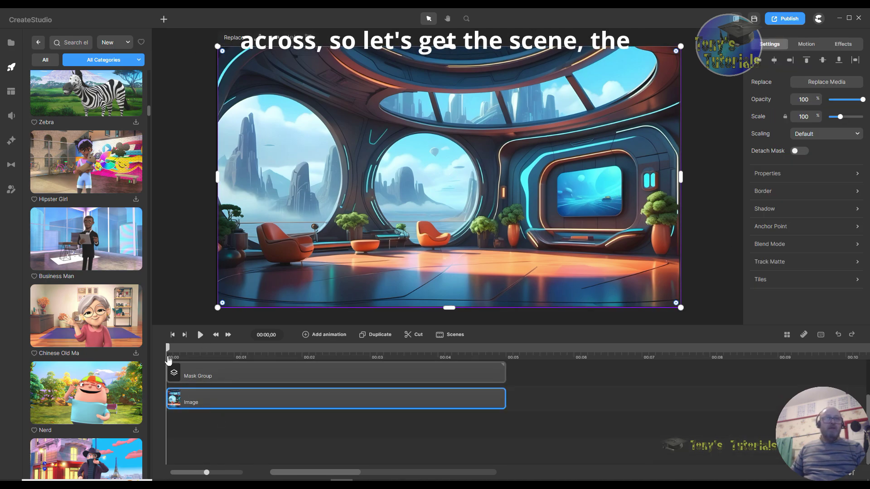
click(306, 336)
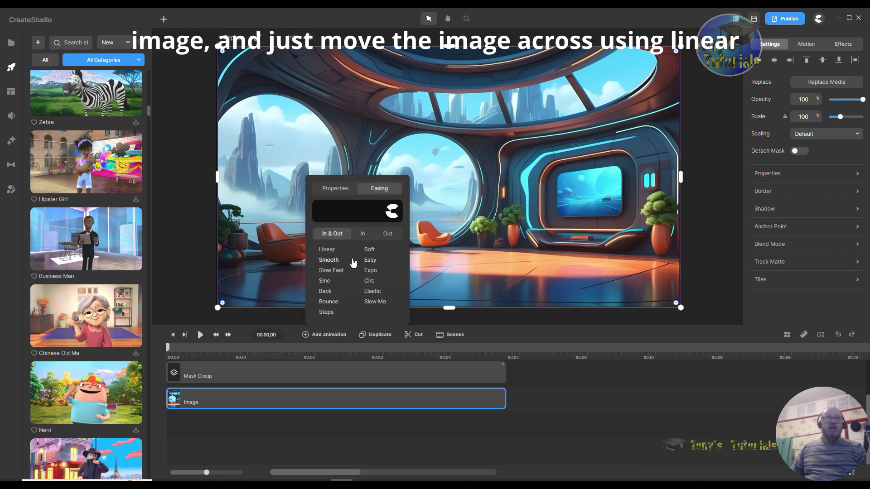
click(328, 250)
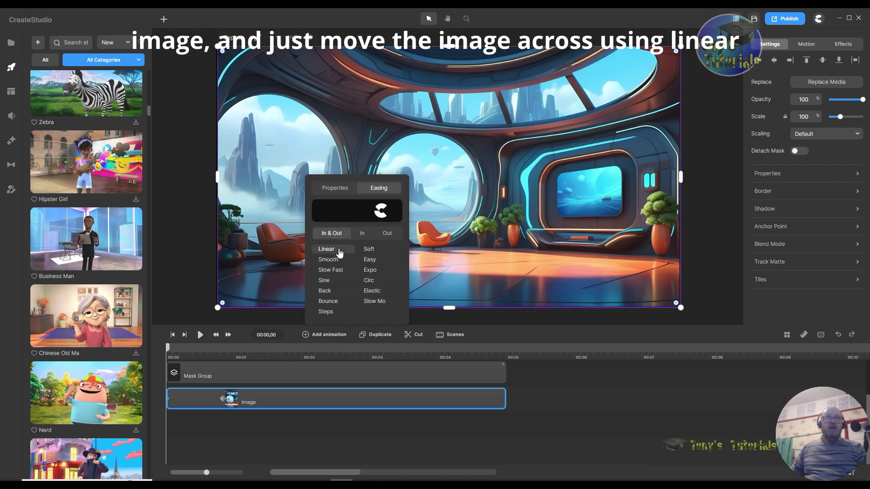
click(335, 195)
click(358, 204)
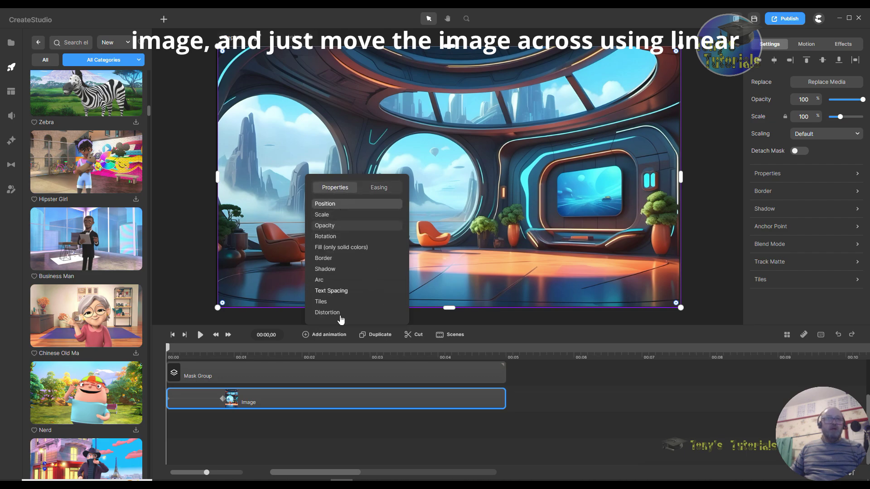
On the Image layer's end keyframe, shift the room image right by about a quarter of the canvas width
click(223, 398)
click(594, 276)
drag(594, 277, 706, 275)
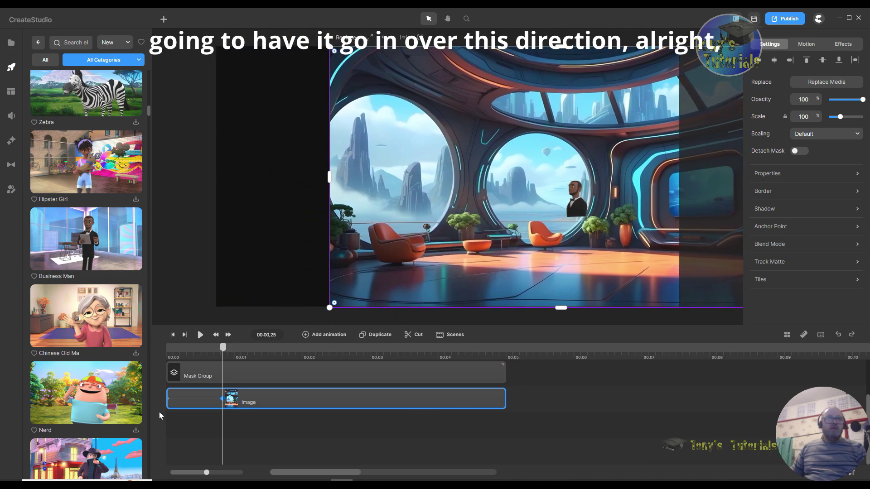
Near the start of the timeline, add a Position animation with Linear easing to Mask Group
drag(224, 349, 171, 352)
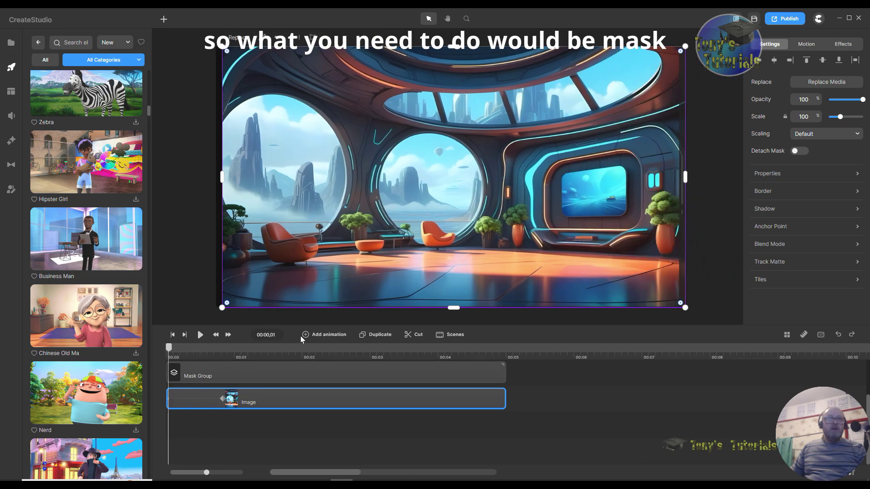
click(261, 373)
scroll(311, 371, up, 1)
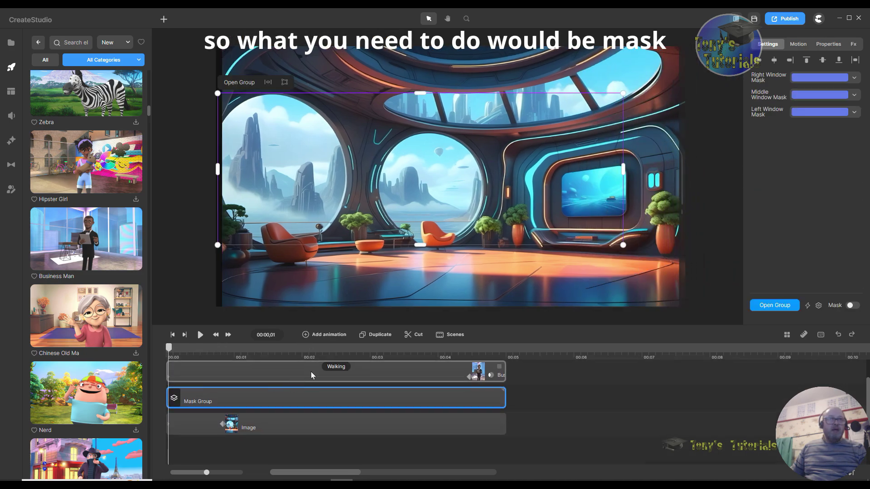
click(308, 338)
click(352, 217)
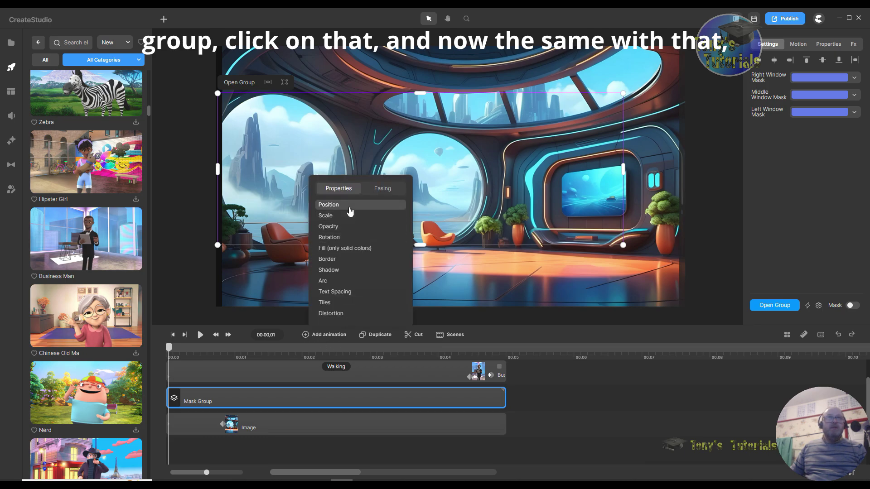
click(384, 191)
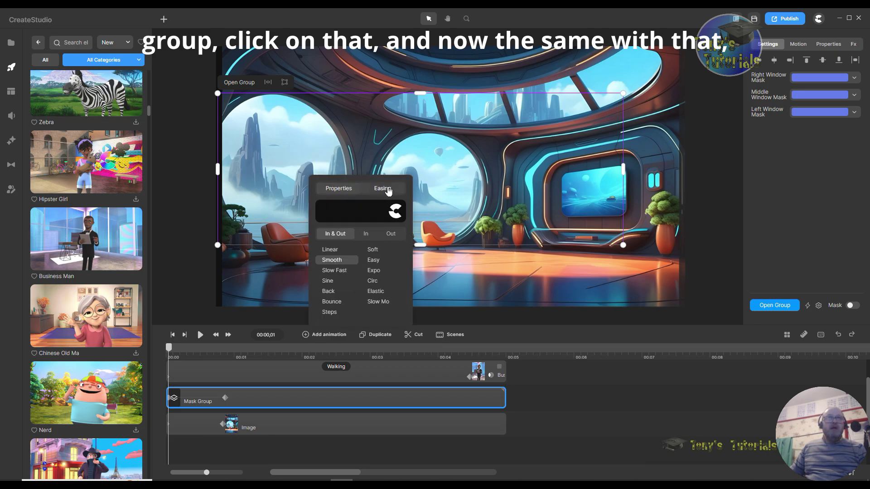
click(330, 251)
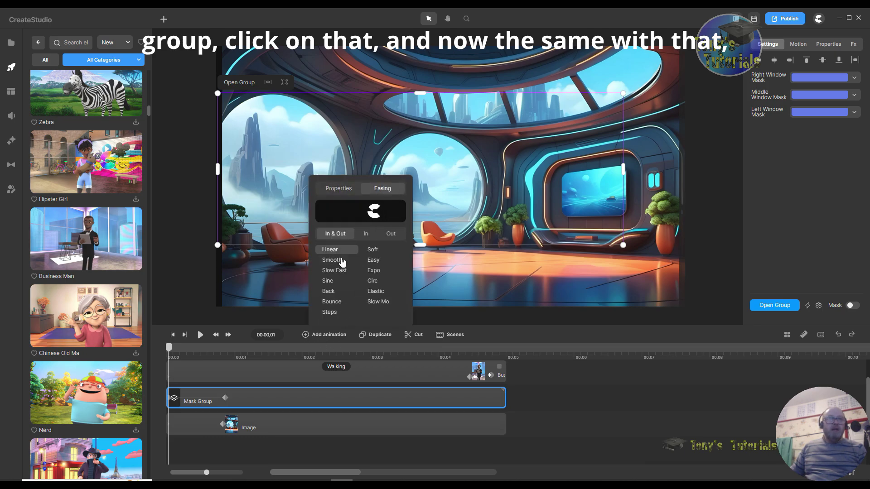
On Mask Group's end keyframe, move the masks right to align with the shifted windows, and play the scene from the start
click(227, 398)
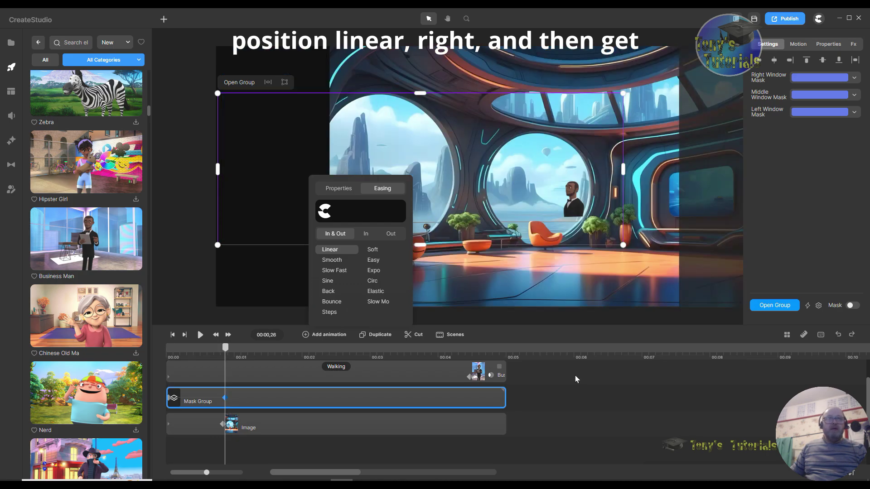
drag(540, 191, 651, 189)
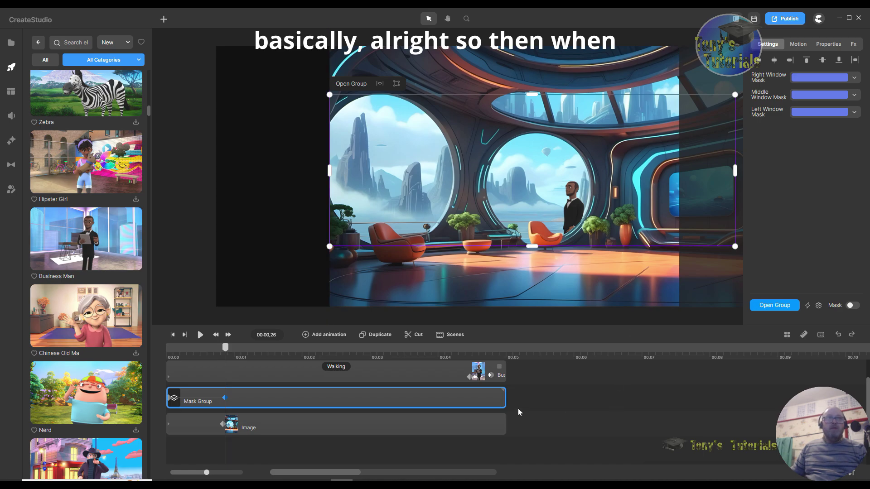
click(172, 335)
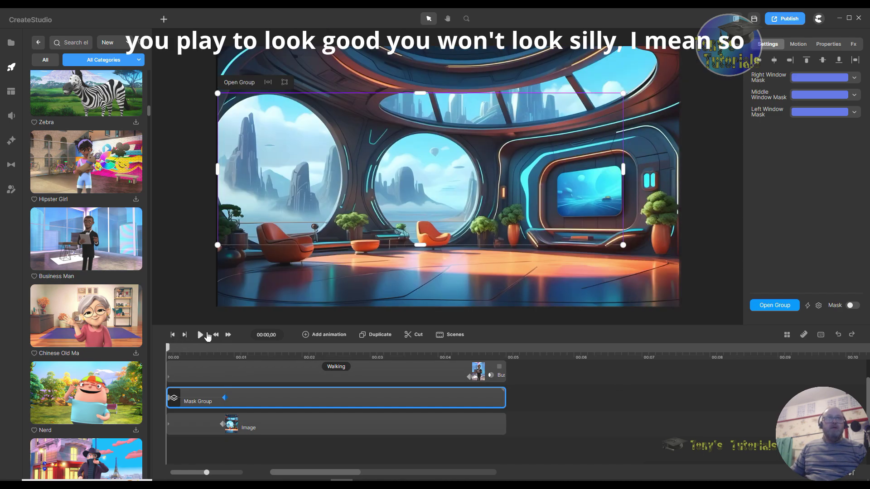
click(200, 335)
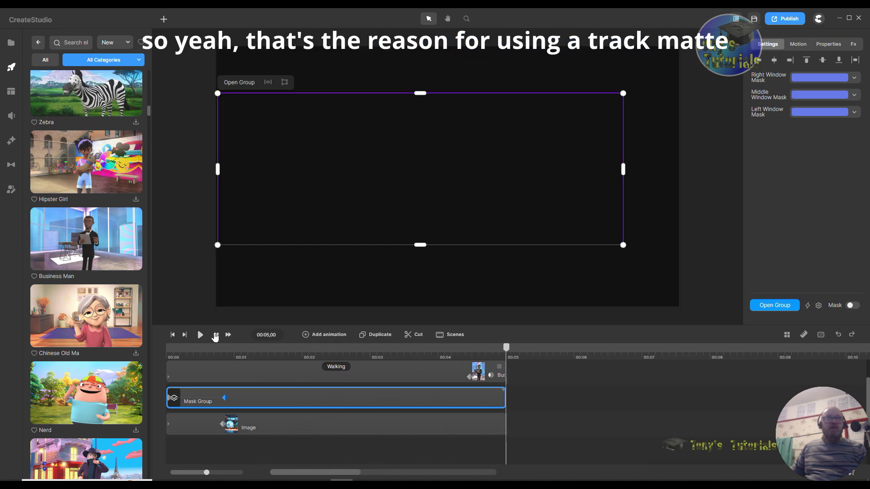
click(172, 335)
click(200, 335)
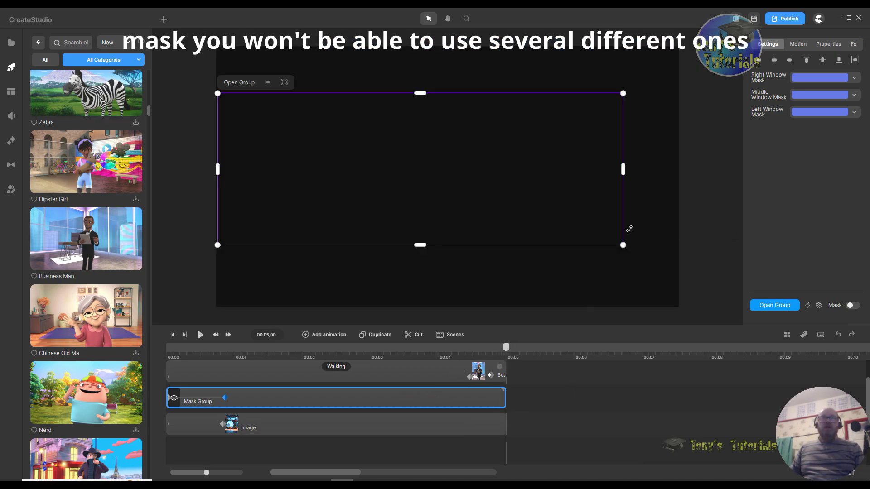
drag(507, 348, 168, 348)
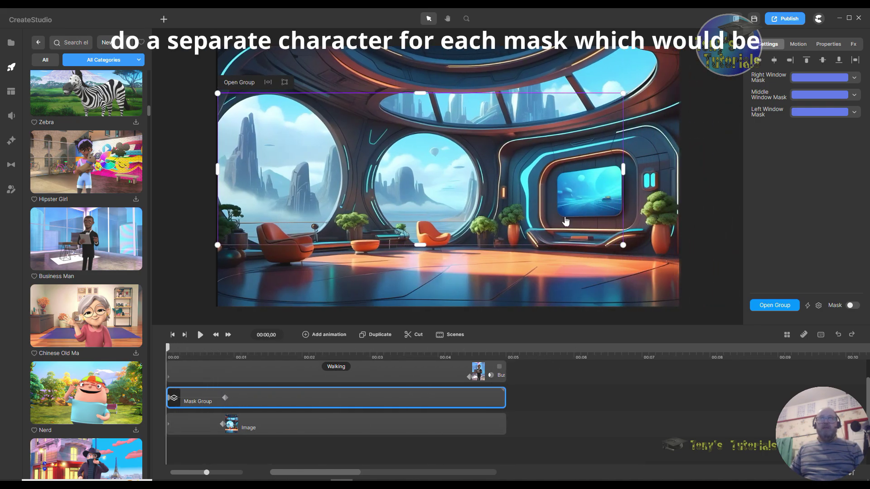